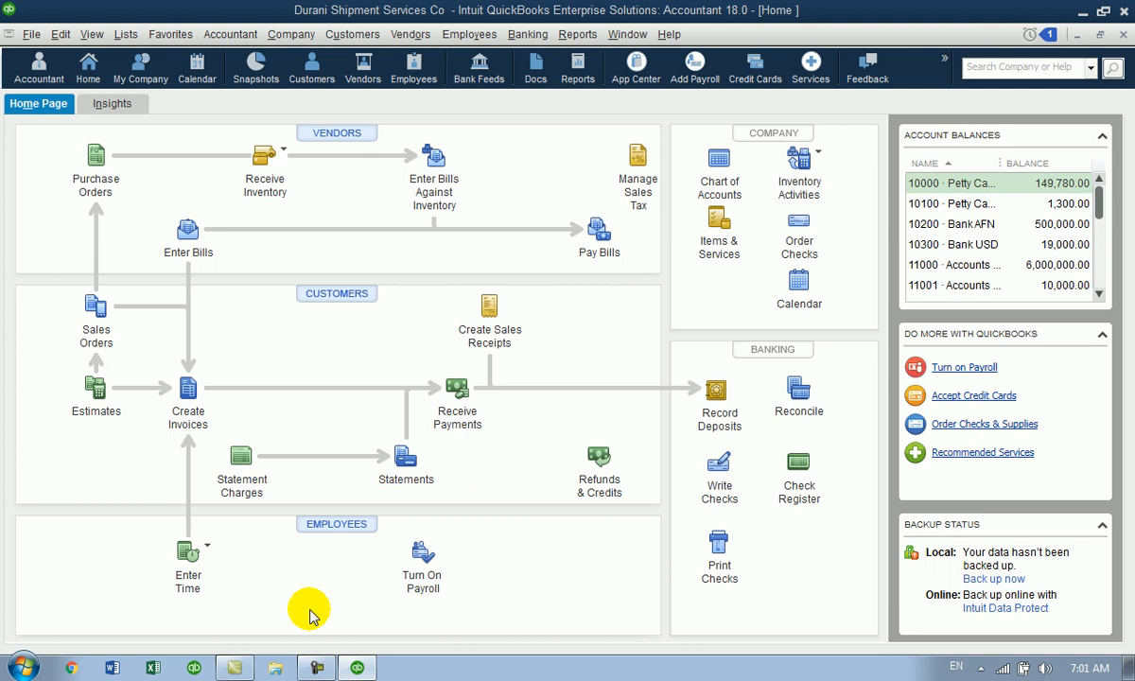
left_click(317, 669)
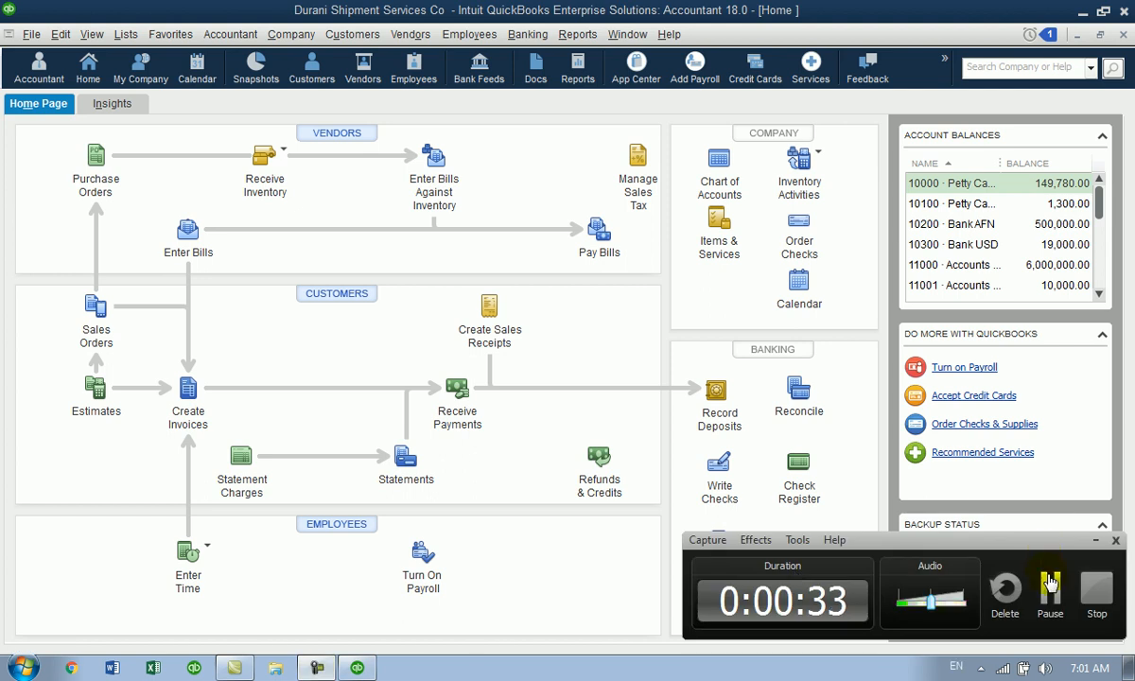
left_click(1048, 586)
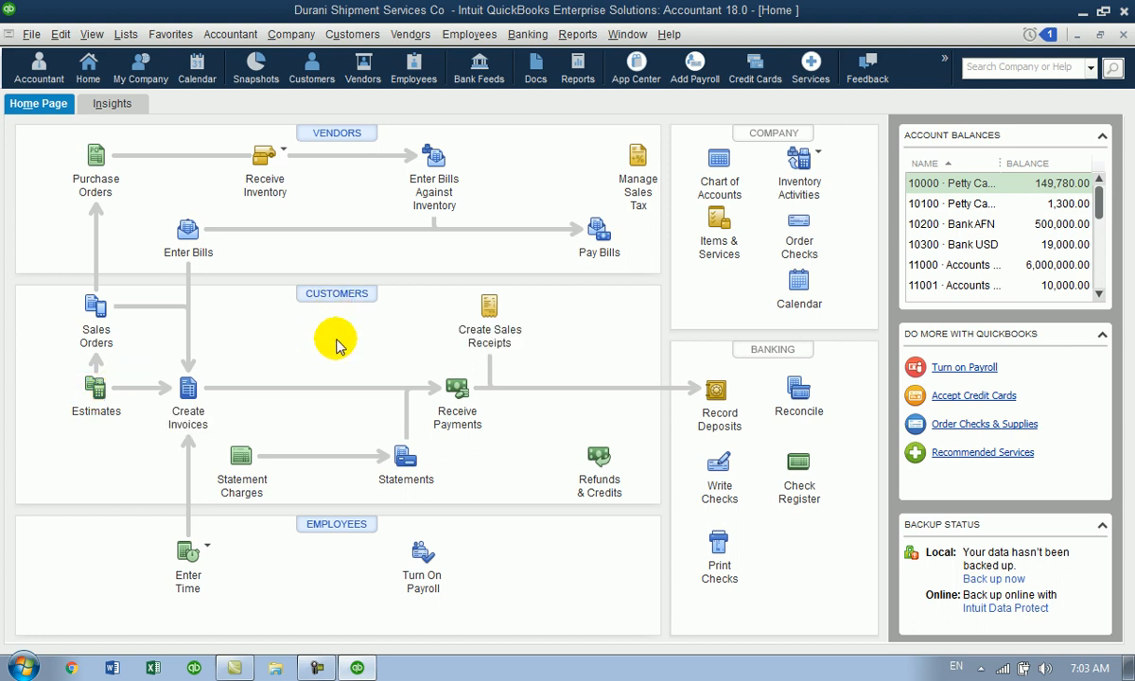
- Create a customer named "Ministry of Publich Health" and widen the customer list and its name column
left_click(317, 302)
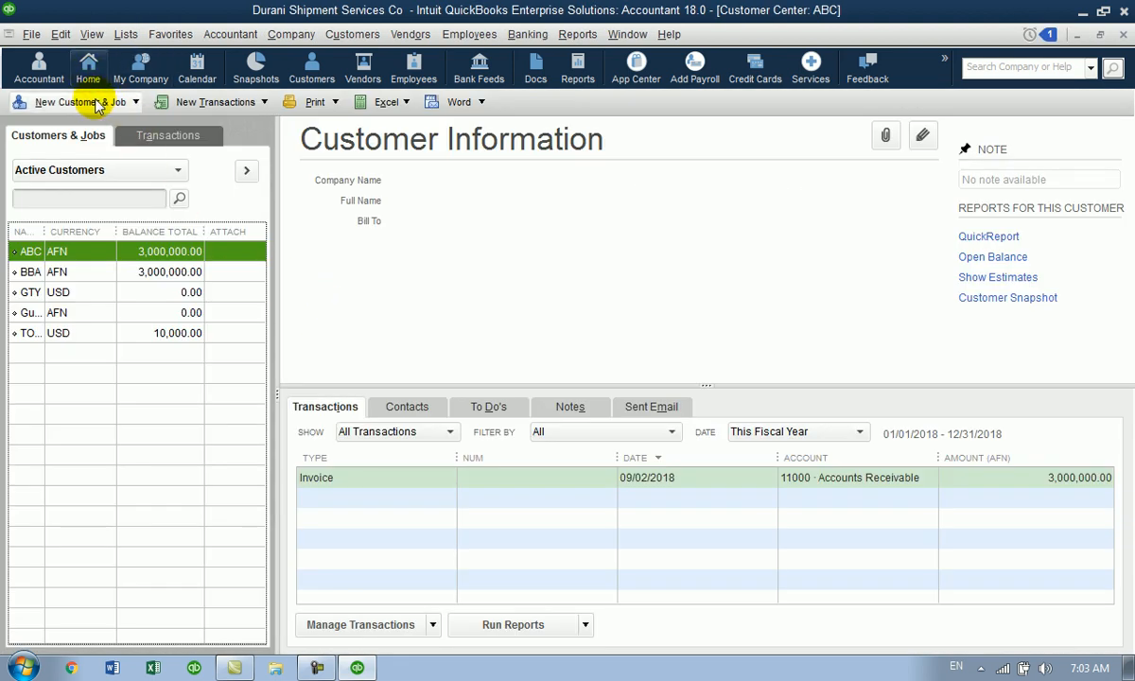
left_click(98, 102)
left_click(98, 126)
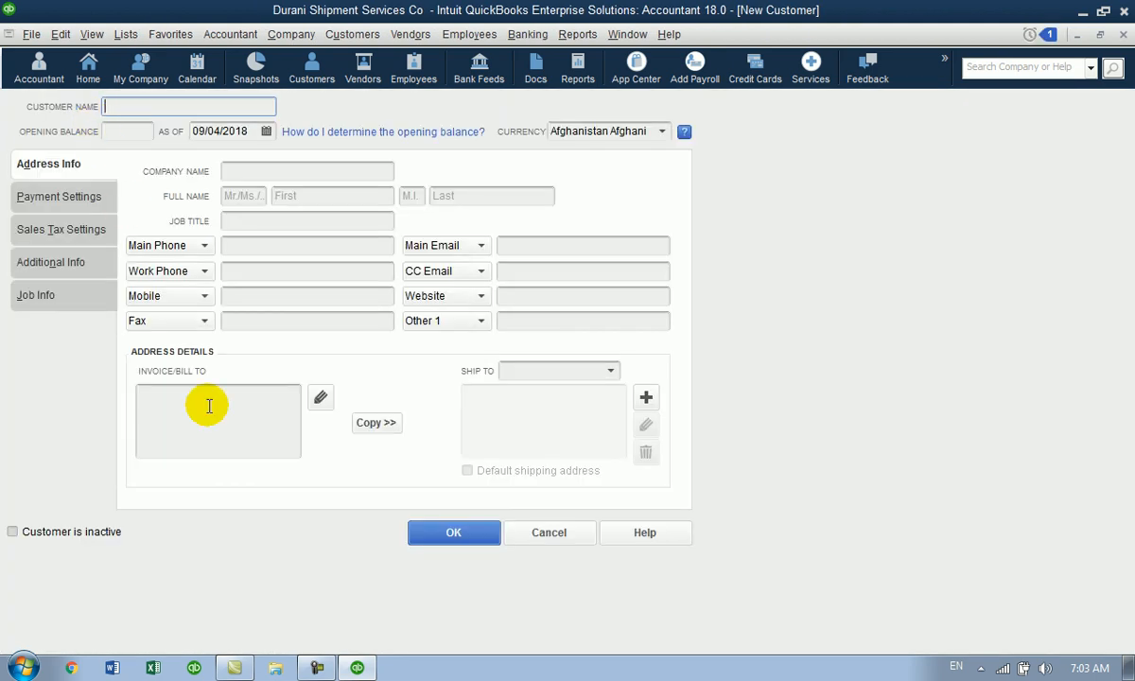
type("Ministry of Publich Health")
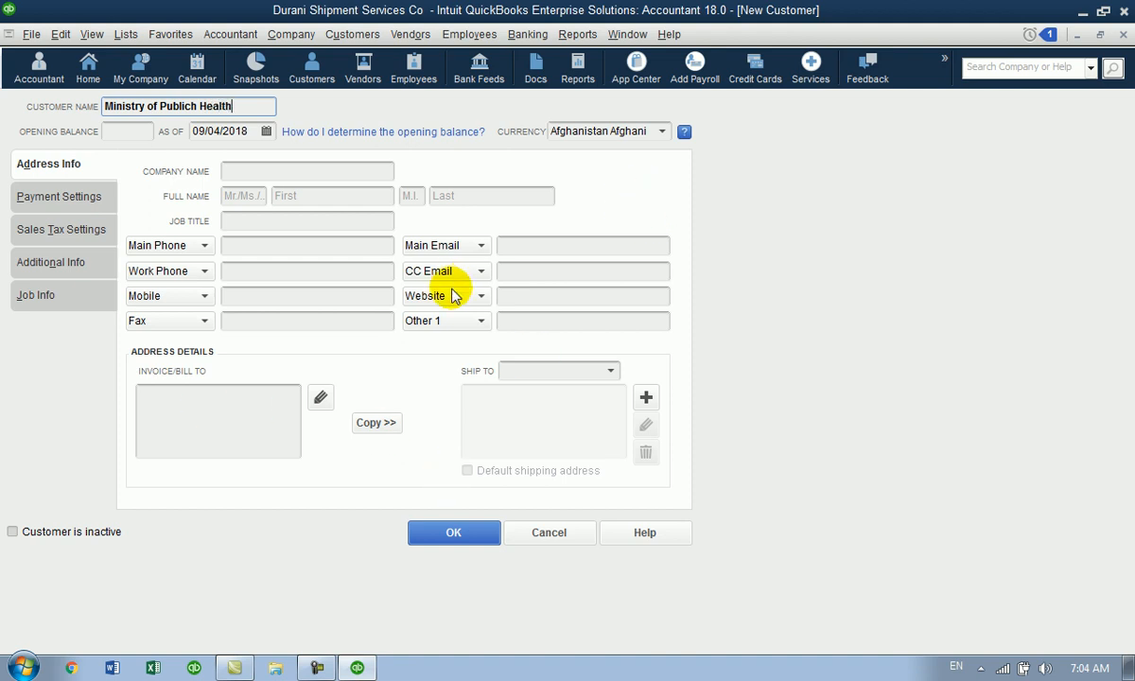
left_click(425, 535)
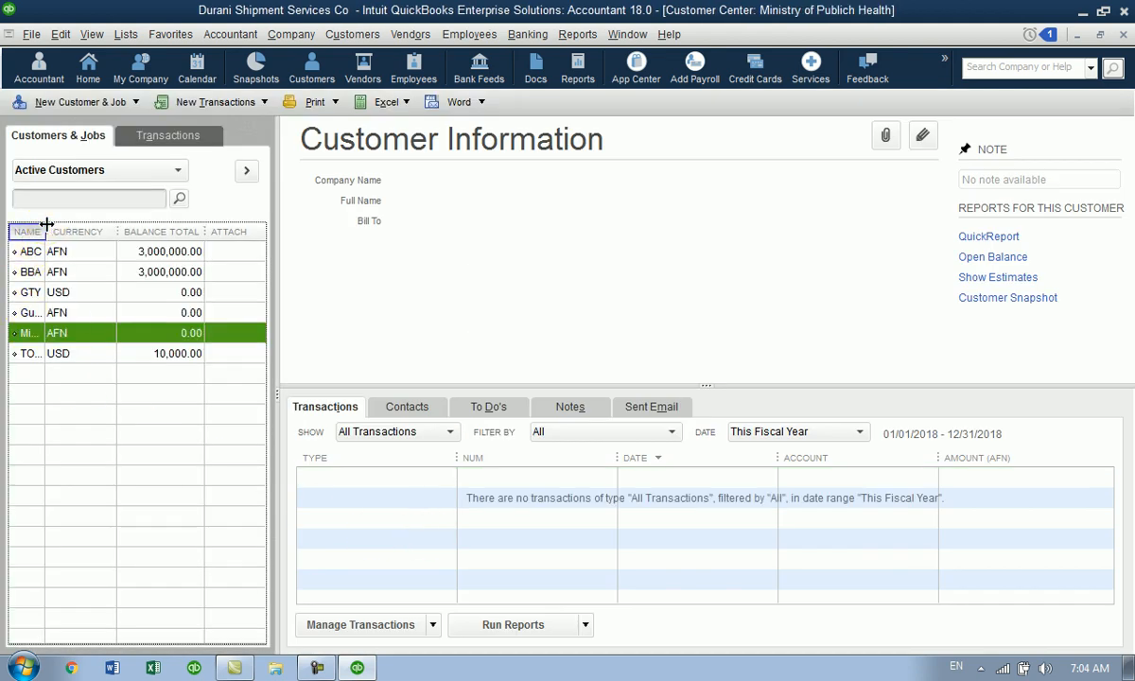
left_click_drag(47, 224, 125, 228)
left_click_drag(276, 282, 397, 268)
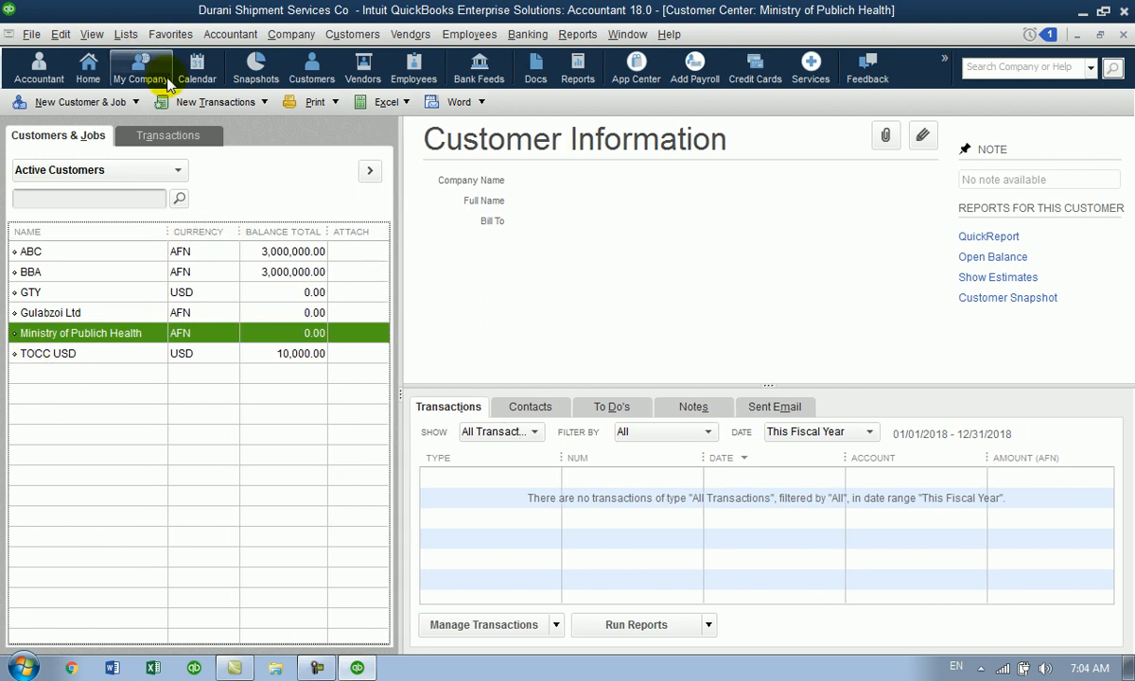
- Add a job named "Polio Goods Shipment" under the customer Ministry of Publich Health
left_click(123, 102)
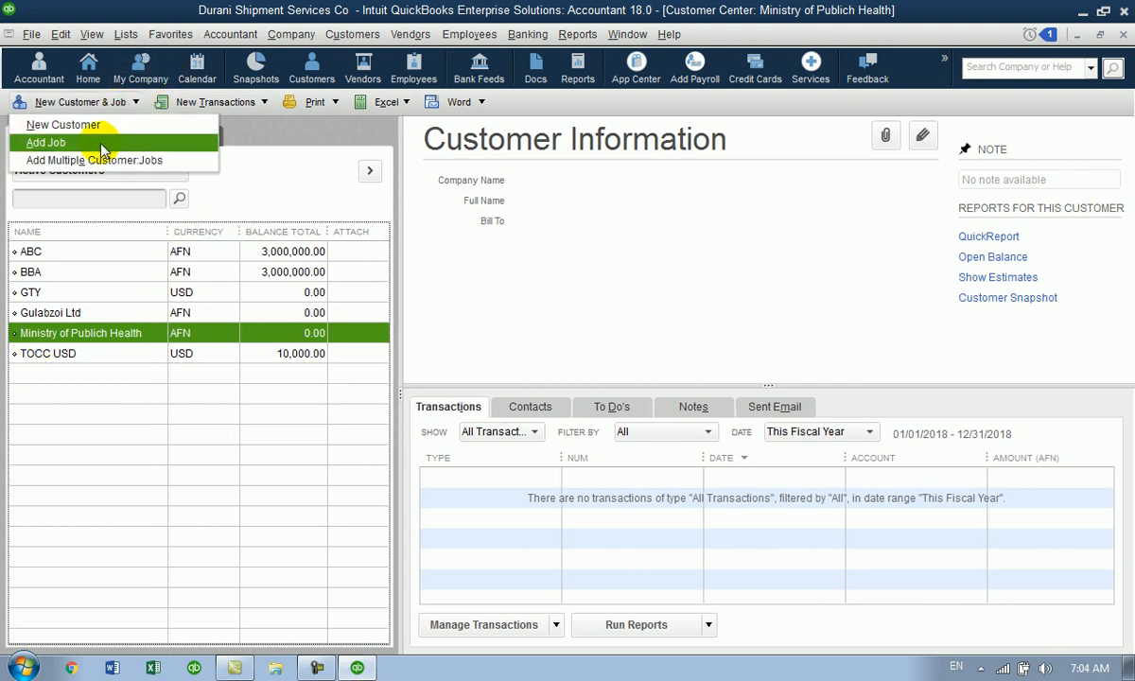
left_click(102, 144)
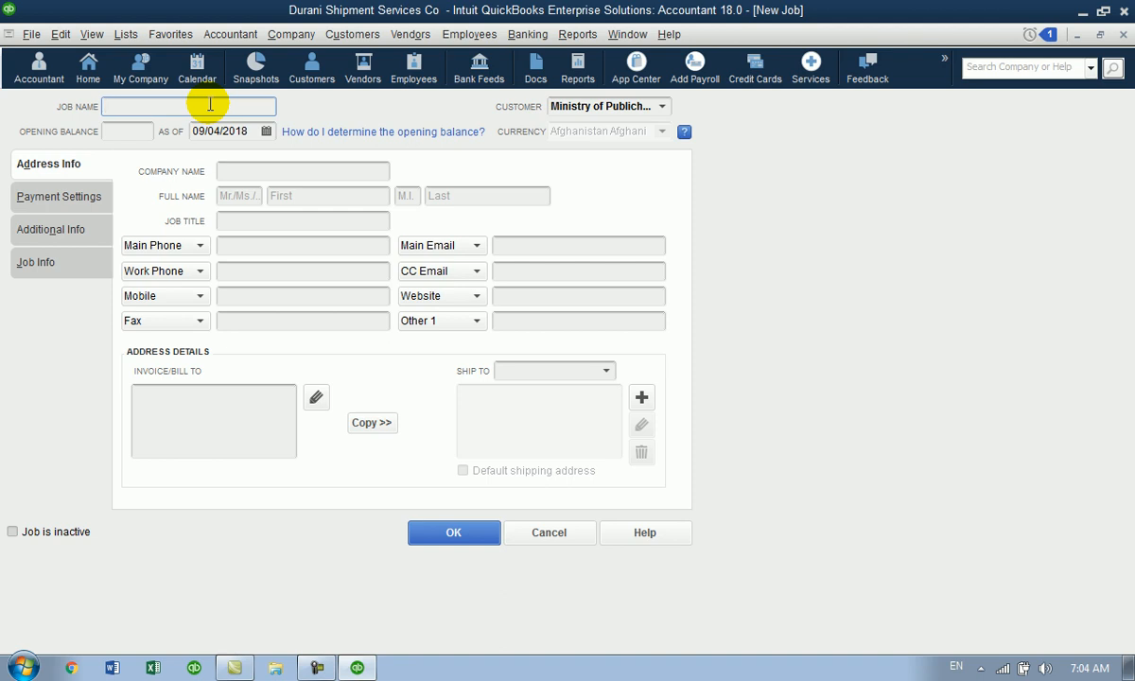
type("Poli")
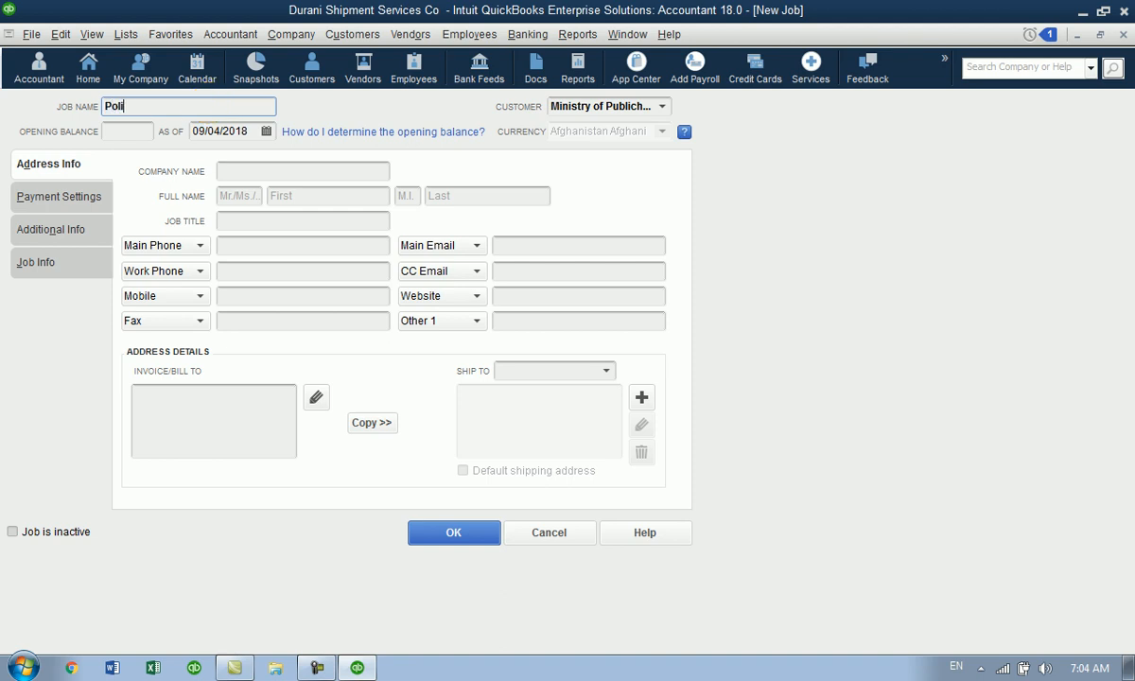
type("o Goods")
type("ipment")
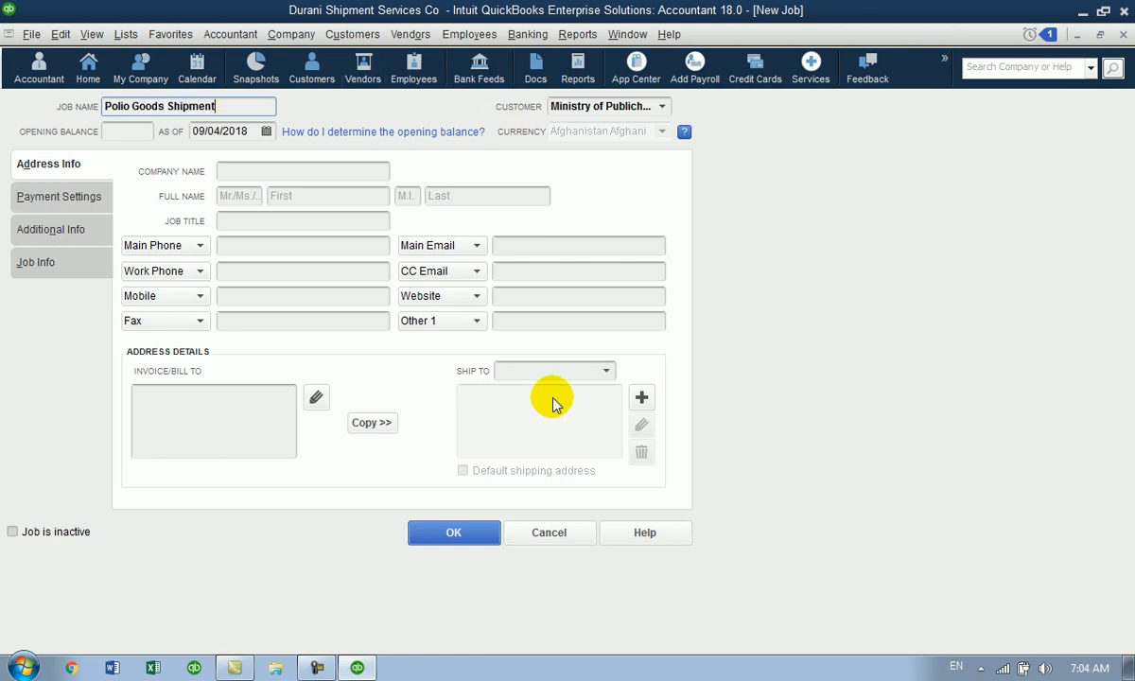
left_click(454, 535)
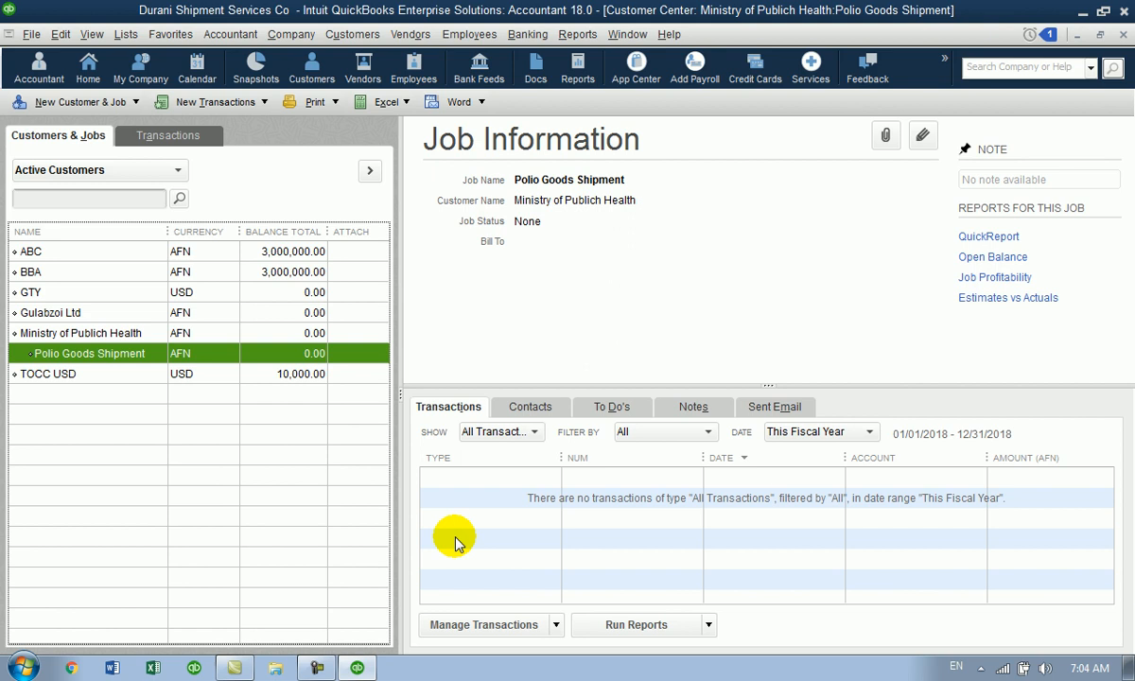
- Review the company name and billing address fields in the Ministry of Publich Health customer record without changing them
left_click(140, 332)
double_click(140, 333)
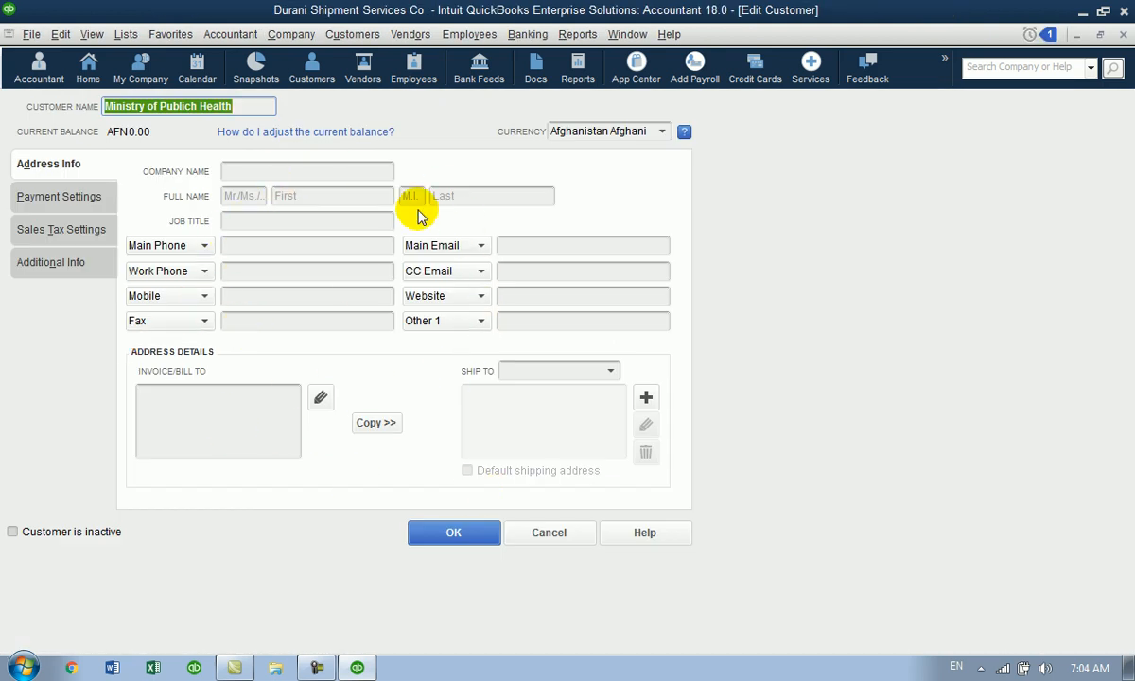
left_click(333, 169)
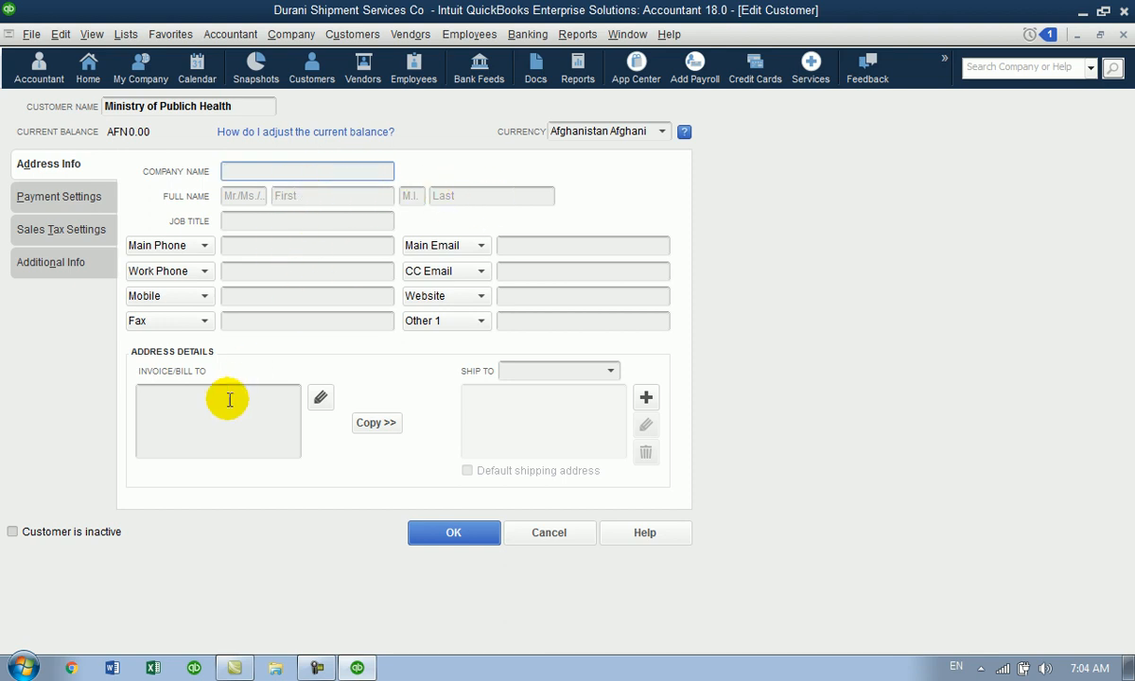
left_click(180, 395)
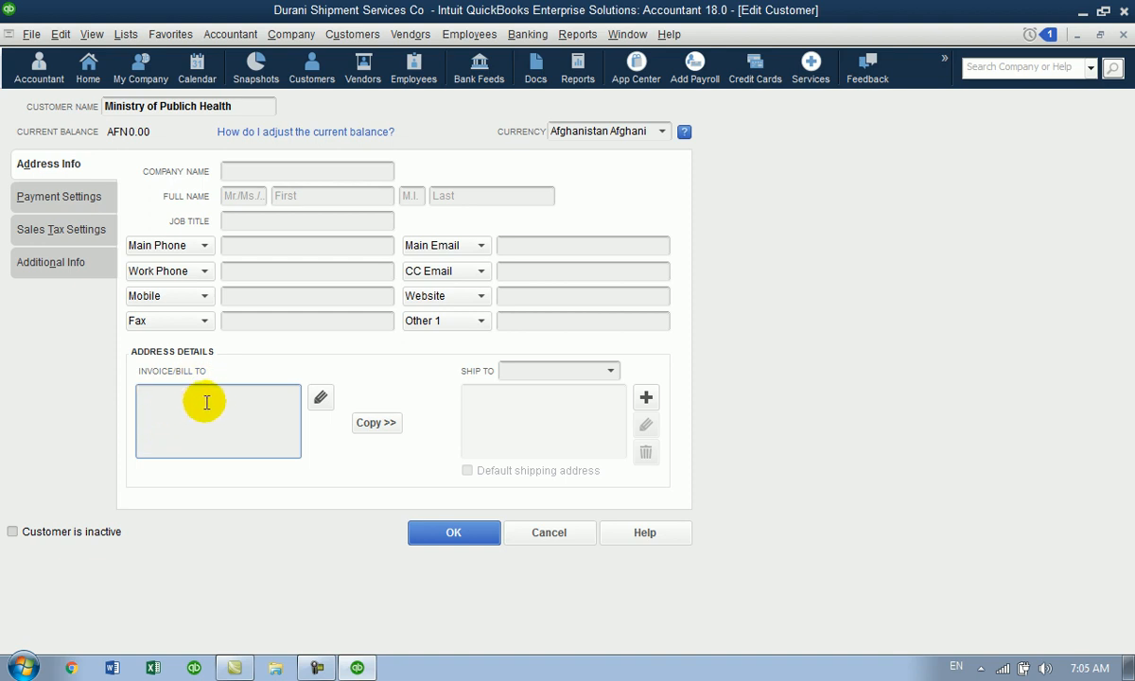
left_click(549, 539)
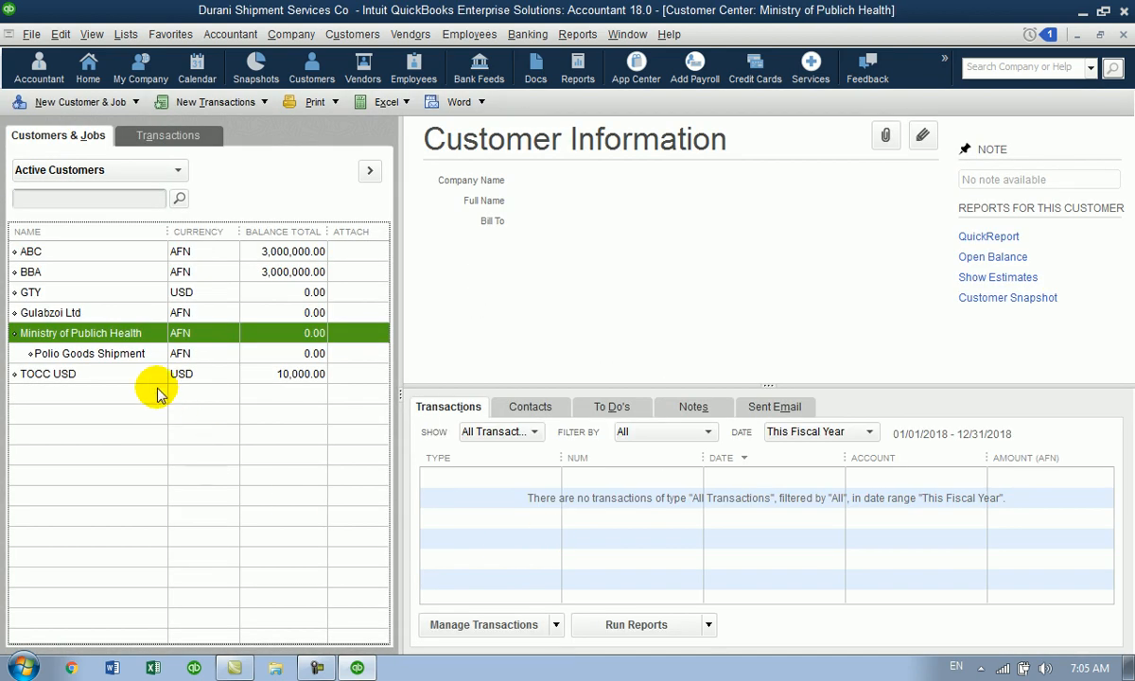
- Review the Polio Goods Shipment job record and its ship-to options without making changes, and close the customer list
double_click(132, 364)
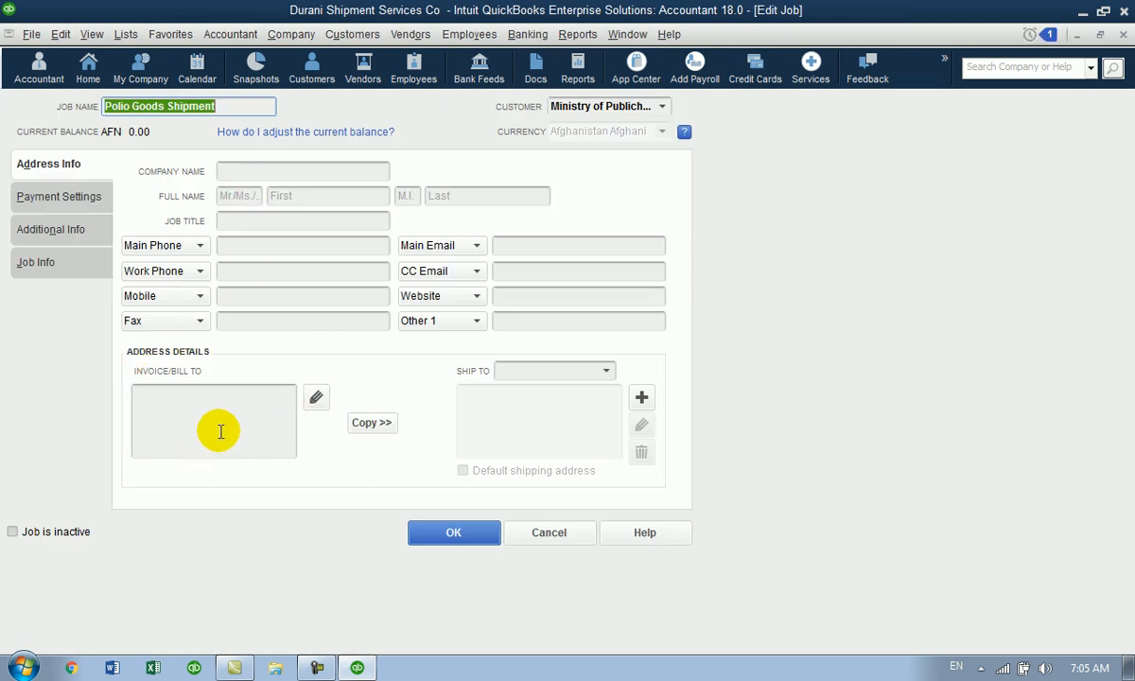
left_click(550, 532)
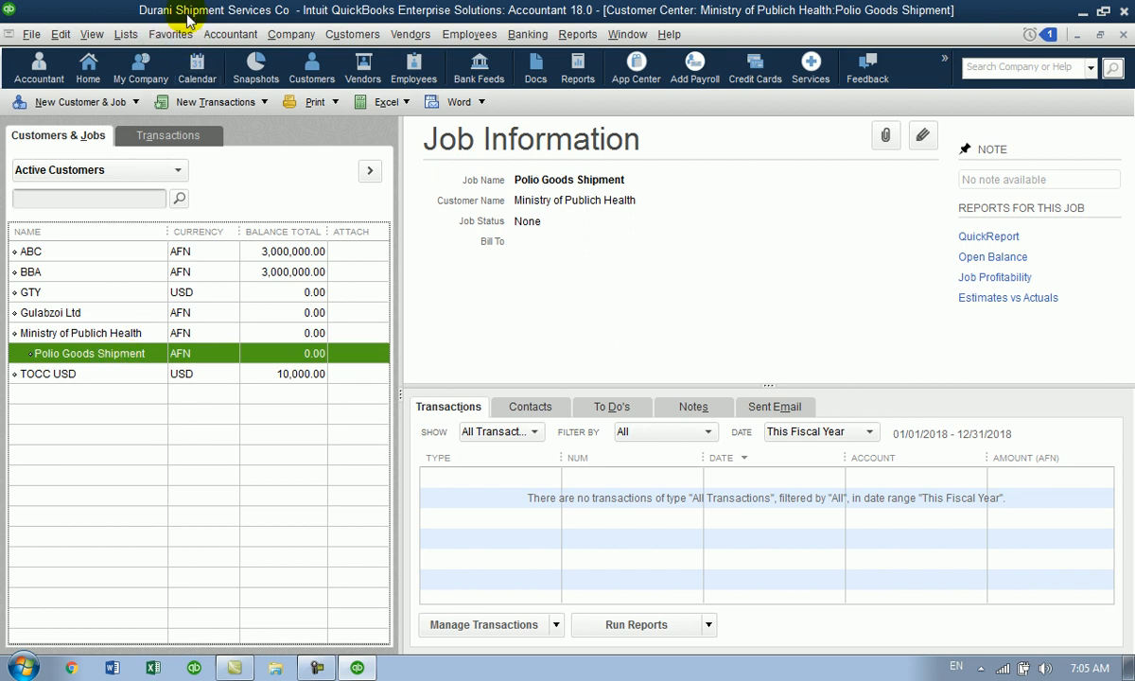
double_click(126, 361)
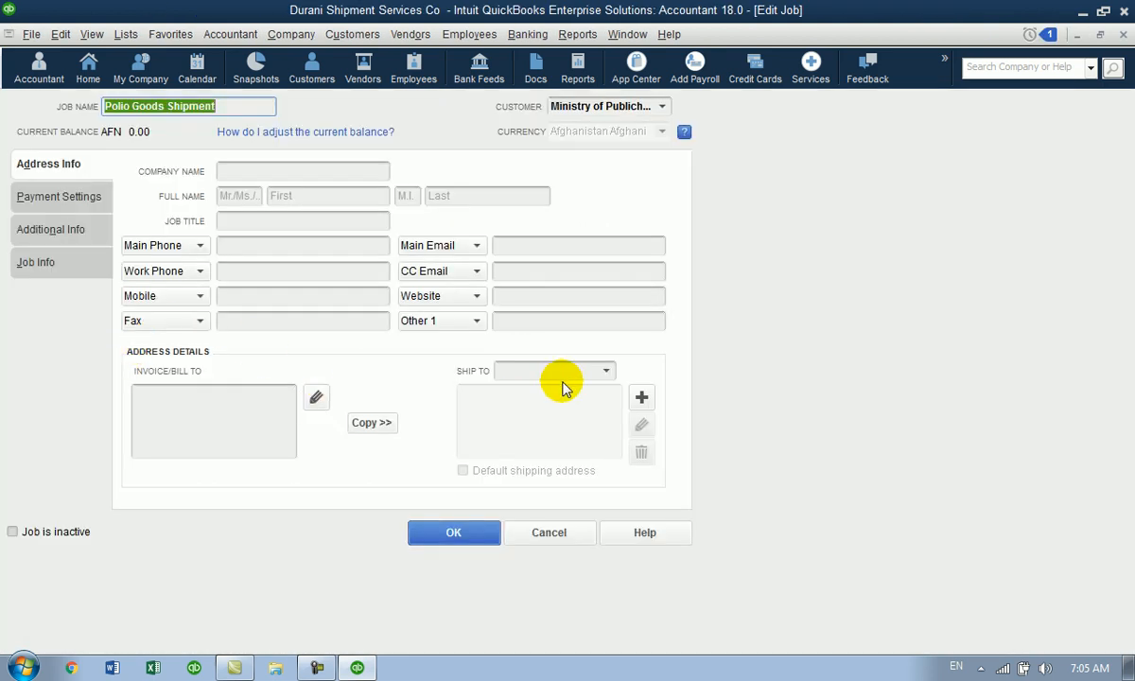
left_click(606, 372)
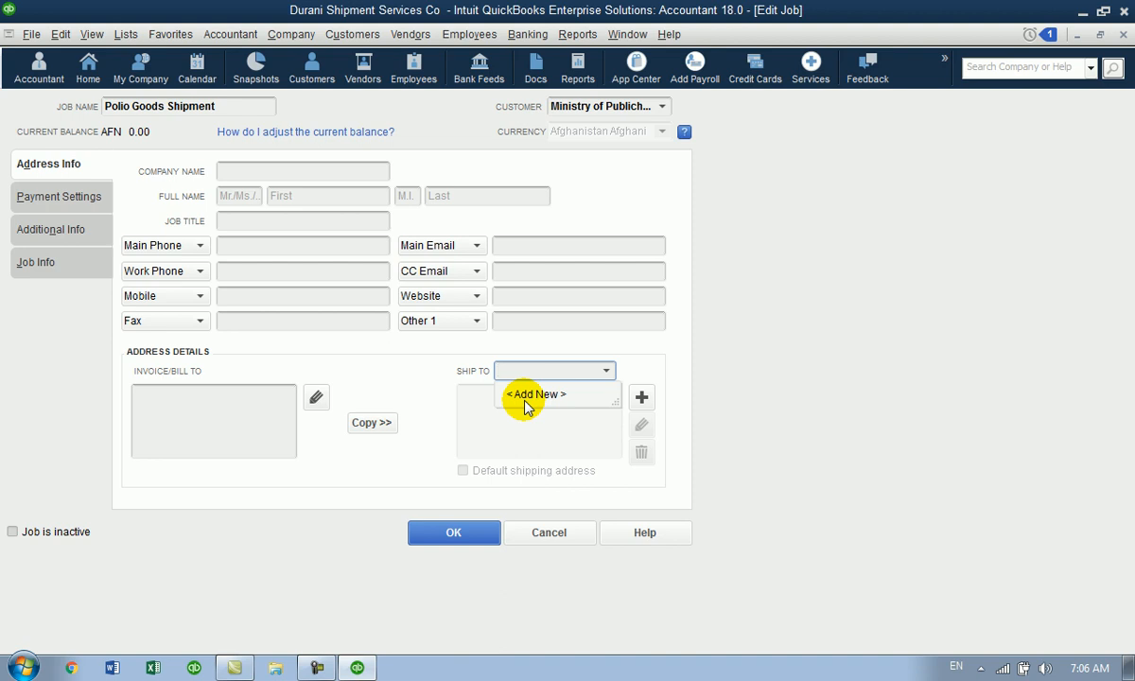
left_click(558, 535)
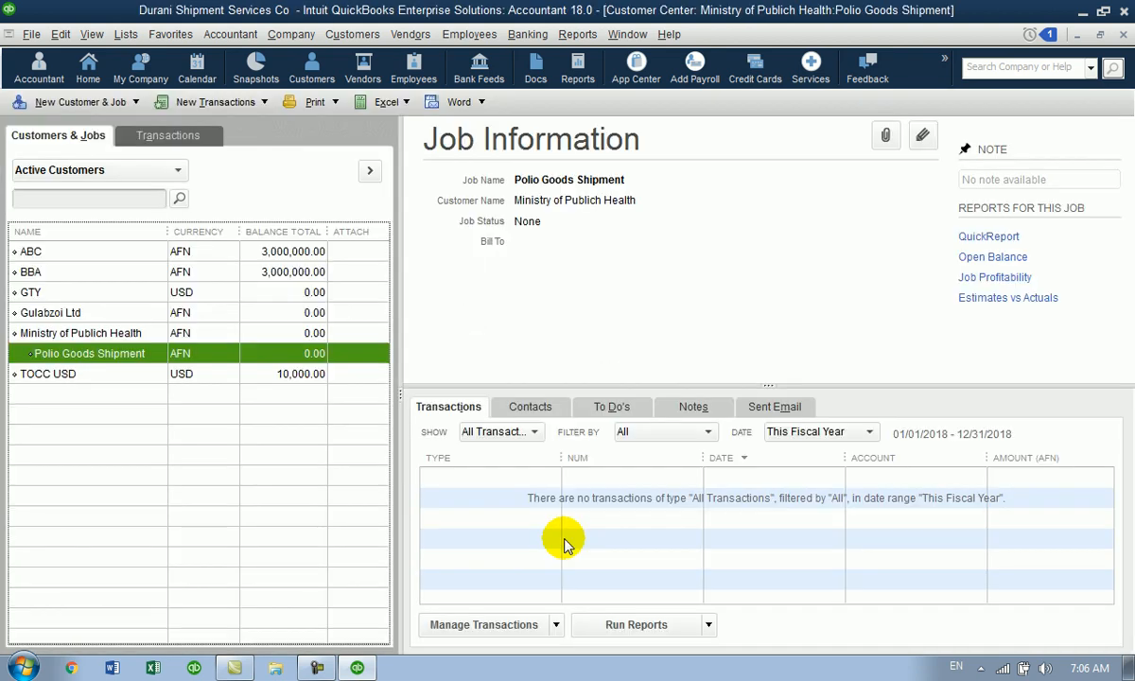
key("Escape")
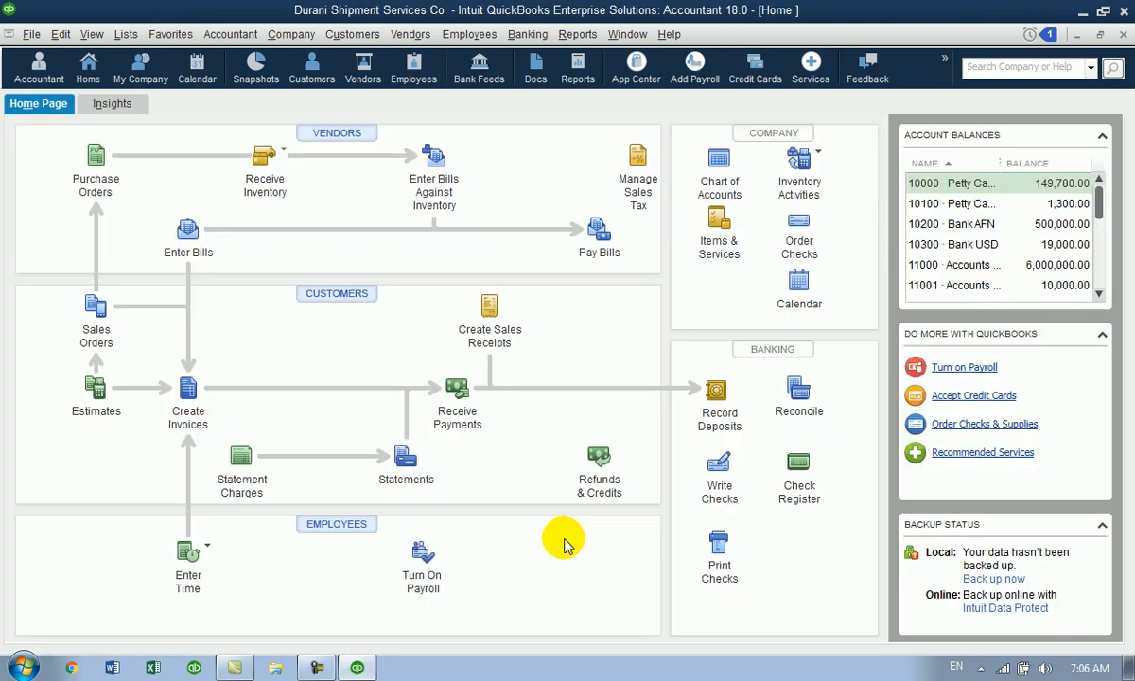
- Start a new estimate for the Polio Goods Shipment job of Ministry of Publich Health
left_click(98, 388)
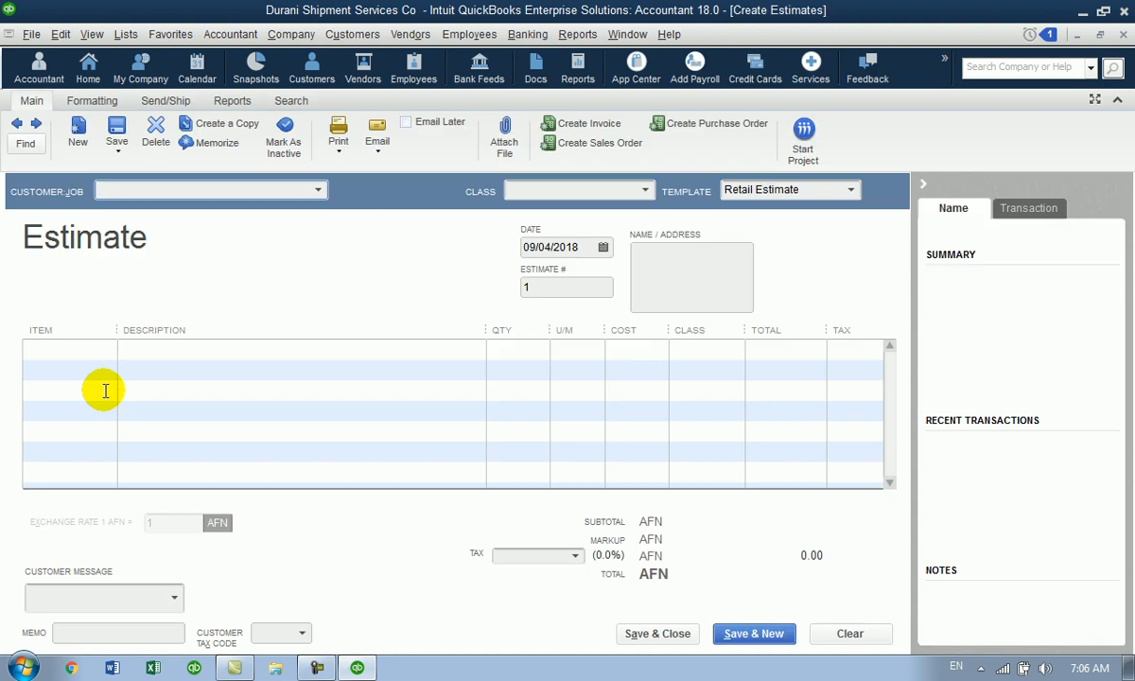
left_click(318, 190)
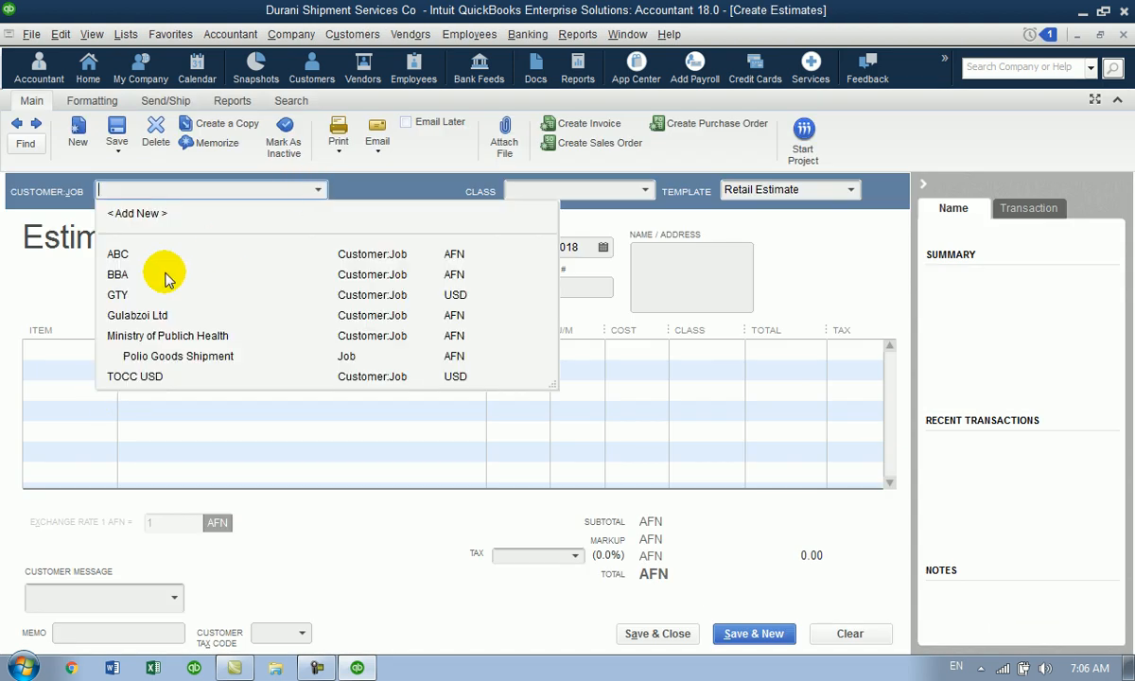
left_click(145, 364)
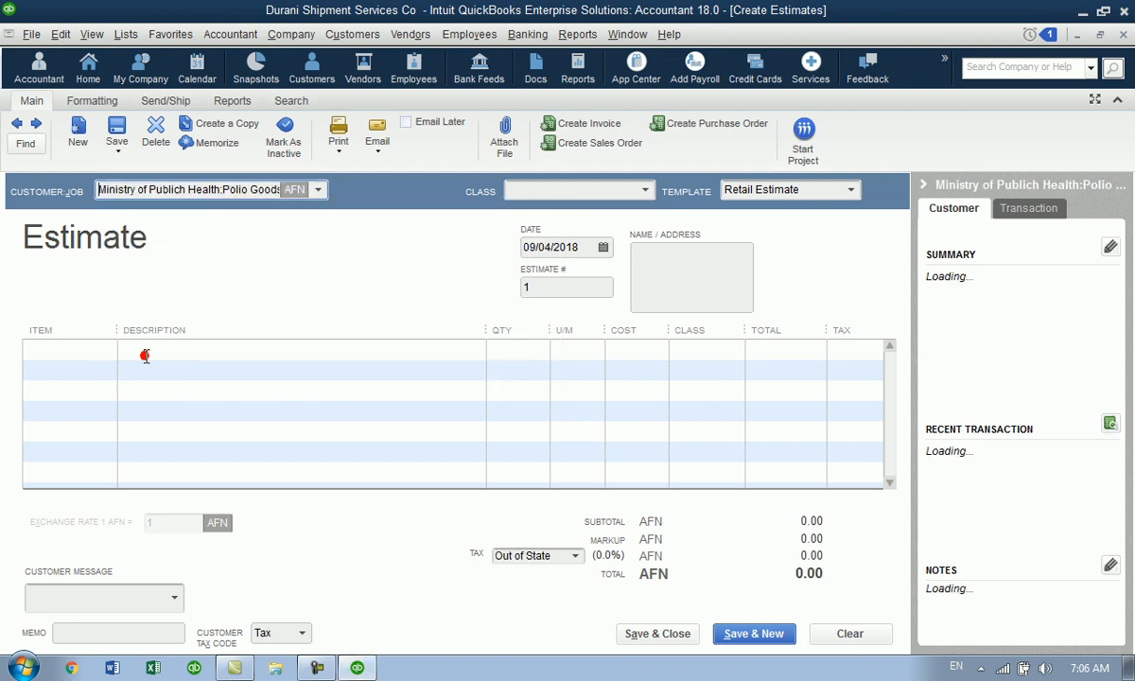
- Enter the item "SC" in the estimate's first line and start adding it as a new item
left_click(84, 349)
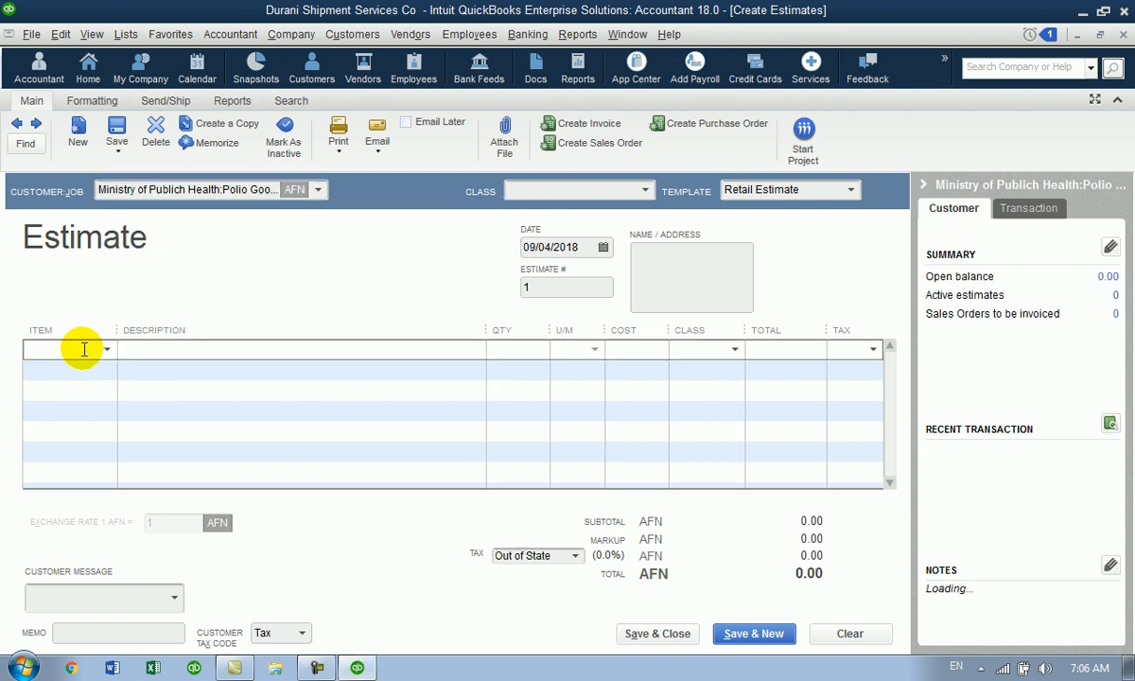
type("S")
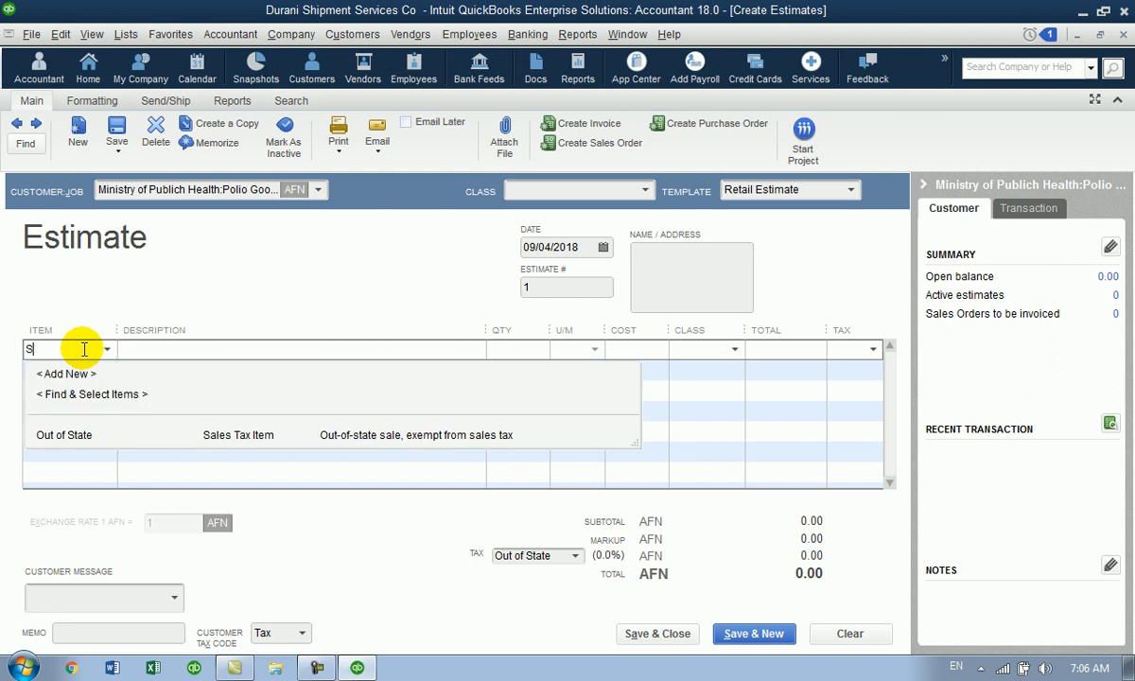
type("C")
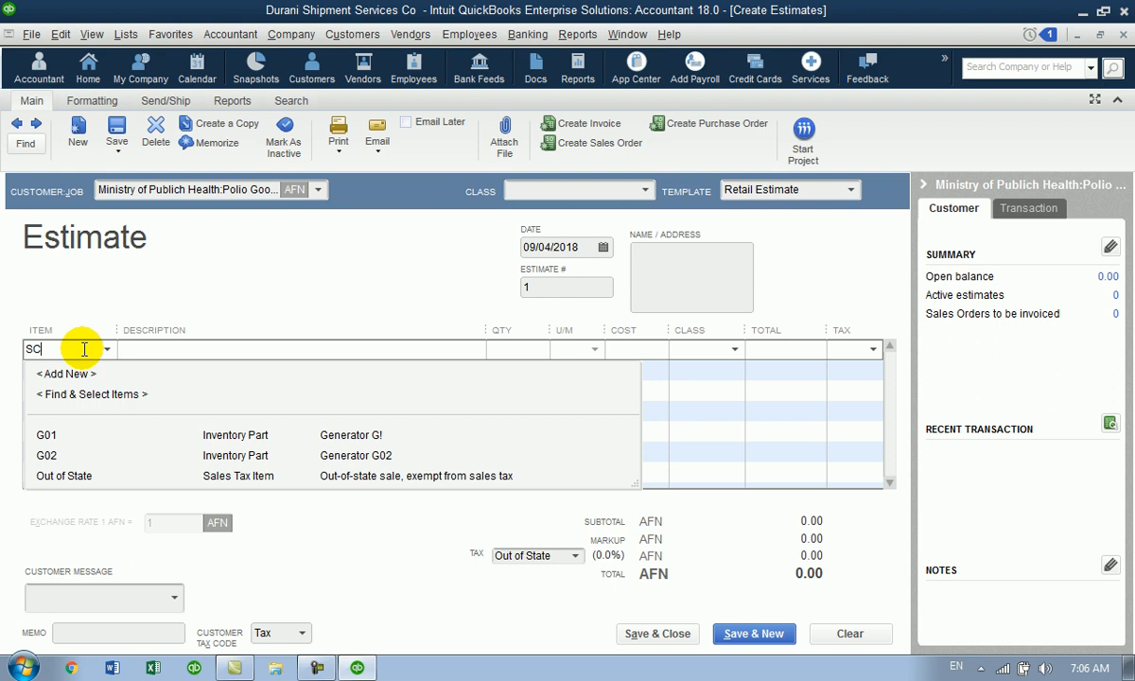
key("Tab")
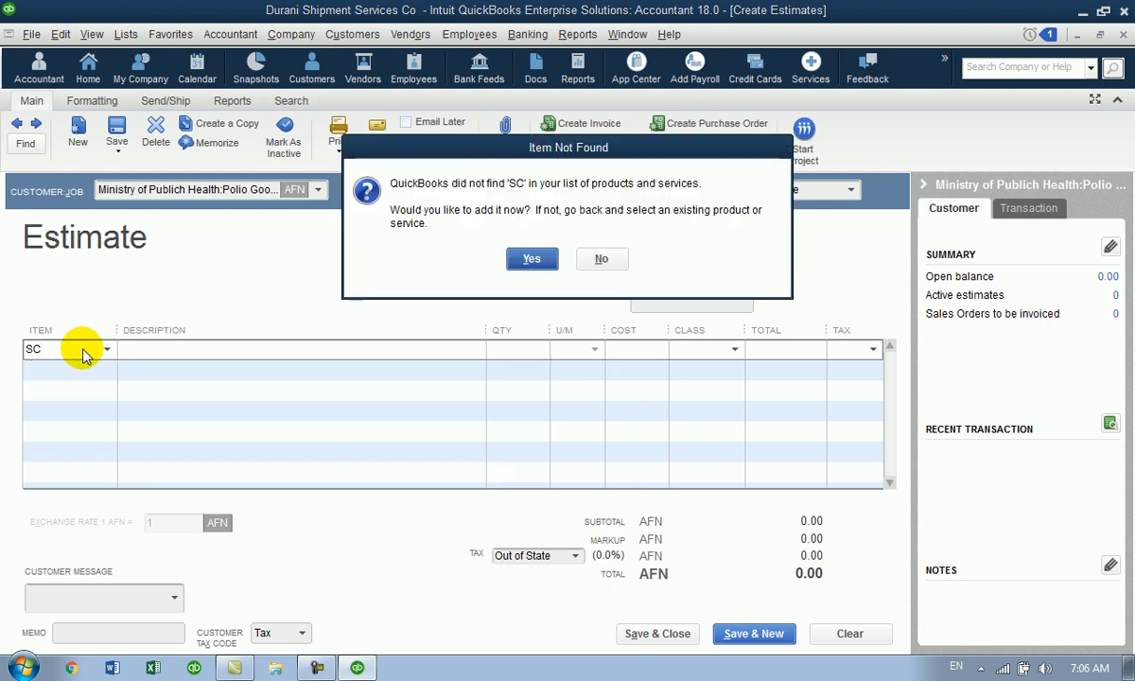
key("Return")
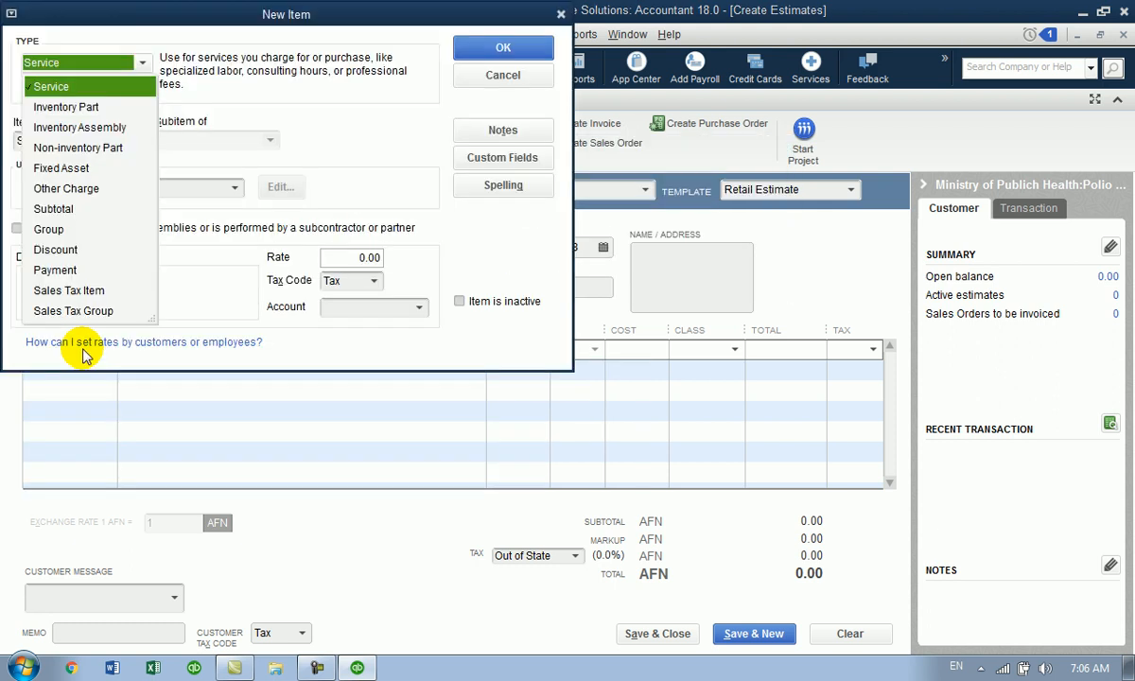
left_click(237, 26)
left_click_drag(237, 26, 416, 238)
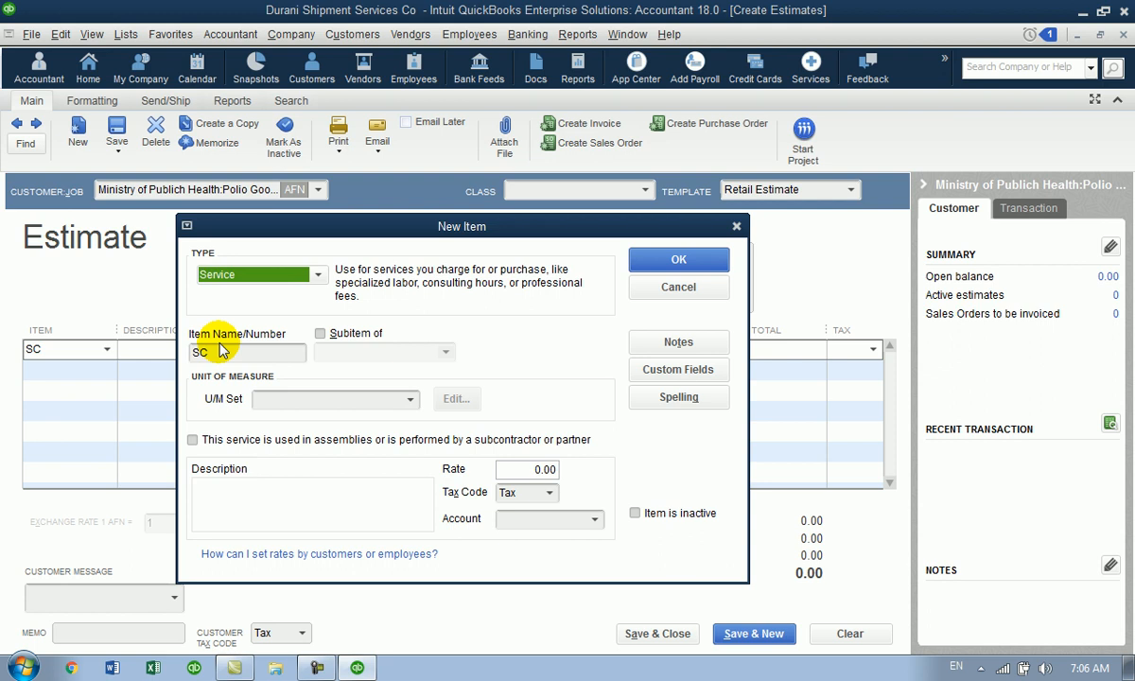
- Switch the new item SC to the Inventory Part type and bring its full set of fields into view for review
left_click(318, 274)
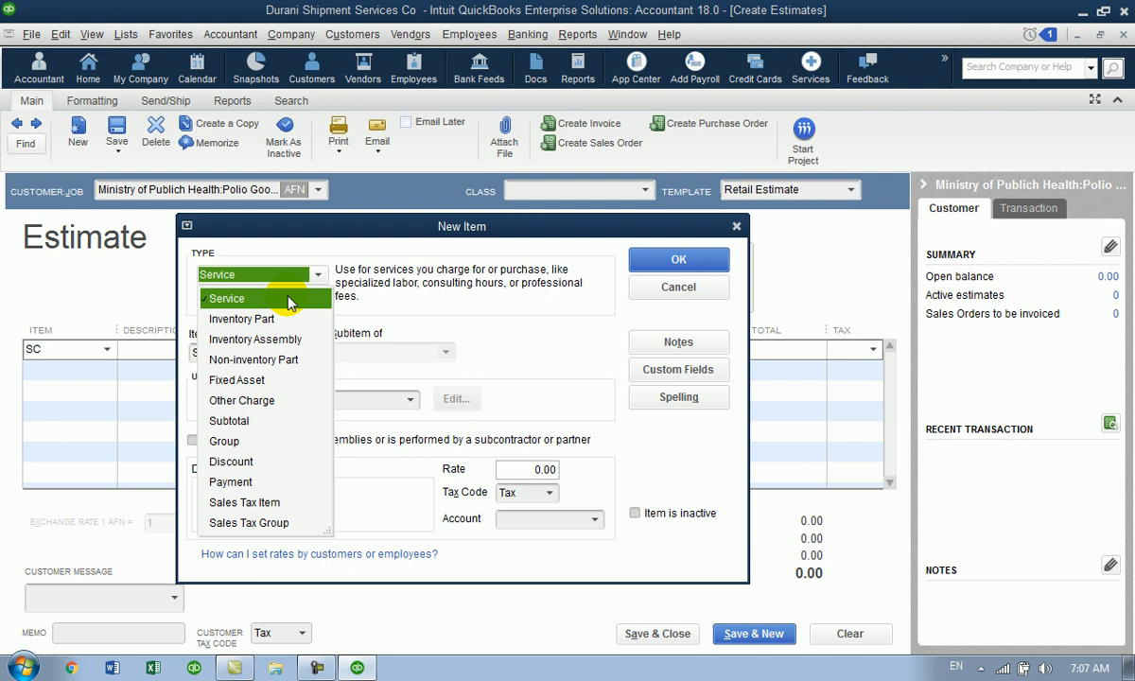
left_click(267, 319)
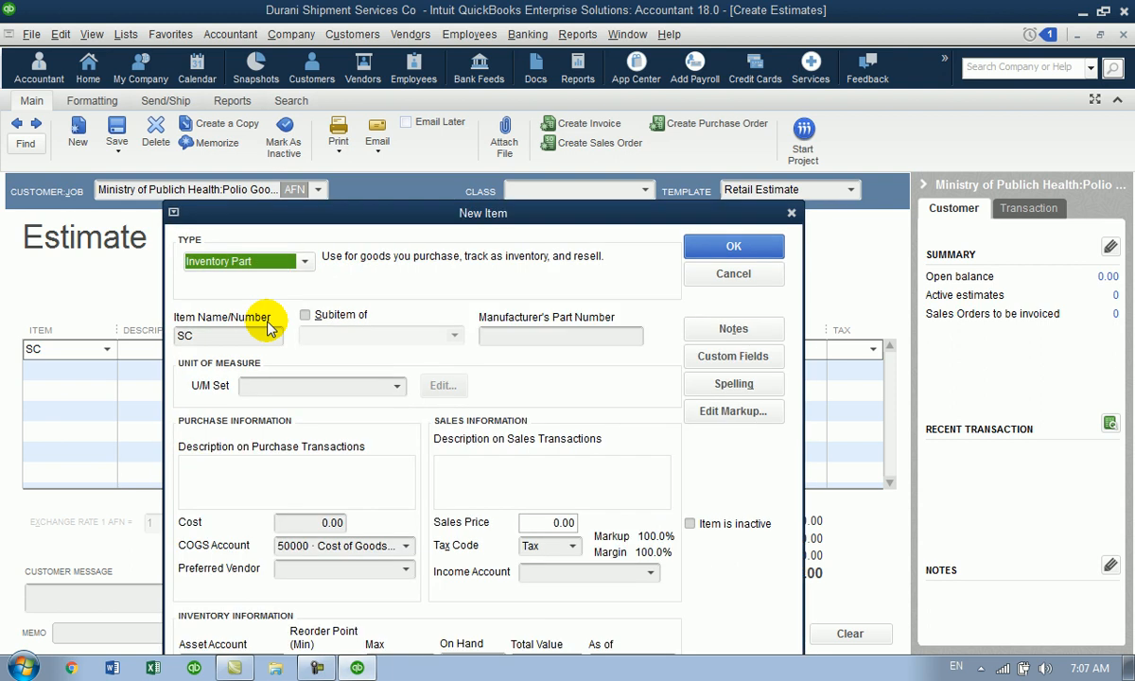
left_click_drag(308, 218, 318, 111)
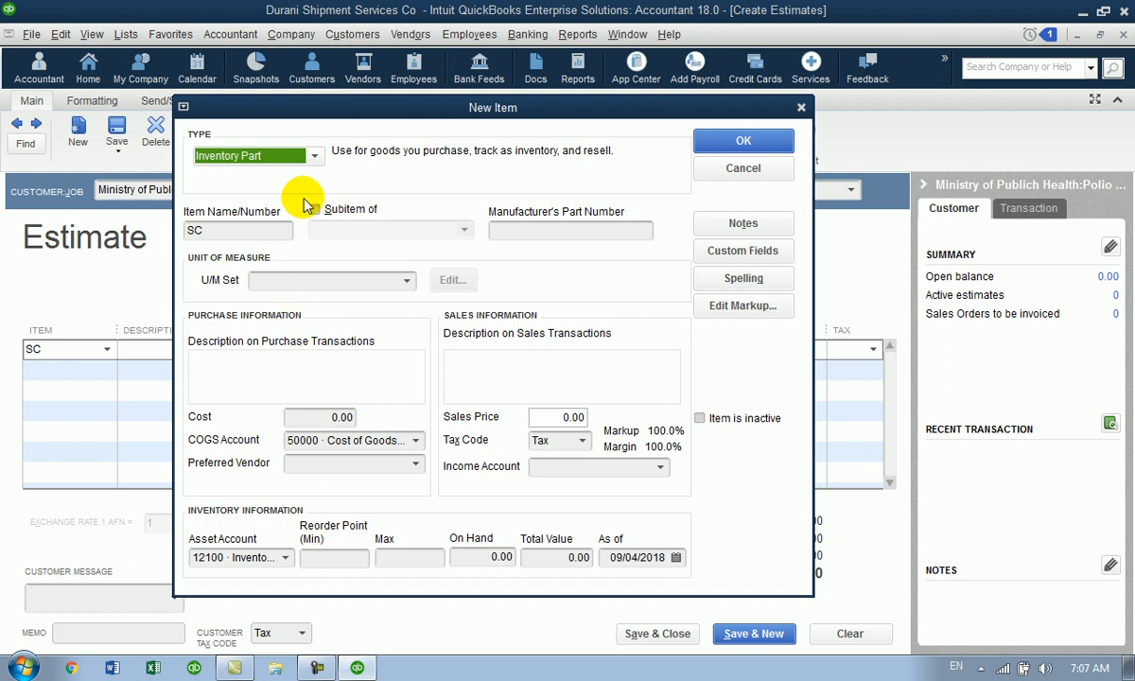
- Switch the item type to Inventory Assembly and review its fields and income account choices without selecting an account
left_click(313, 156)
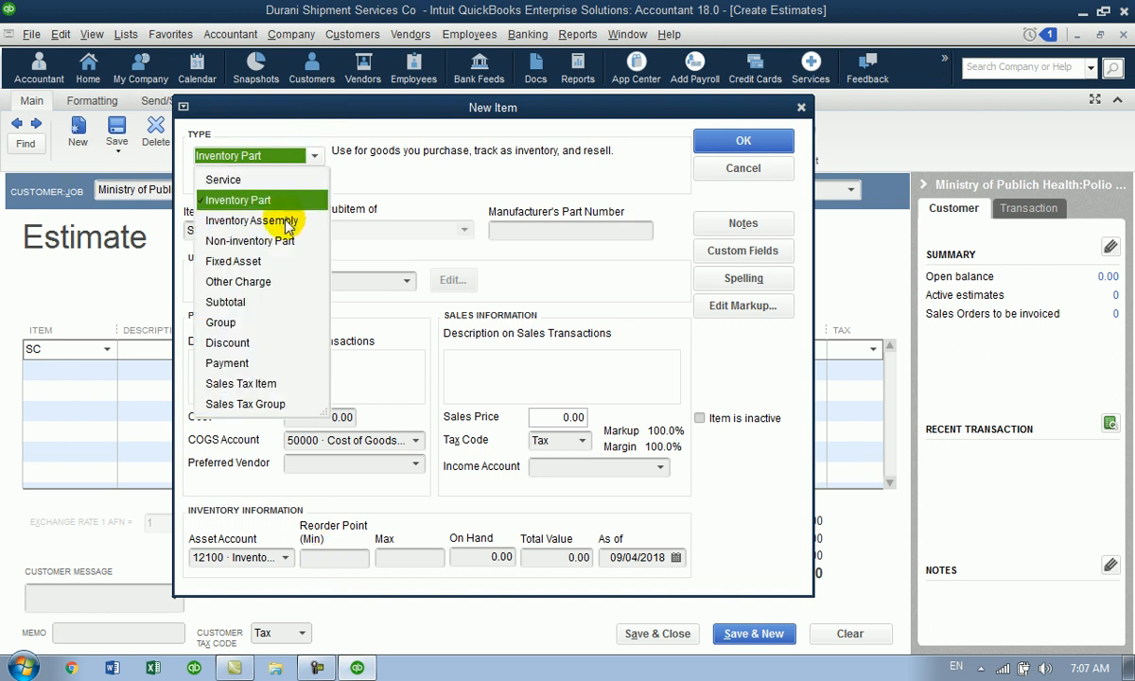
left_click(286, 219)
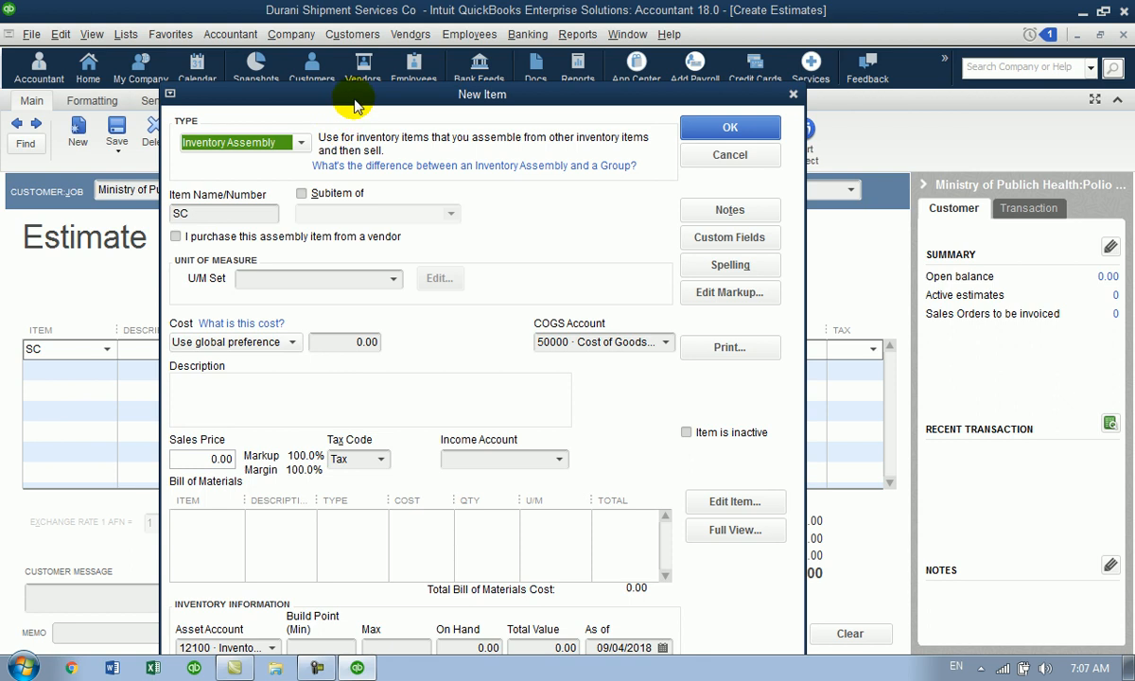
left_click_drag(354, 101, 362, 64)
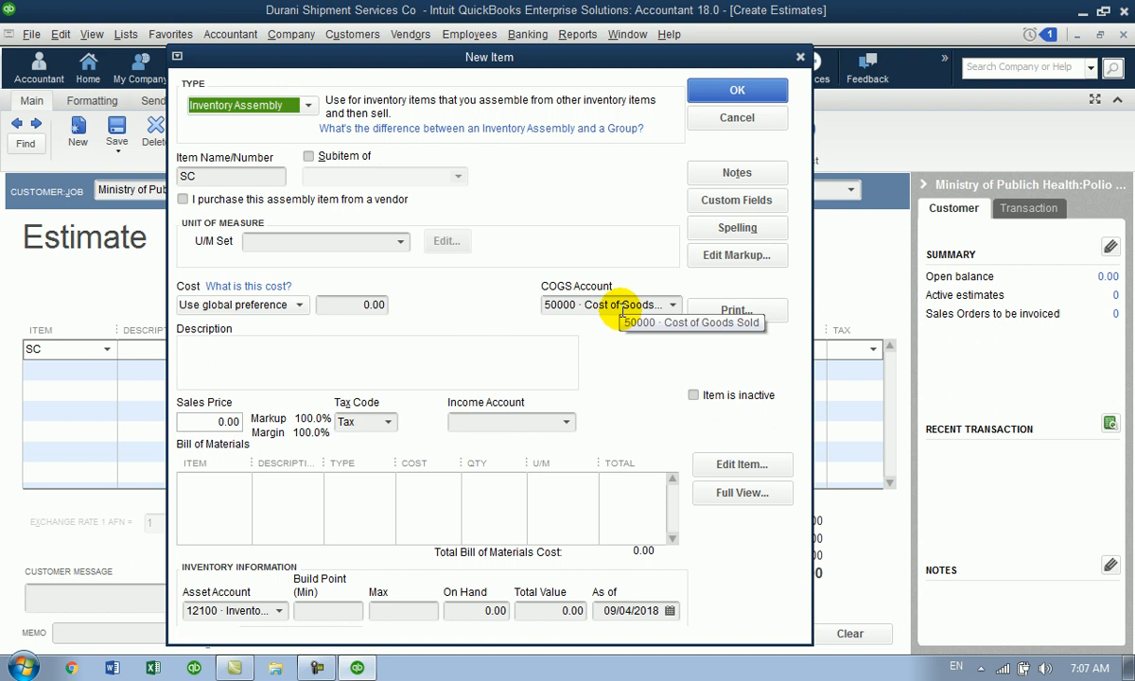
left_click(564, 424)
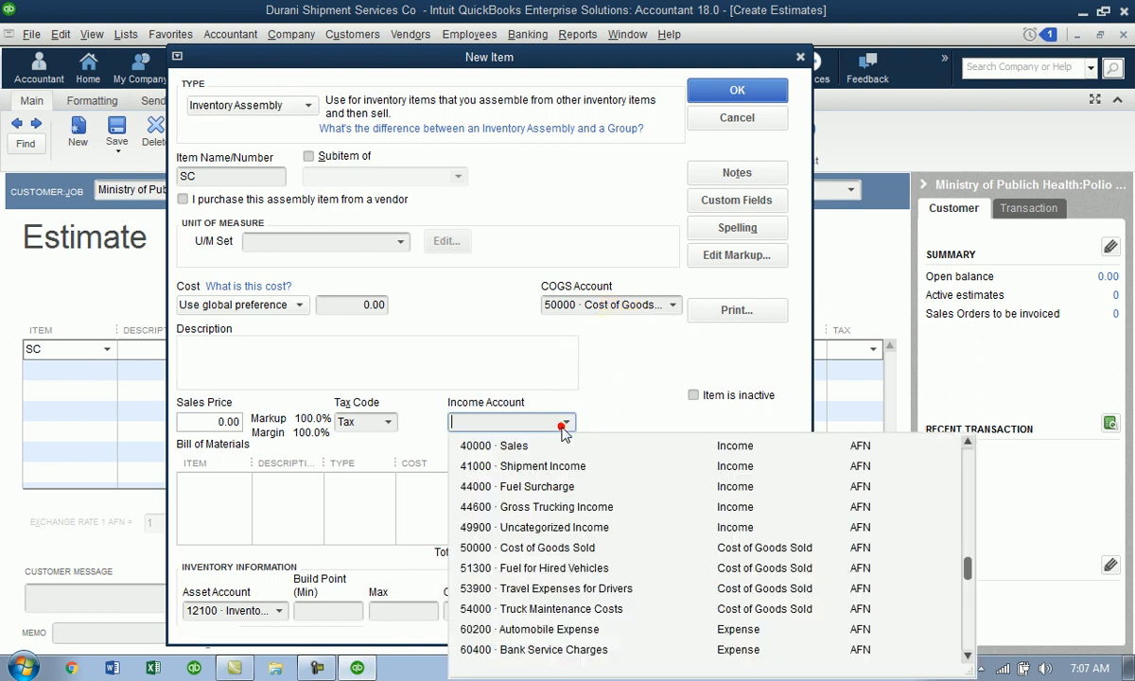
left_click(537, 356)
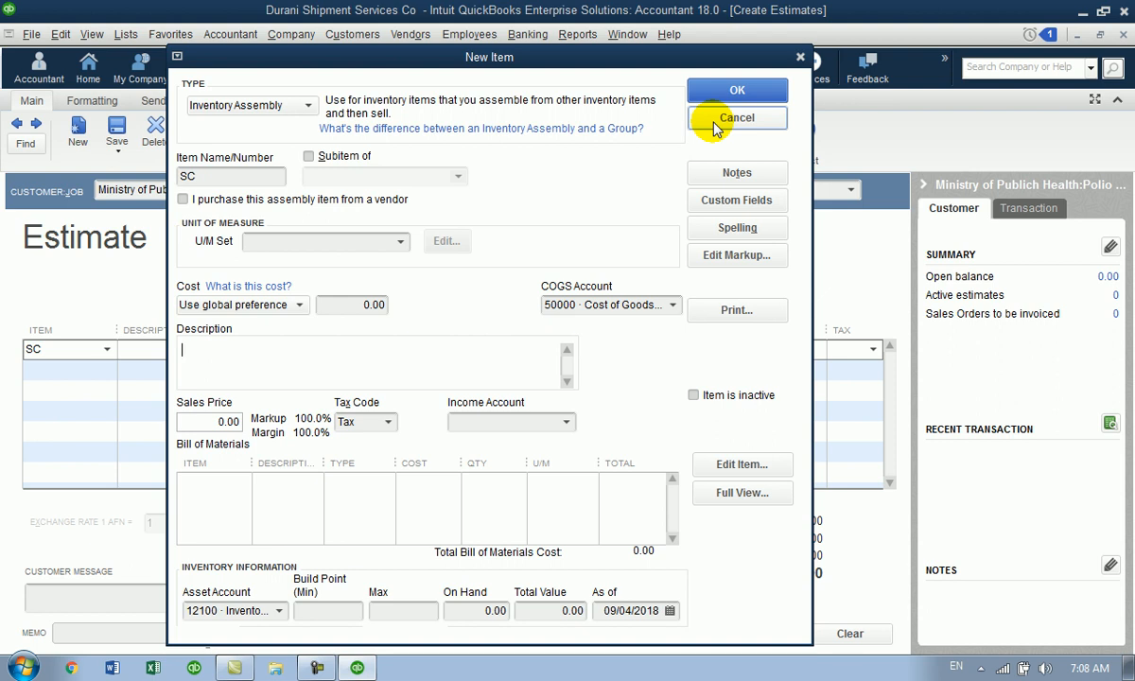
- Examine the fields and usage descriptions of the Non-inventory Part and Fixed Asset item types in turn
left_click(307, 105)
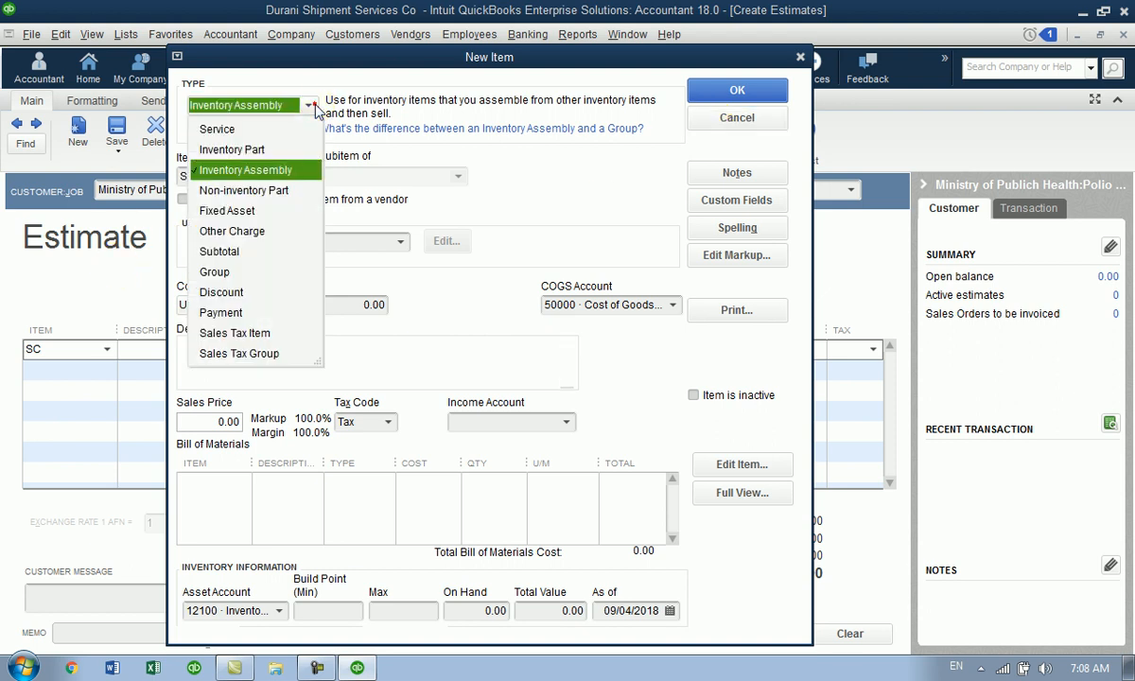
left_click(255, 197)
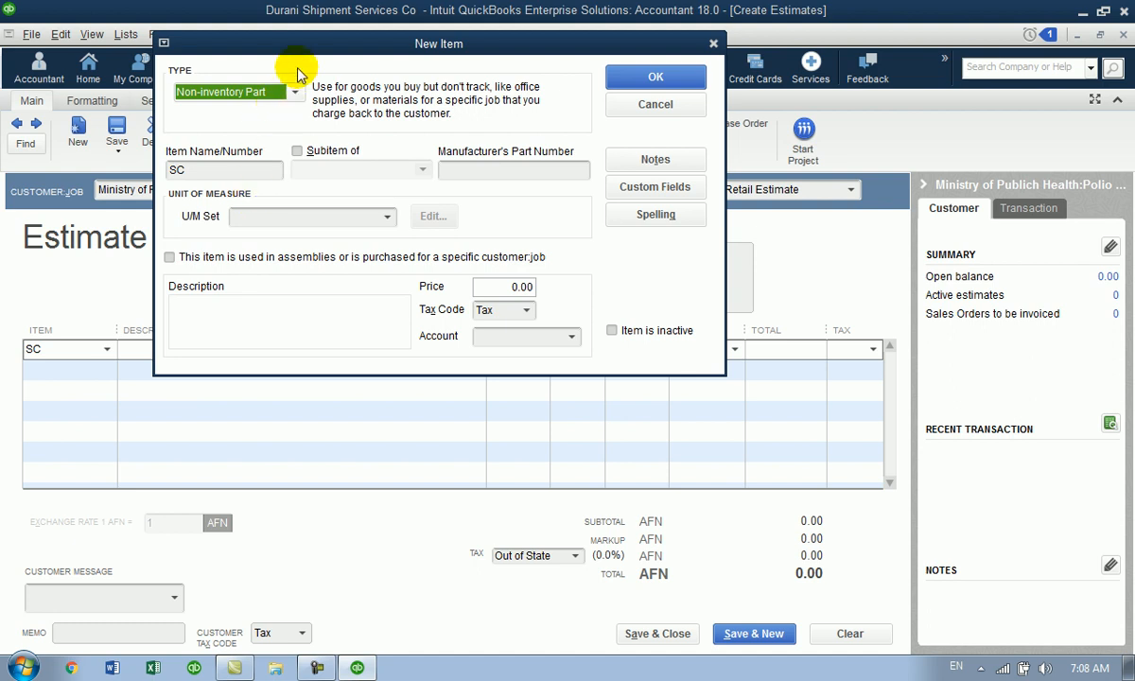
left_click_drag(303, 45, 306, 161)
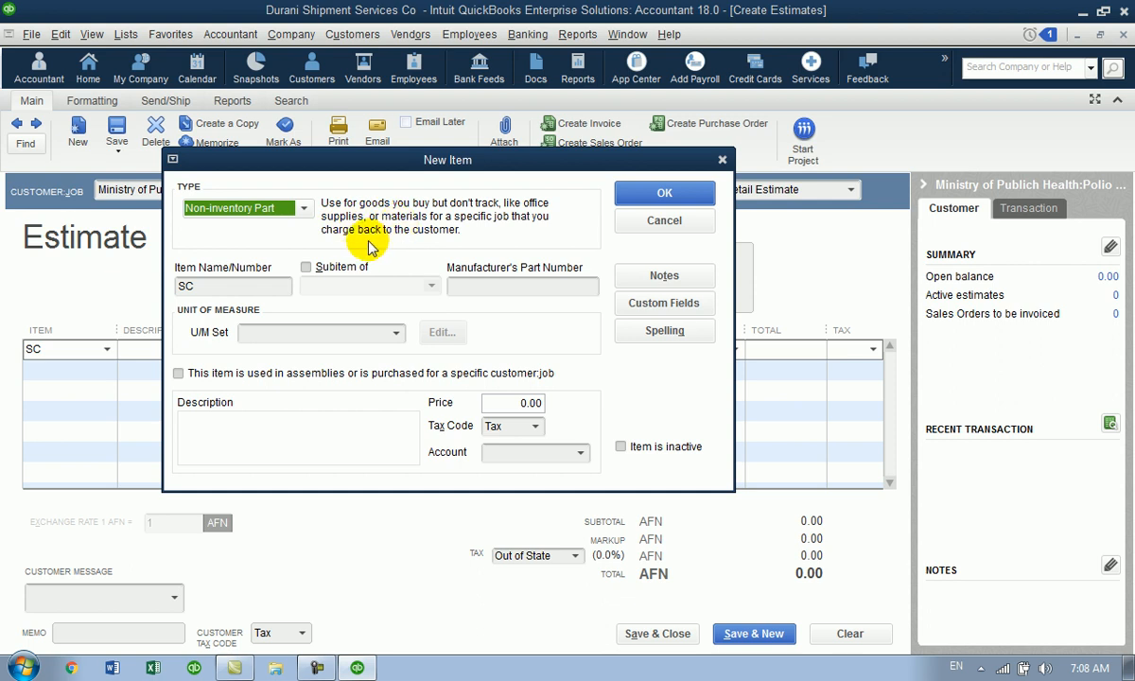
left_click(237, 208)
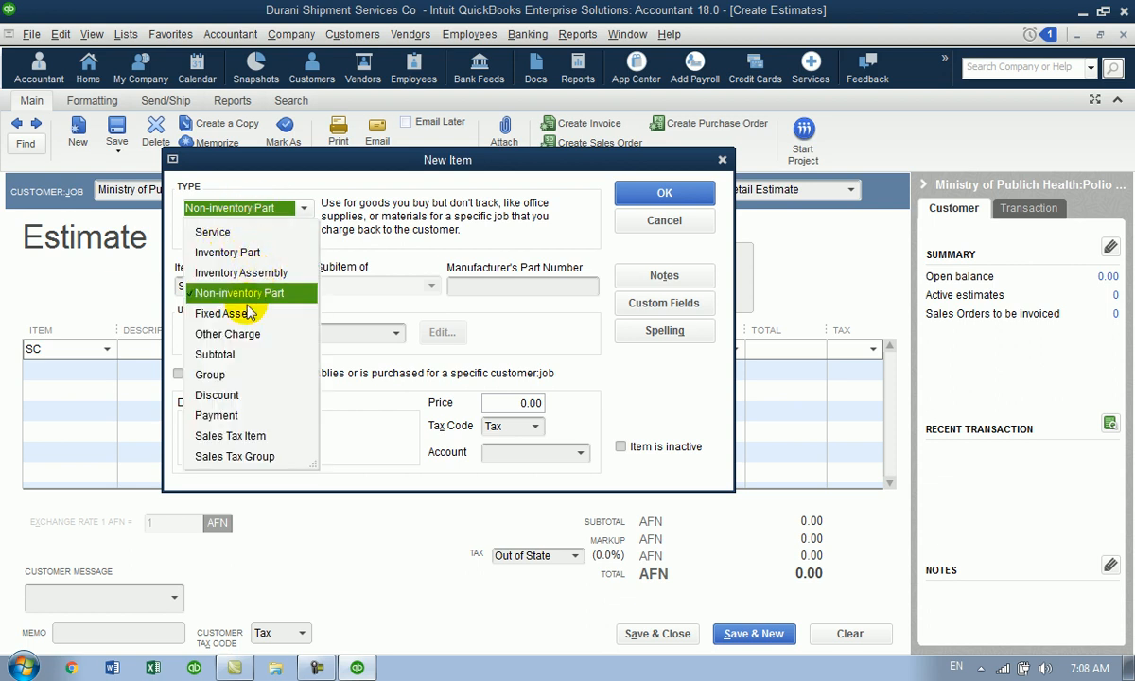
left_click(388, 258)
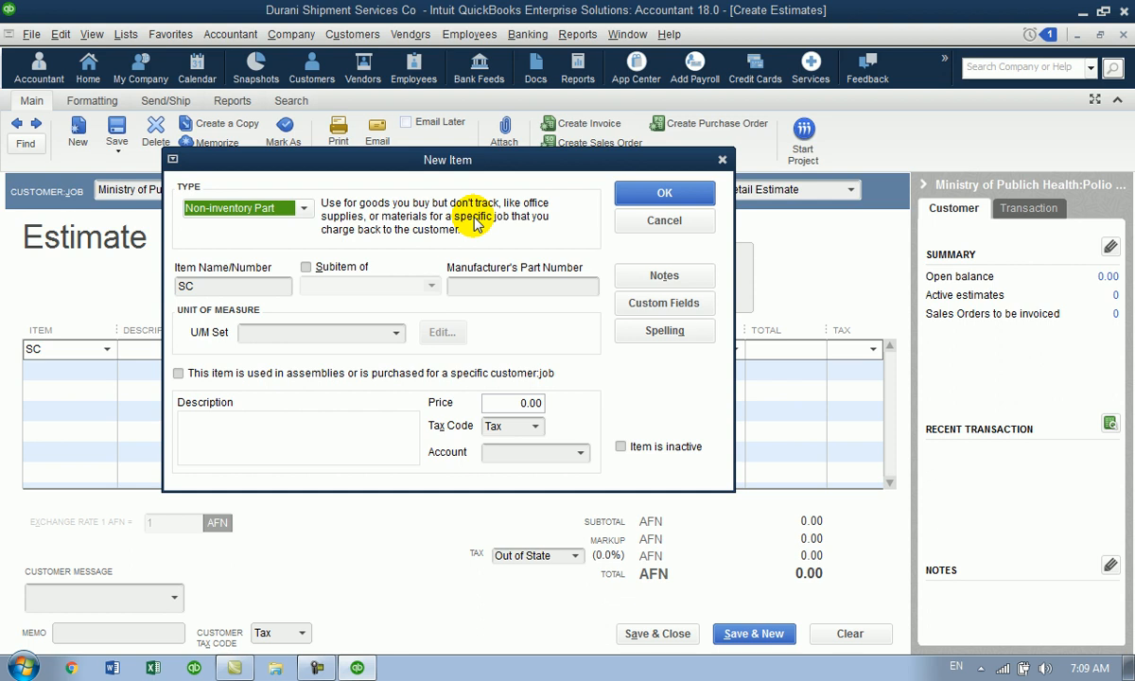
left_click(212, 216)
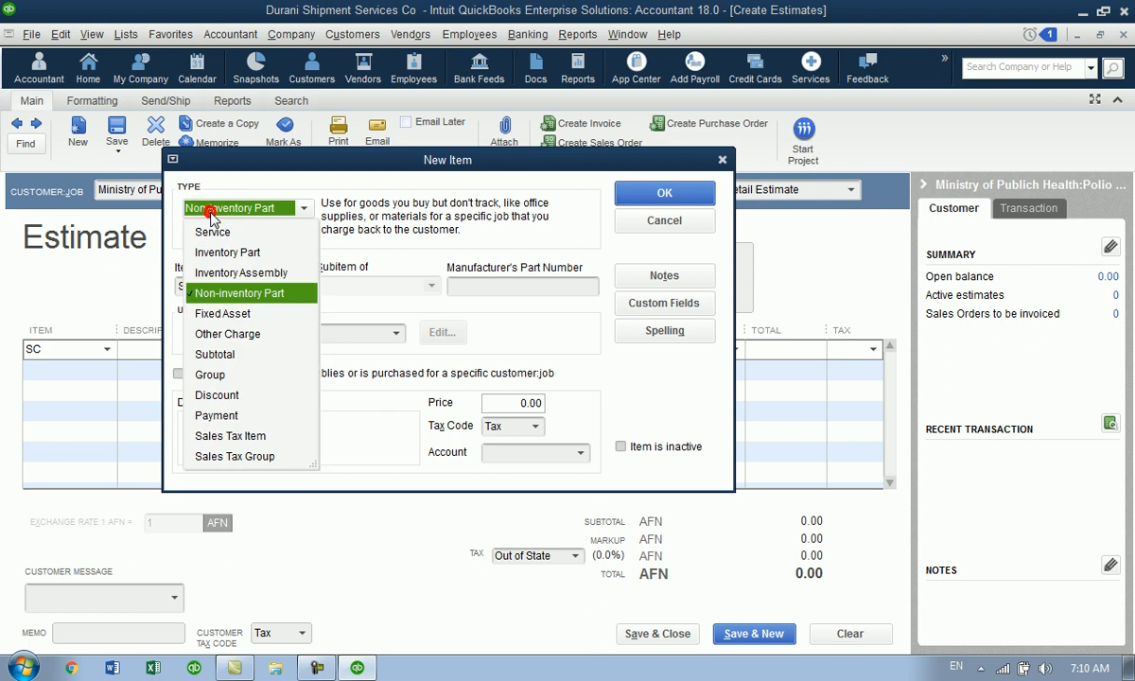
left_click(225, 315)
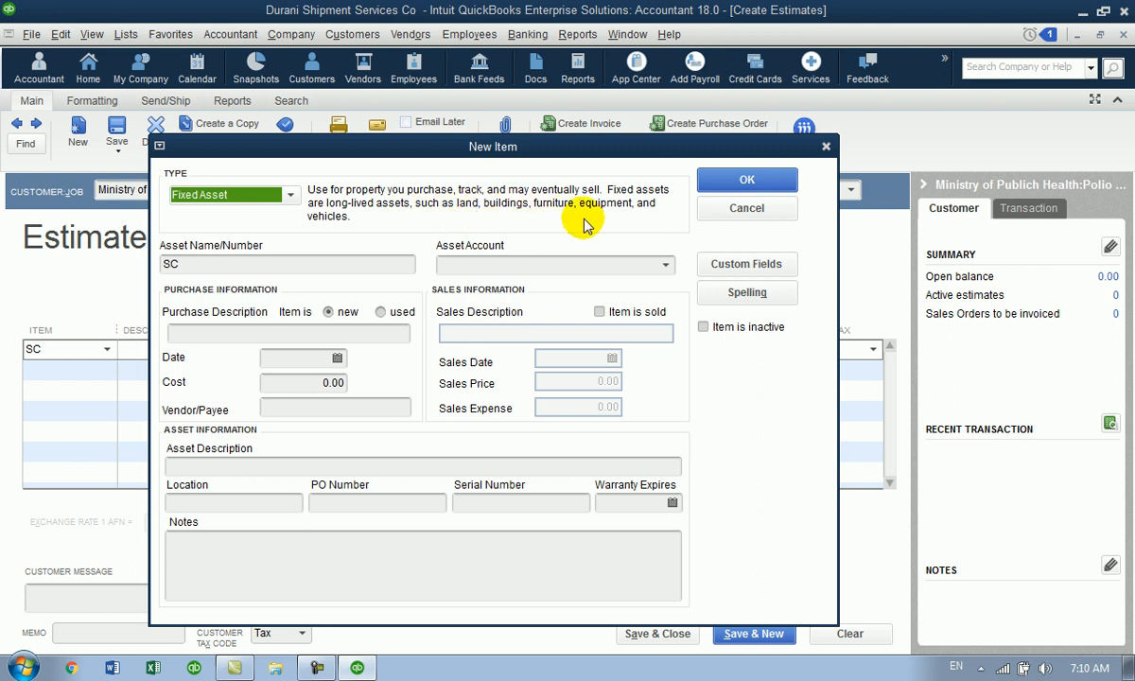
- Switch the item type to Other Charge and examine its fields, the reimbursable charge option and the available accounts, leaving the option off
left_click(291, 195)
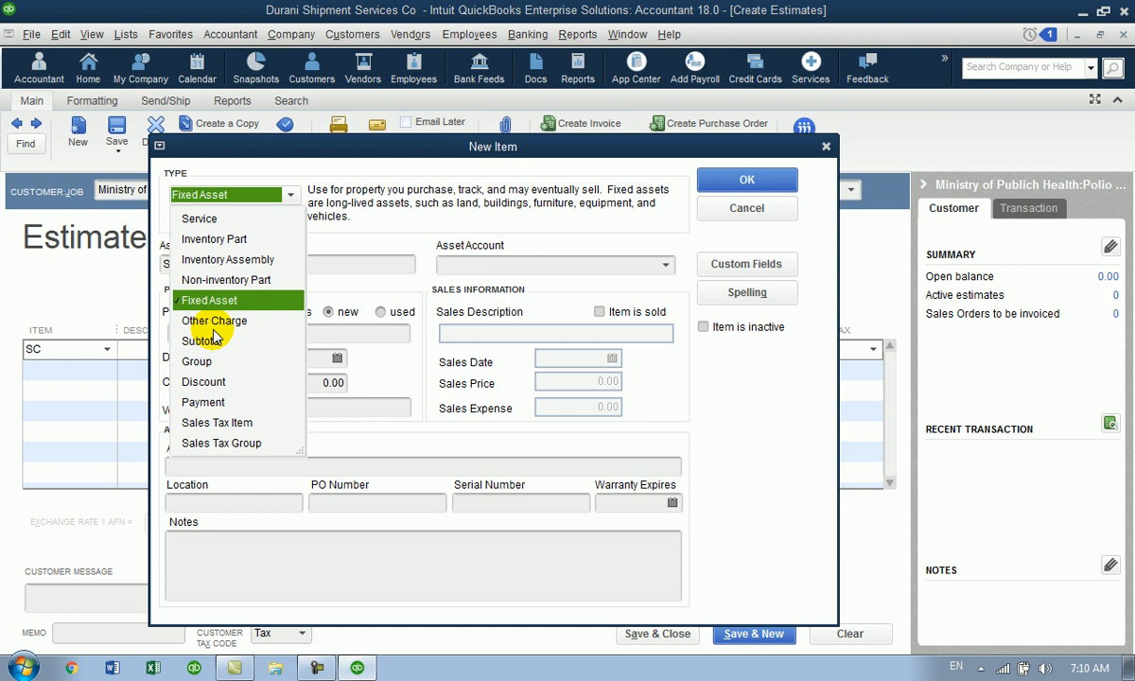
key("Down")
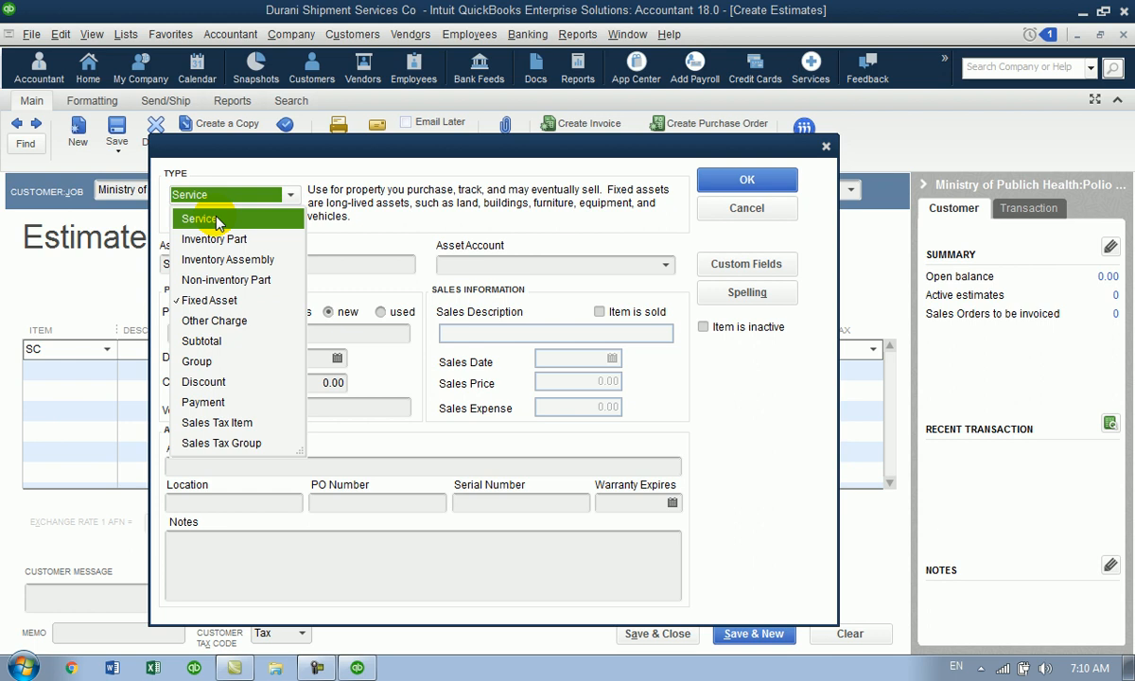
left_click(216, 321)
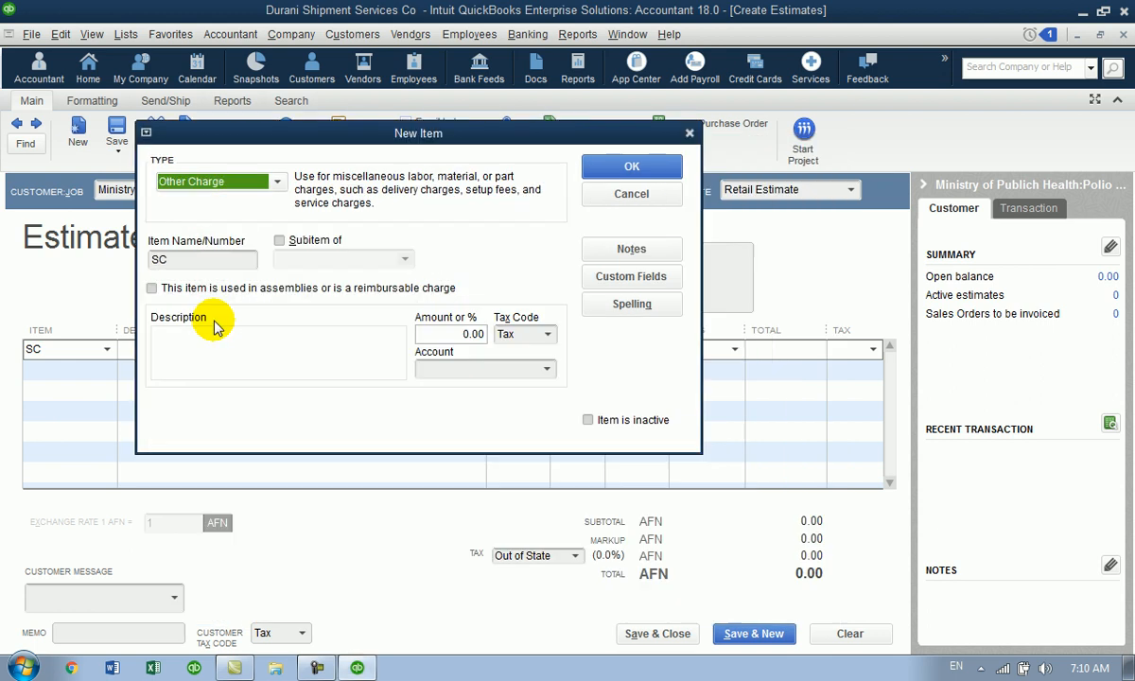
left_click(457, 339)
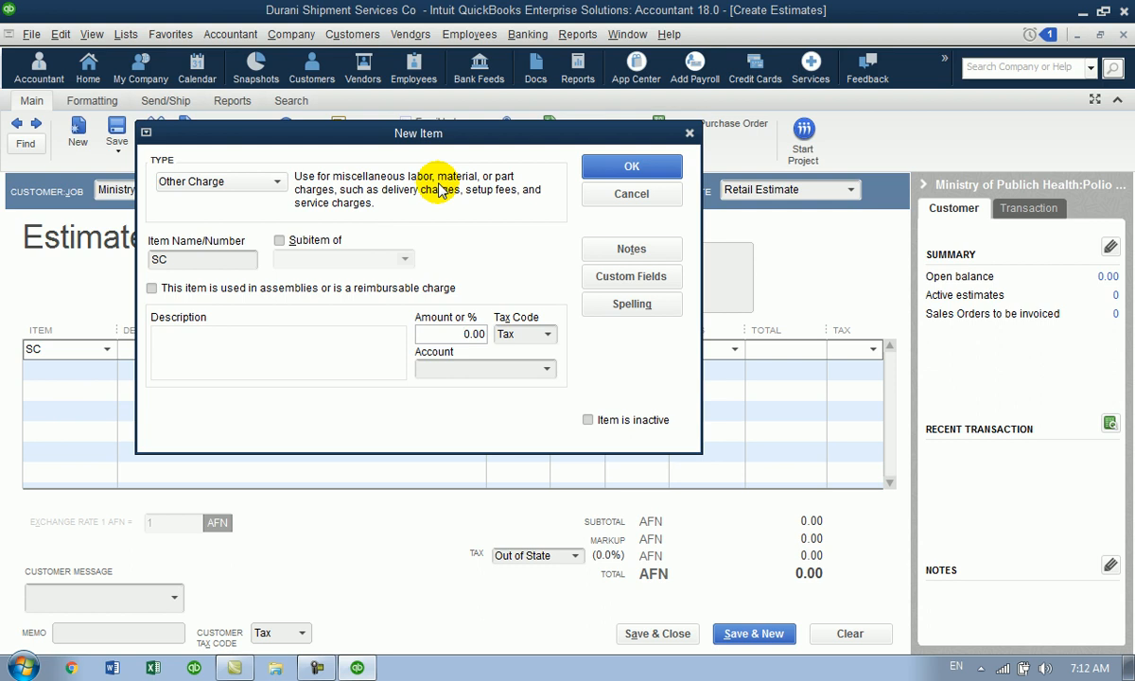
left_click(254, 287)
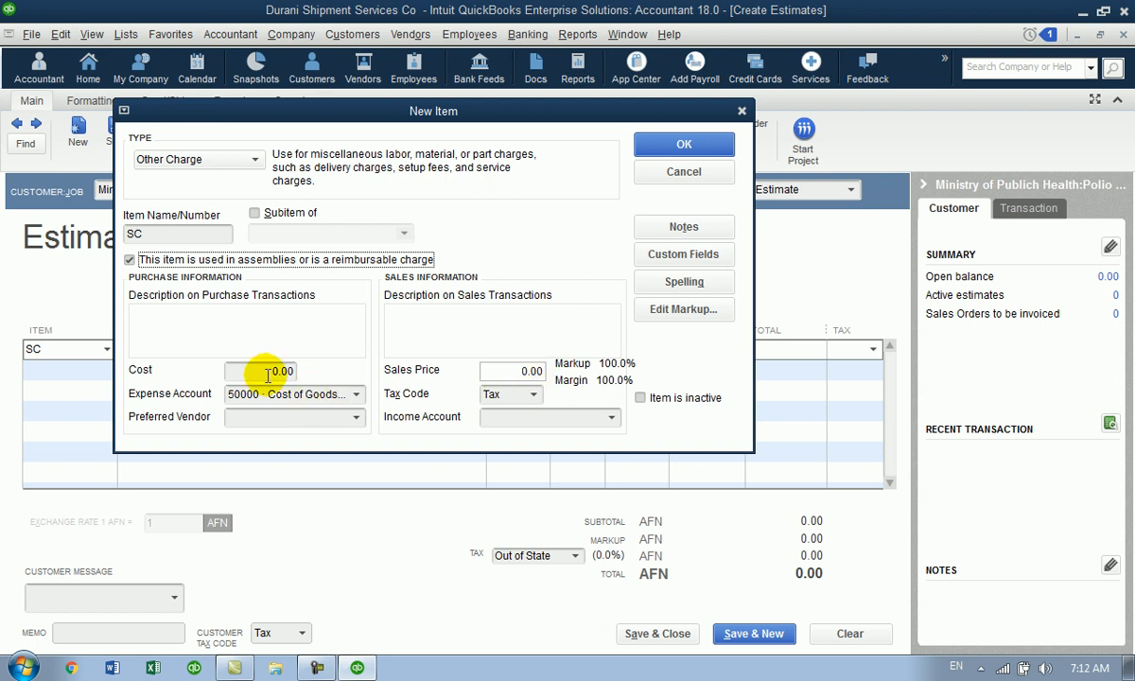
left_click(300, 264)
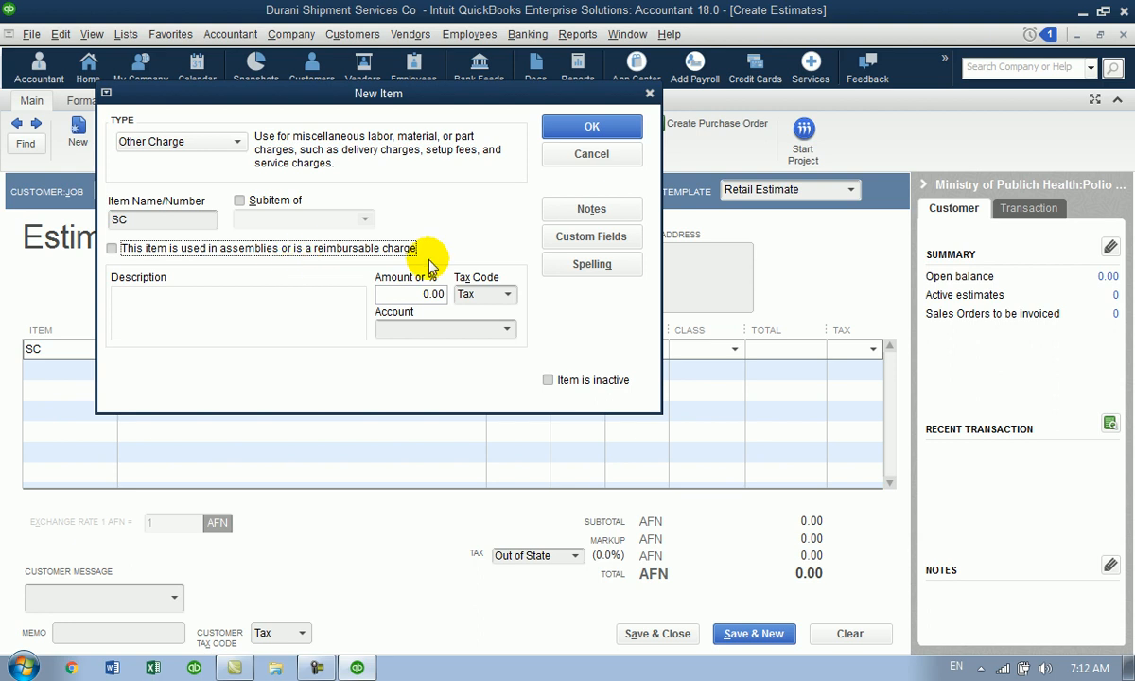
left_click(504, 330)
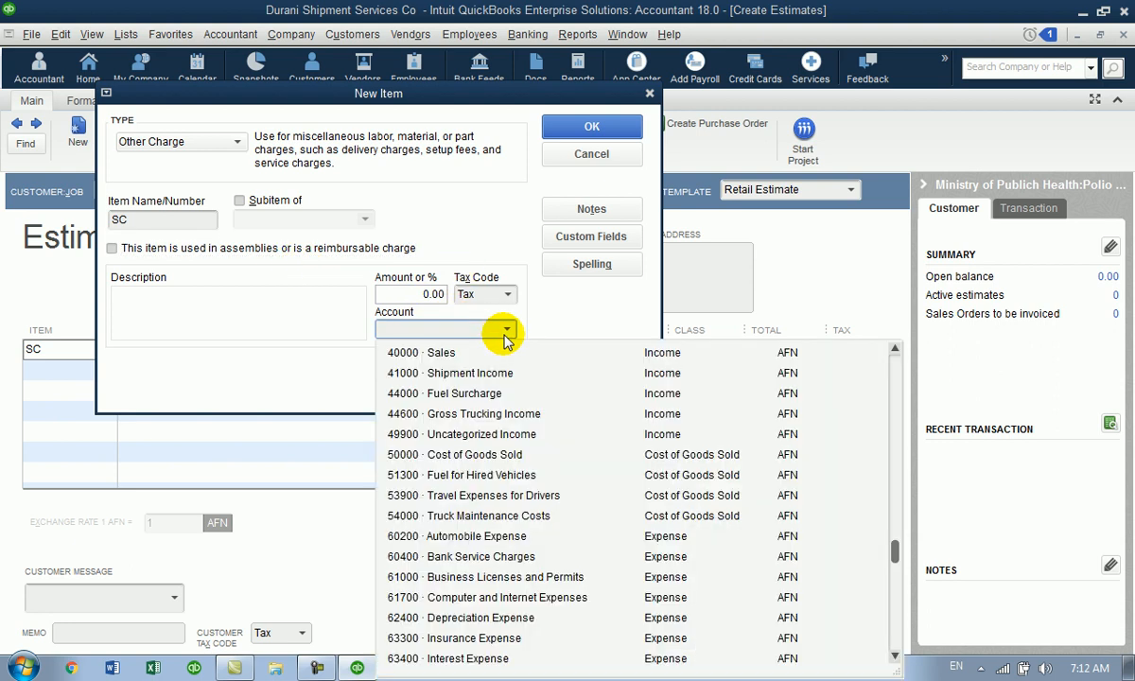
- Examine the fields and usage descriptions of the Discount and Subtotal item types in turn
left_click(210, 142)
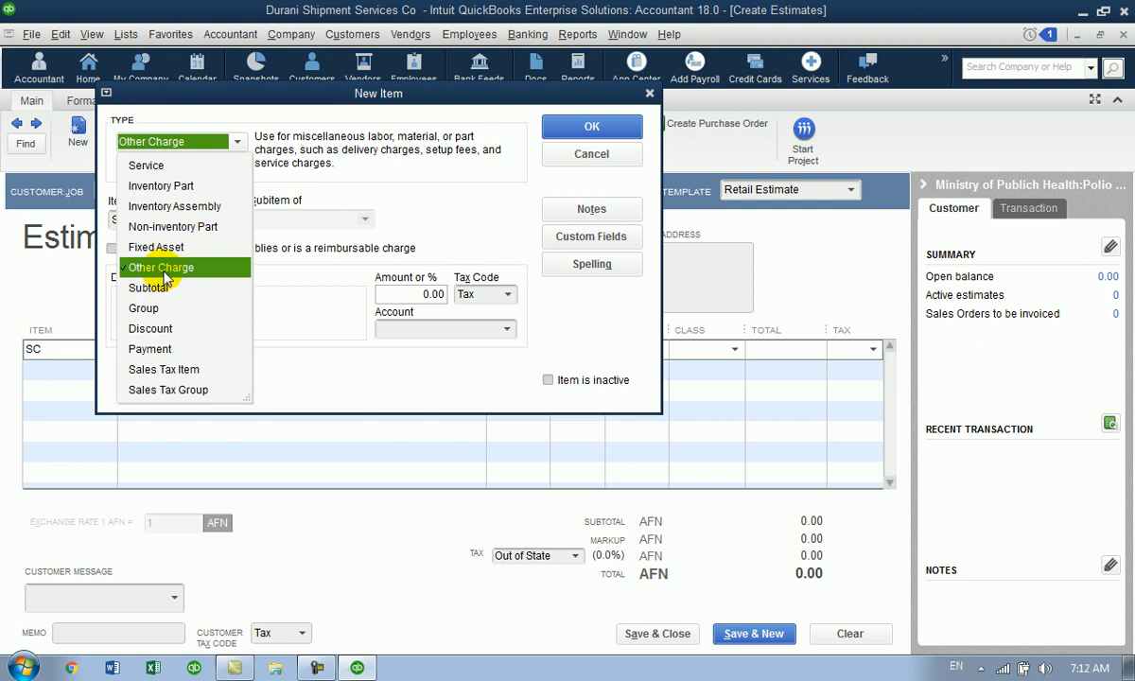
left_click(162, 328)
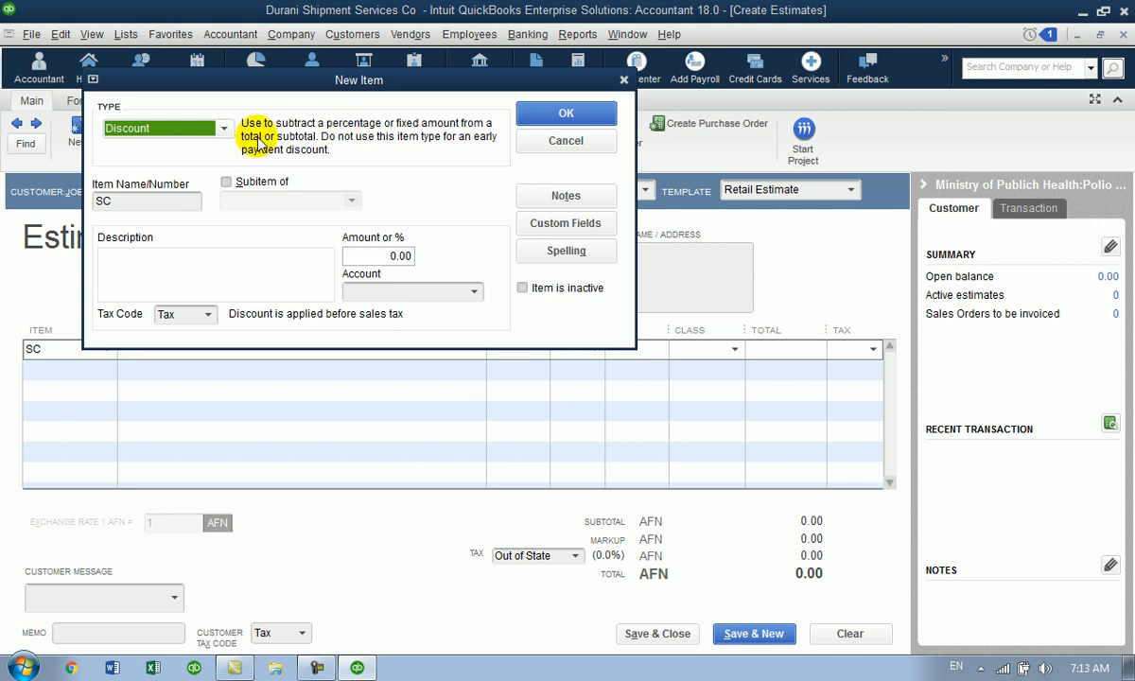
left_click(170, 128)
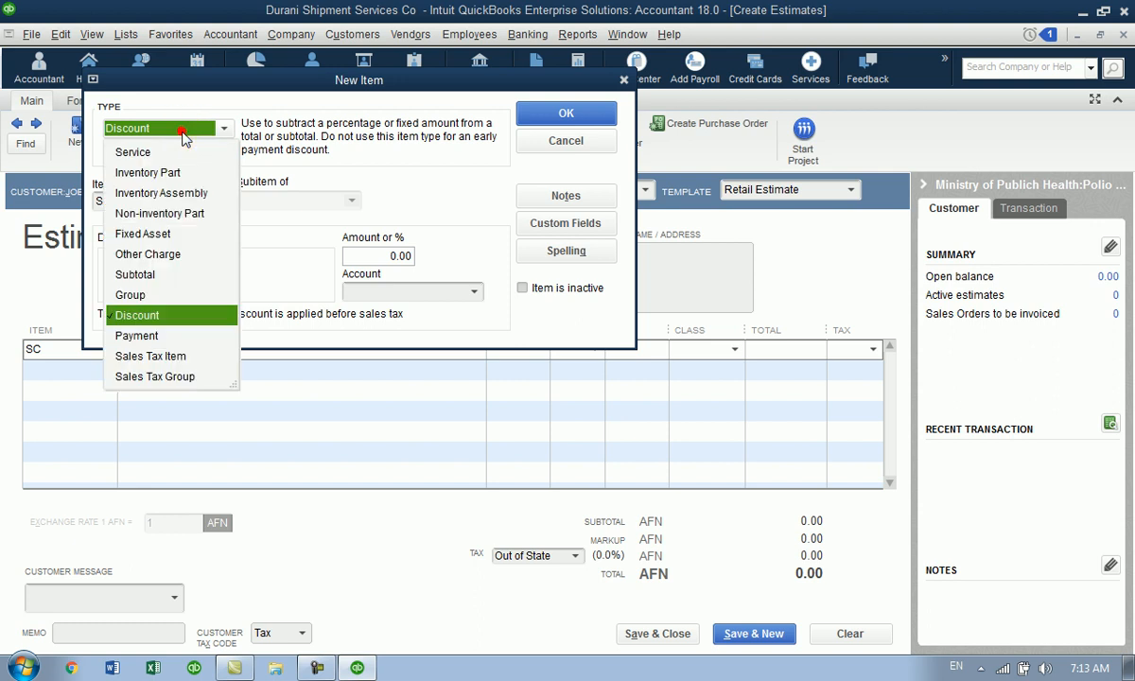
left_click(140, 274)
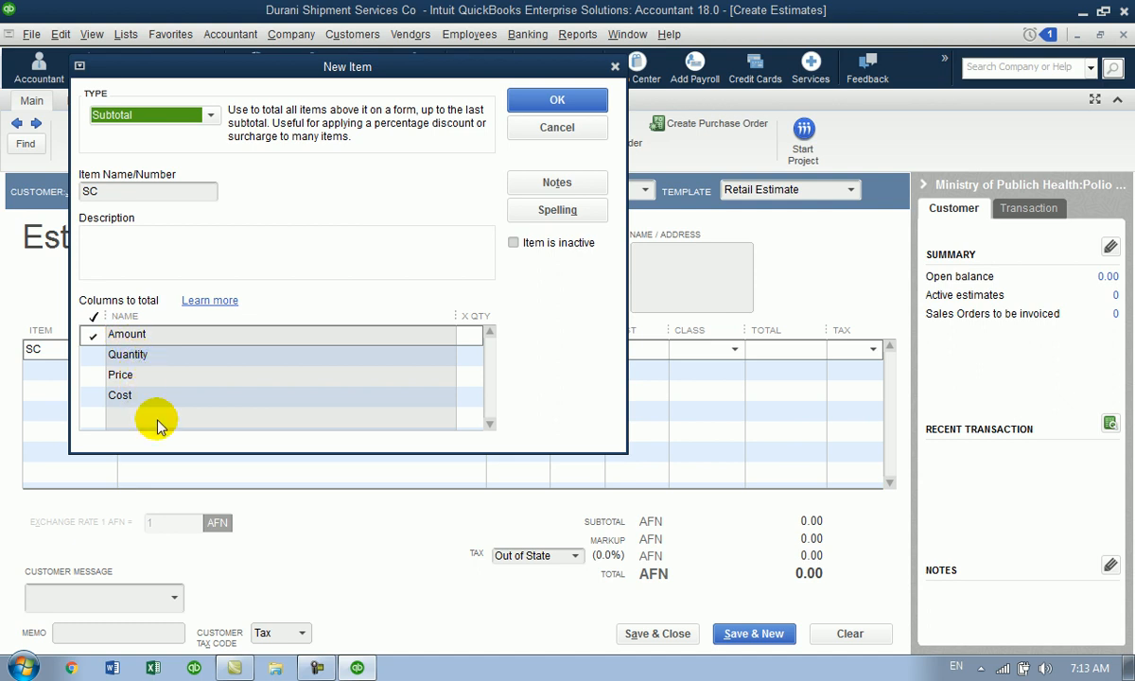
- Examine the Group item type, and the Payment type with its Deposit To option and account choices
left_click(210, 116)
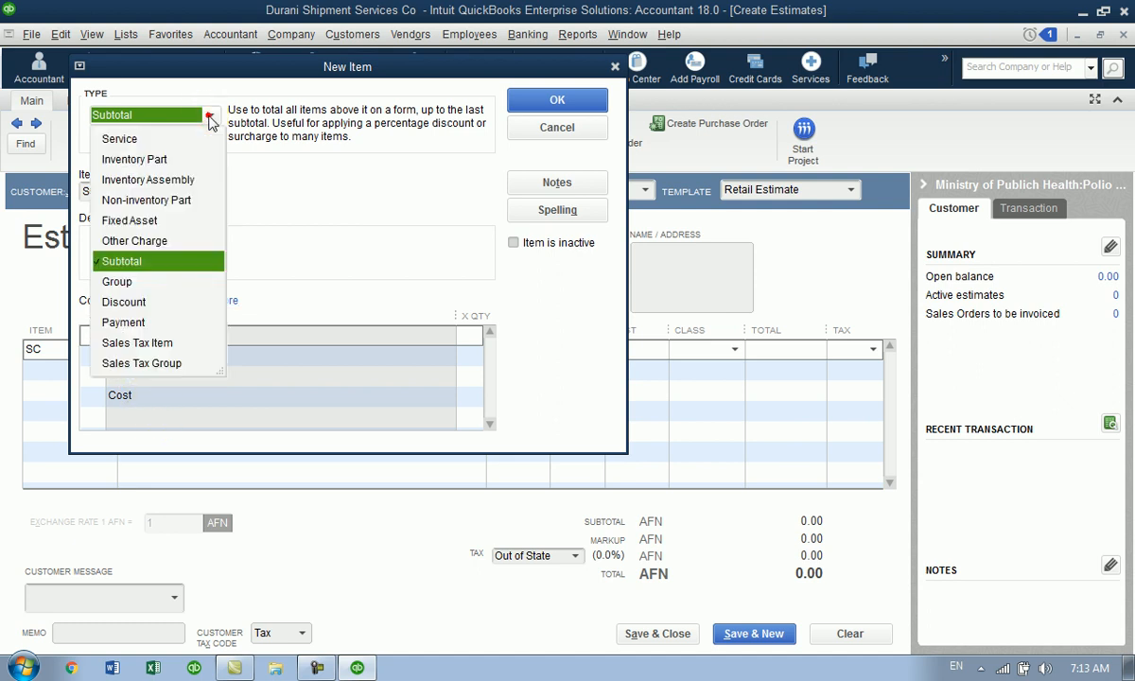
left_click(137, 280)
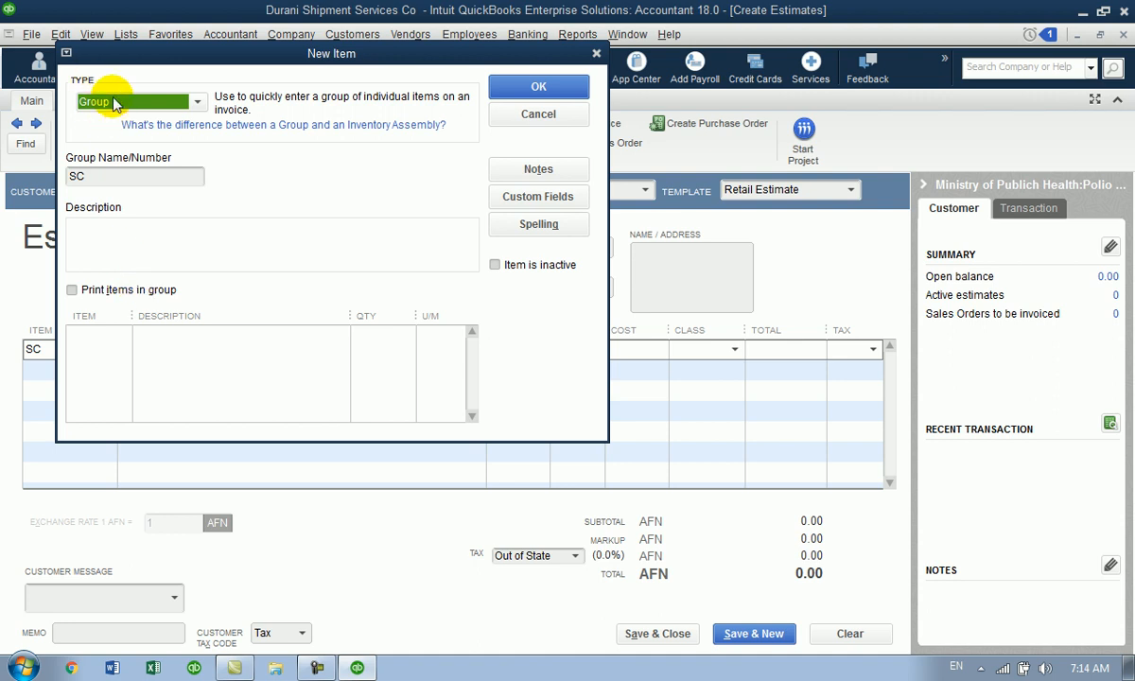
left_click(106, 94)
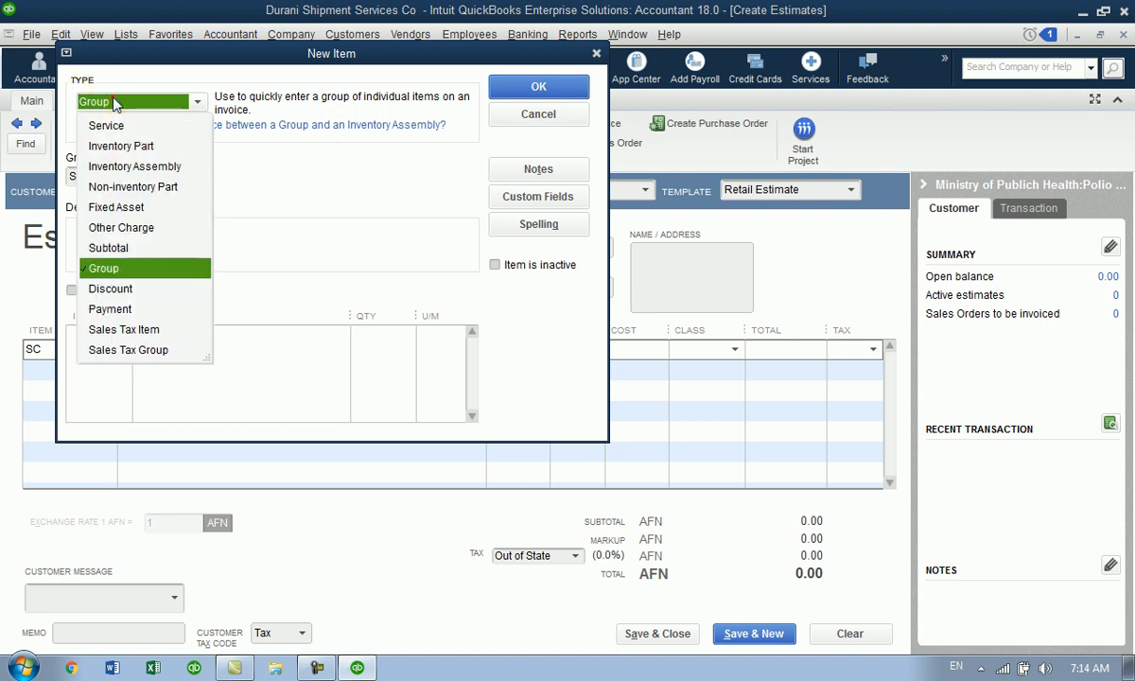
left_click(110, 309)
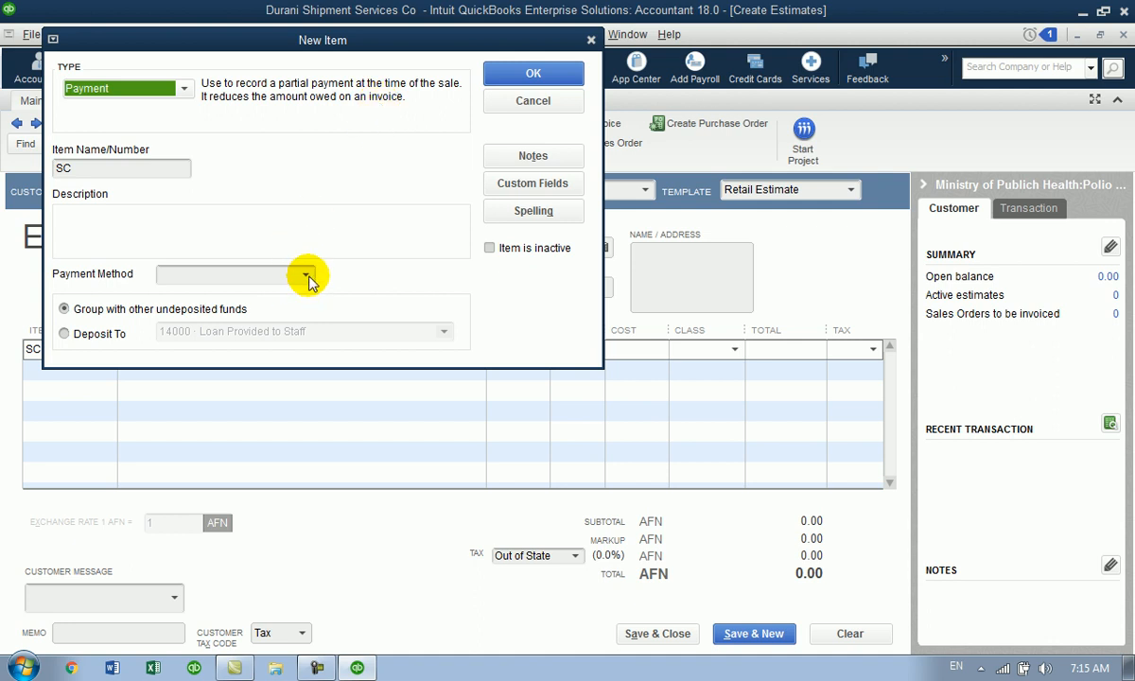
left_click(81, 331)
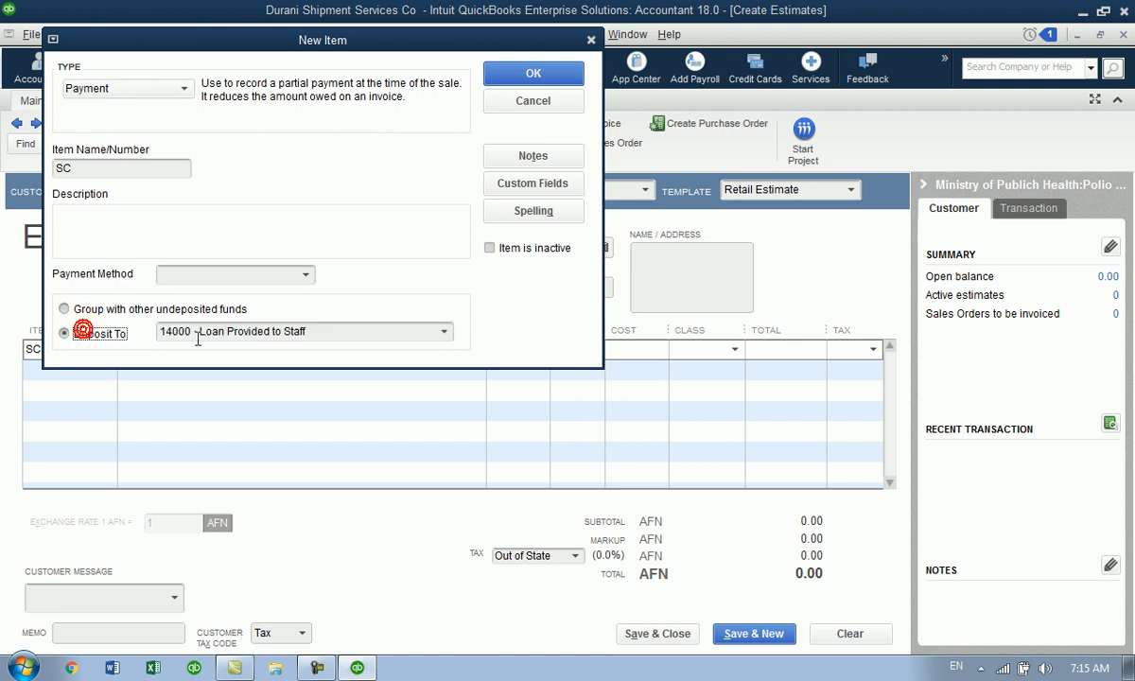
left_click(442, 333)
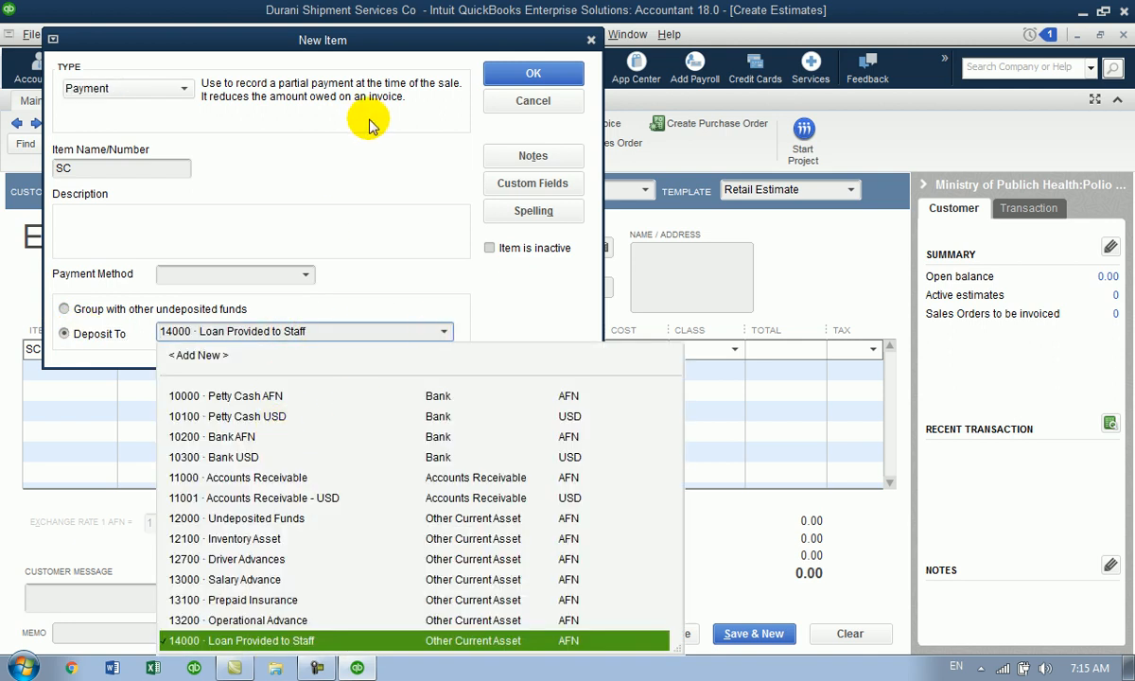
- Switch the item type to Sales Tax Item and review the vendors available as tax agency
left_click(122, 88)
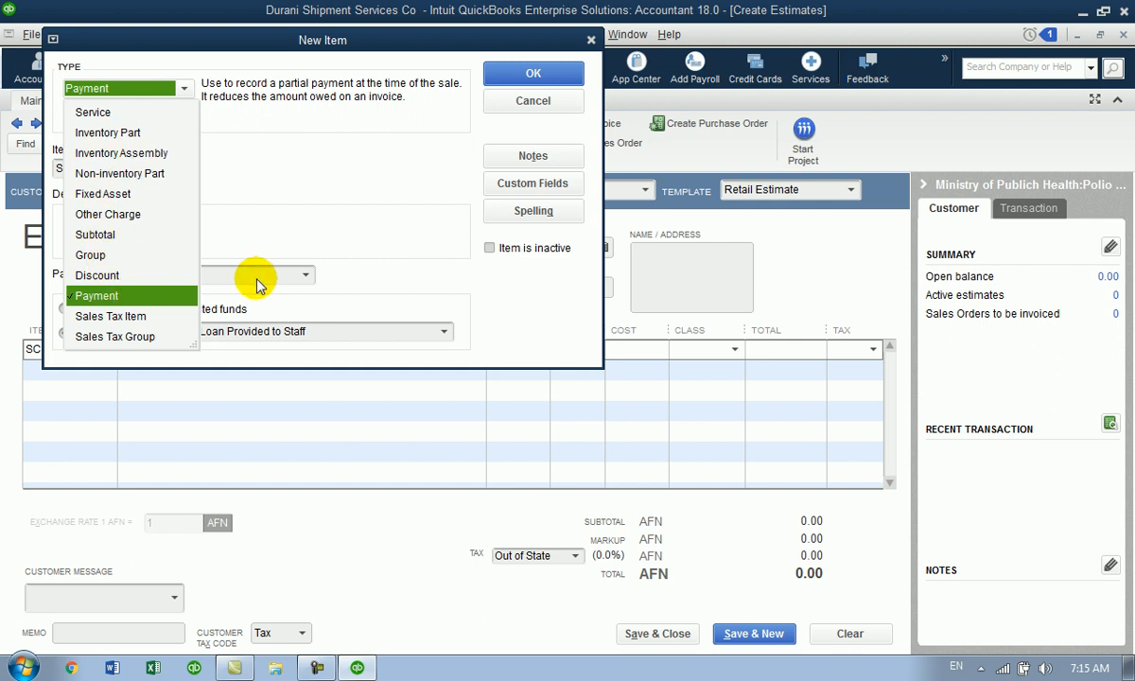
left_click(117, 322)
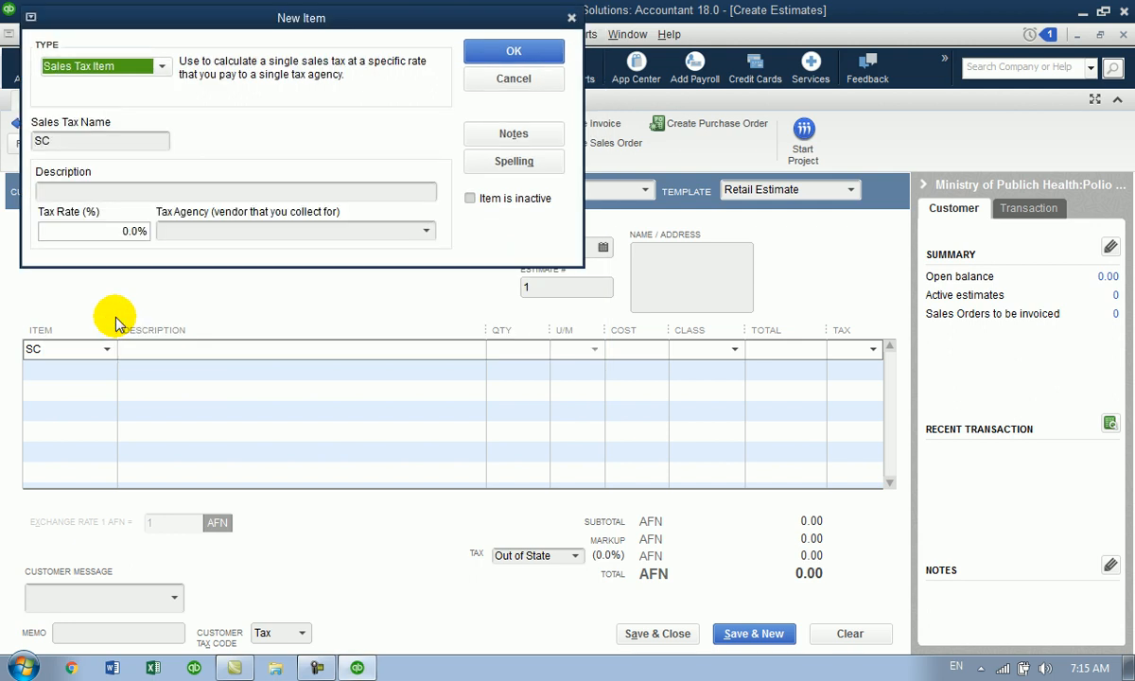
left_click(426, 230)
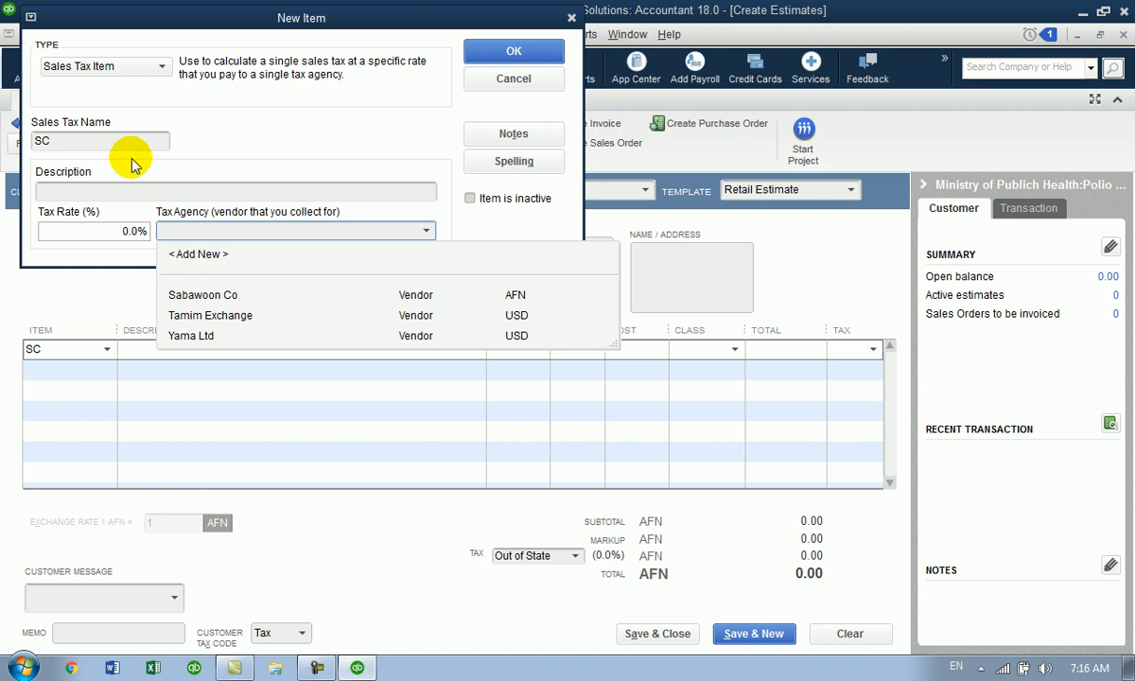
- Switch the item type to Sales Tax Group and examine its fields and the tax items available for it
left_click(163, 67)
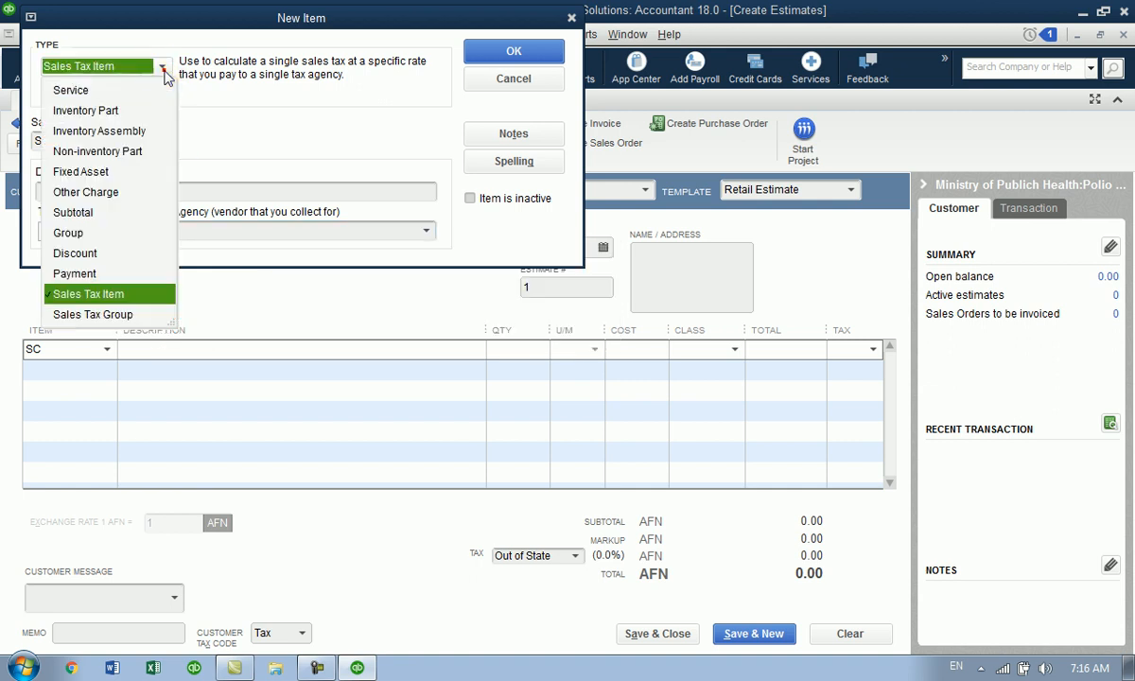
left_click(92, 315)
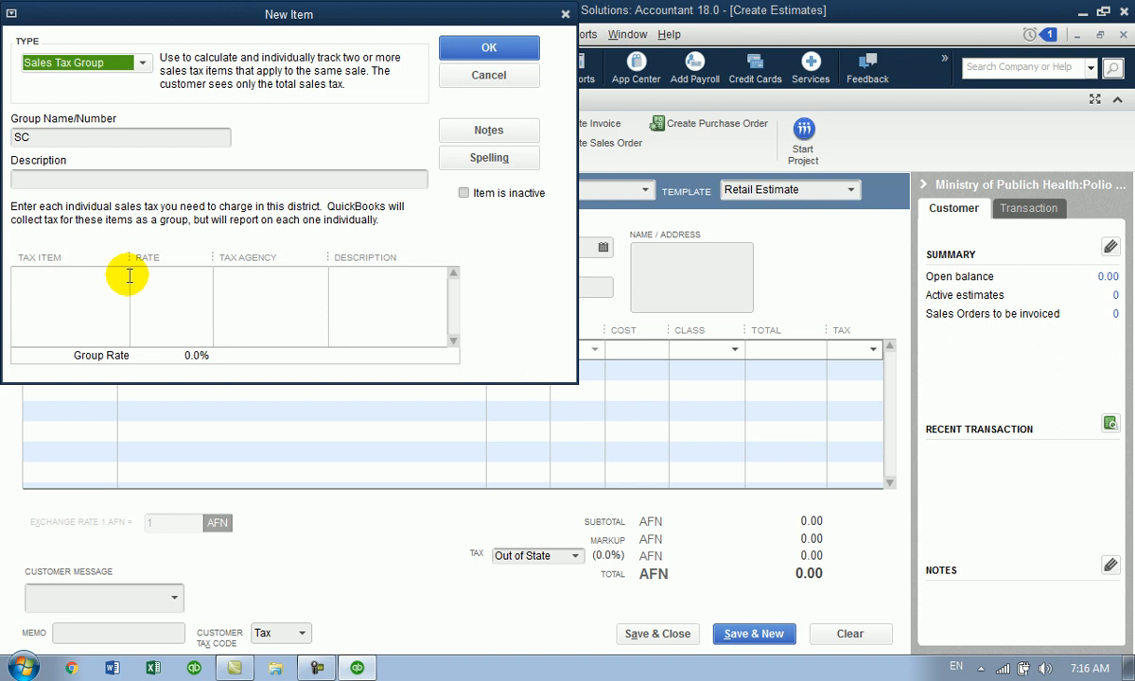
left_click_drag(203, 14, 437, 194)
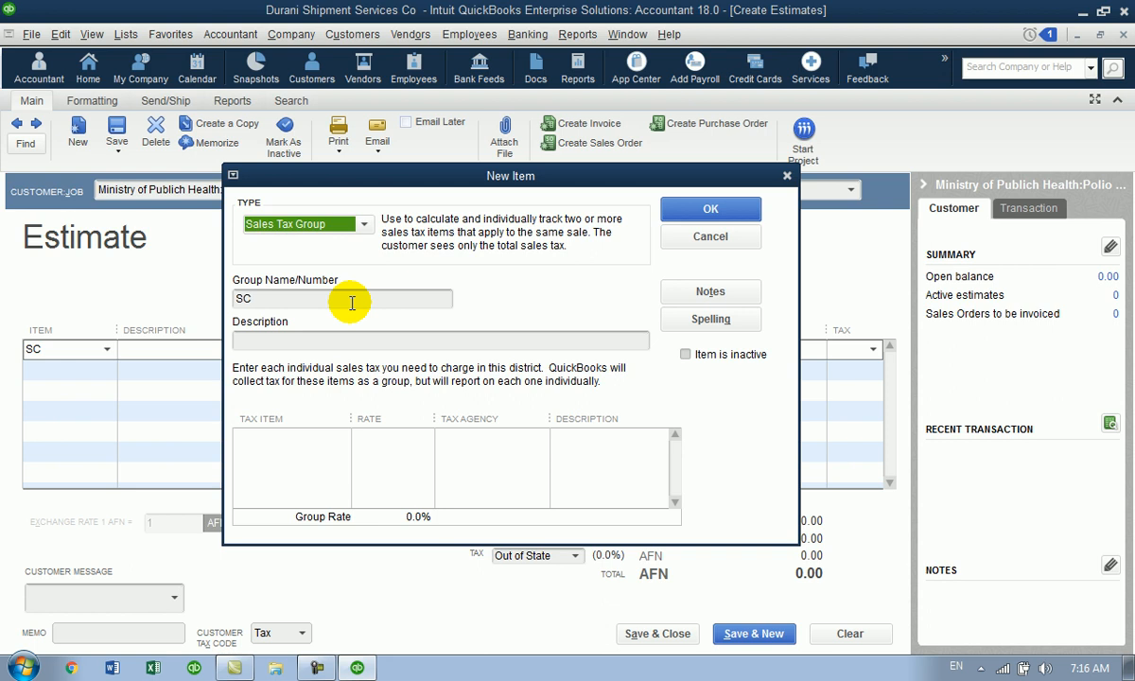
left_click(313, 441)
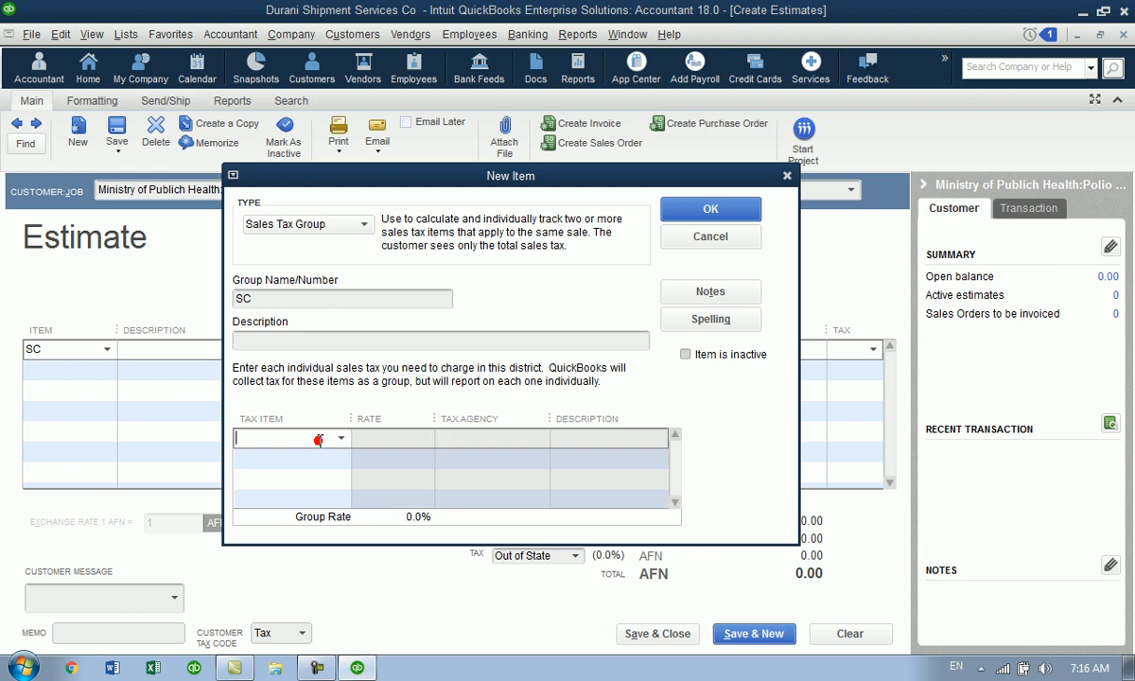
left_click(339, 438)
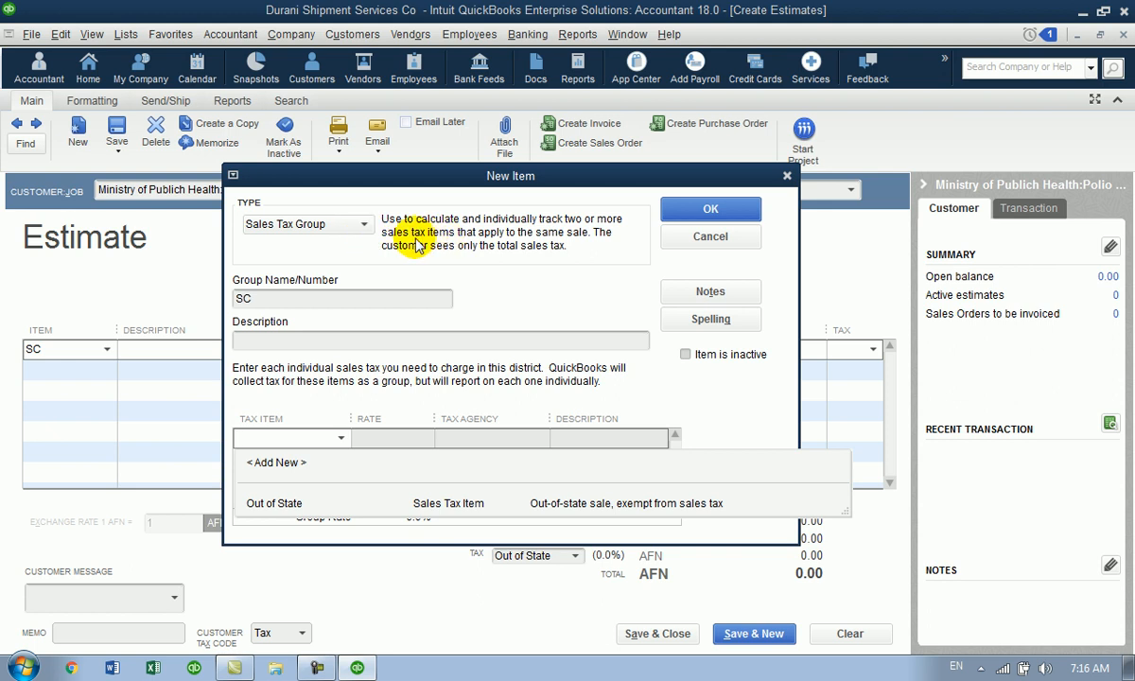
- Set the SC item's type to Service and start a new unit of measure set of type Other
left_click(366, 230)
left_click(326, 249)
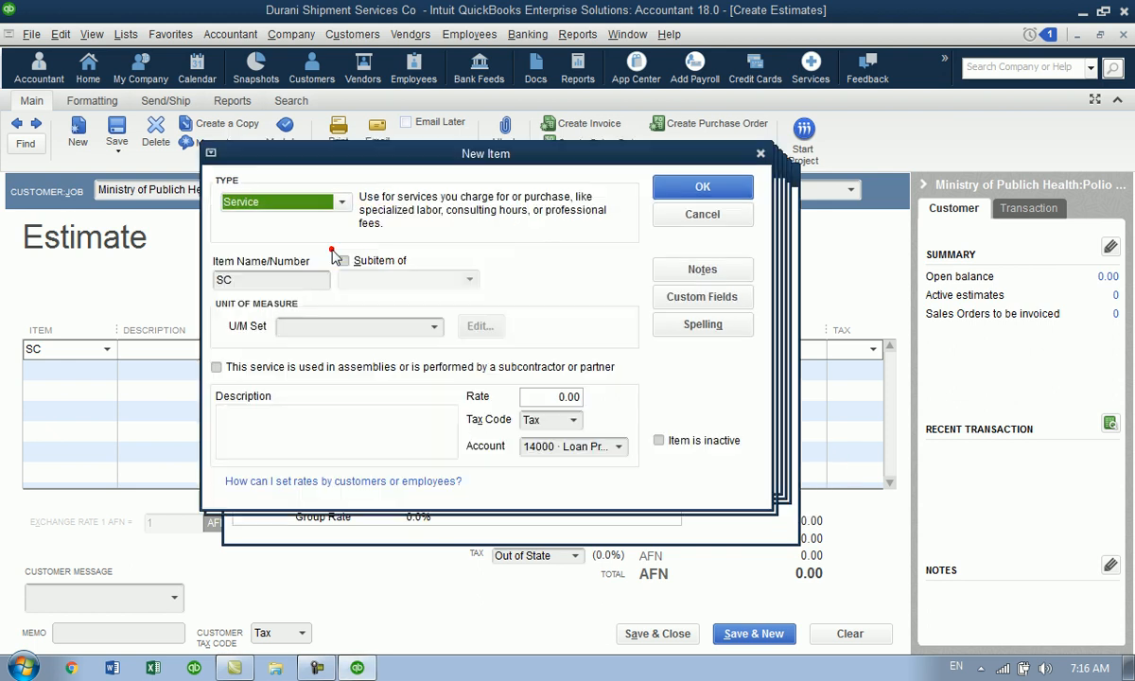
left_click(435, 329)
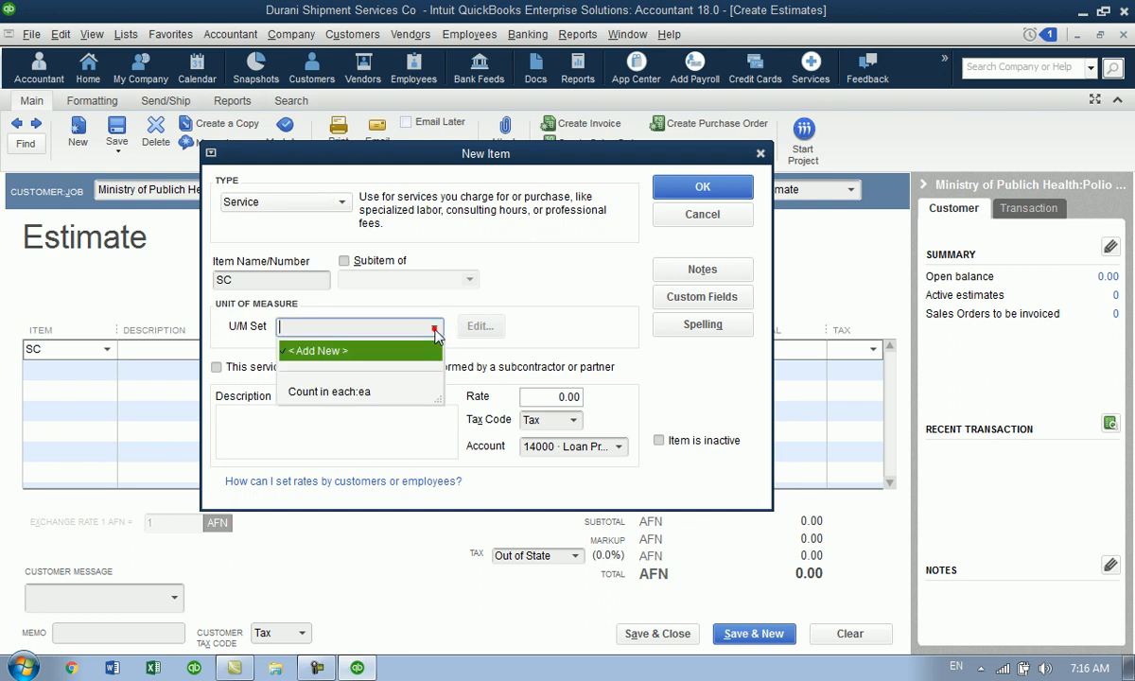
left_click(378, 349)
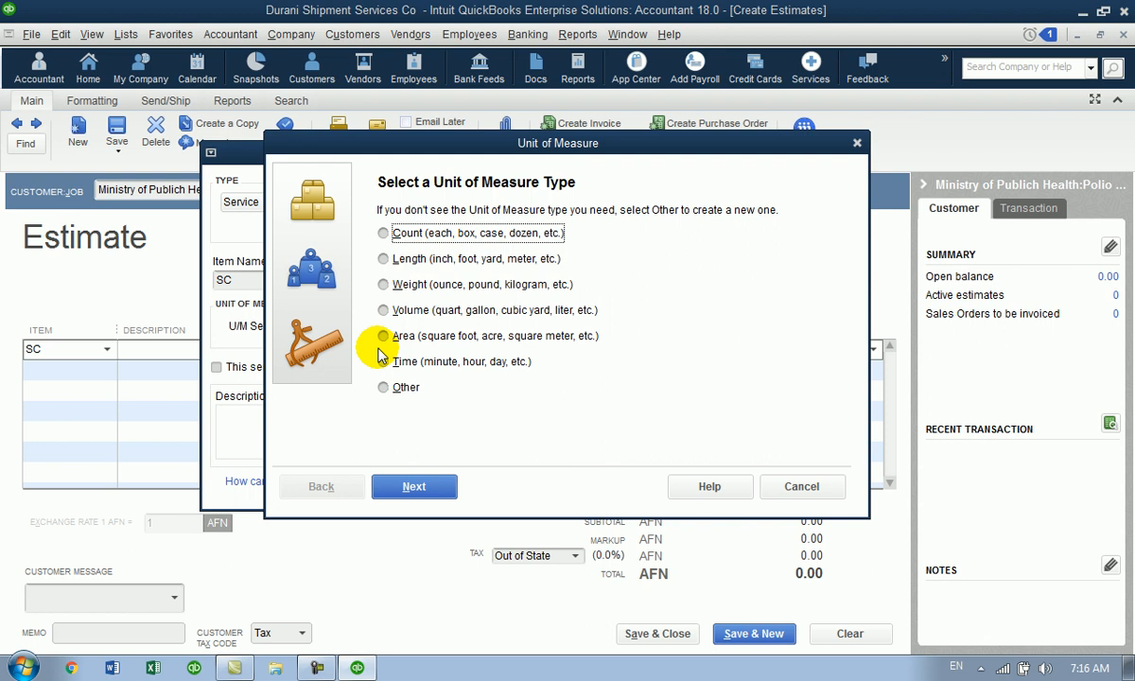
left_click(384, 386)
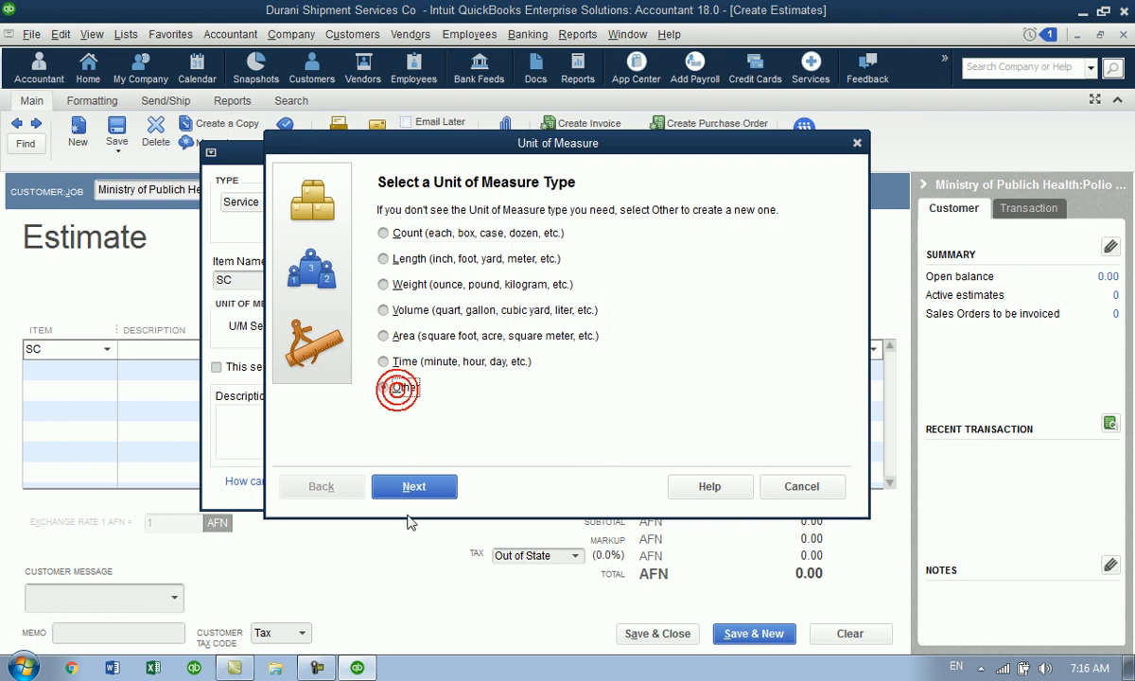
left_click(415, 492)
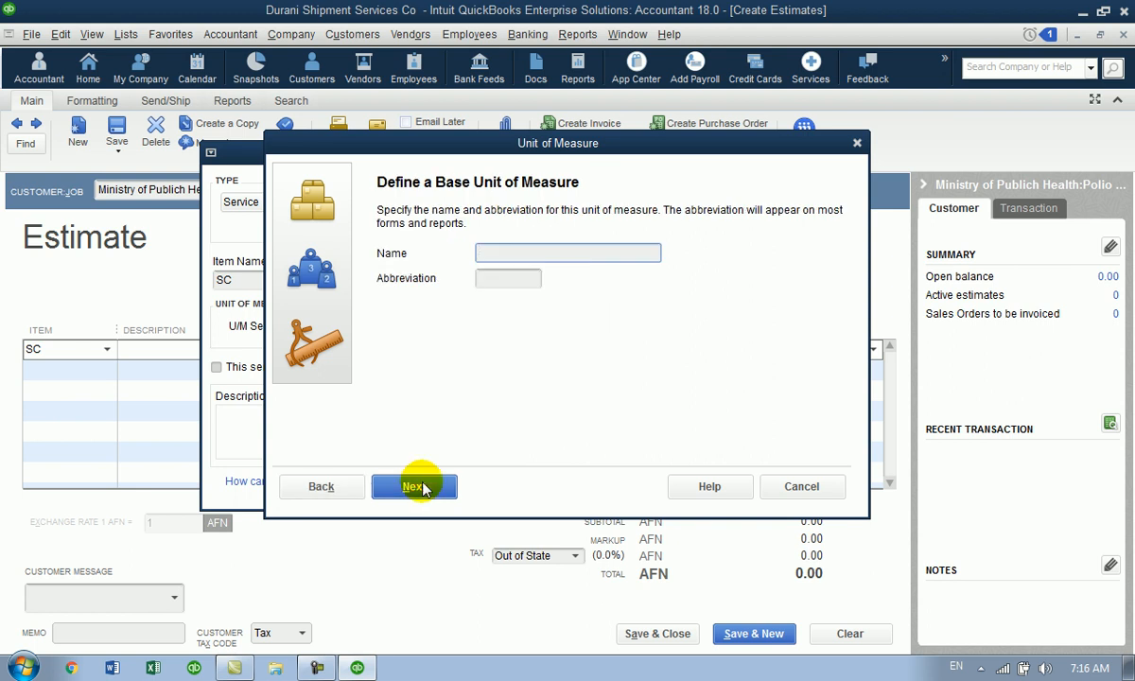
- Define the base unit Trip with abbreviation trp, add no related units, and finish the set with its proposed name
type("Trip")
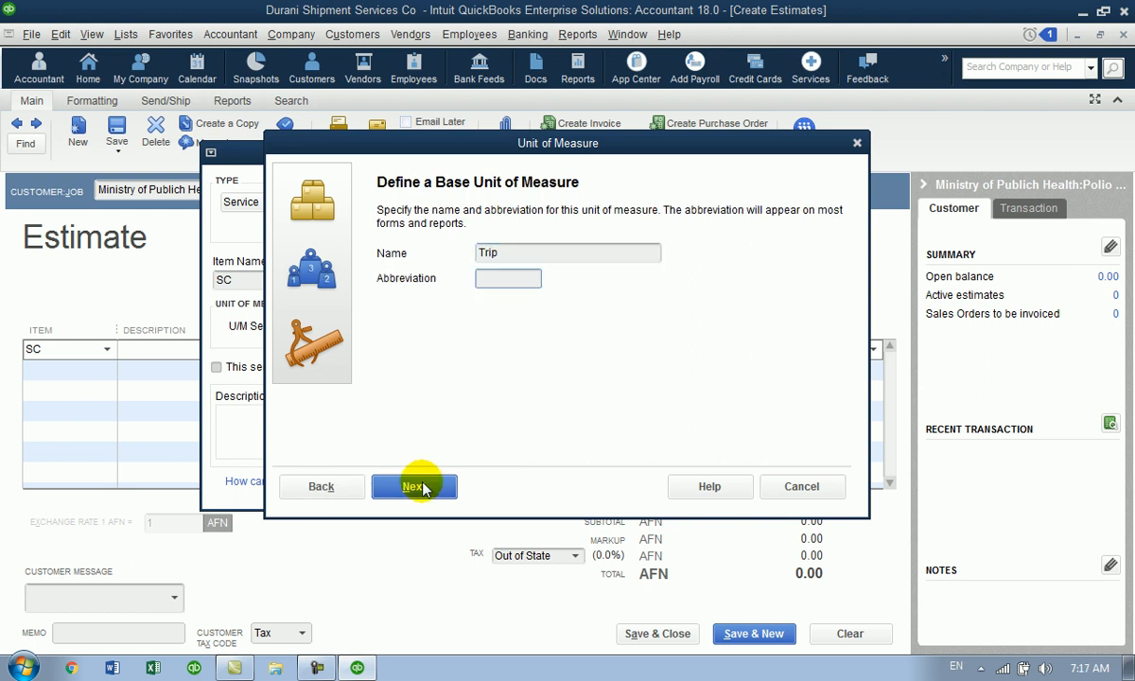
key("Tab")
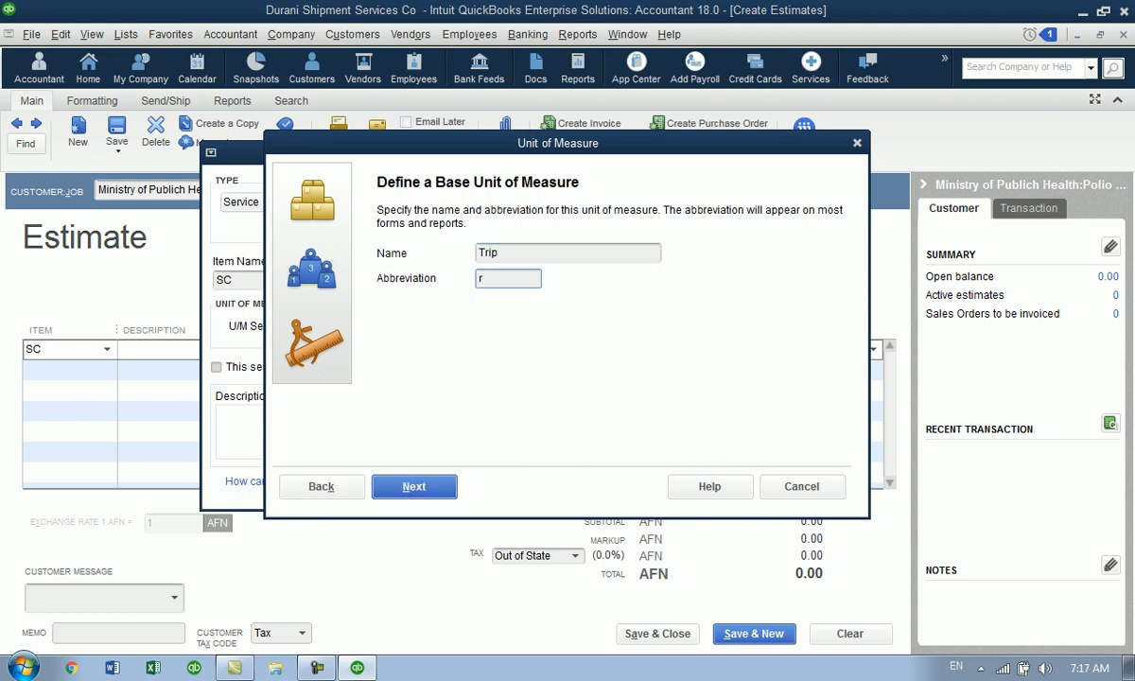
type("rtp")
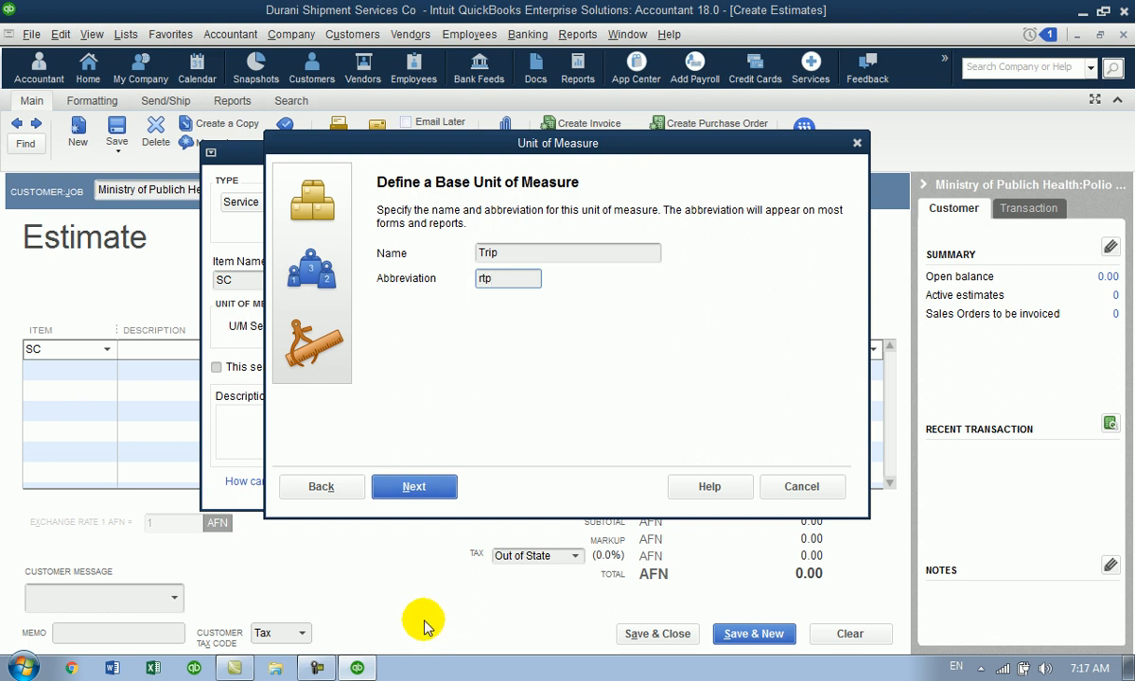
key("BackSpace")
key("BackSpace")
key("BackSpace")
type("rt")
key("BackSpace")
key("BackSpace")
type("trp")
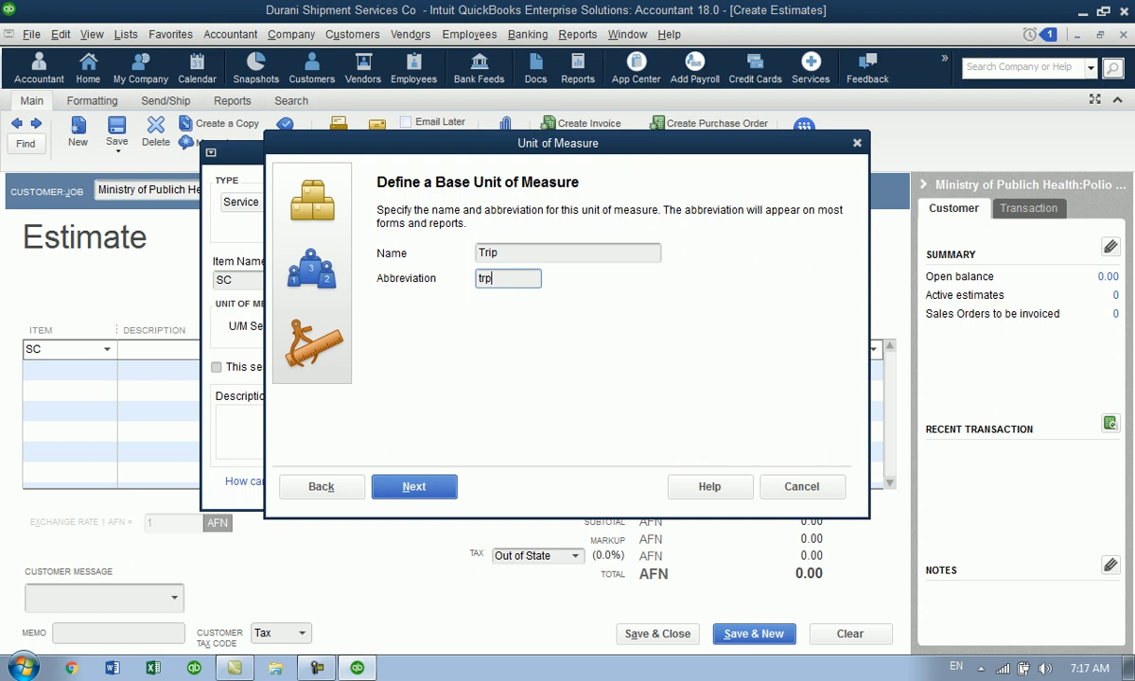
left_click(423, 487)
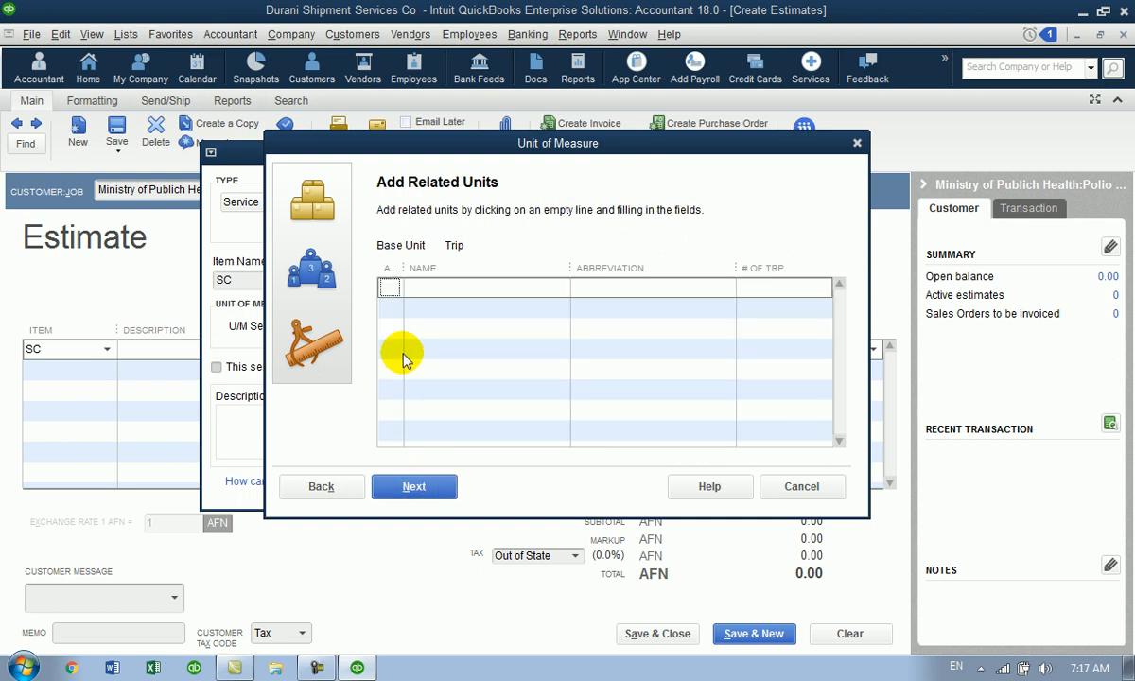
left_click(430, 486)
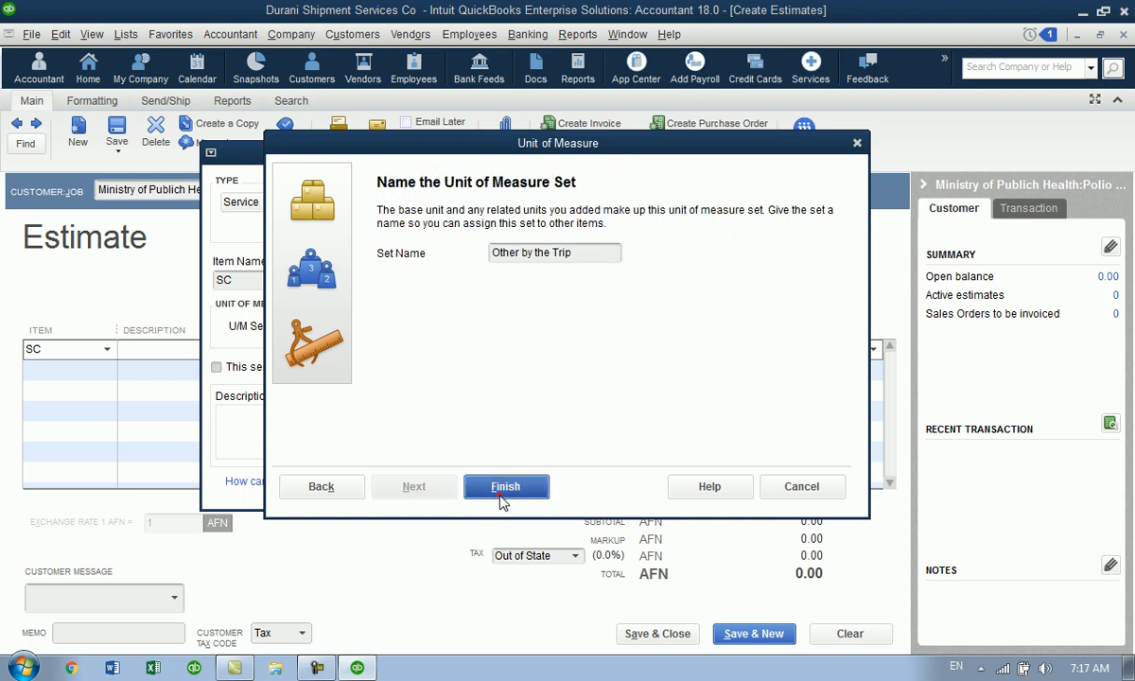
left_click(492, 488)
- Enter "Local Shipment Services Charges" as the SC item's description
left_click(360, 397)
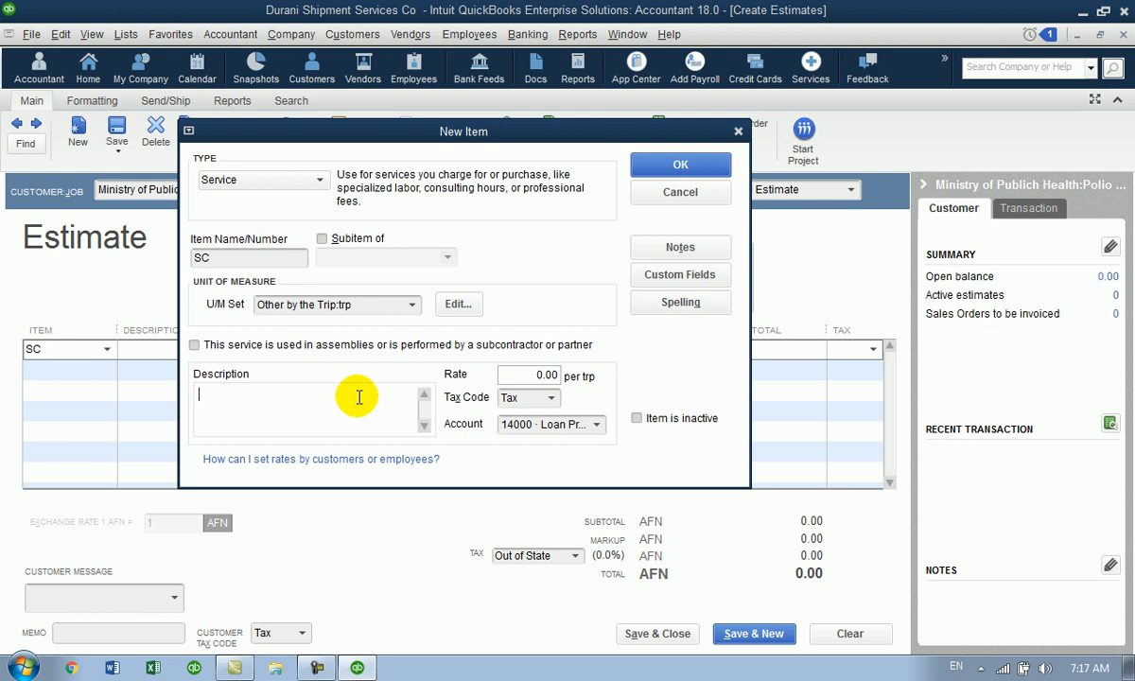
type("Ship")
key("BackSpace")
key("BackSpace")
key("BackSpace")
key("BackSpace")
type("Loca")
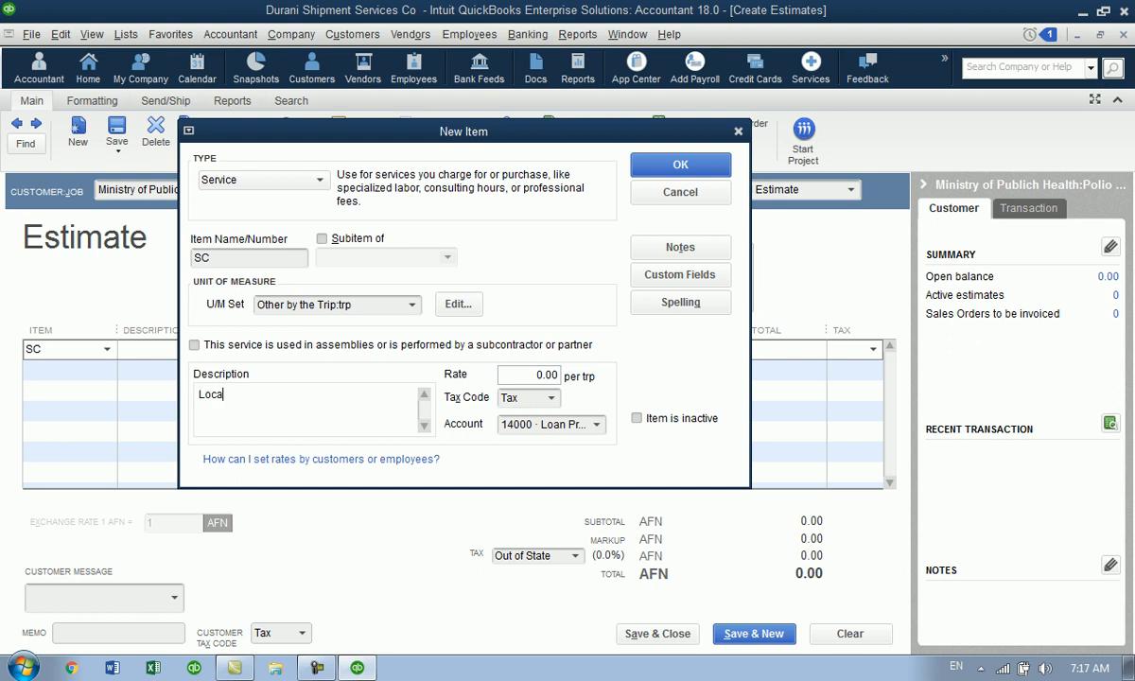
type("l Shipment Services Charges")
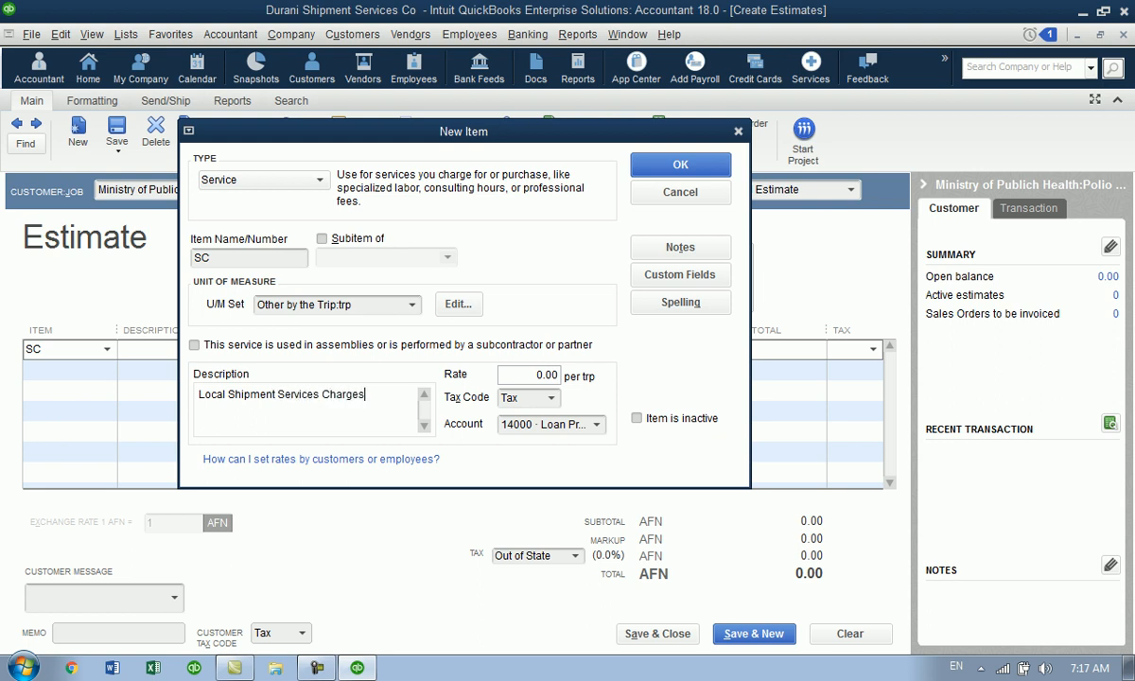
key("Tab")
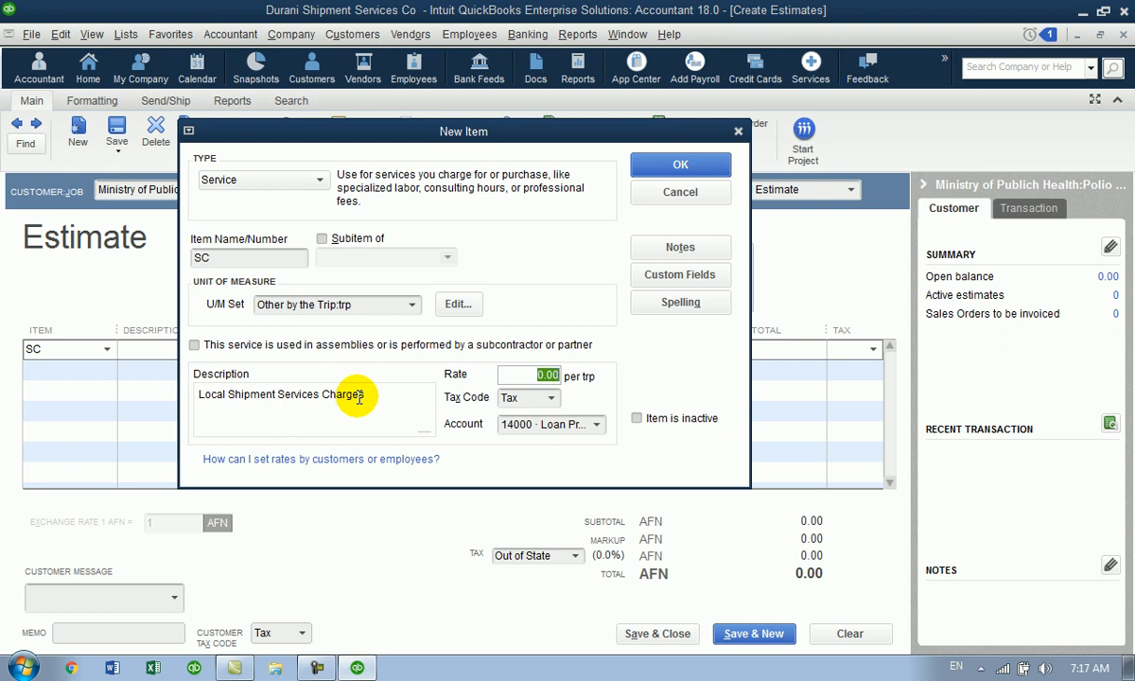
left_click(368, 395)
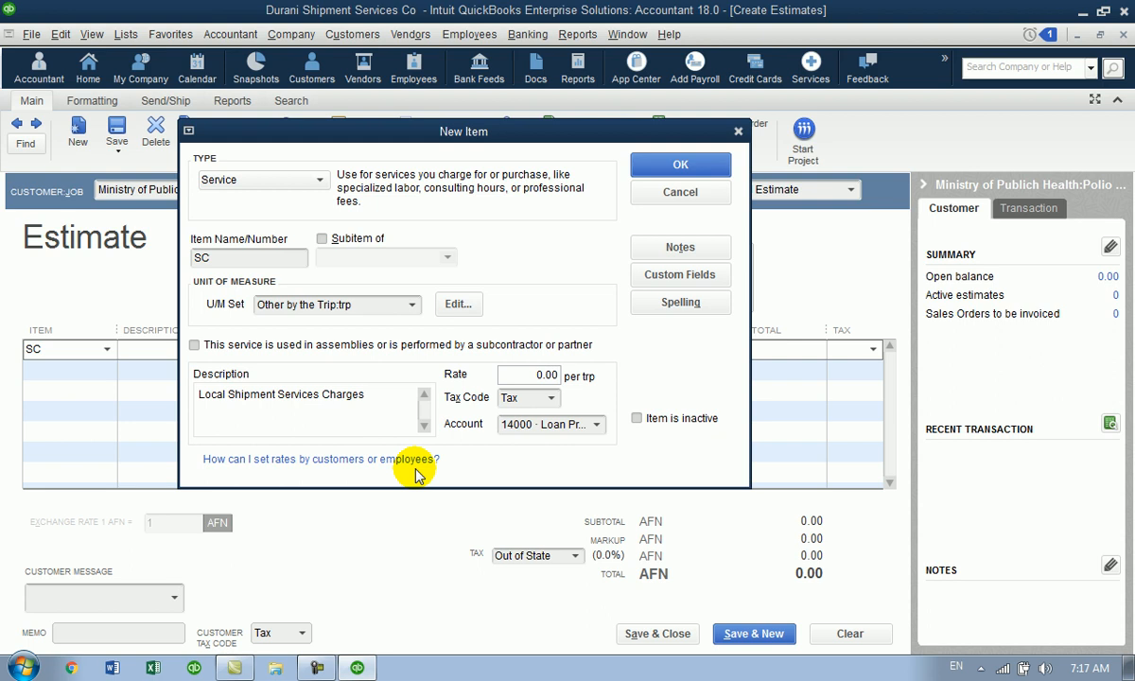
- Assign the SC item to the 41000 · Shipment Income account, leaving its rate unset, and save the item
left_click(526, 377)
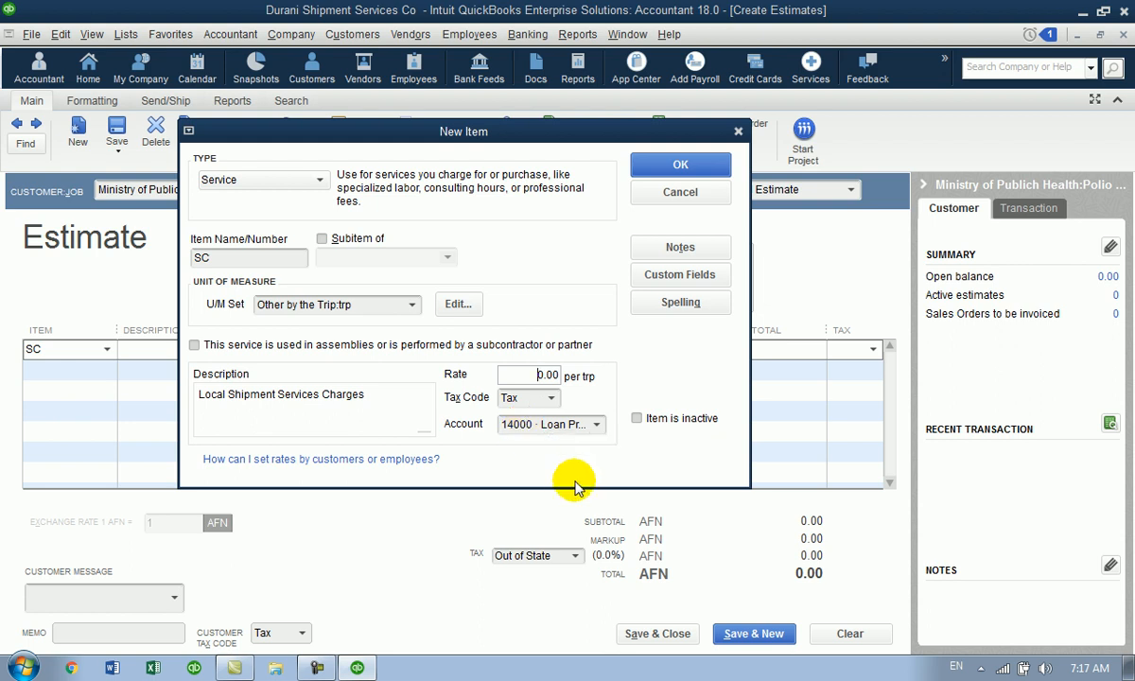
left_click(598, 424)
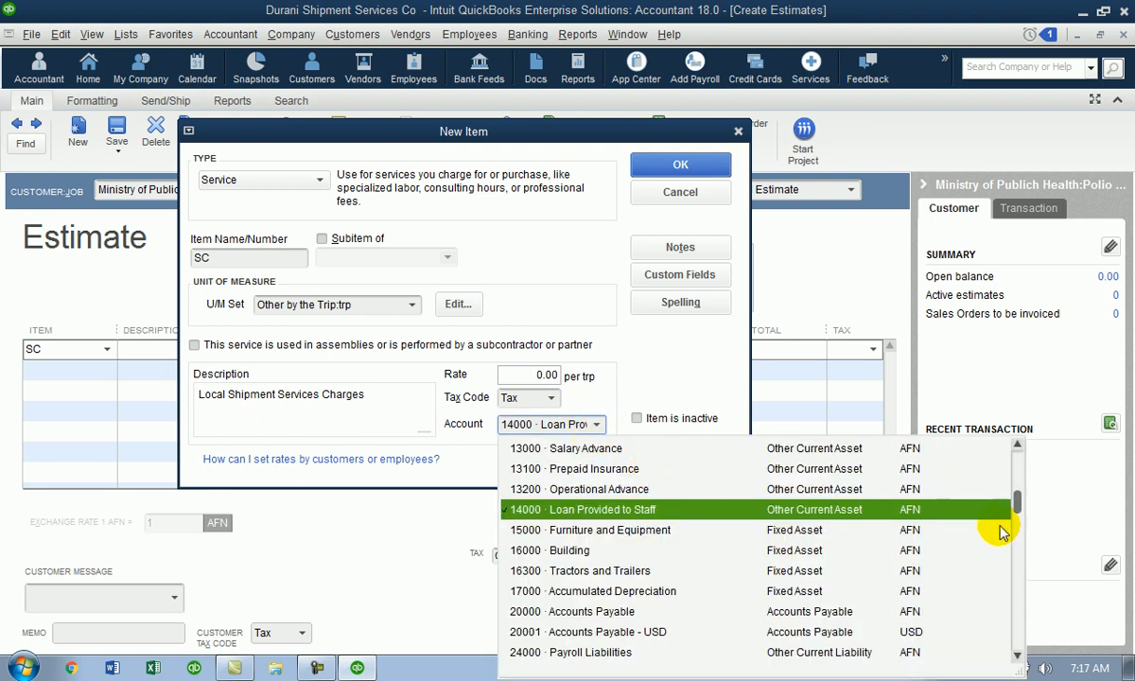
scroll(953, 467, "up", 5)
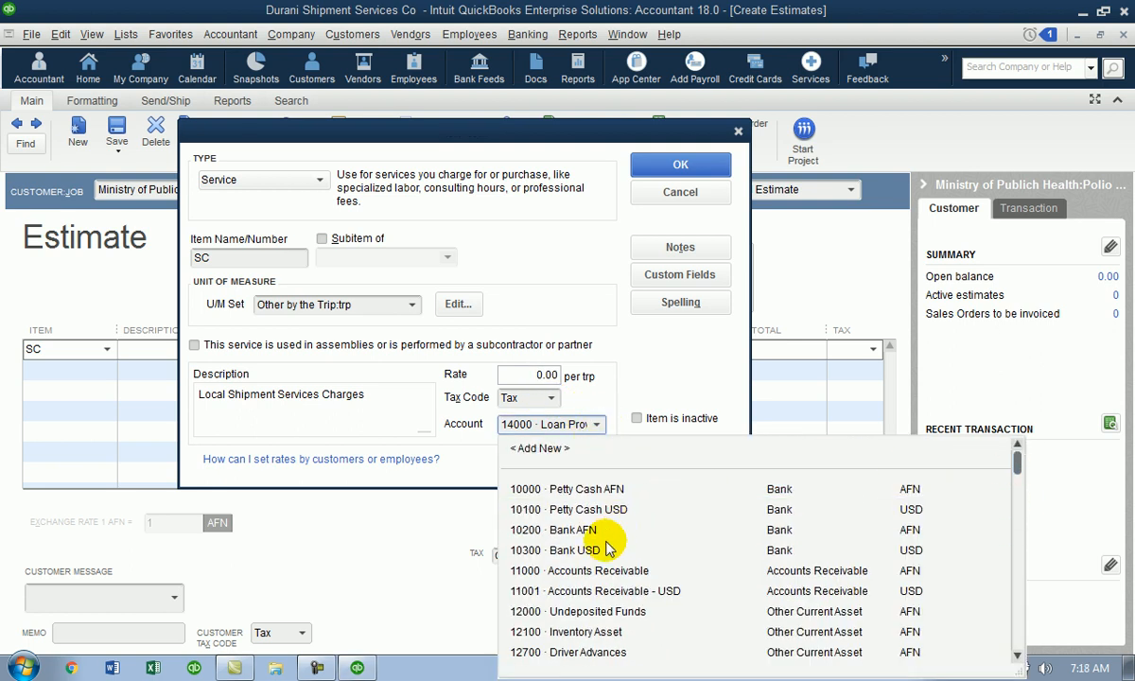
left_click(596, 424)
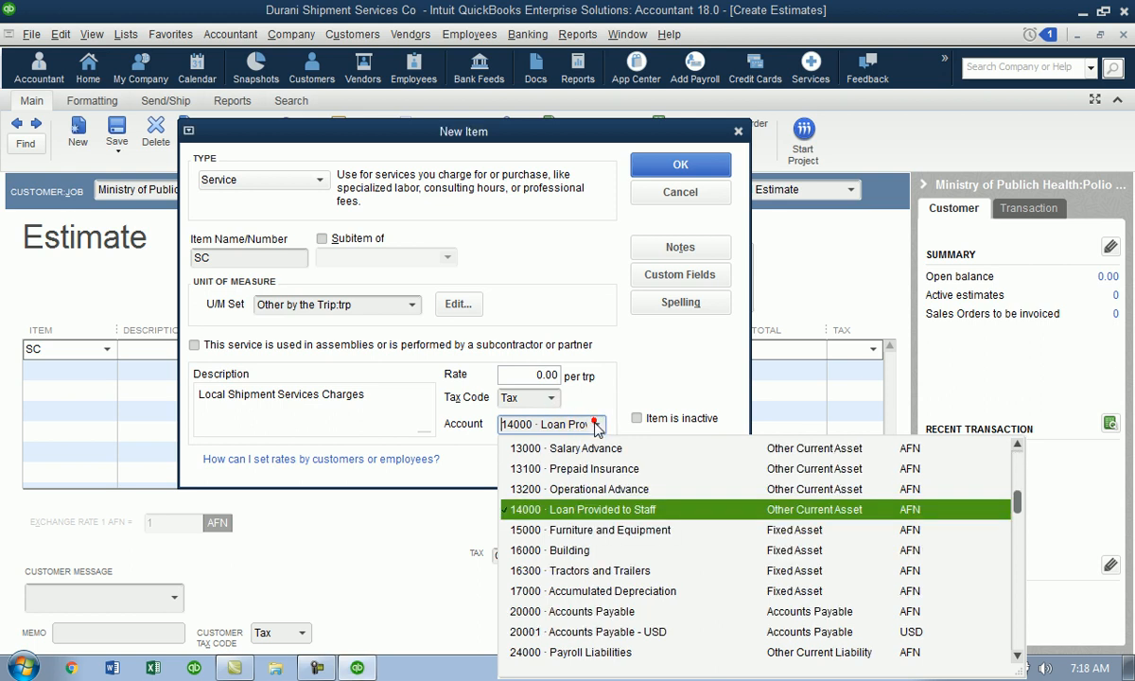
left_click(596, 424)
type("4")
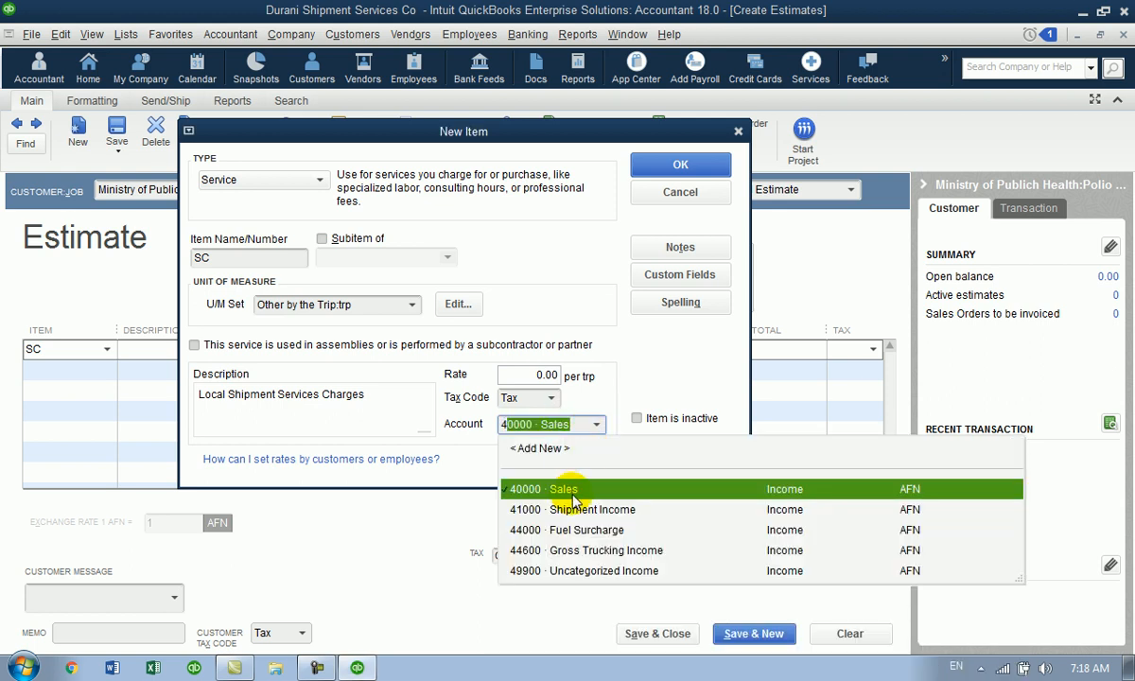
left_click(522, 508)
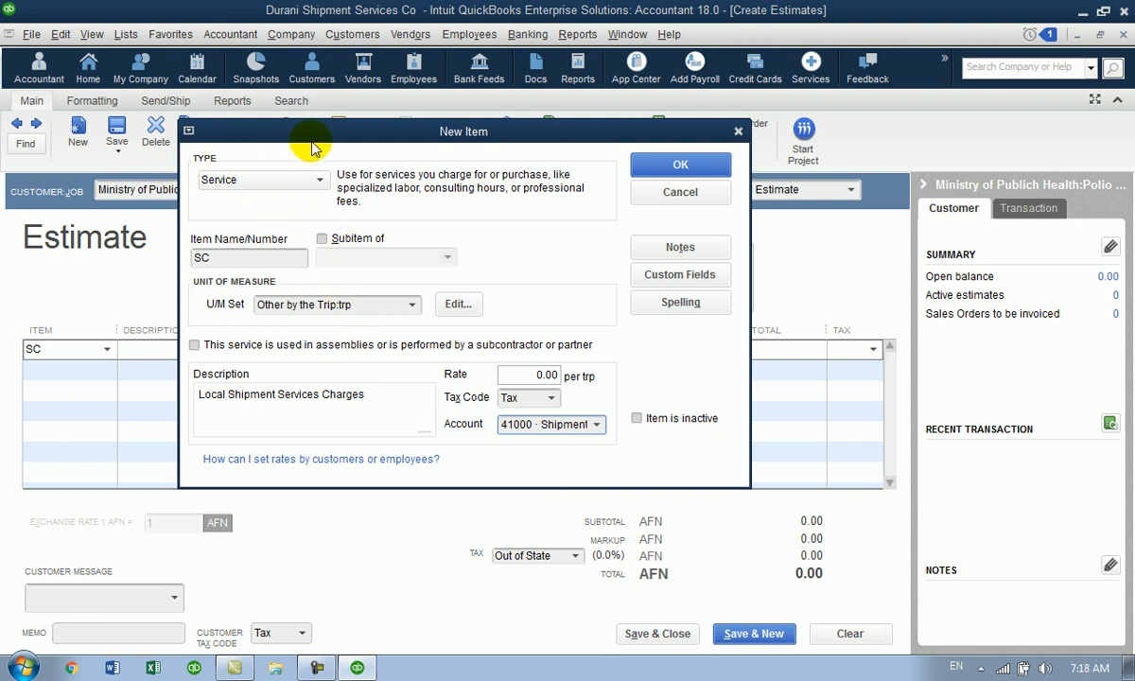
left_click(597, 424)
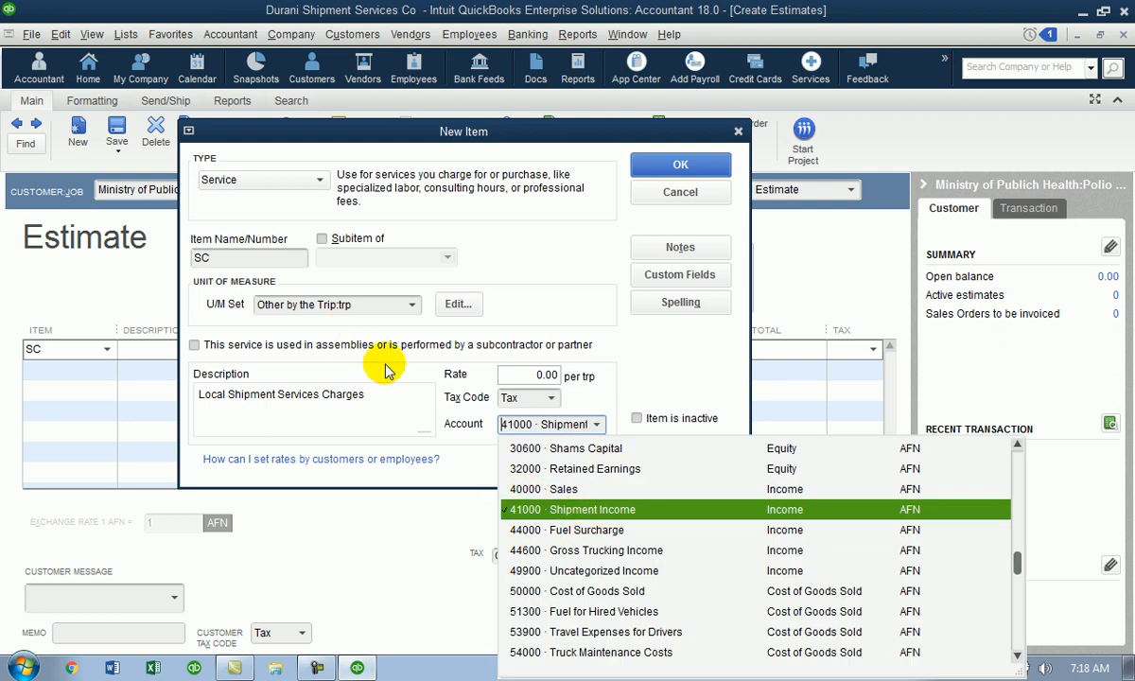
left_click(280, 389)
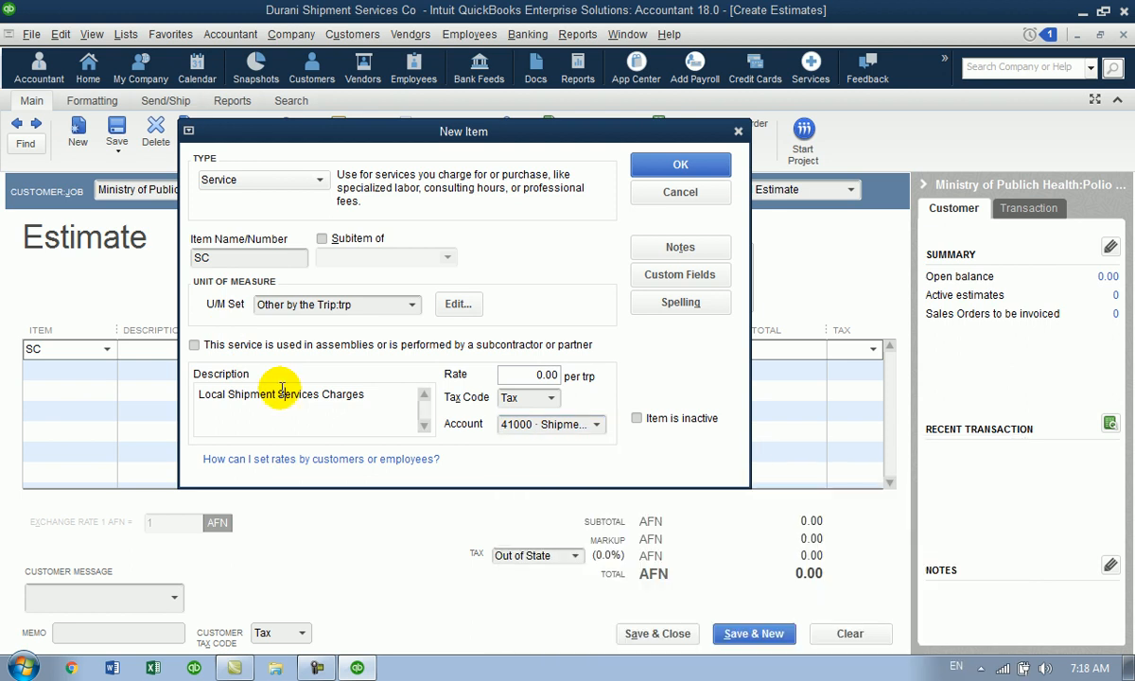
left_click(682, 165)
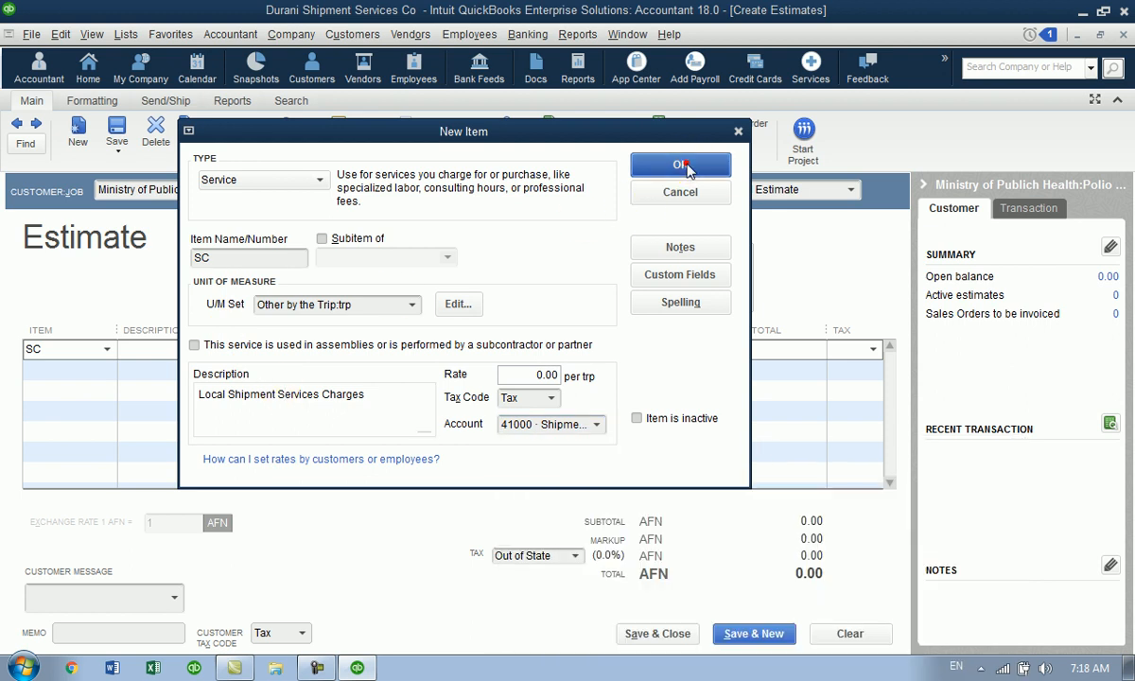
- Append "from Kabul to Badakhshan" to the SC line's description on the estimate and view the line's unit of measure choices
left_click(352, 348)
left_click(352, 349)
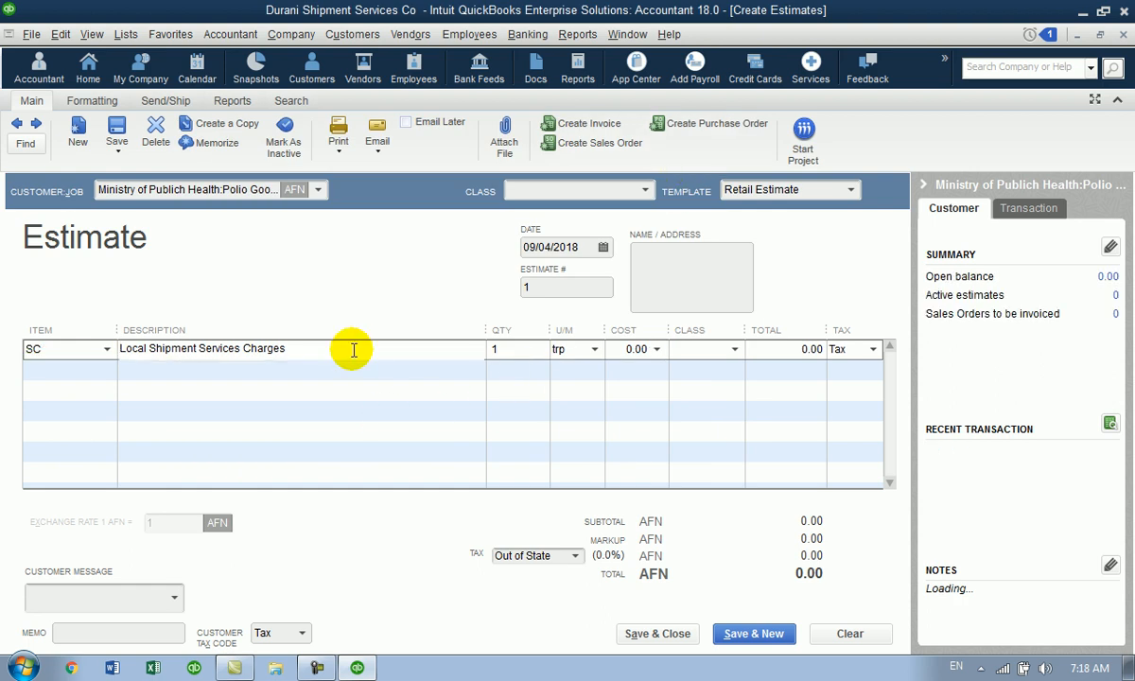
type("from ")
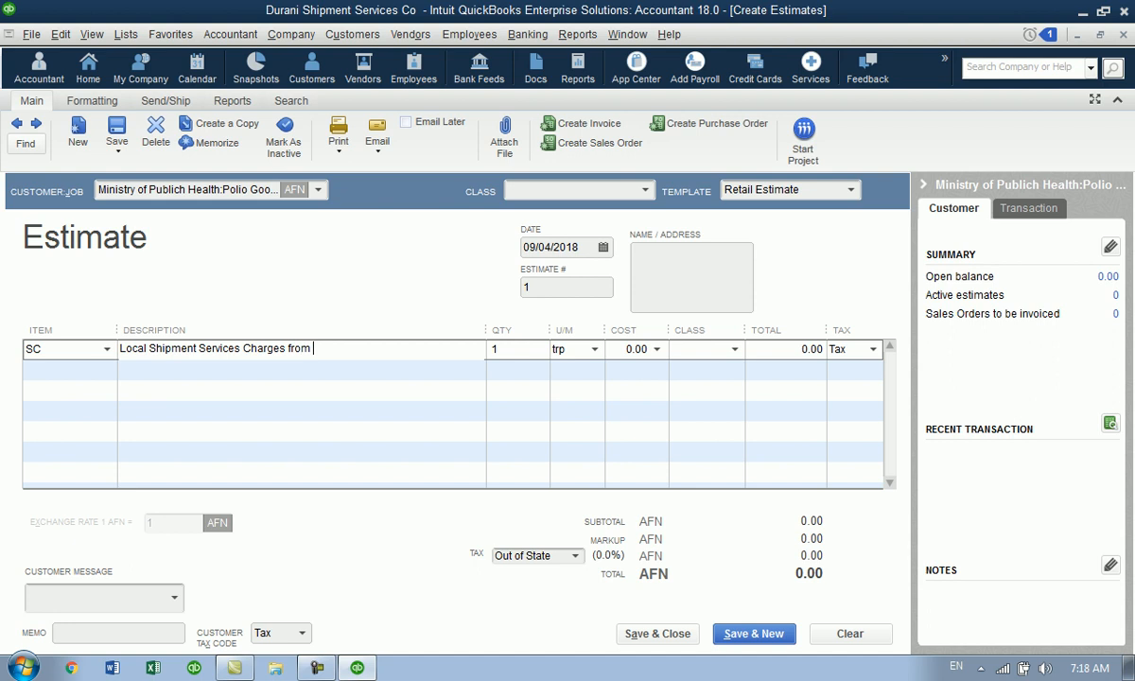
type("Kabul to Badakhshan")
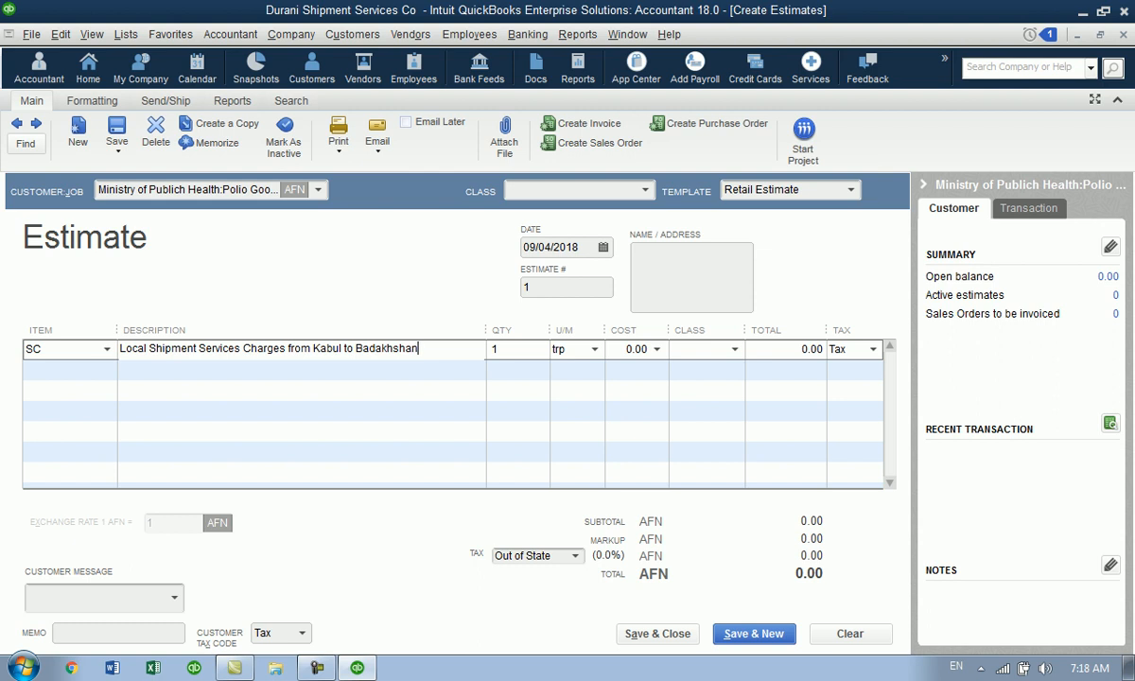
key("Tab")
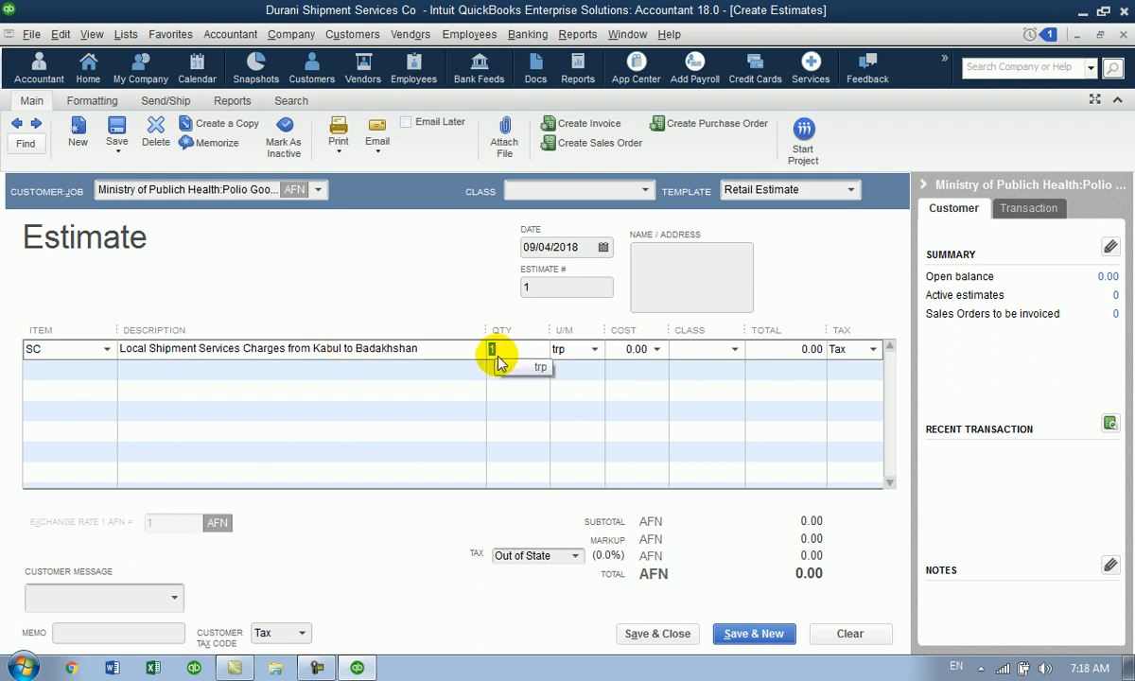
left_click(594, 352)
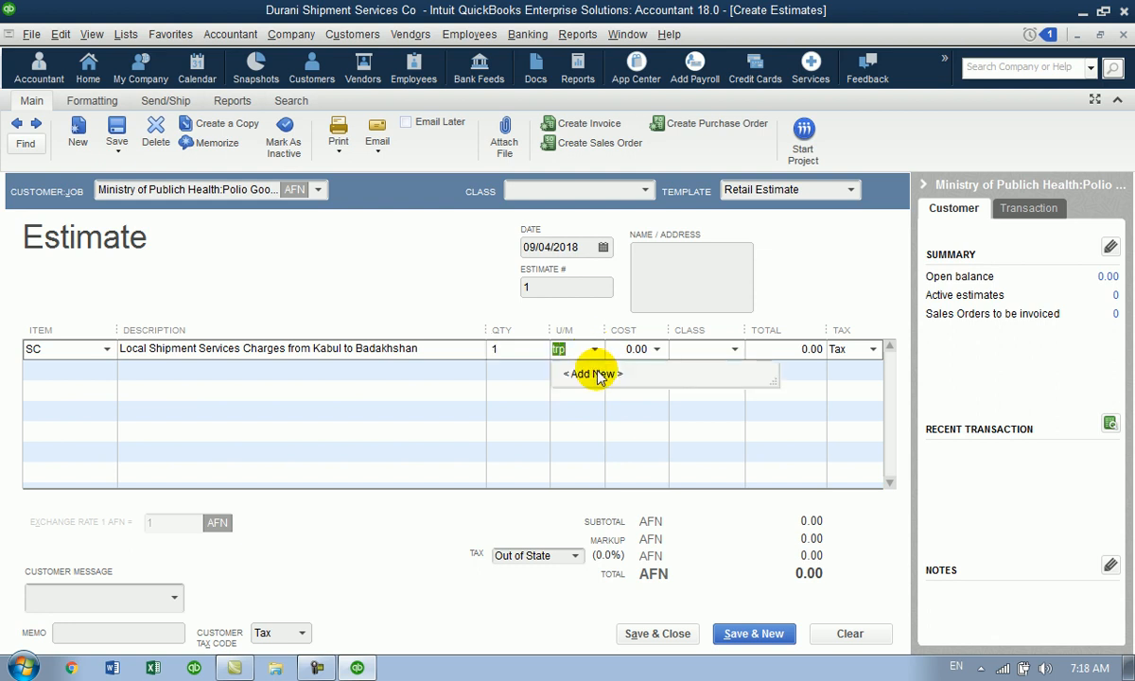
- Leave the estimate line's unit unchanged and open the SC service item for editing from the item list
left_click(595, 373)
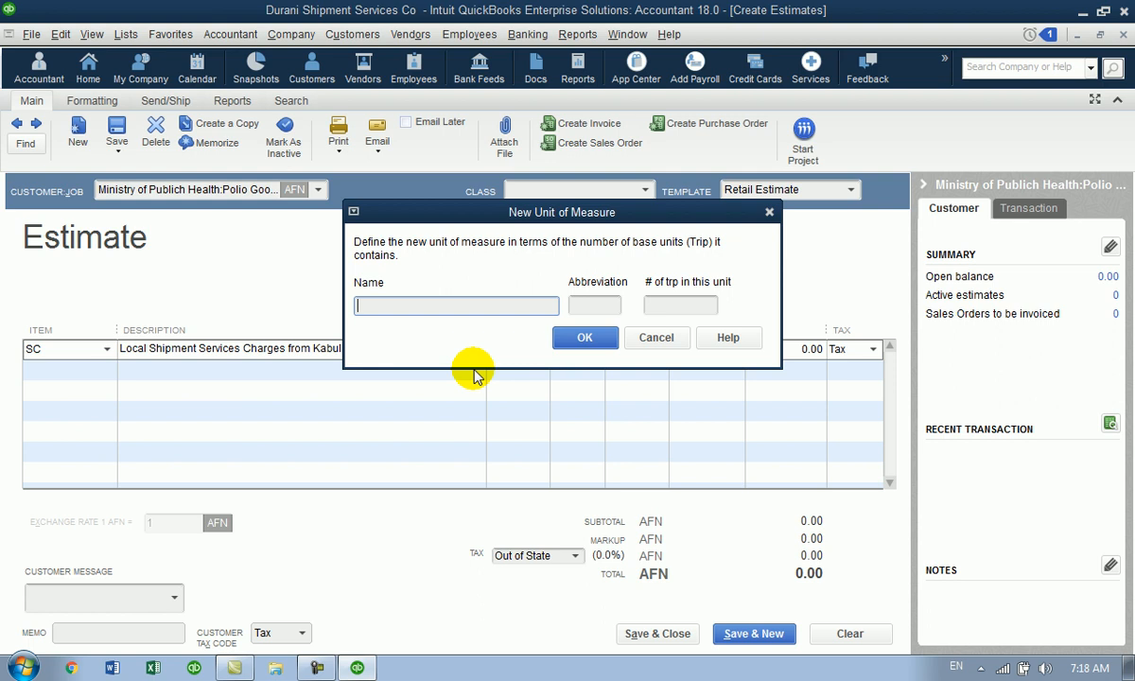
left_click(656, 337)
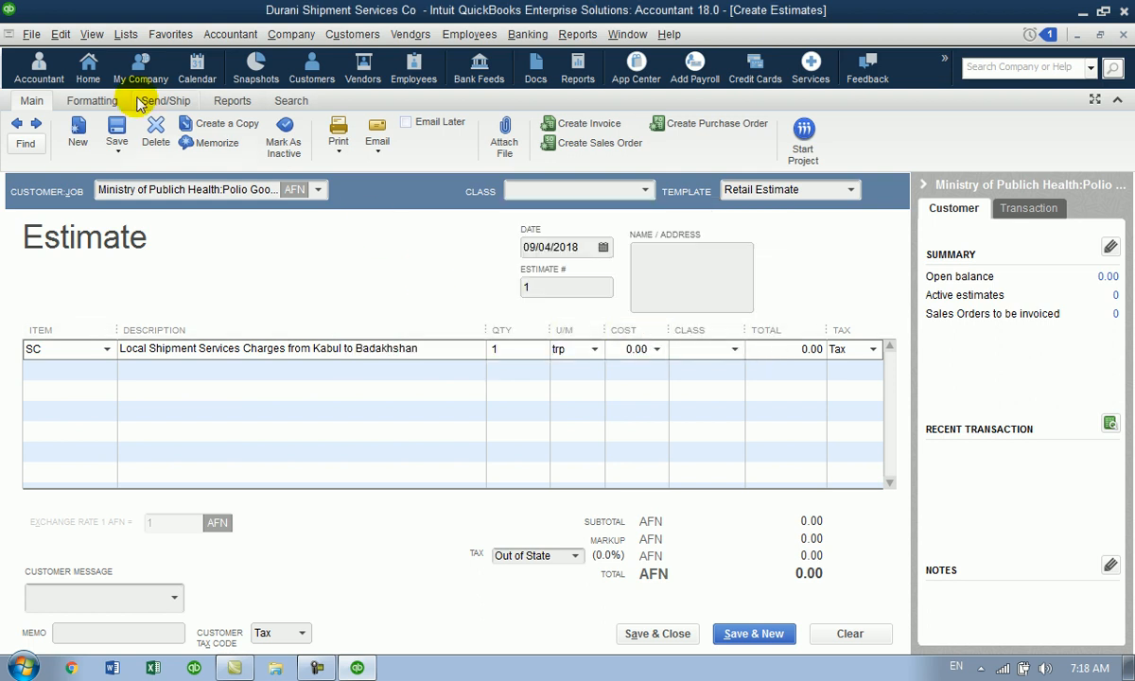
left_click(60, 34)
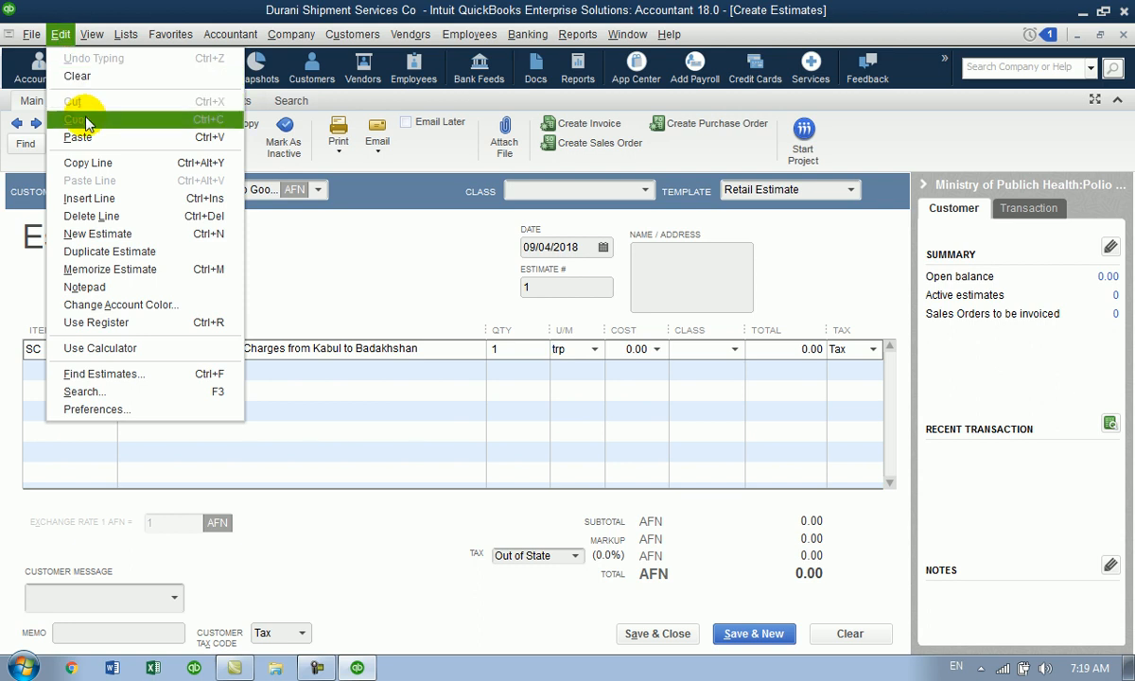
mouse_move(126, 34)
left_click(142, 79)
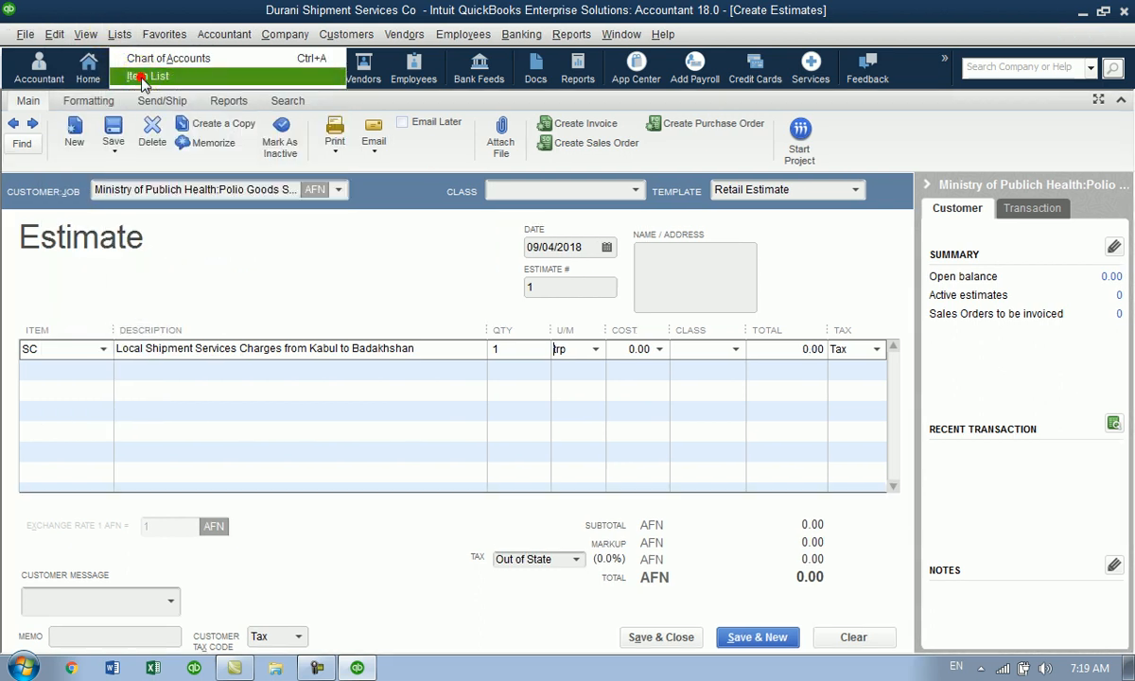
double_click(35, 163)
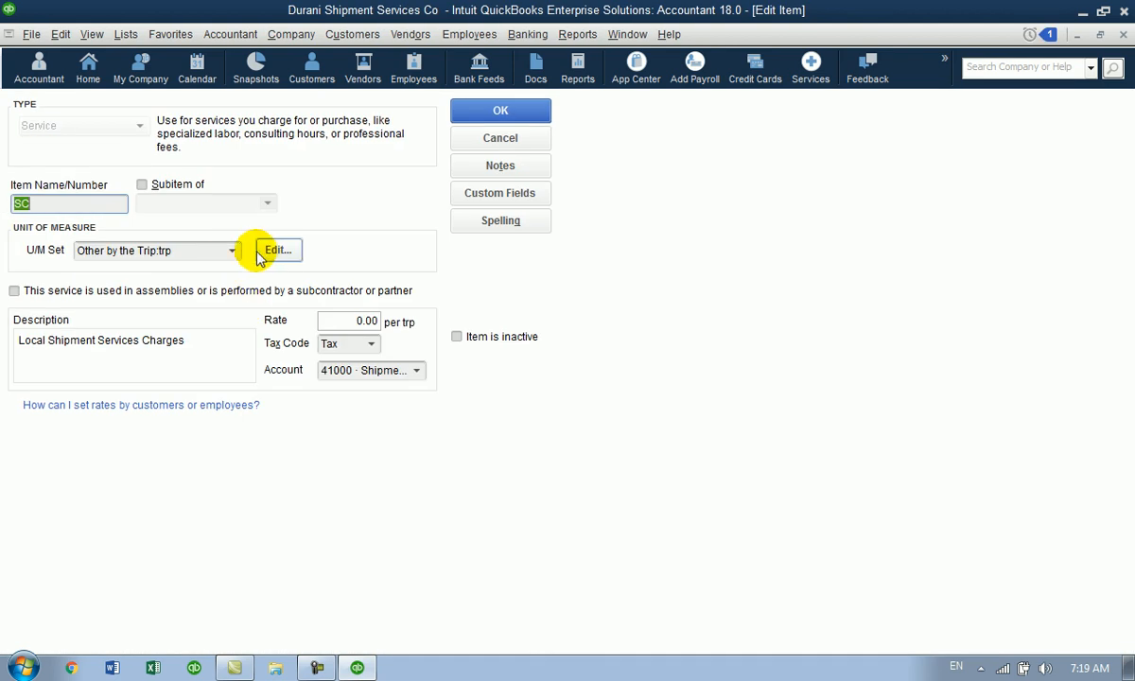
- Start a new unit of measure set for the SC item, of type Weight with Kilogram (kg) as base unit
left_click(231, 250)
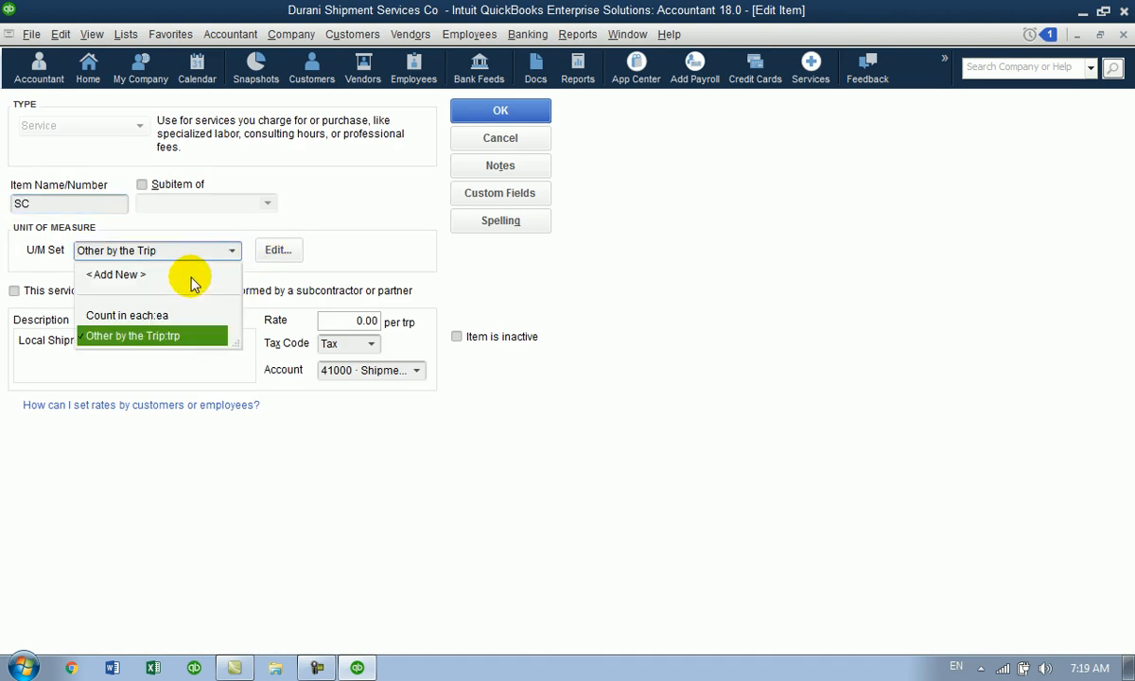
left_click(189, 276)
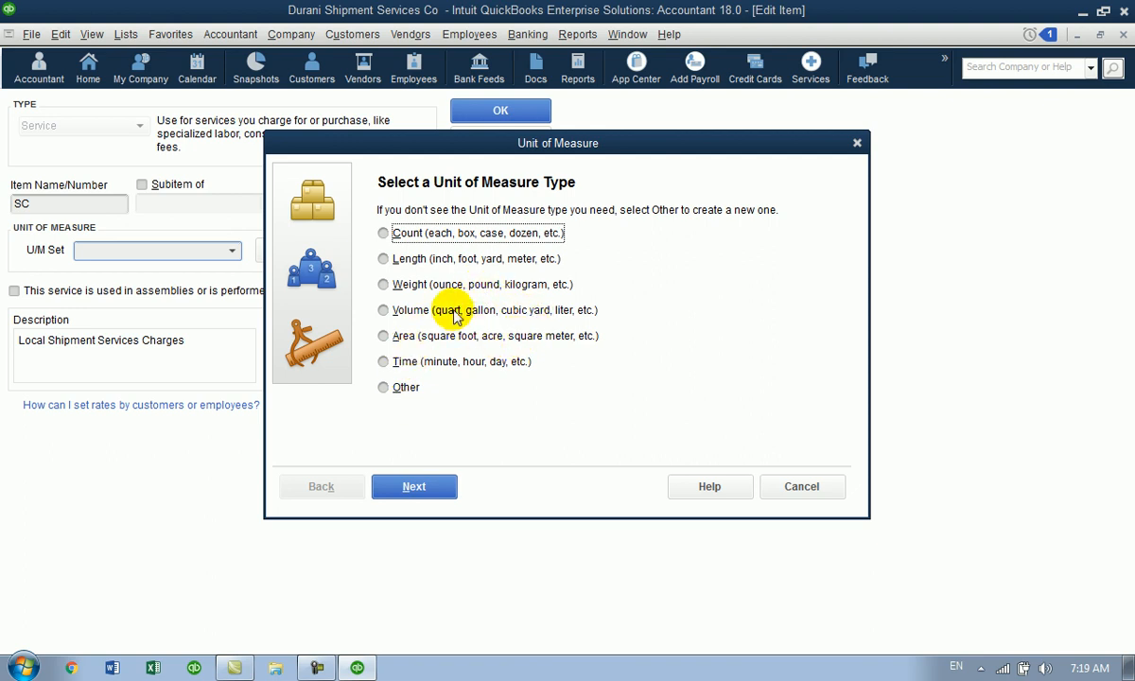
left_click(421, 284)
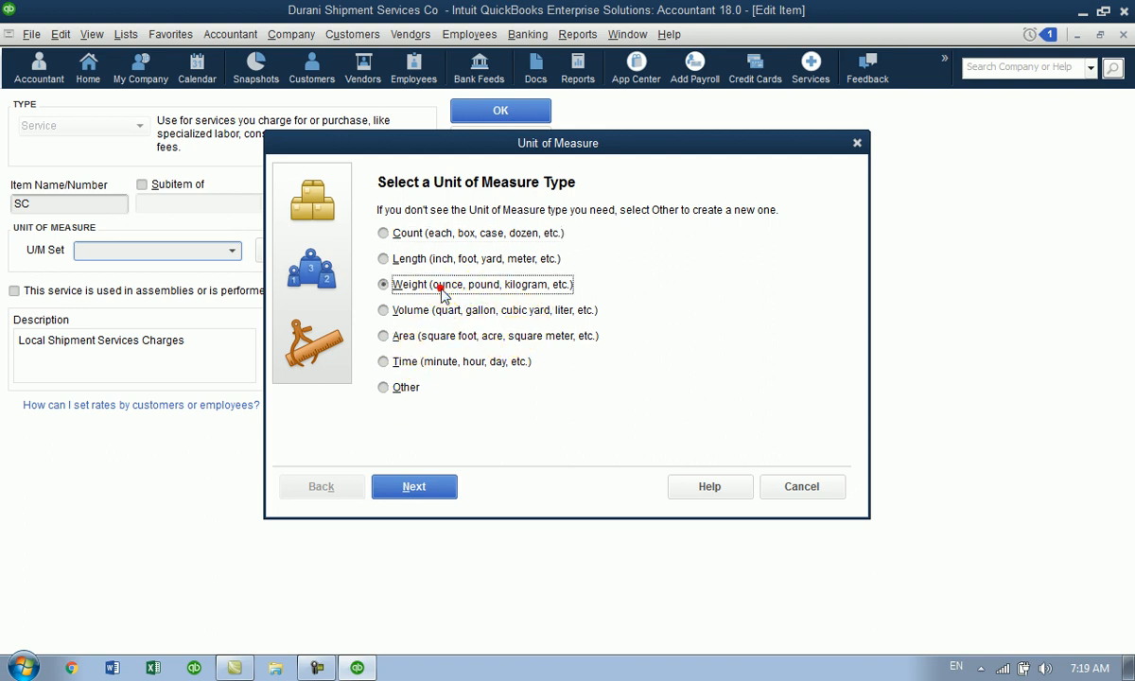
left_click(416, 487)
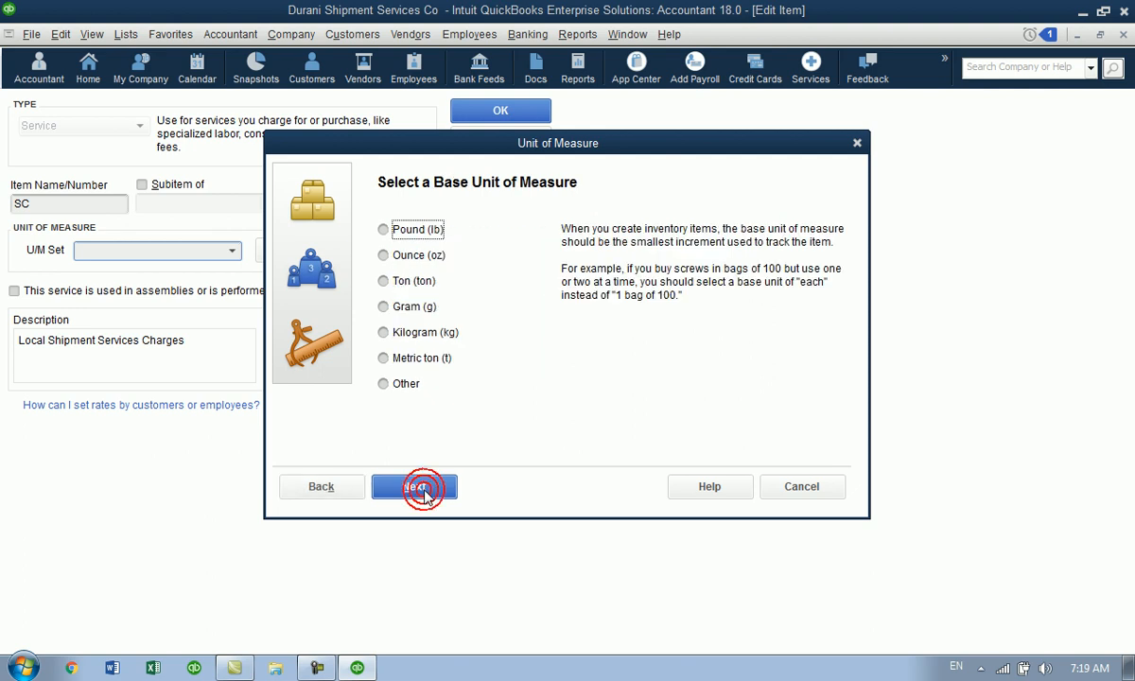
left_click(392, 335)
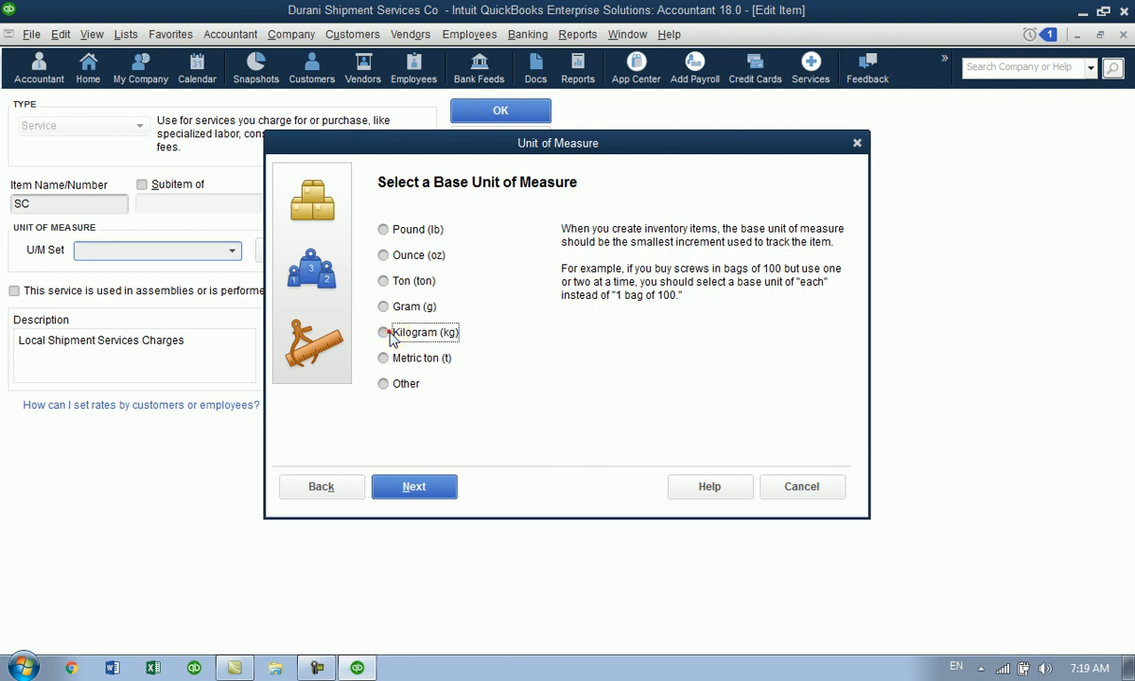
left_click(409, 490)
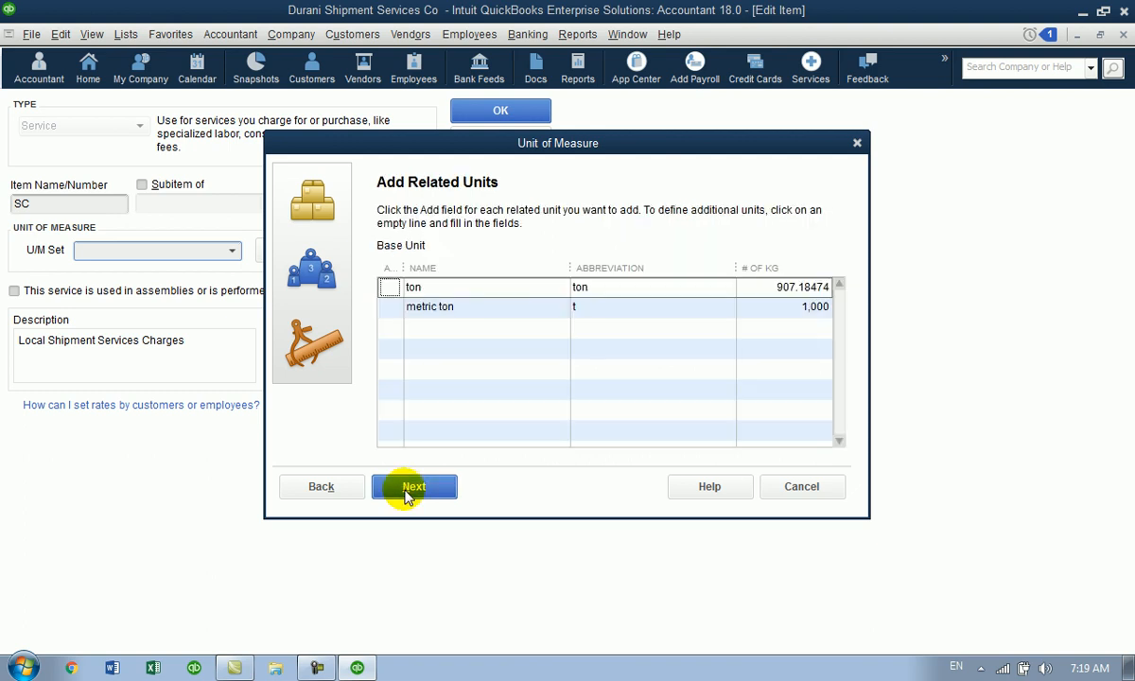
- Include ton and metric ton as related units and add the related unit Seir, abbreviated cr, containing 7 kg
left_click(387, 286)
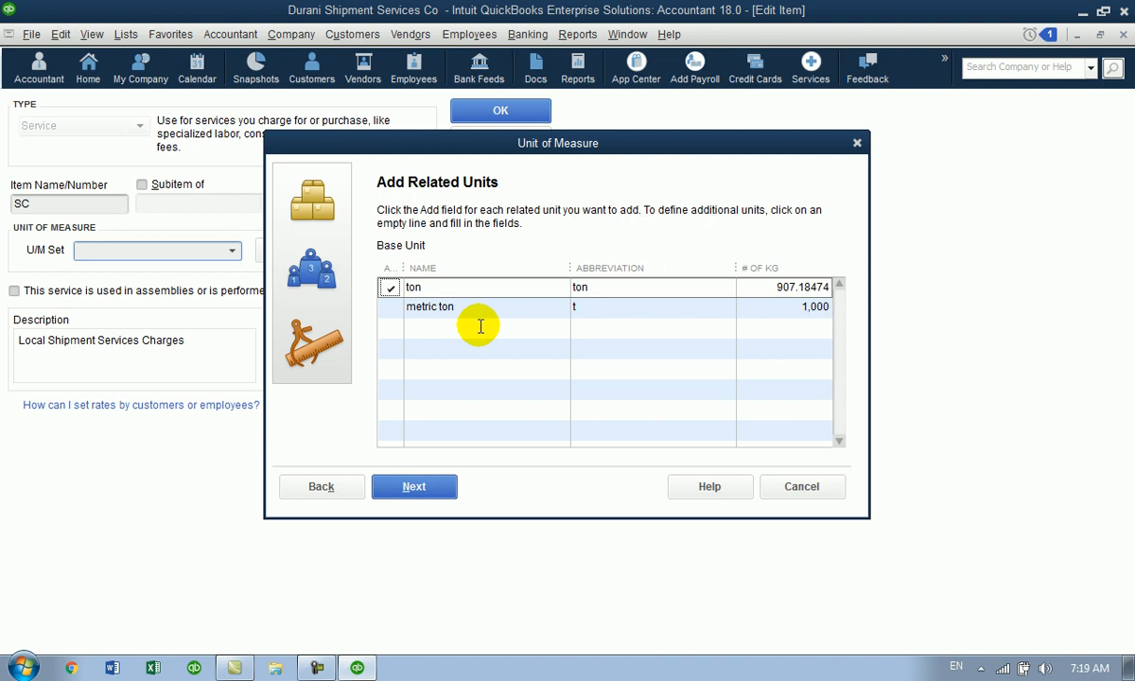
left_click(391, 307)
left_click(392, 328)
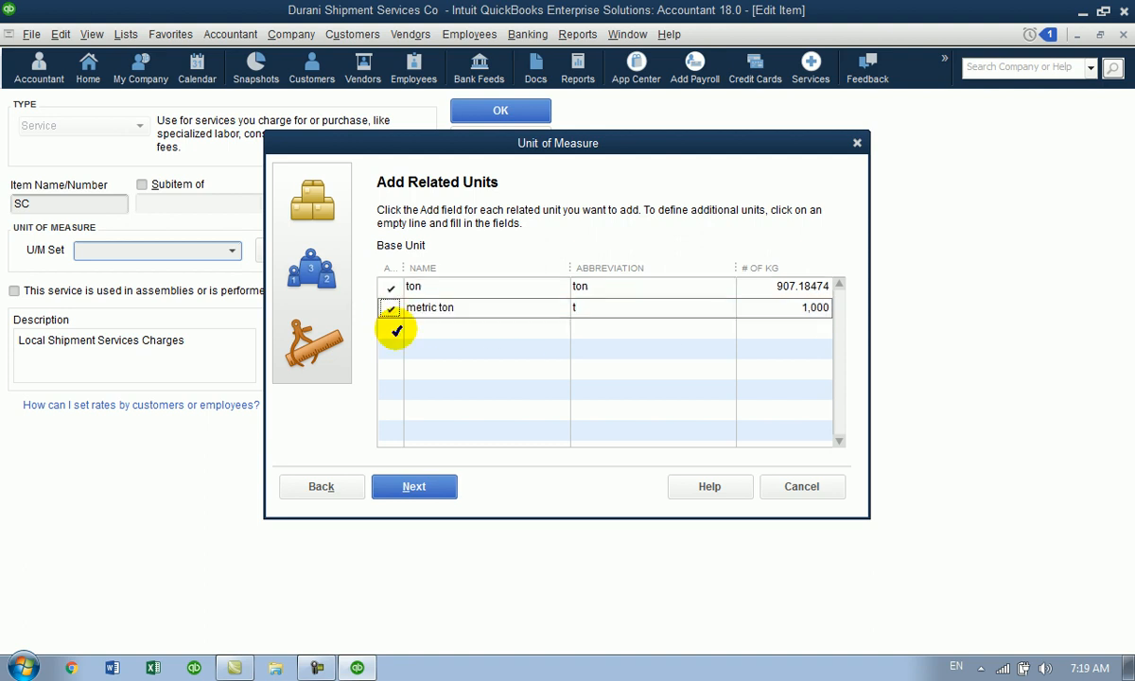
left_click(391, 328)
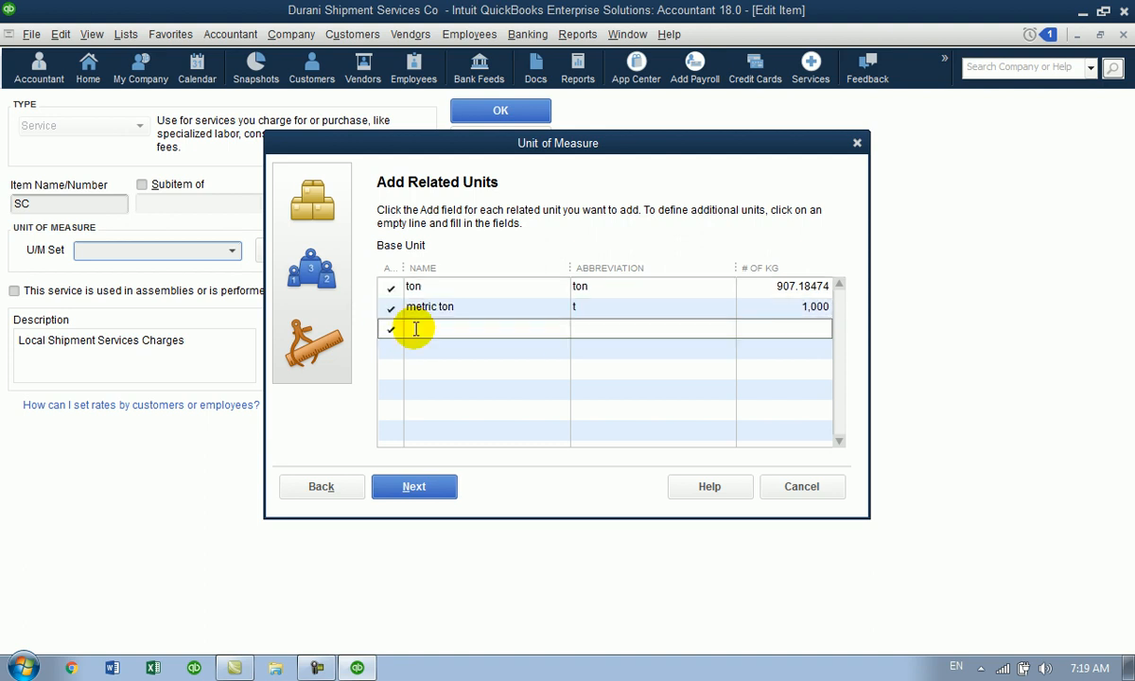
type("S")
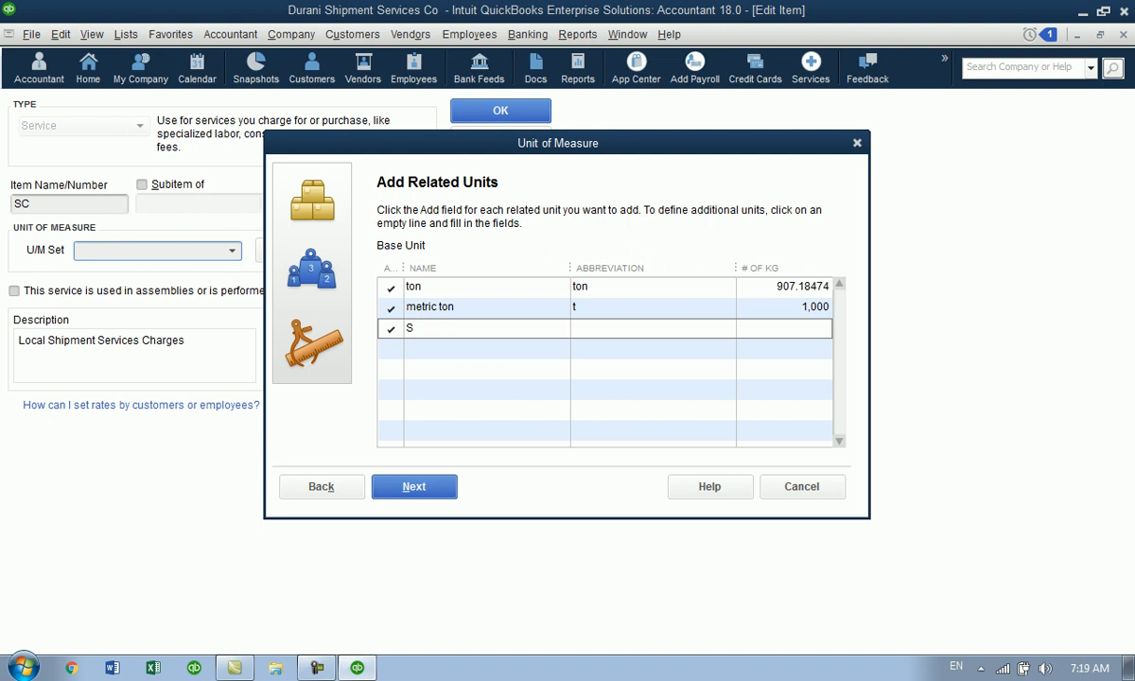
type("eir")
key("Tab")
type("sr")
key("Tab")
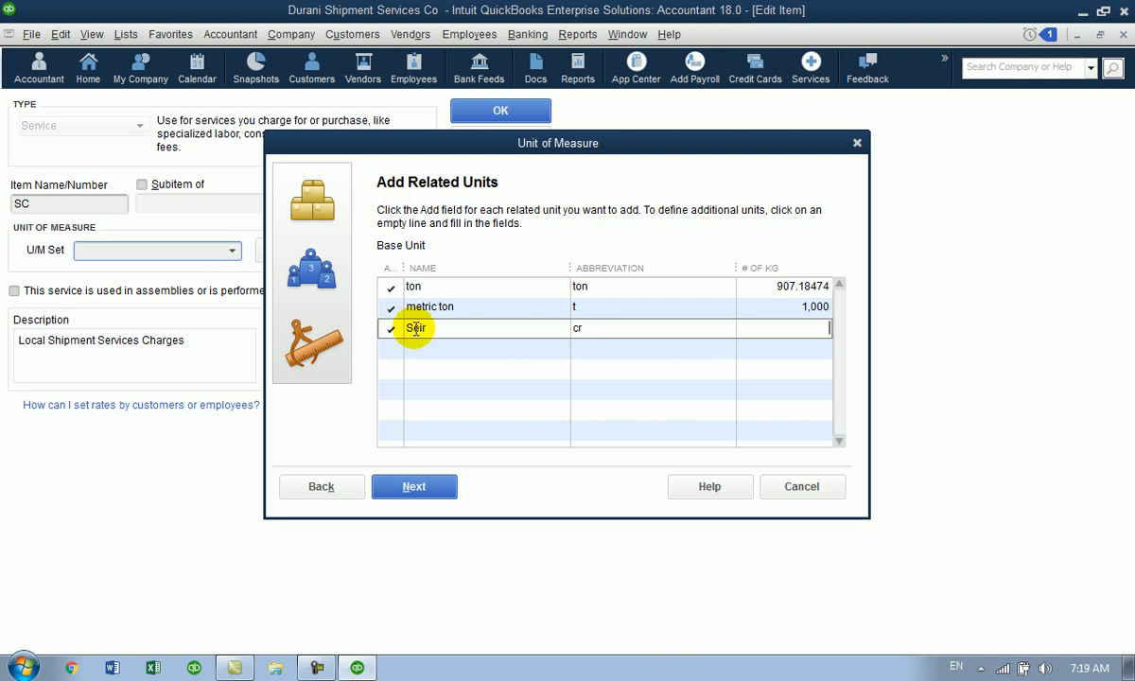
type("7")
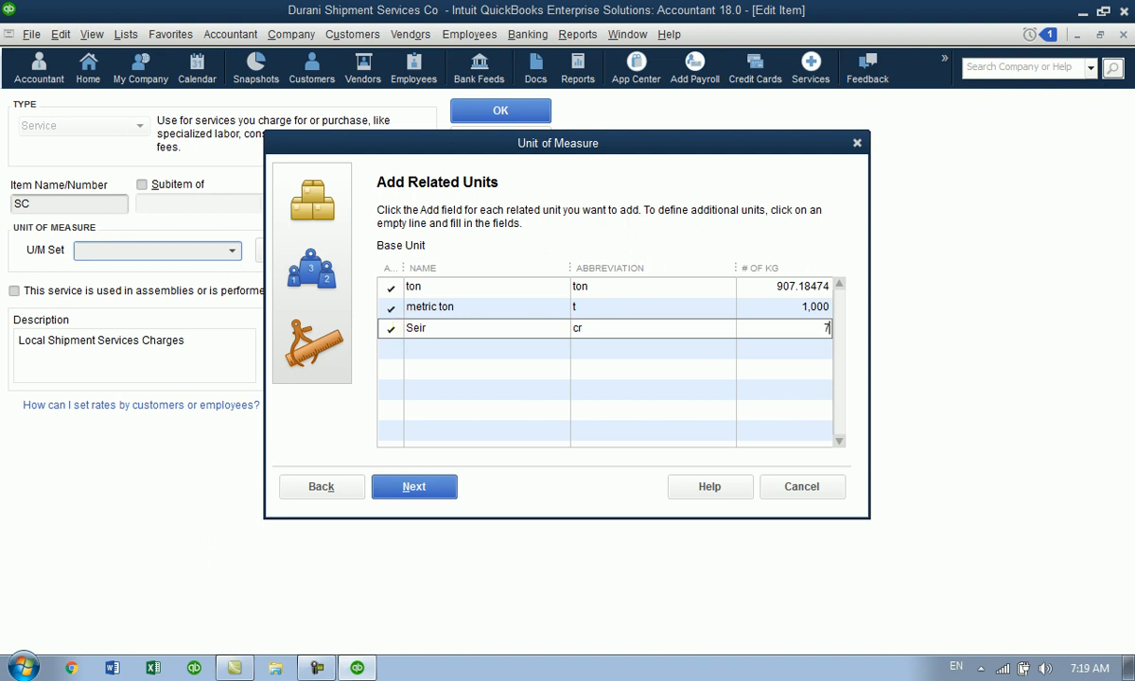
- Add the related unit Kharwar, abbreviated kwr, containing 560 kg
left_click(387, 348)
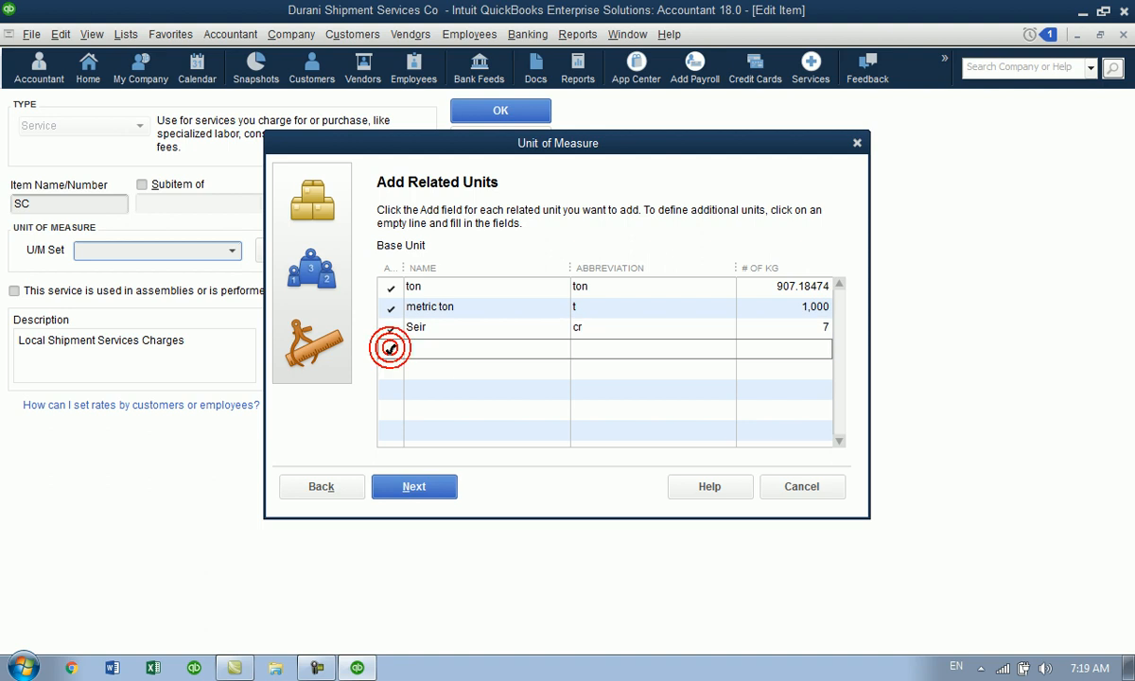
left_click(416, 349)
type("K")
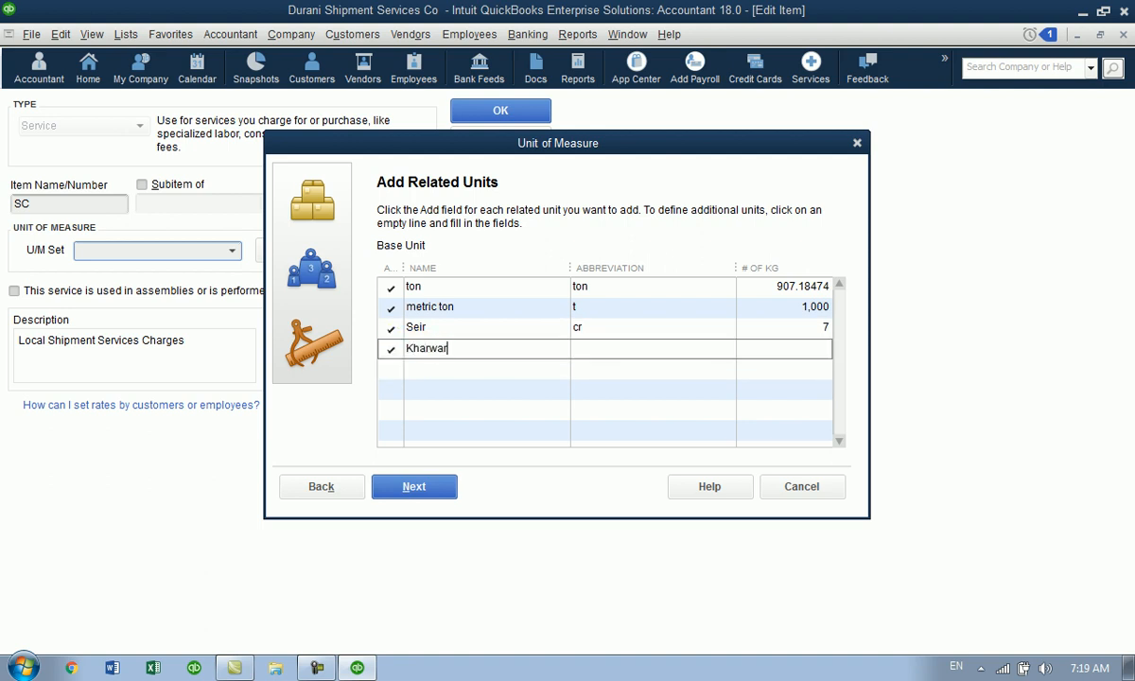
type("harwar")
key("Tab")
type("k")
key("Tab")
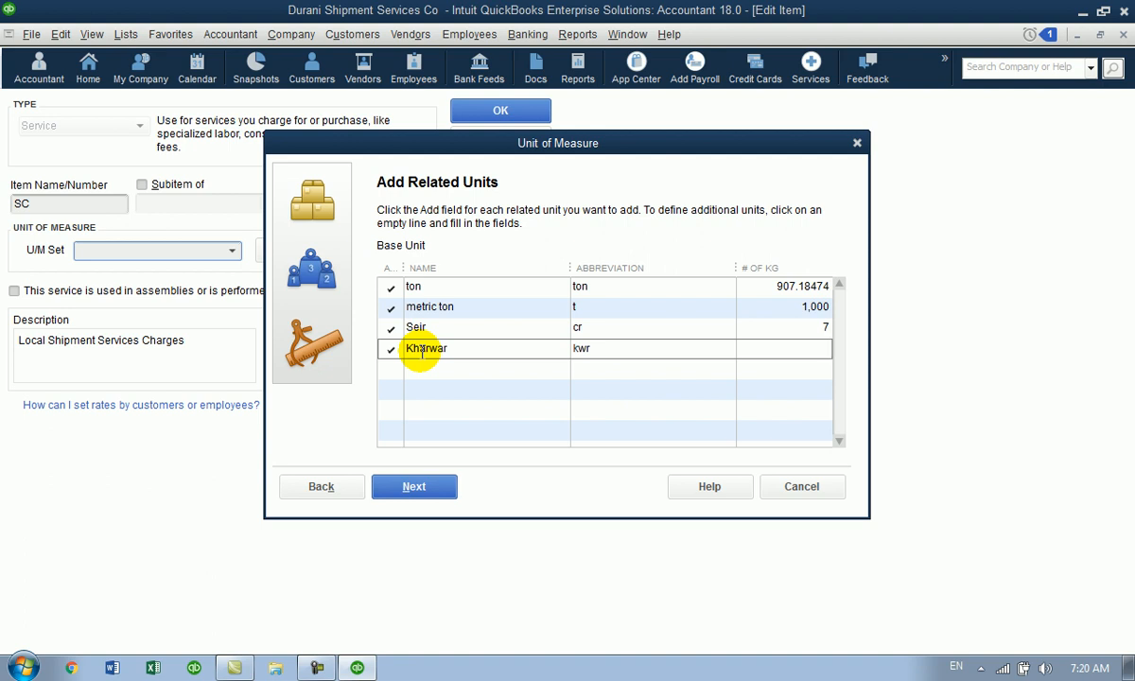
type("560")
key("Tab")
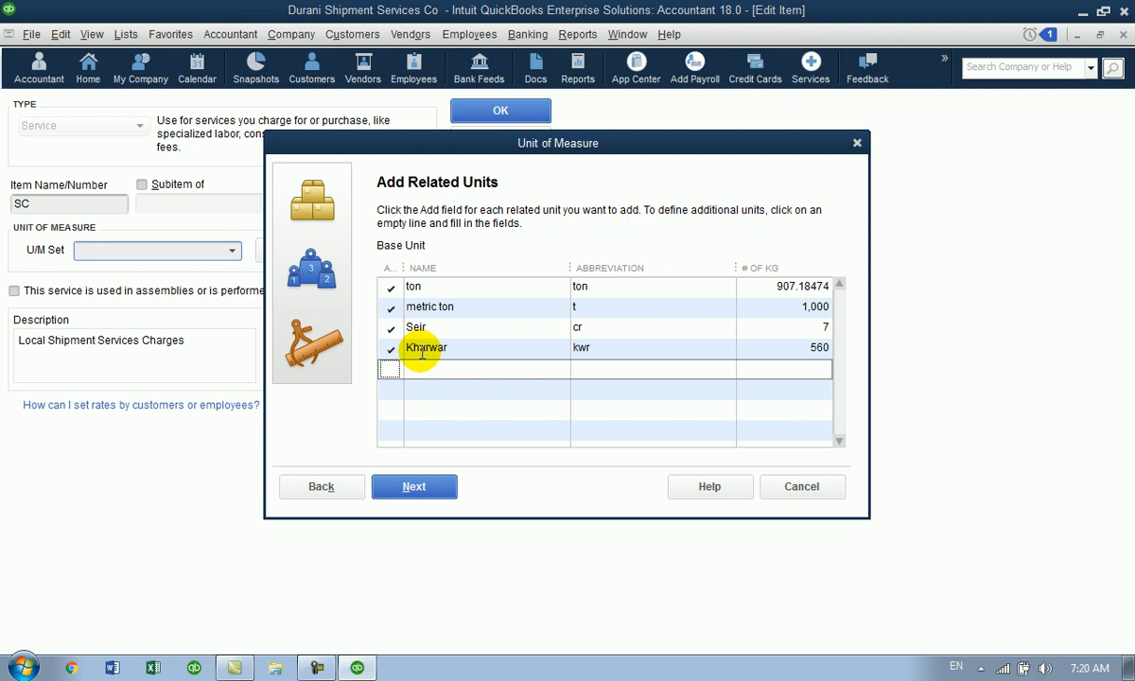
- Keep kilogram as the default purchase and sales unit and finish the set with its proposed name
left_click(440, 488)
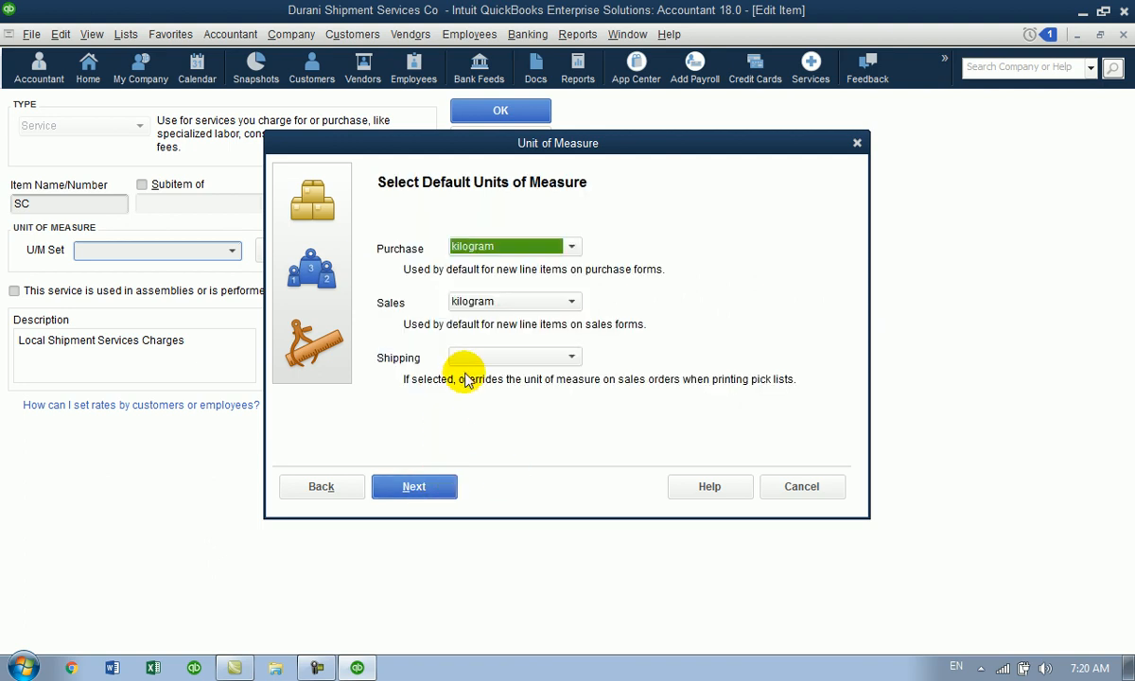
left_click(437, 489)
left_click(480, 489)
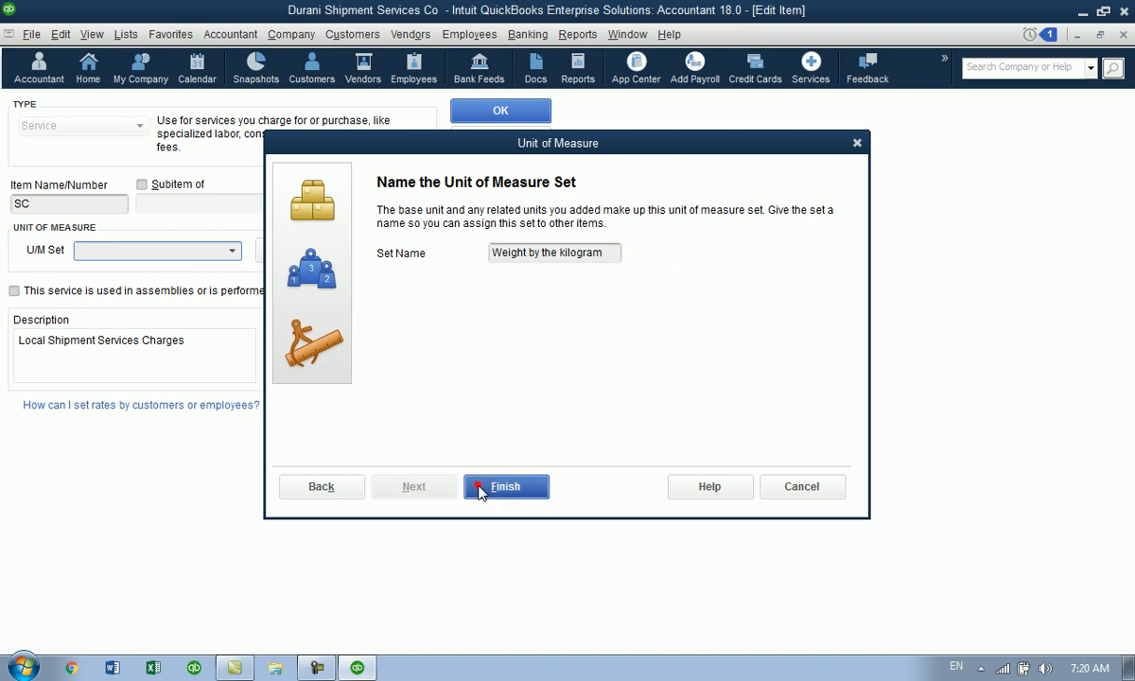
left_click(500, 360)
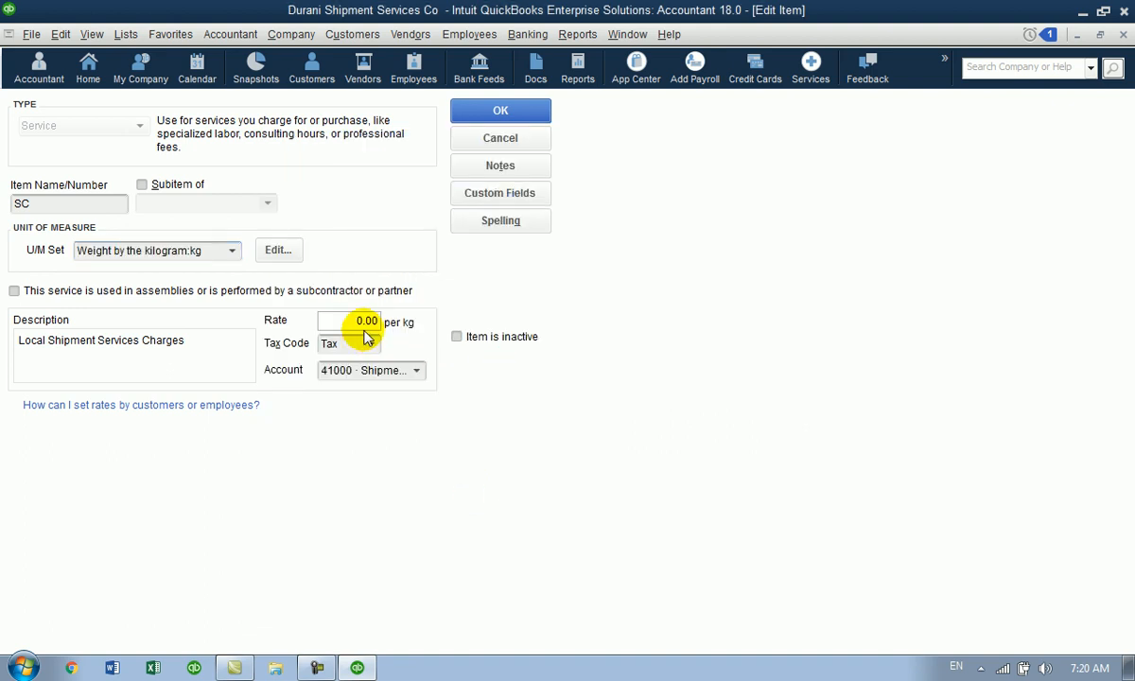
- Set the SC item's rate to 20 per kg and save the item
left_click(357, 320)
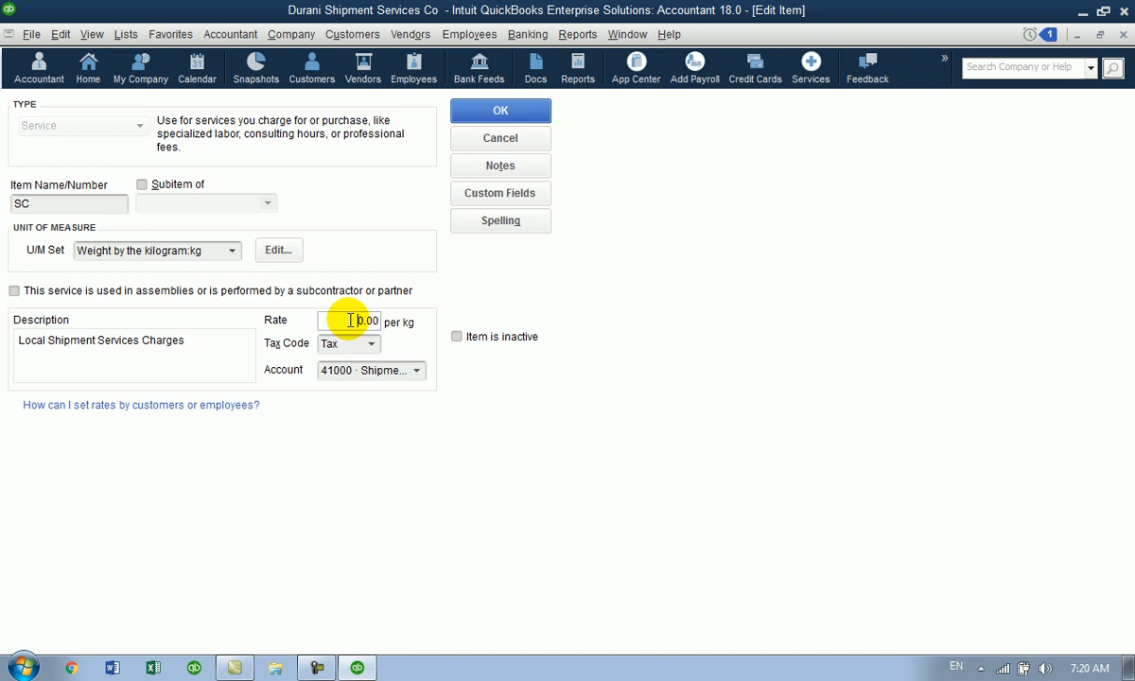
double_click(366, 320)
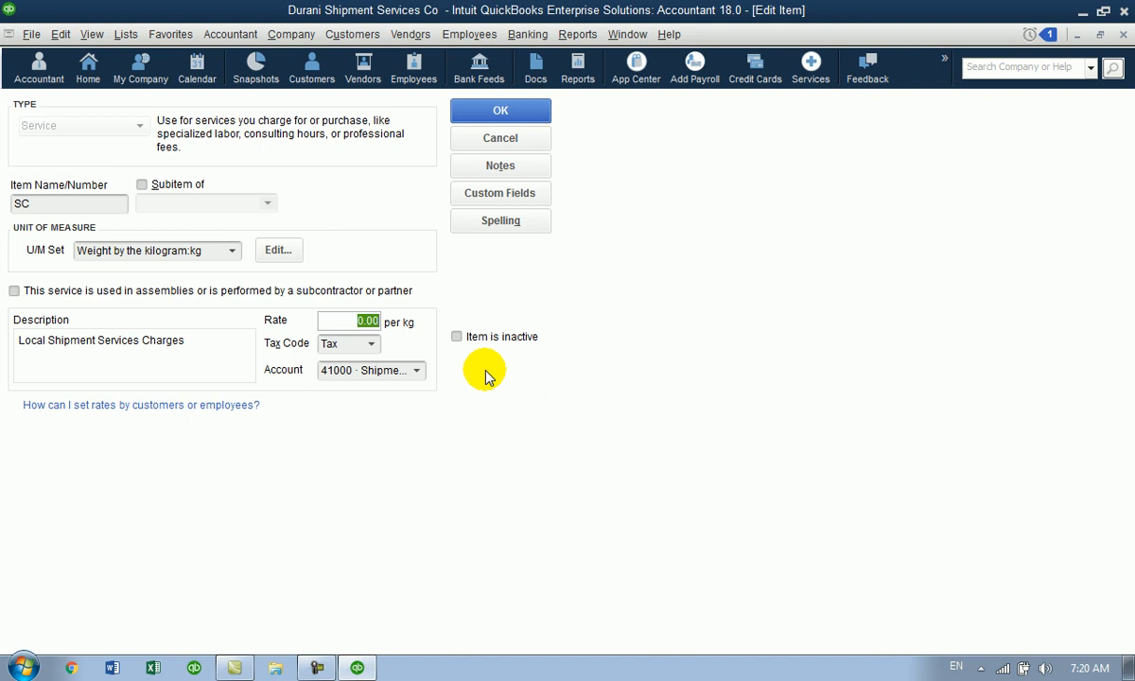
type("20")
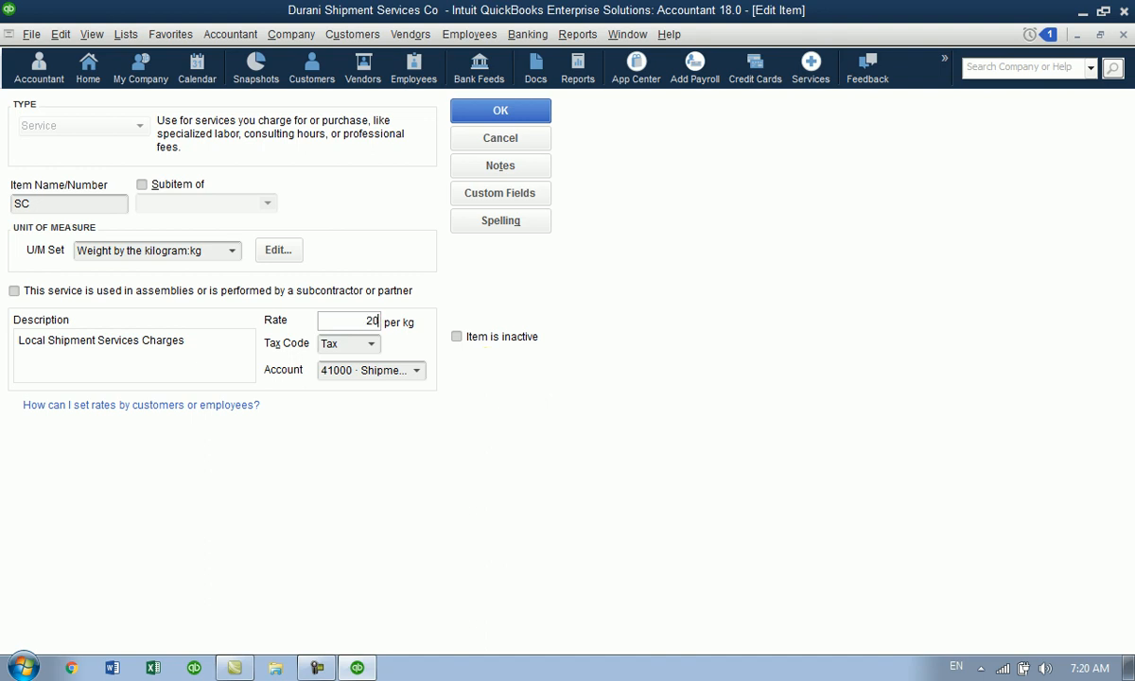
left_click(500, 111)
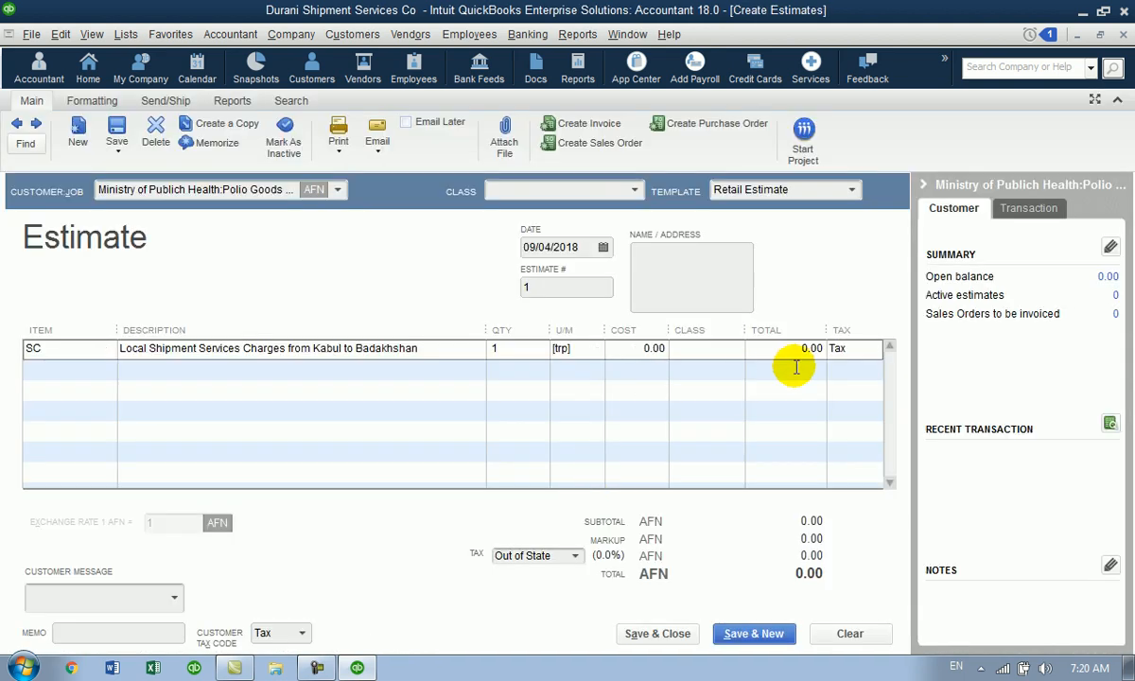
- Replace the estimate's existing line with a fresh SC line and change its quantity from 1 kg to 1 ton
key("ctrl+Delete")
type("SC")
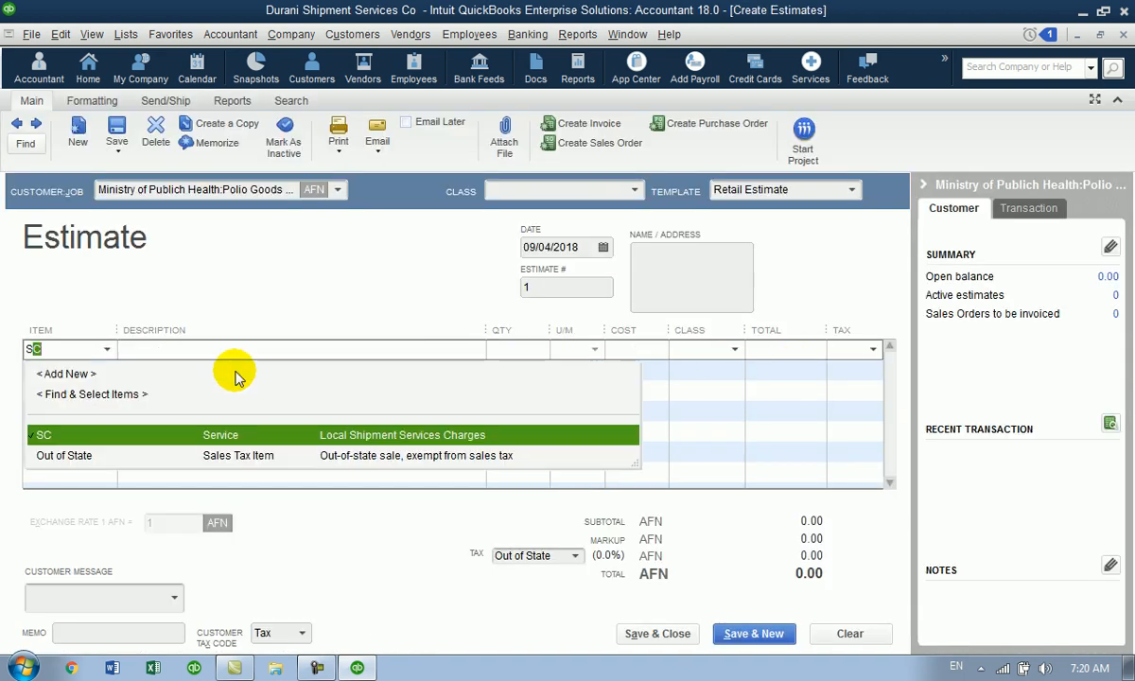
left_click(186, 436)
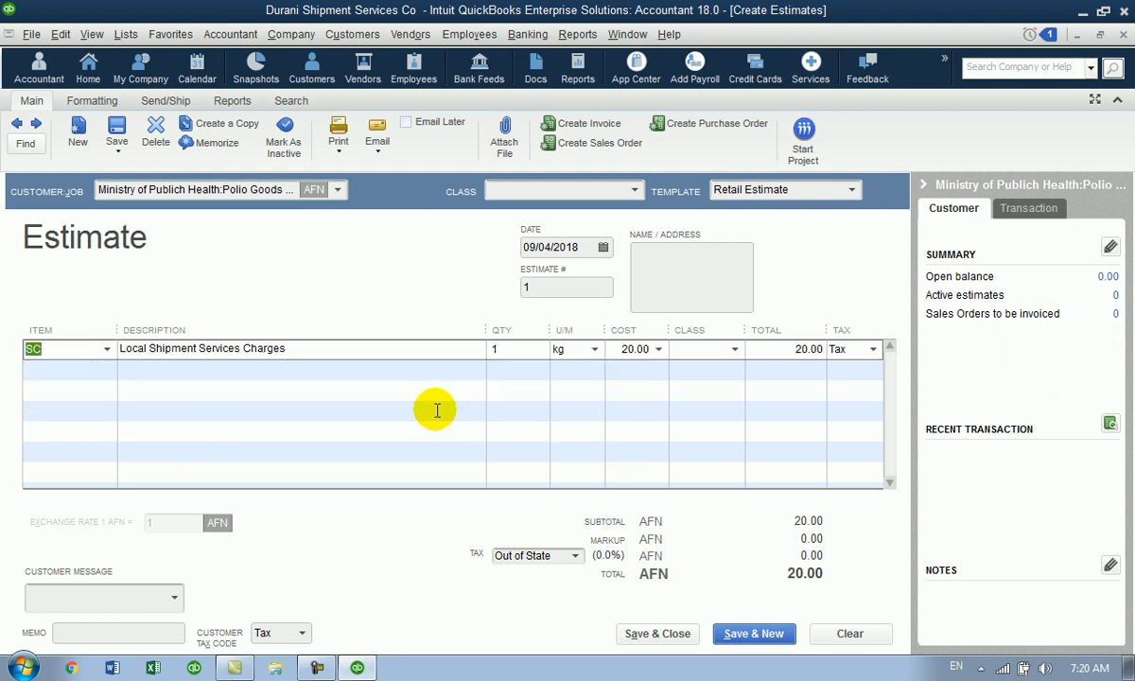
left_click(597, 351)
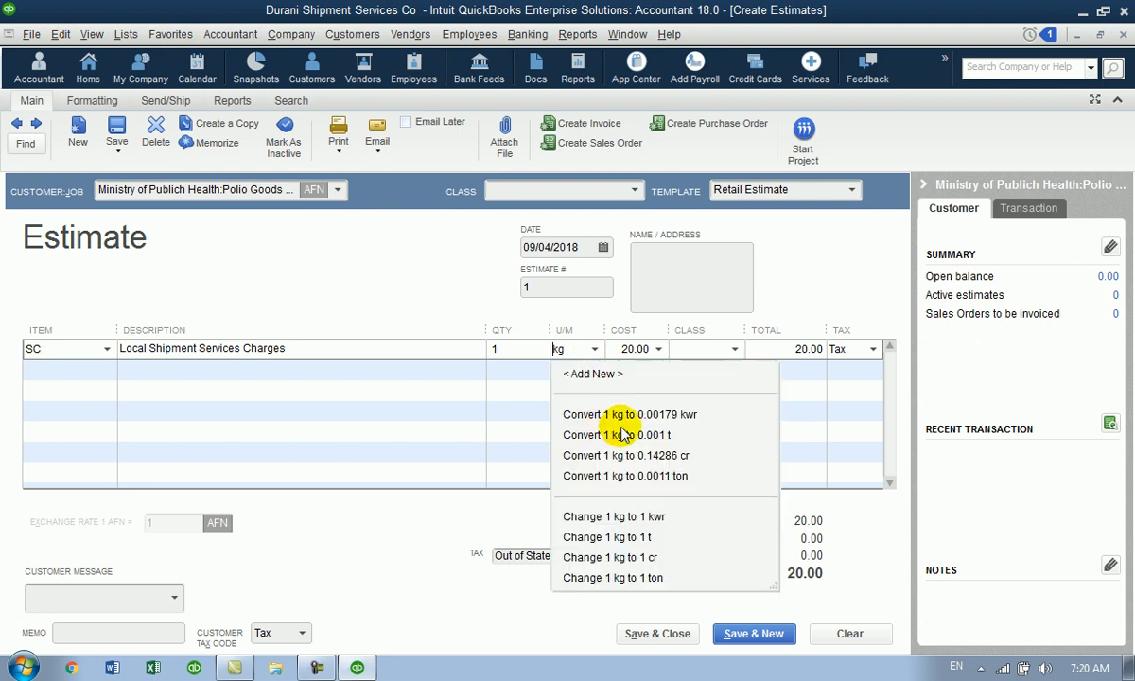
left_click(638, 577)
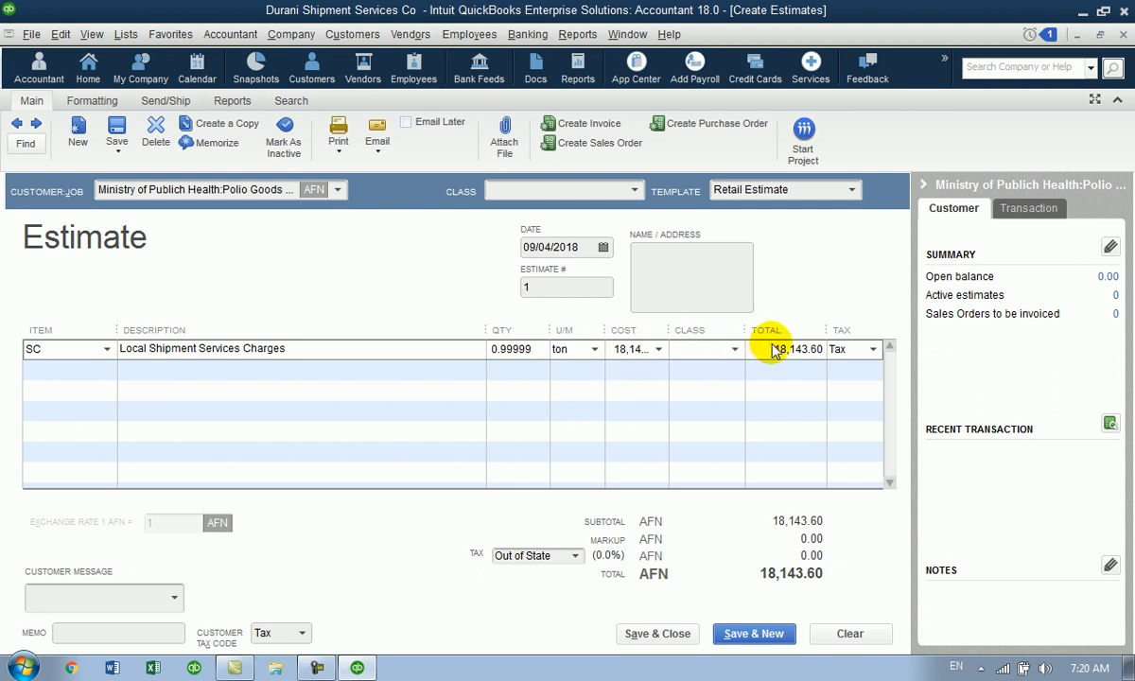
- Convert the SC line's quantity from ton to kwr and widen the Cost column to fit the full amount
left_click(590, 348)
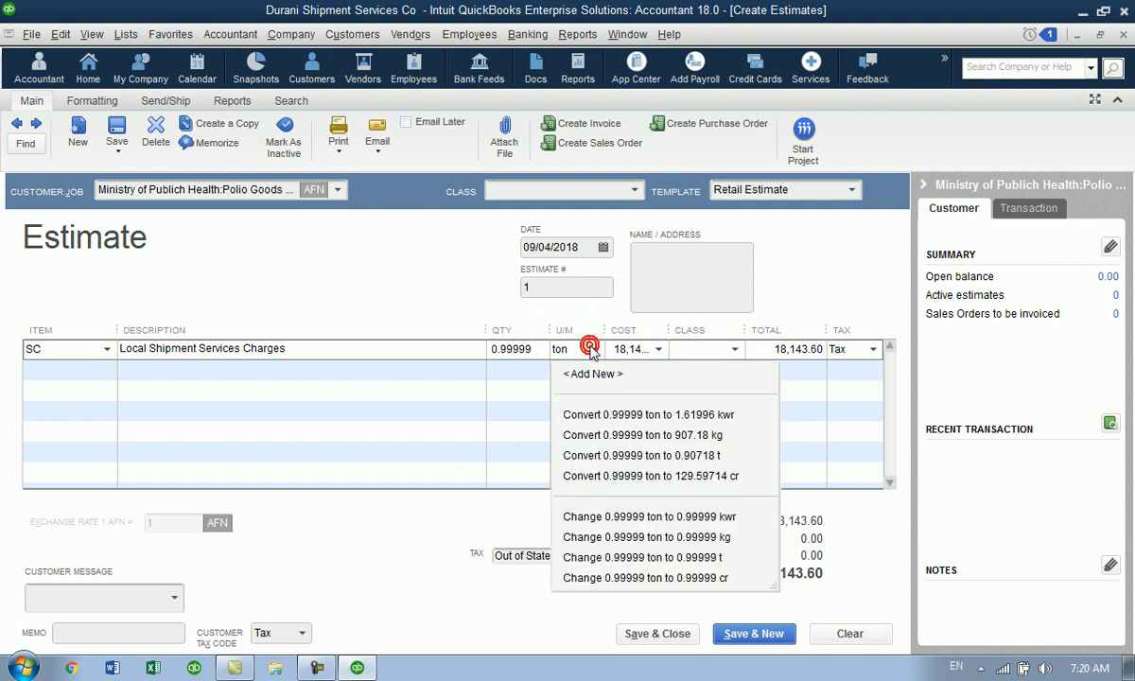
left_click(667, 414)
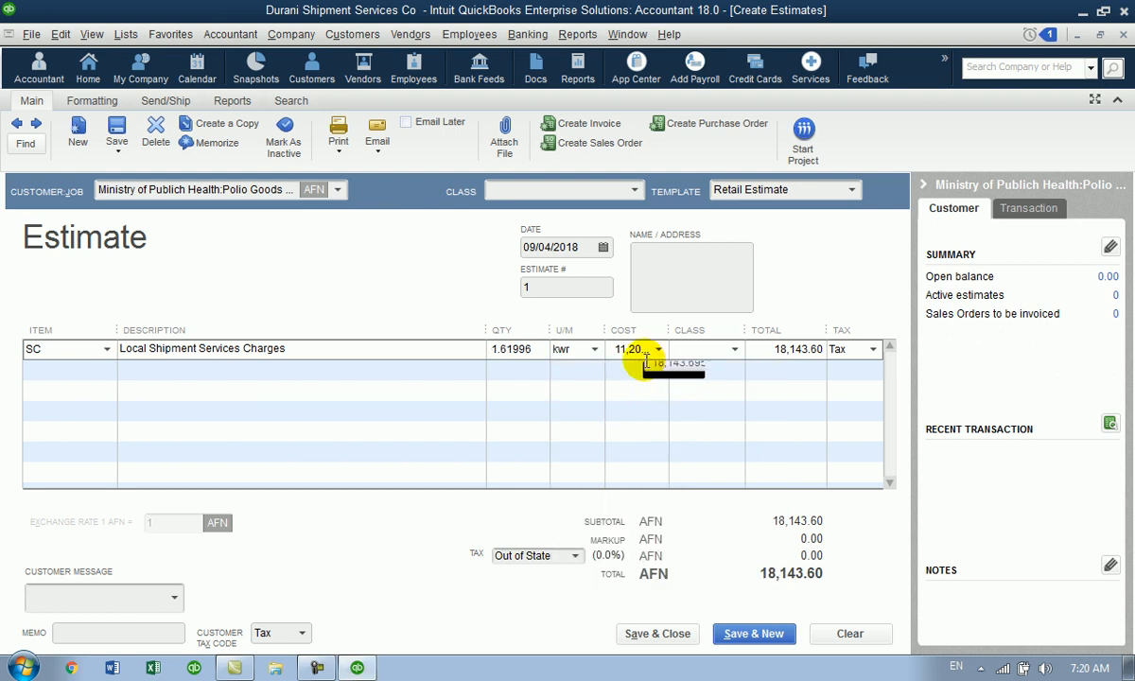
left_click_drag(668, 333, 695, 336)
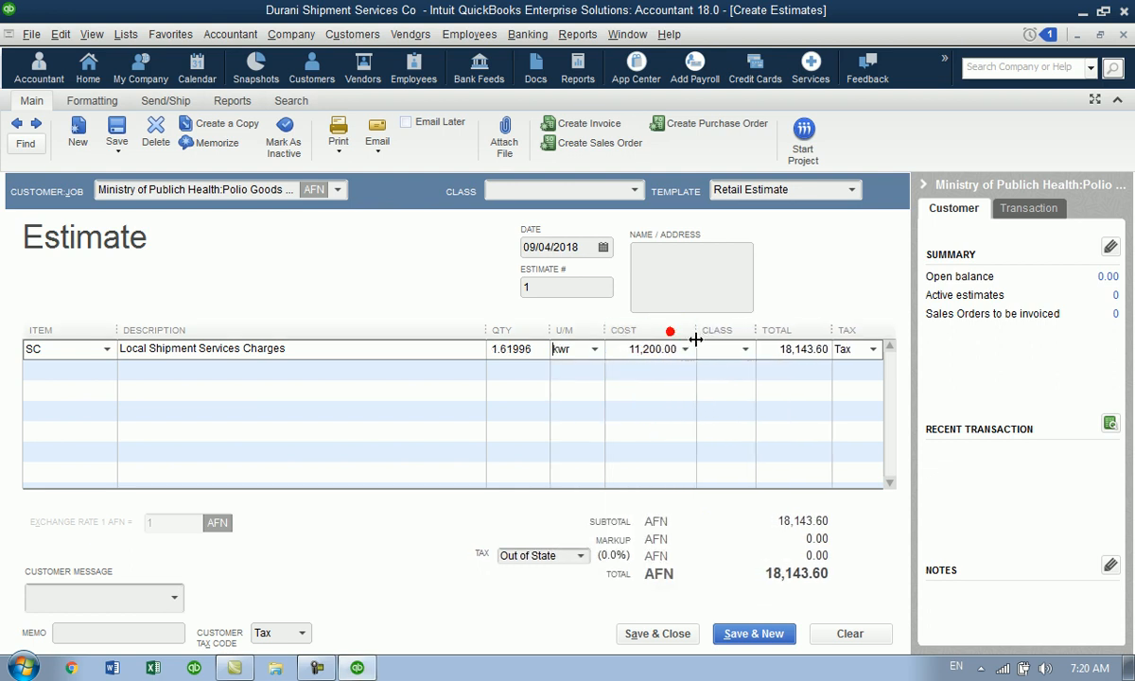
- Convert the SC line's quantity from kwr to cr and hide the customer summary beside the estimate
left_click(595, 350)
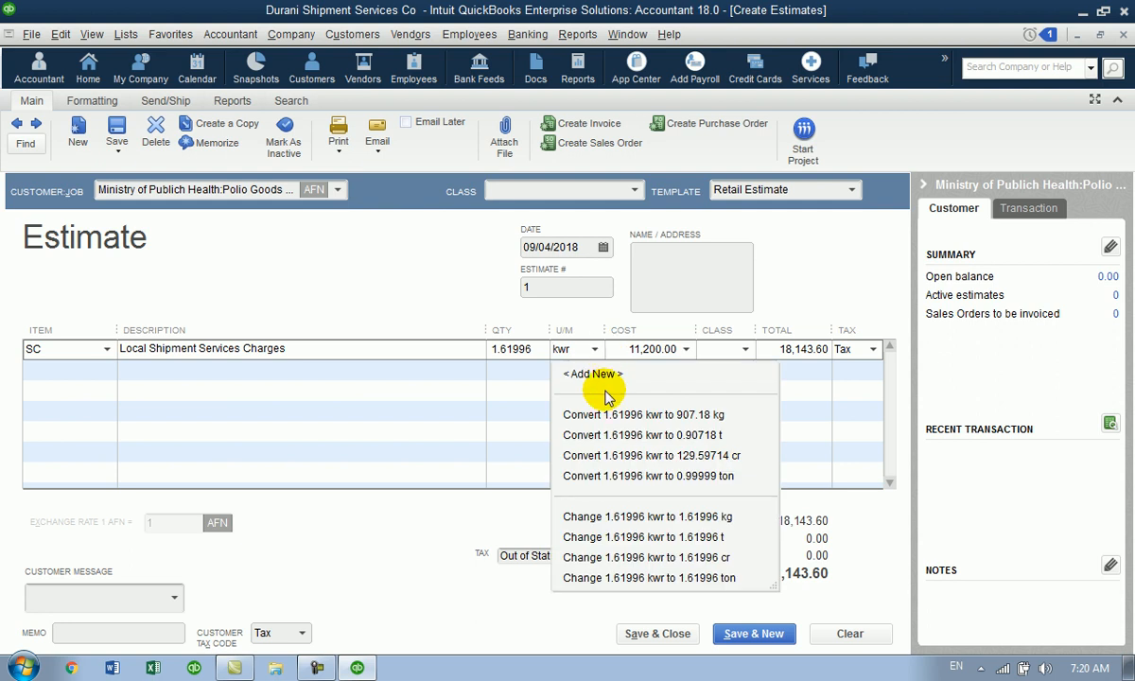
left_click(672, 457)
left_click(672, 458)
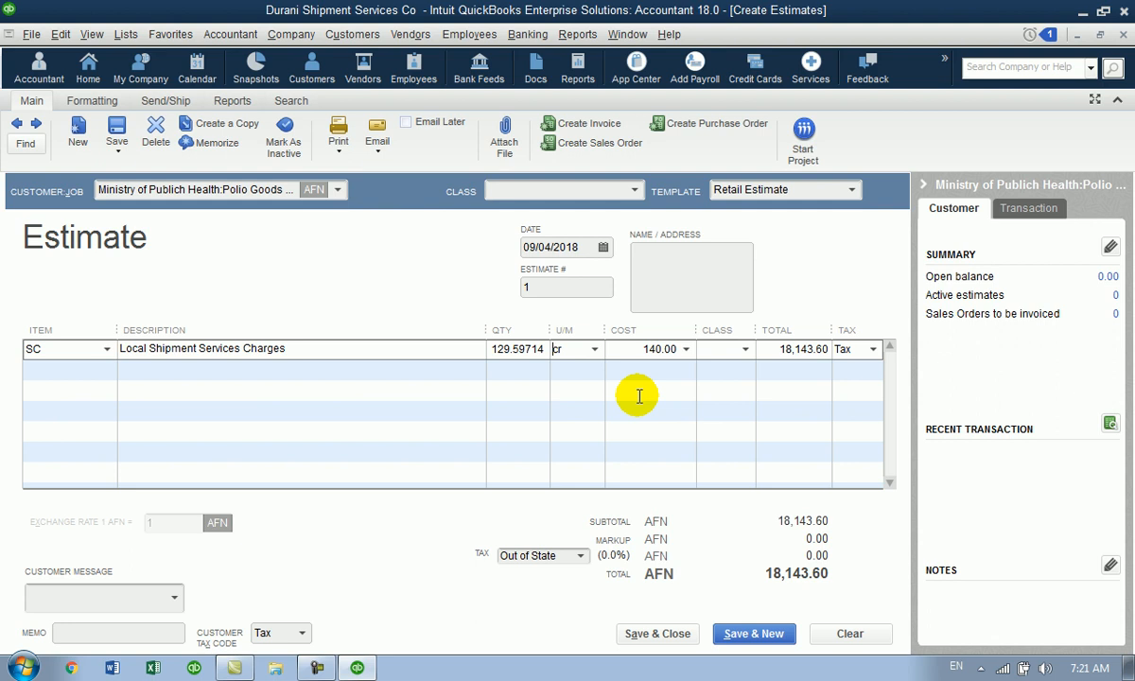
left_click(919, 184)
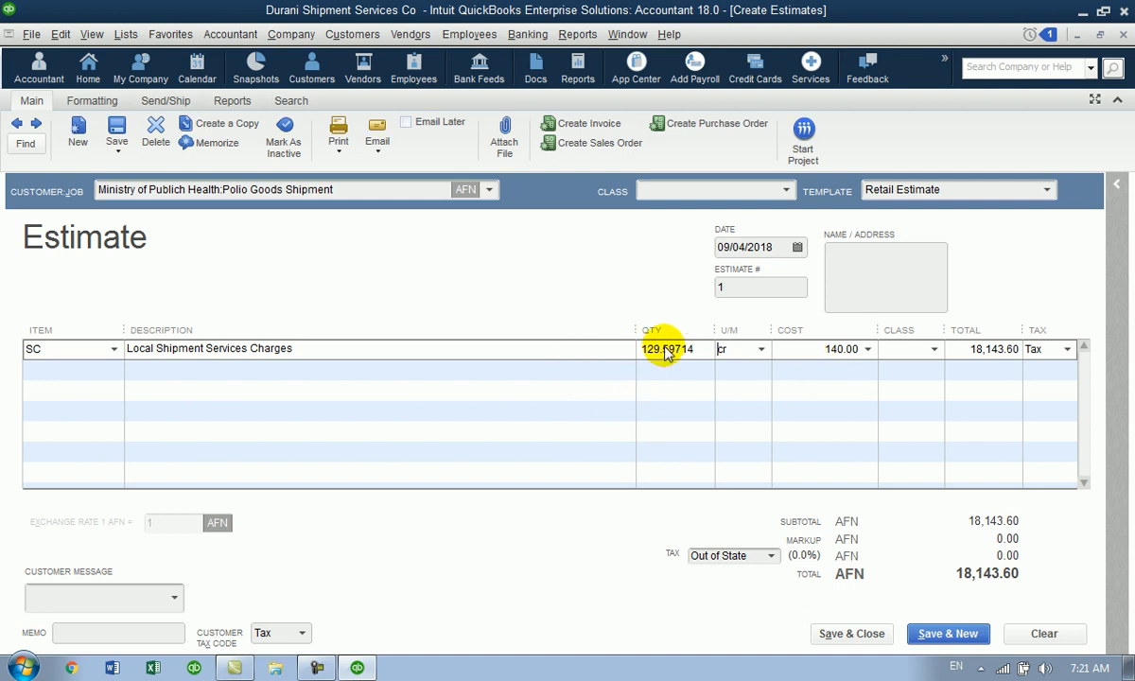
- Change the SC line's unit from cr to kg and replace its quantity with 100 t
left_click(761, 350)
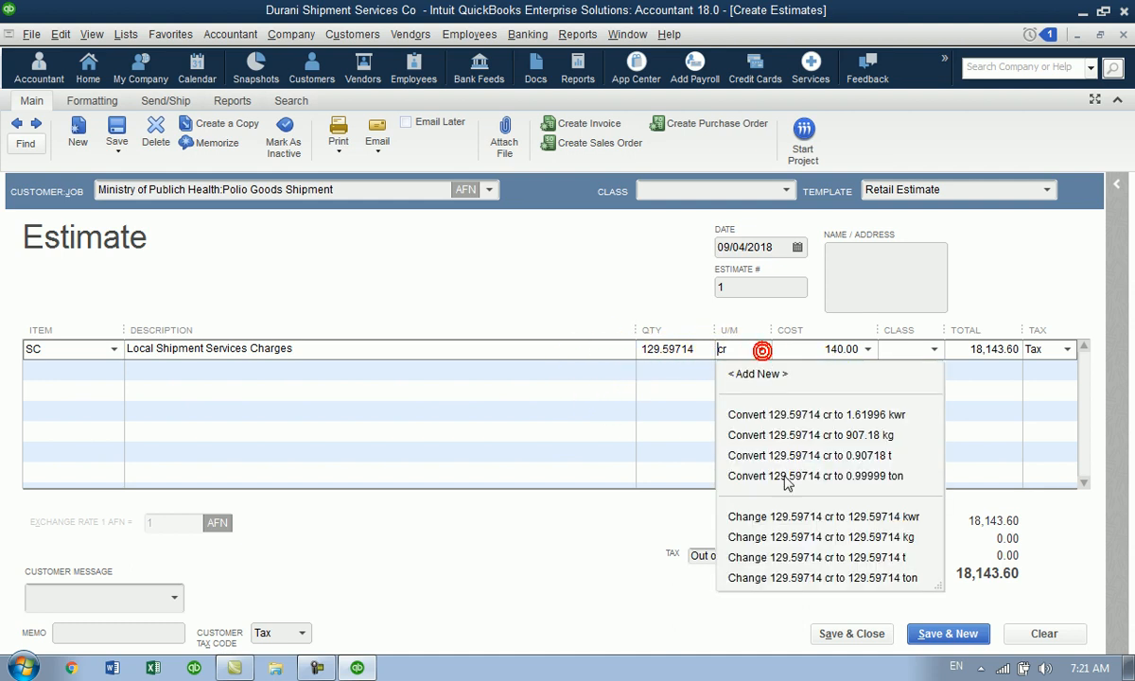
left_click(820, 537)
left_click(694, 348)
left_click_drag(693, 348, 530, 380)
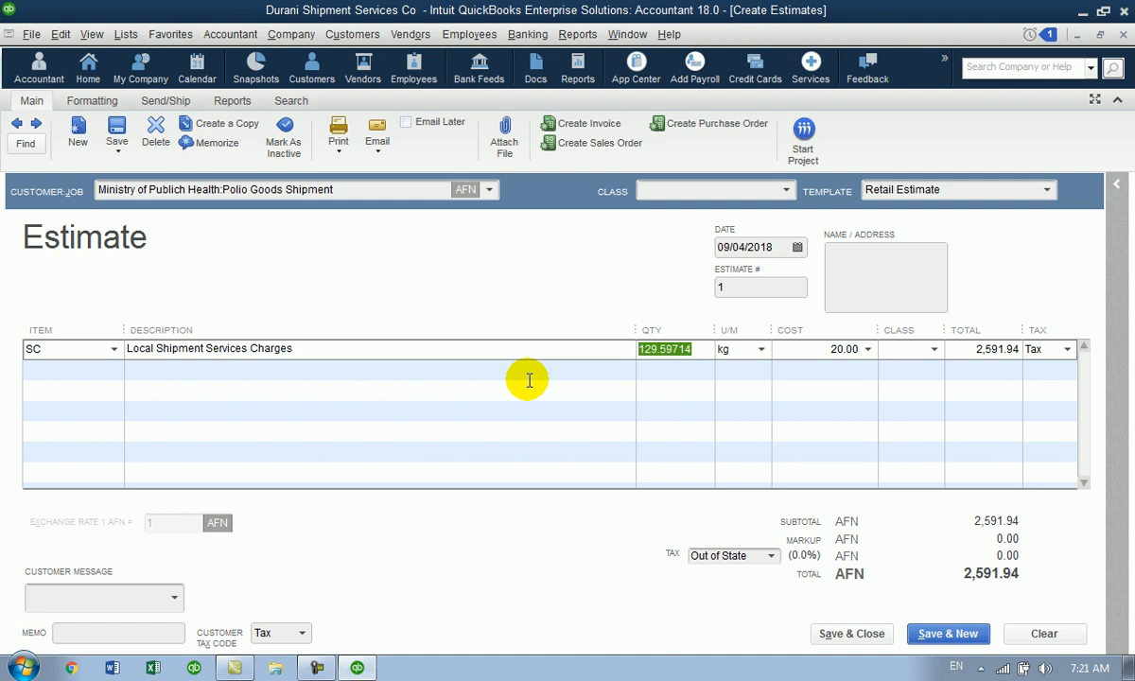
type("100")
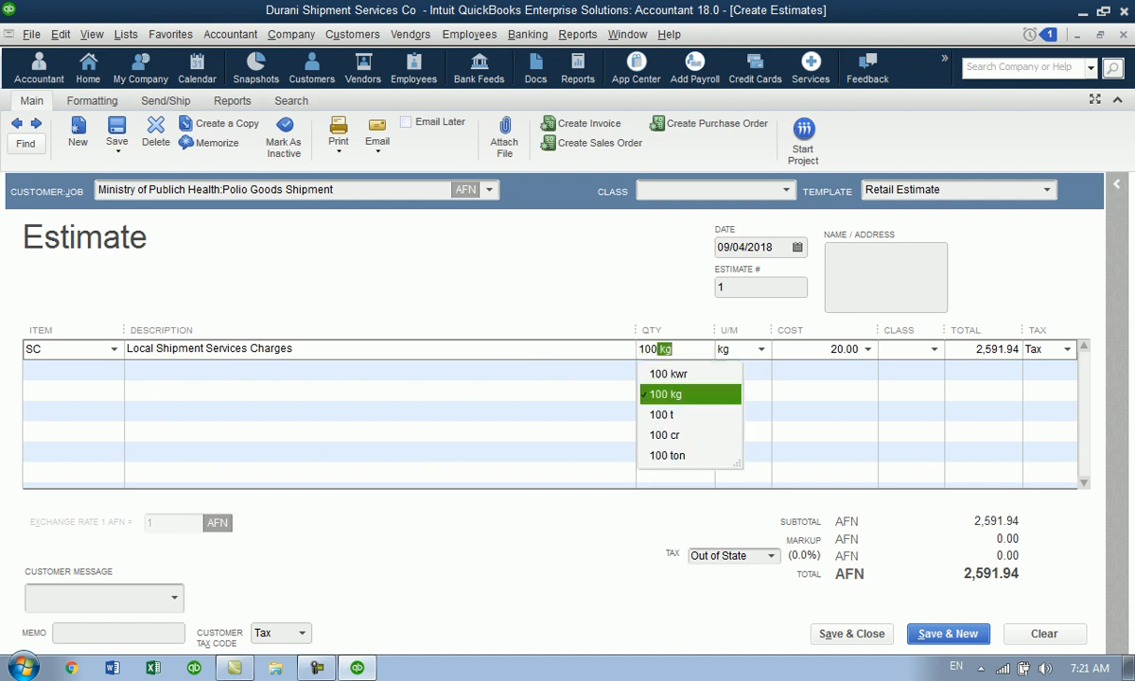
left_click(667, 414)
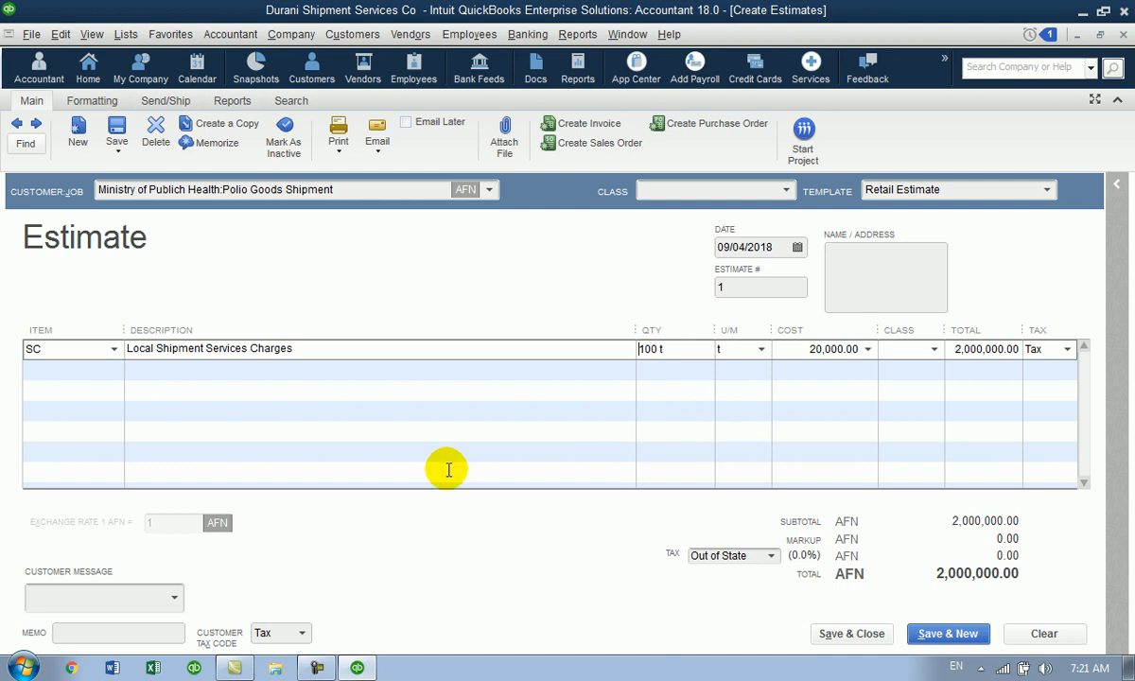
- Enter Loading as the item on the estimate's second line, set it up as a new Service item and rename it L&UL
left_click(75, 376)
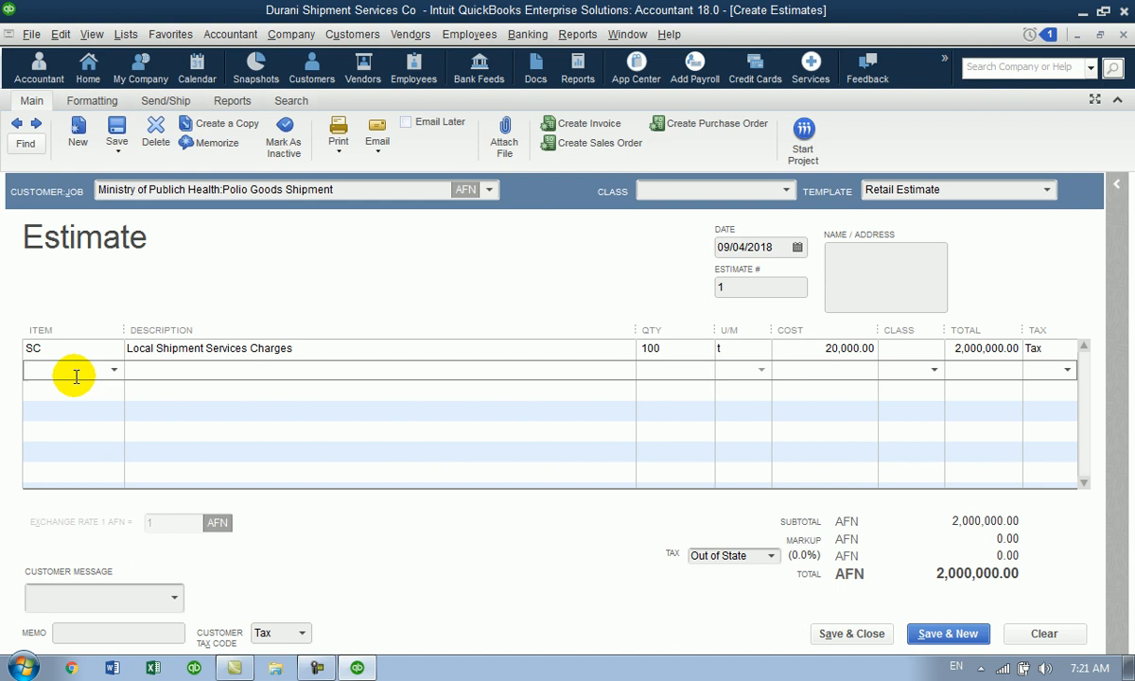
type("Loading")
key("Tab")
key("Return")
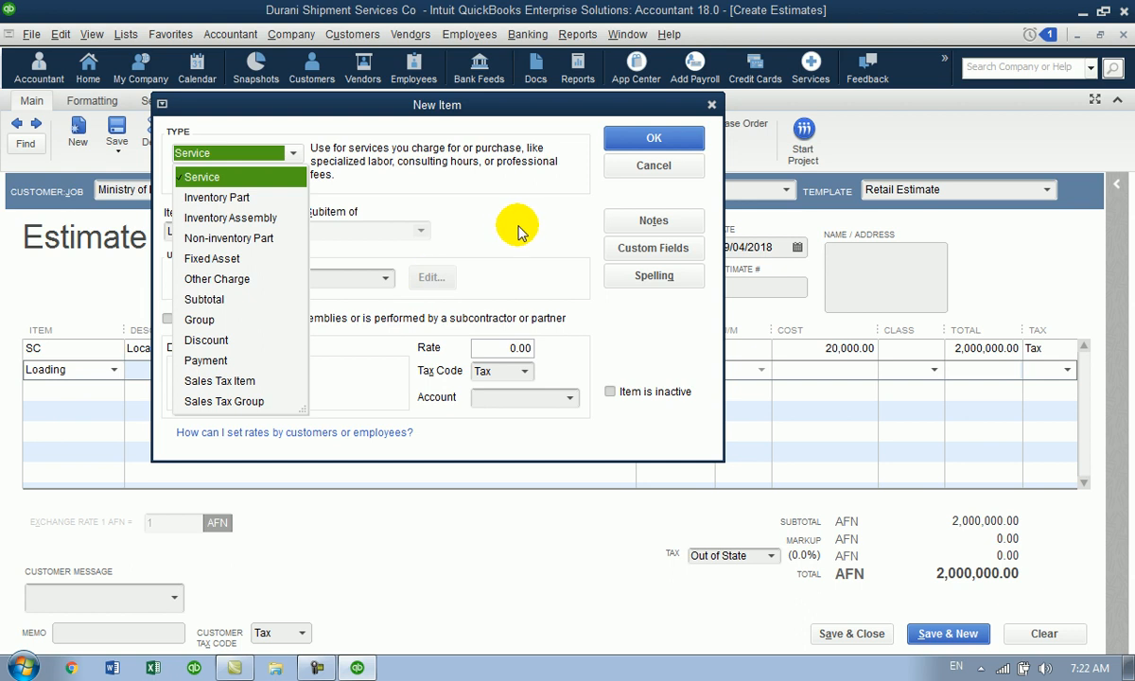
left_click(264, 178)
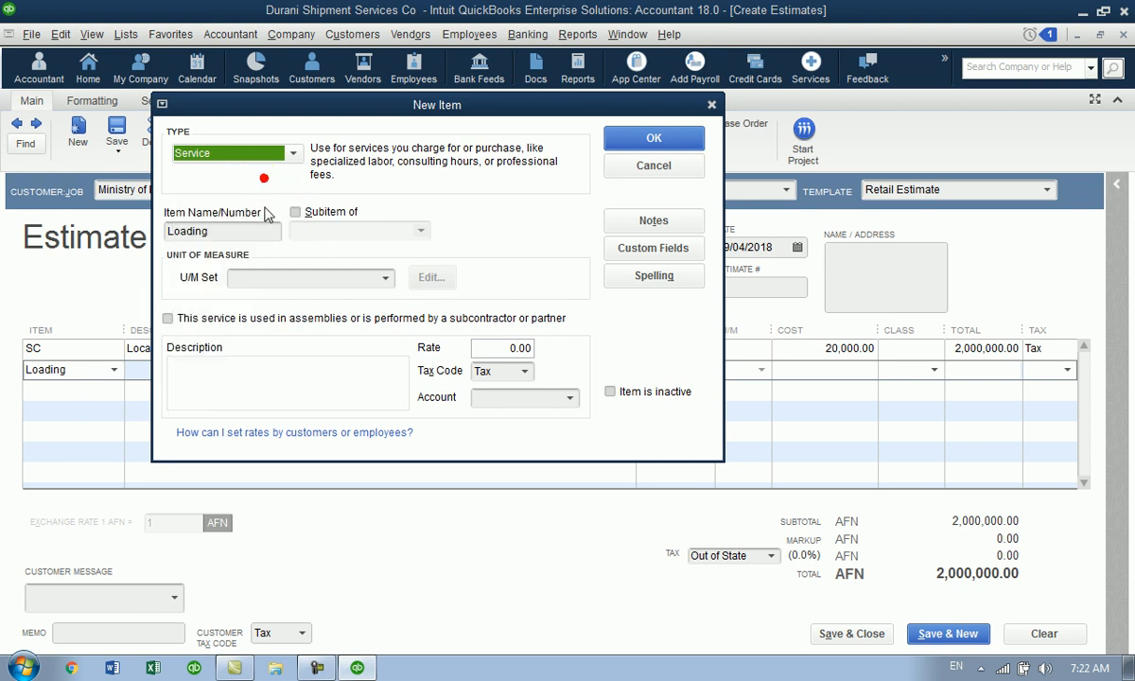
double_click(238, 232)
type("L&U")
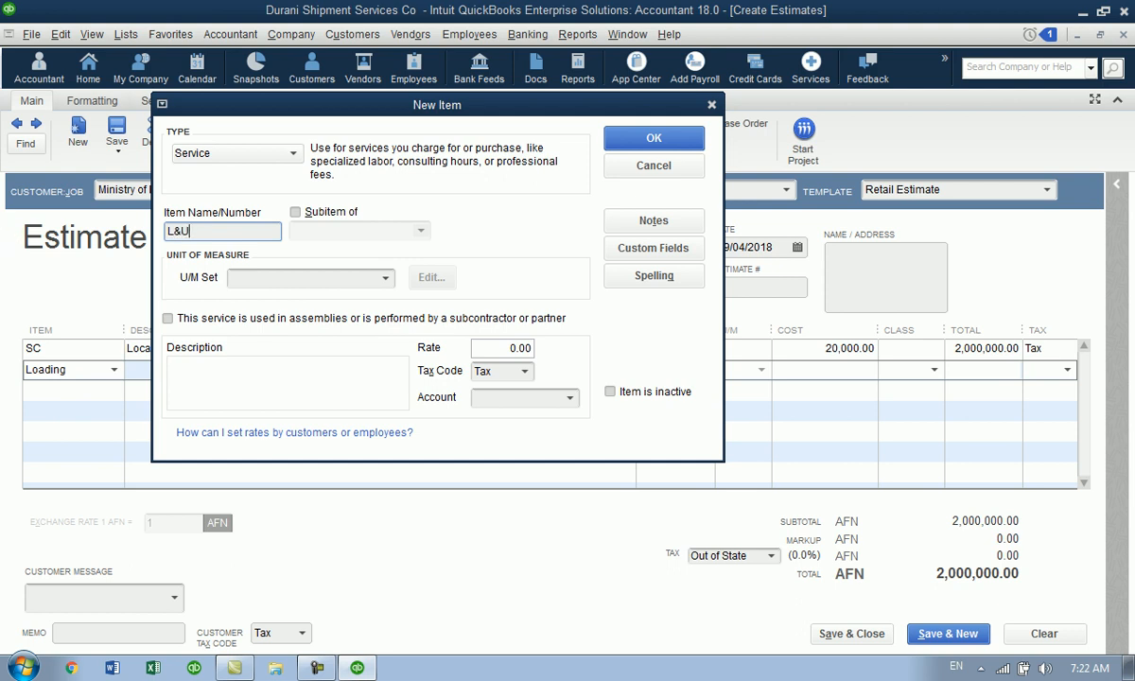
type("L")
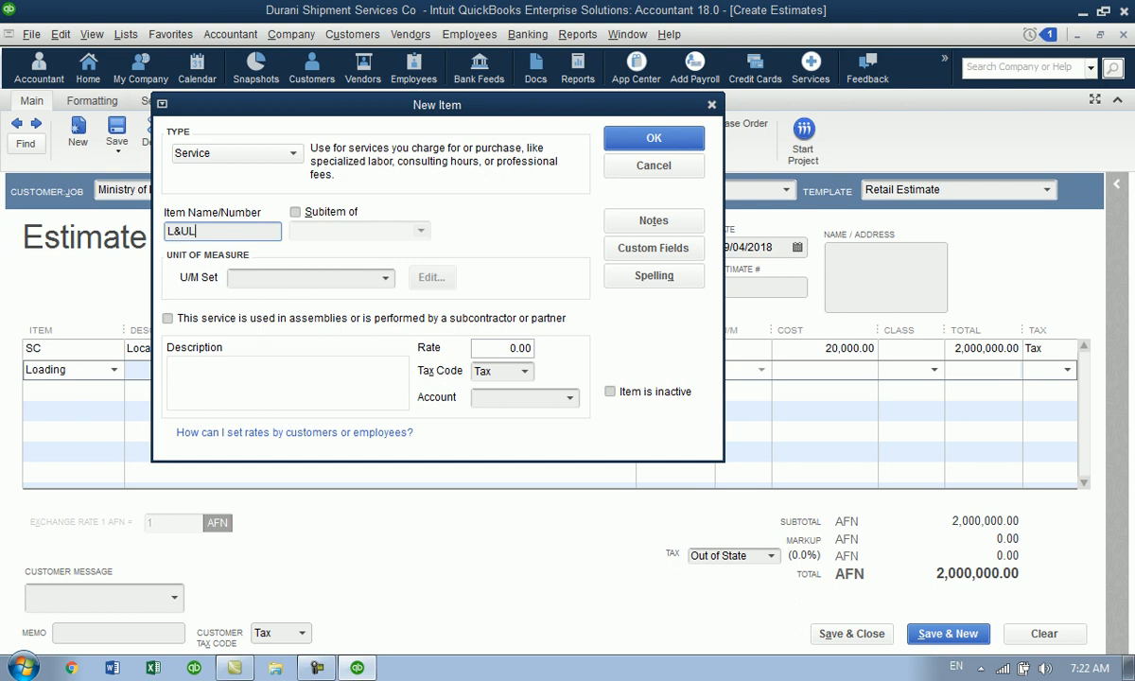
- Assign the Weight by the kilogram unit set to L&UL and describe it as "Loading and Unloding Services Charges per KG"
left_click(386, 277)
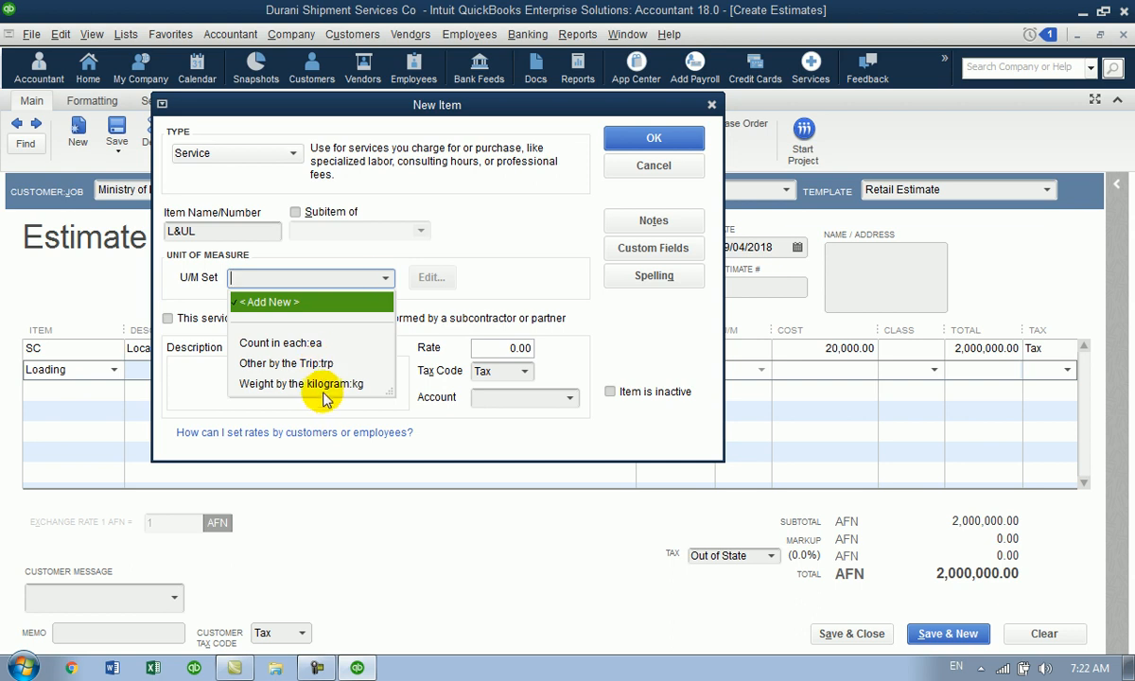
left_click(320, 385)
left_click(233, 357)
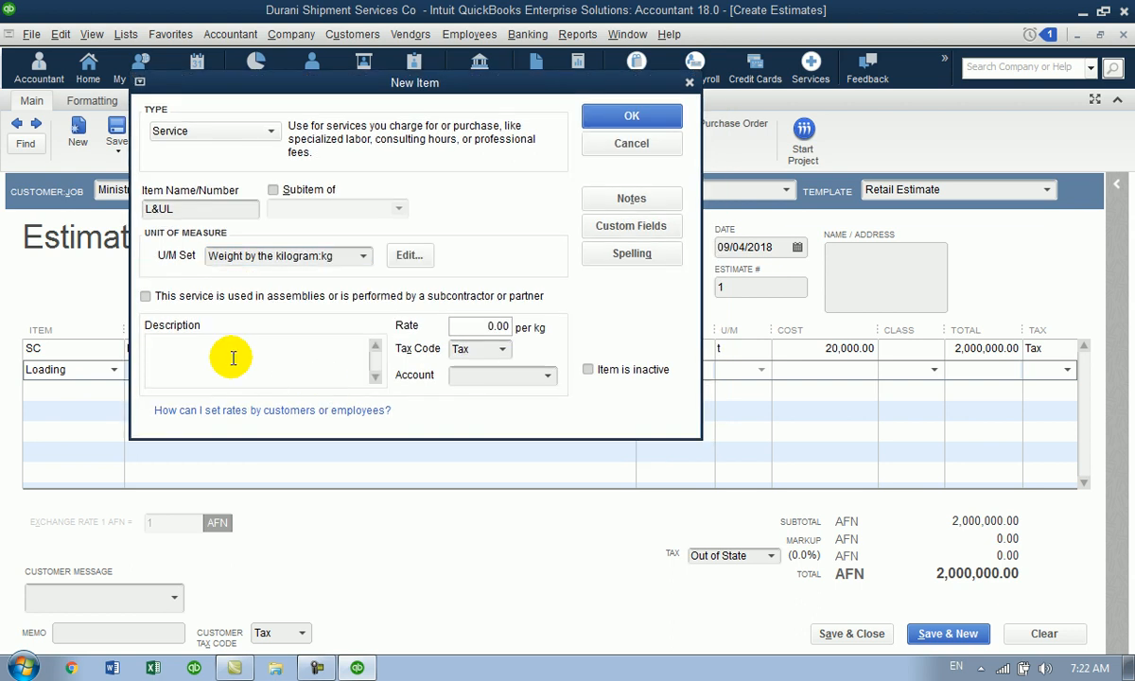
type("Loading a")
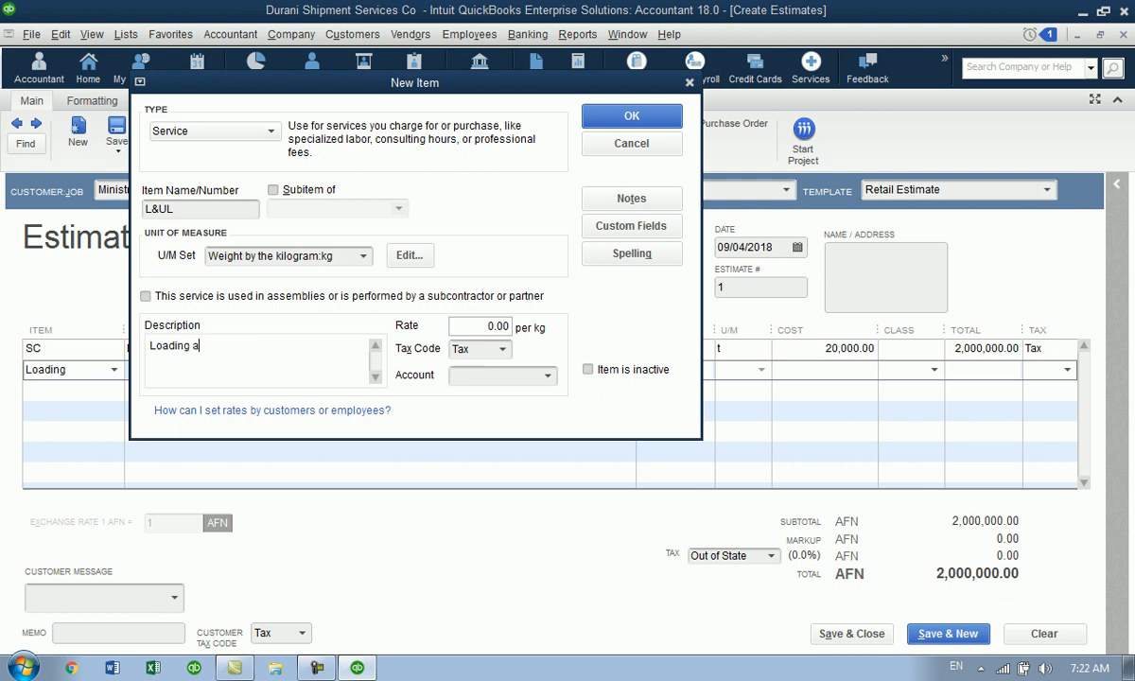
type("nd Unloding Services Char")
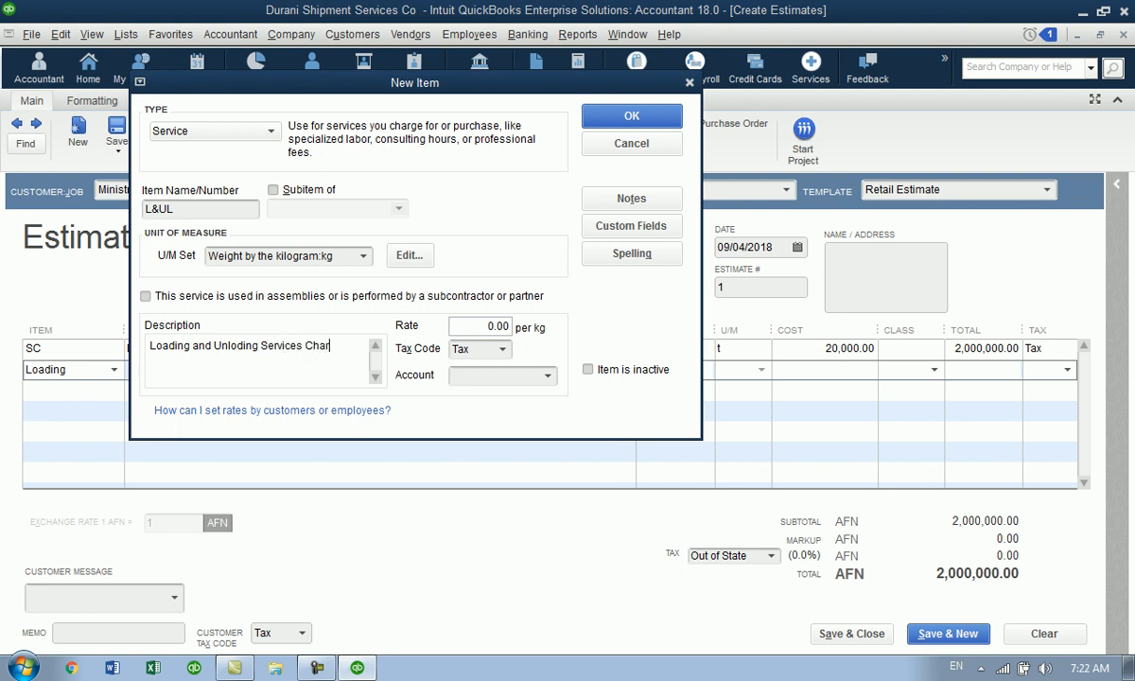
type("ges per KG")
key("Tab")
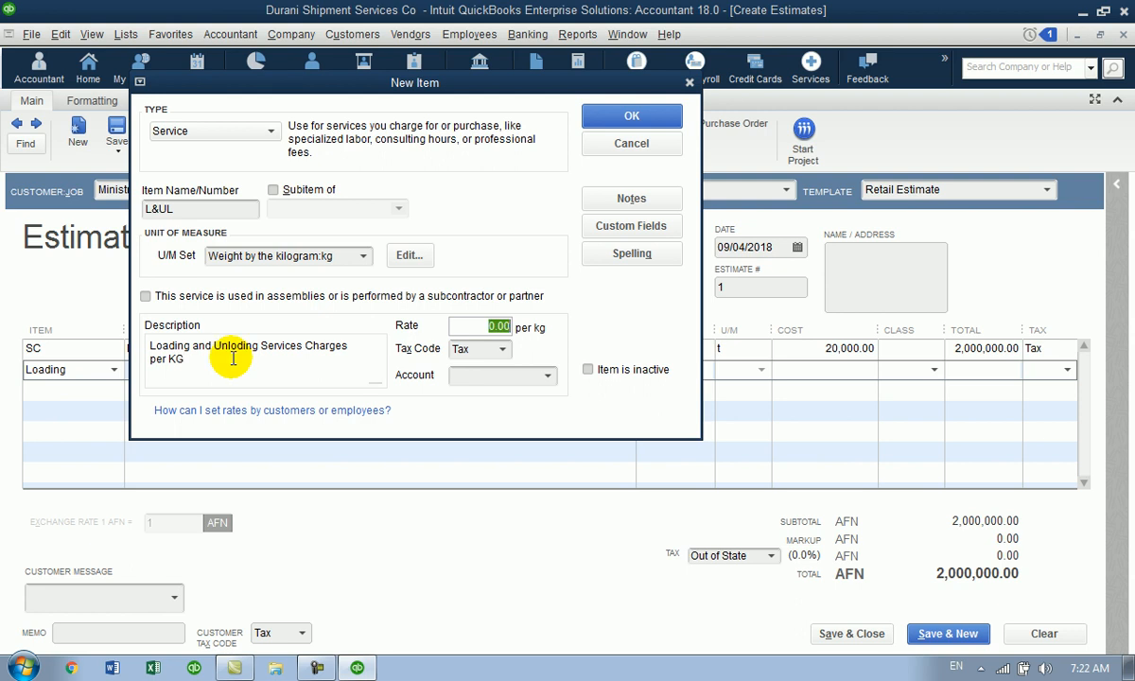
- Set L&UL's rate to 1 per kg with account 41000 Shipment Income, and save the item, adding "Unloding" to the spelling dictionary
type("1")
key("Tab")
key("Tab")
type("4")
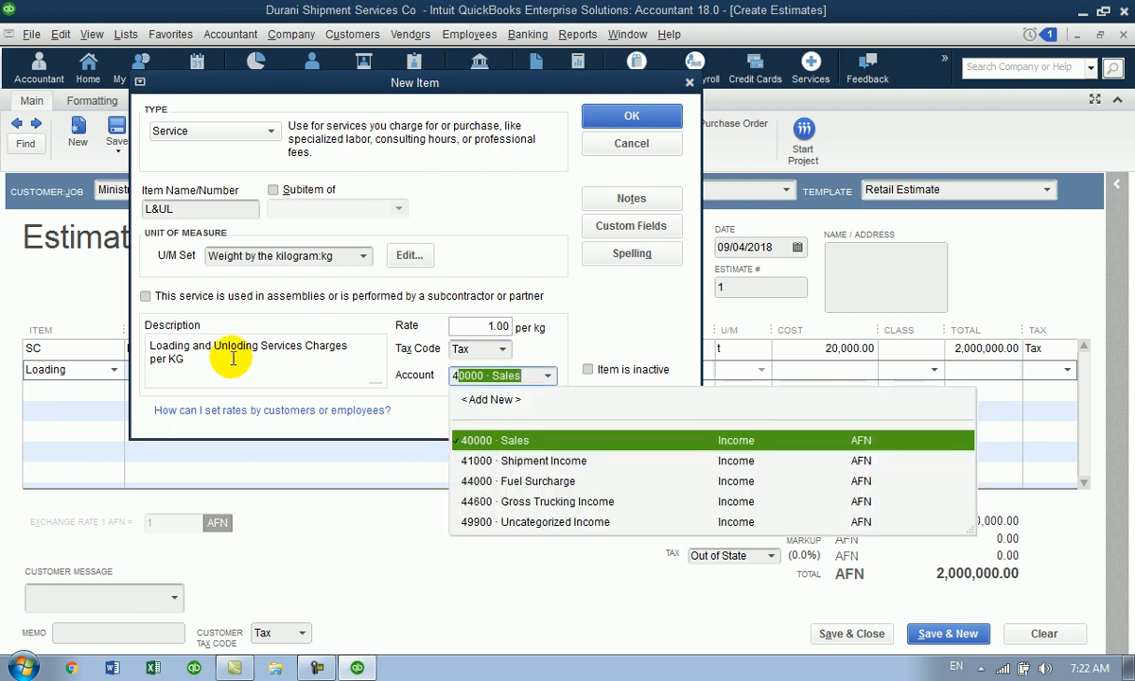
left_click(484, 466)
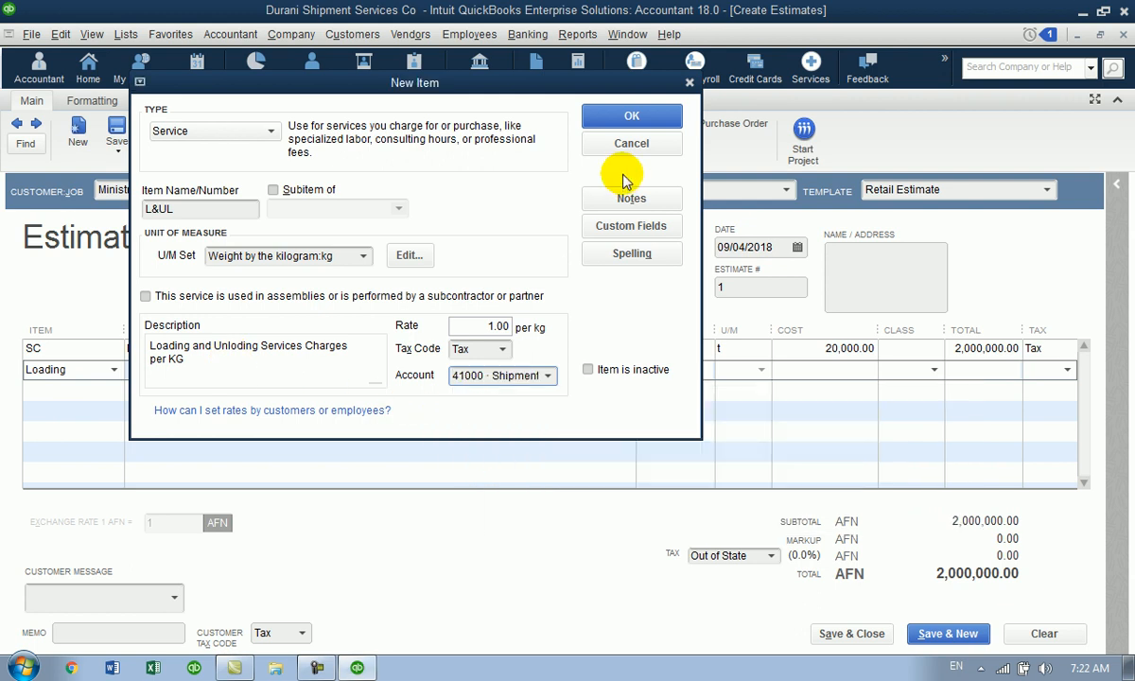
left_click(631, 116)
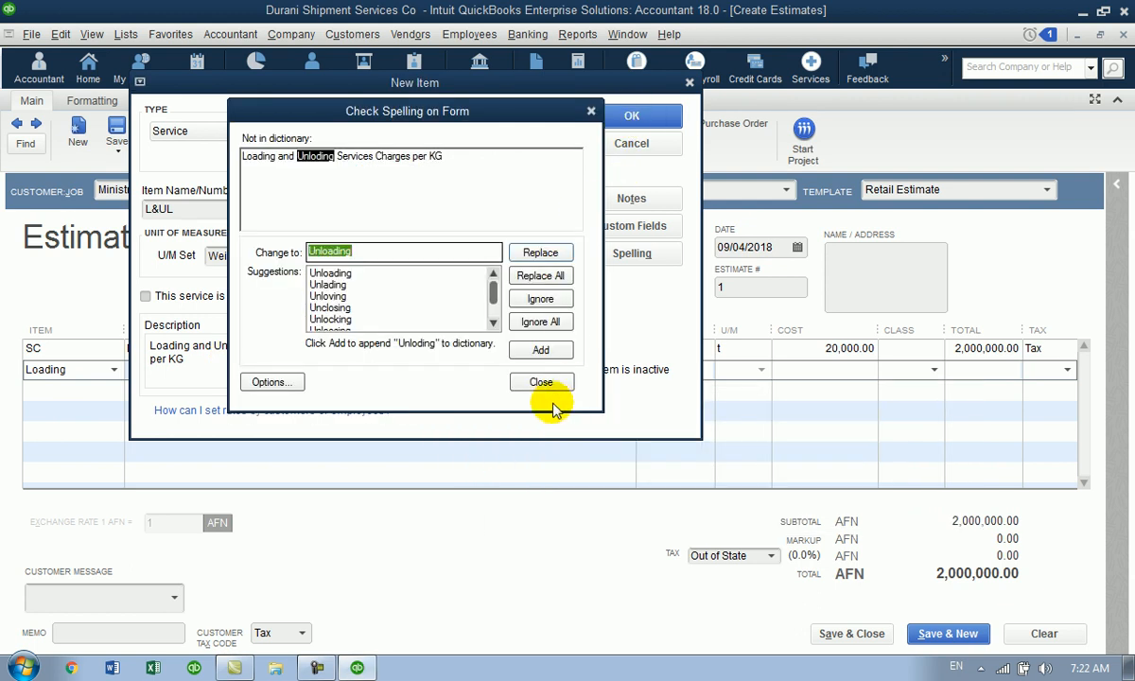
left_click(537, 348)
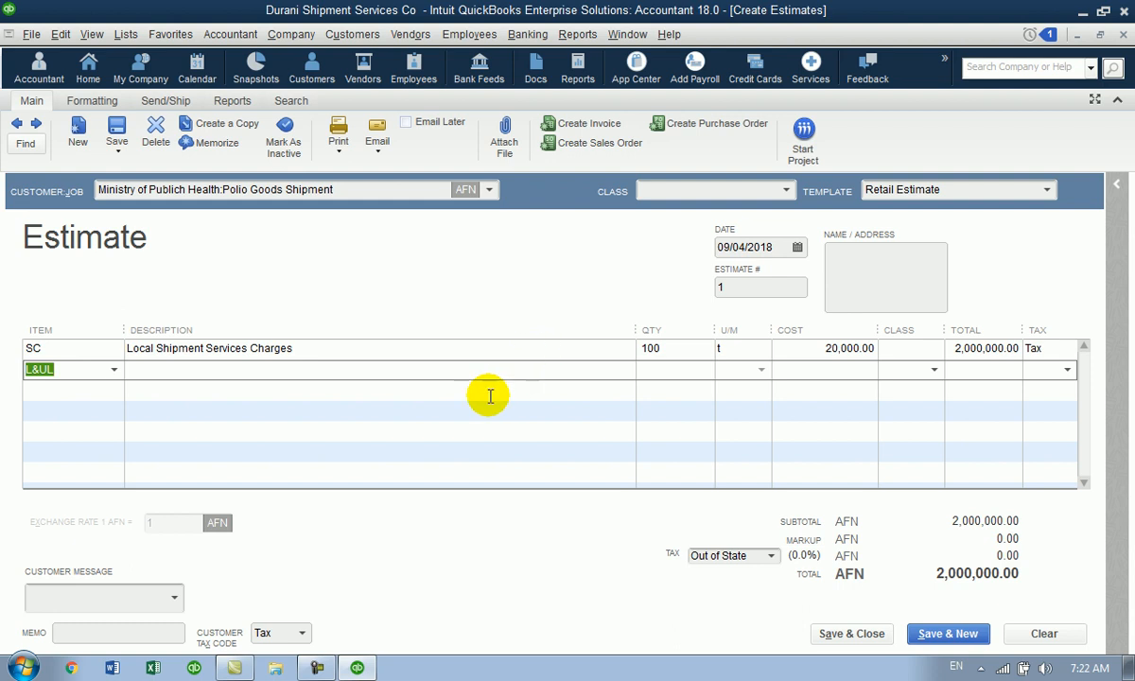
- Set the L&UL line's quantity to 100 t on the estimate
left_click(466, 370)
left_click(668, 372)
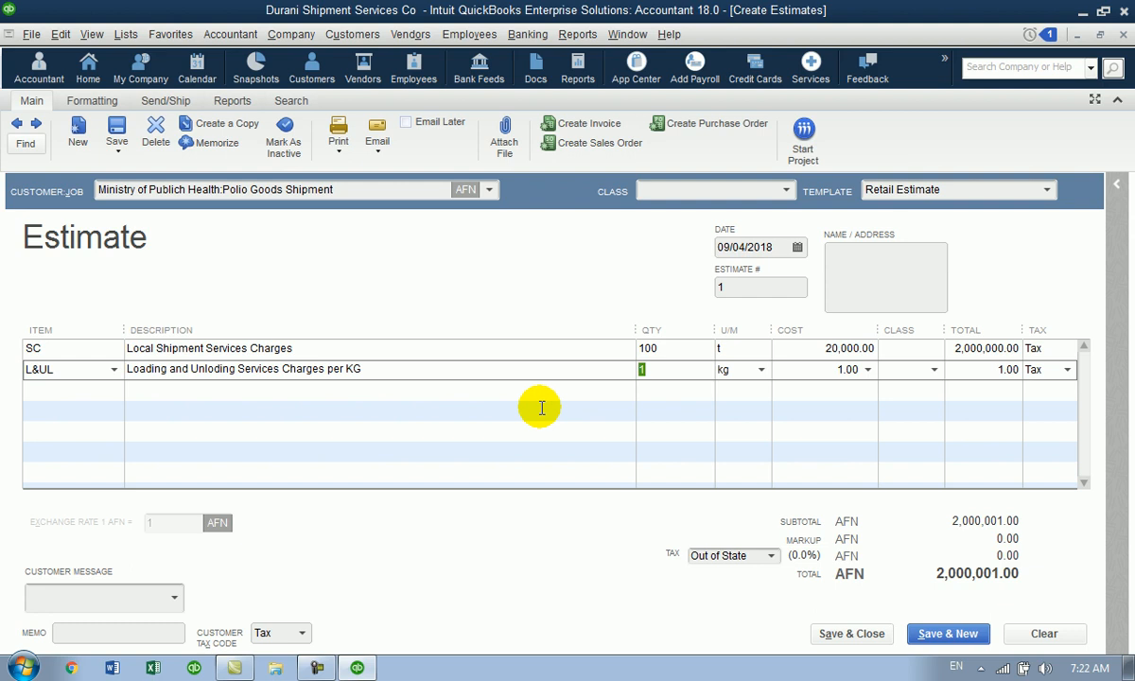
type("1")
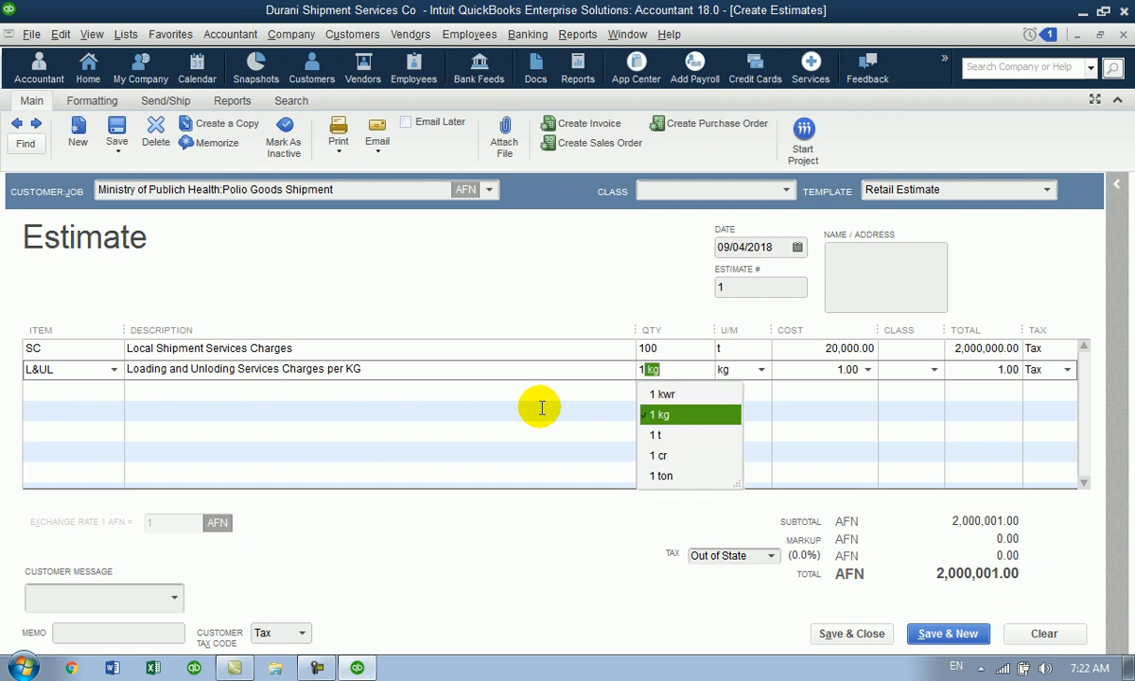
type("00")
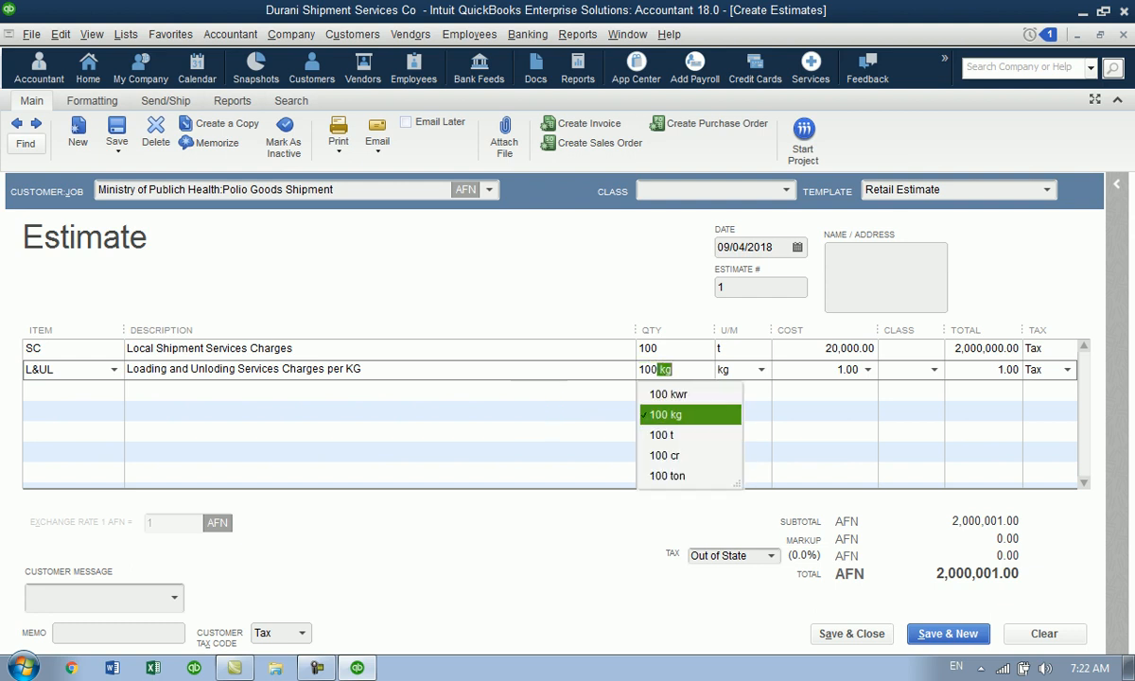
left_click(698, 435)
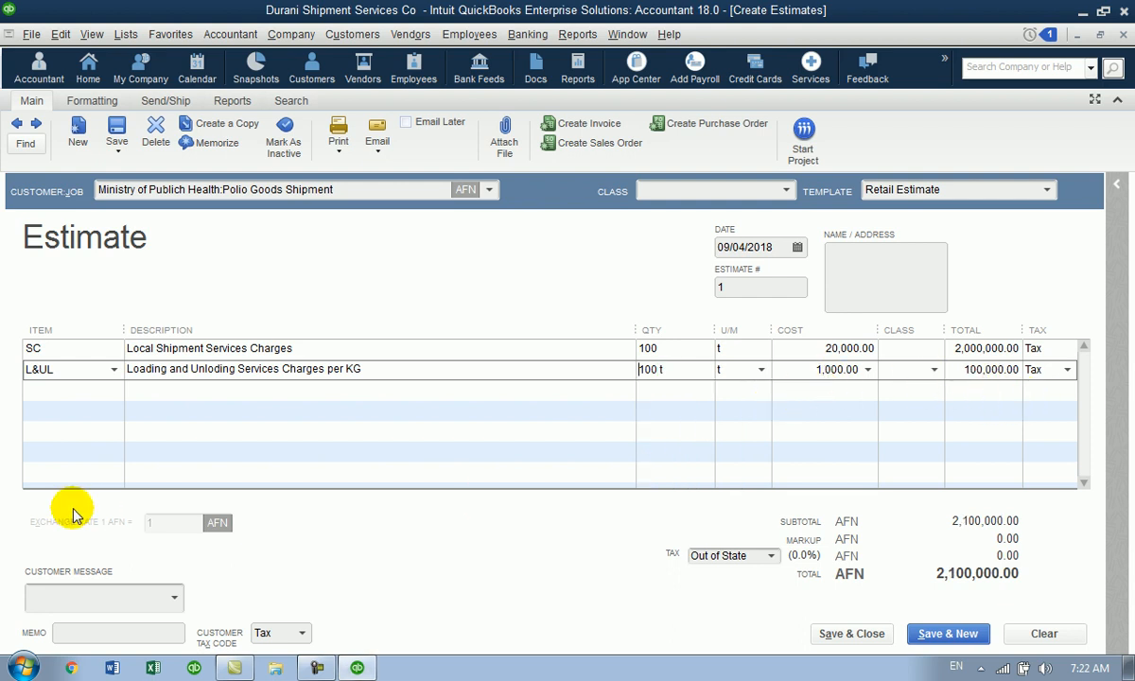
left_click(74, 387)
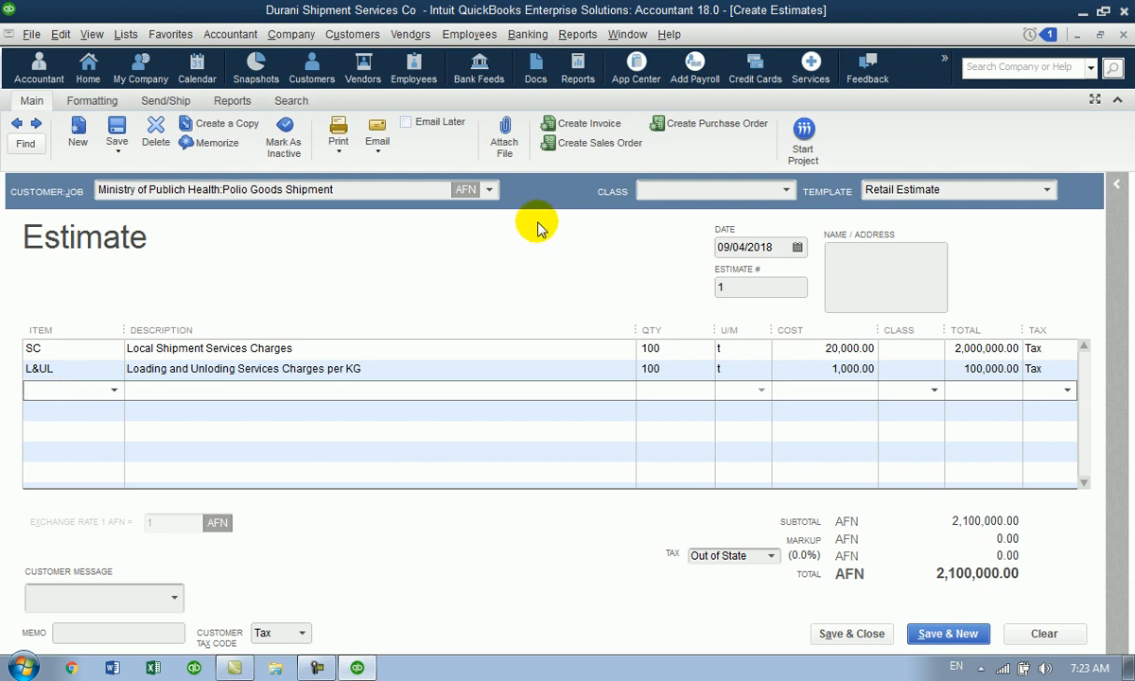
- Switch the estimate to the Proposal template and assign it the class SMT
left_click(1047, 189)
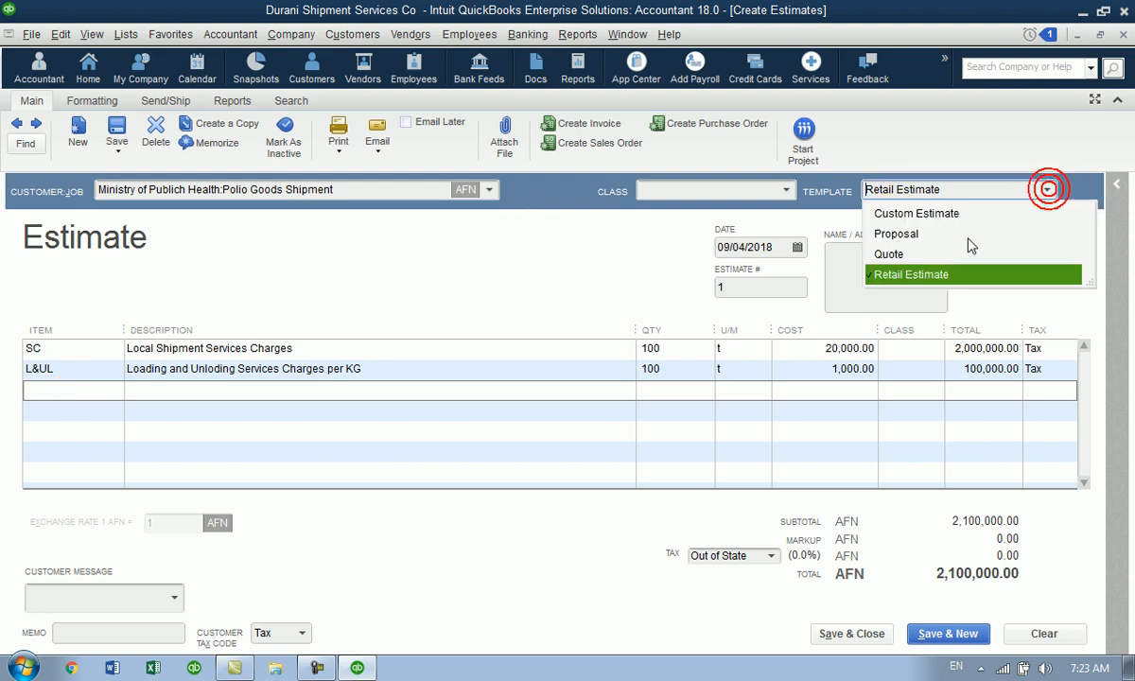
left_click(918, 233)
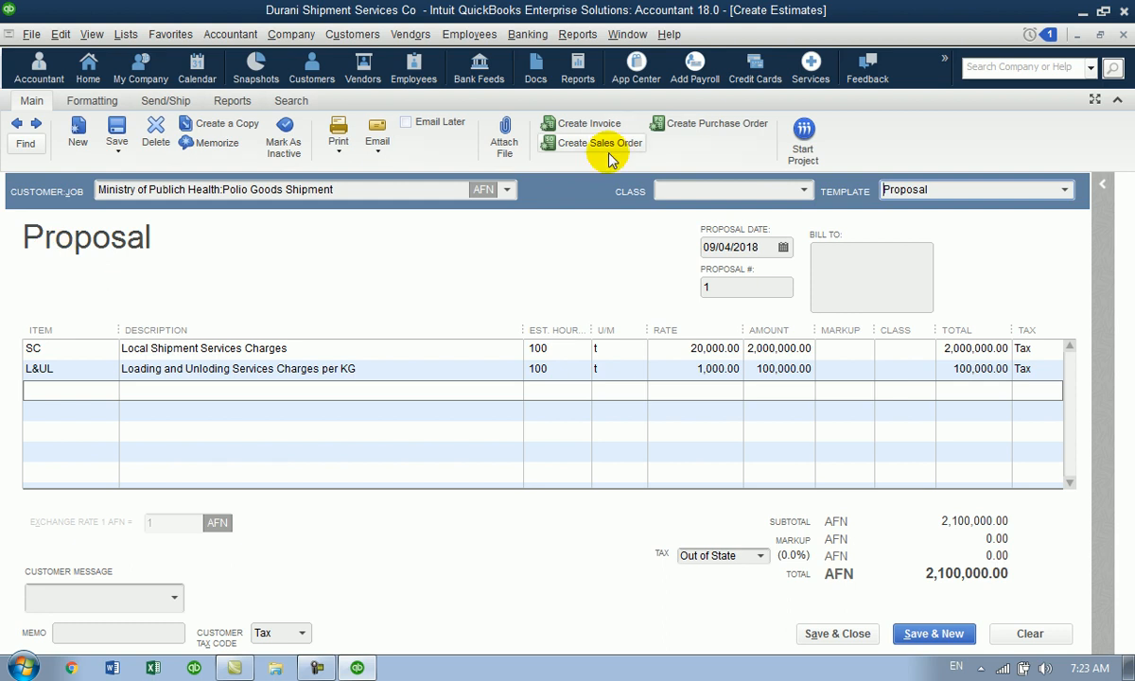
left_click(720, 187)
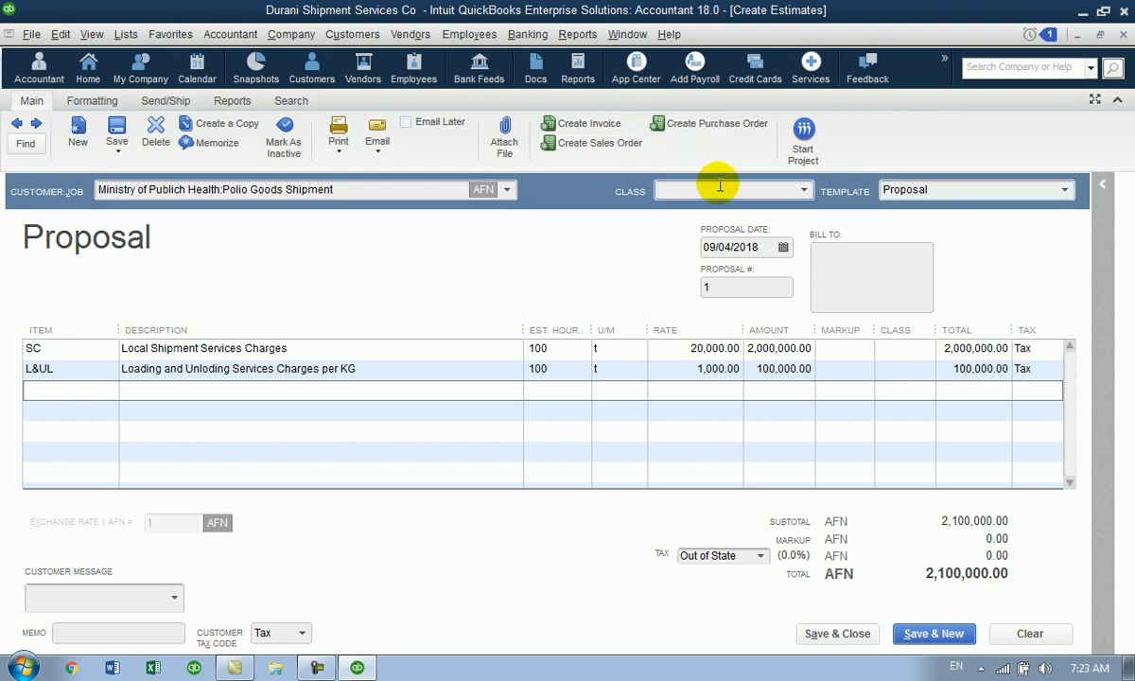
type("S")
type("MT")
key("Tab")
left_click(452, 220)
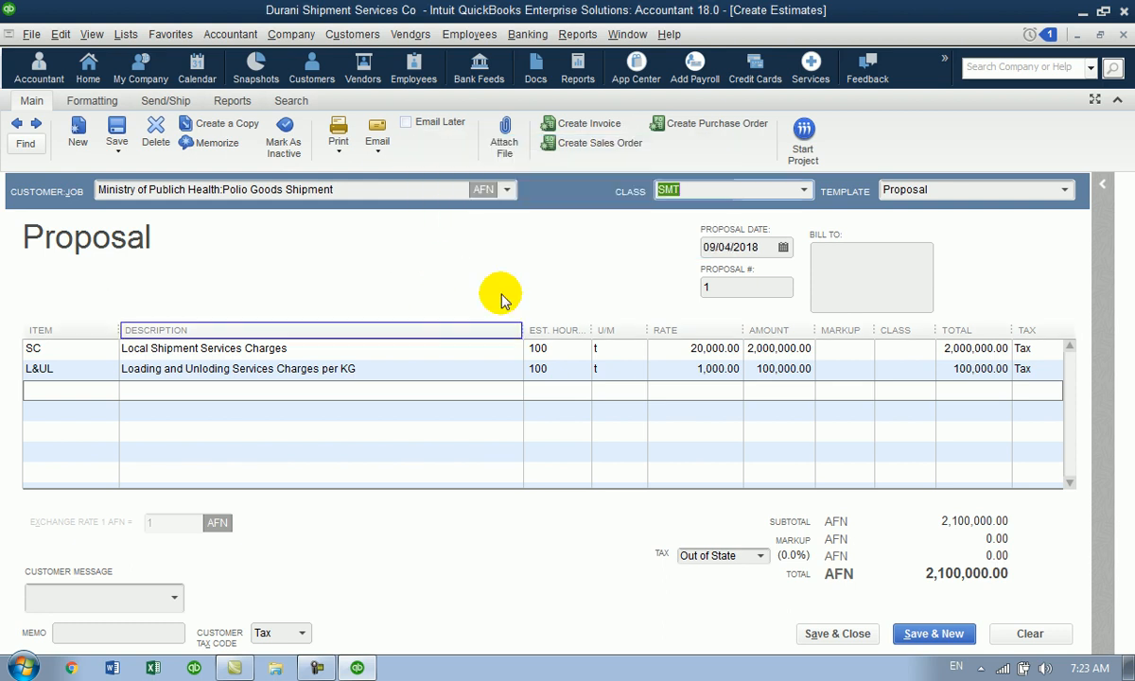
- Assign the class SMT to both the SC and L&UL lines
left_click(917, 350)
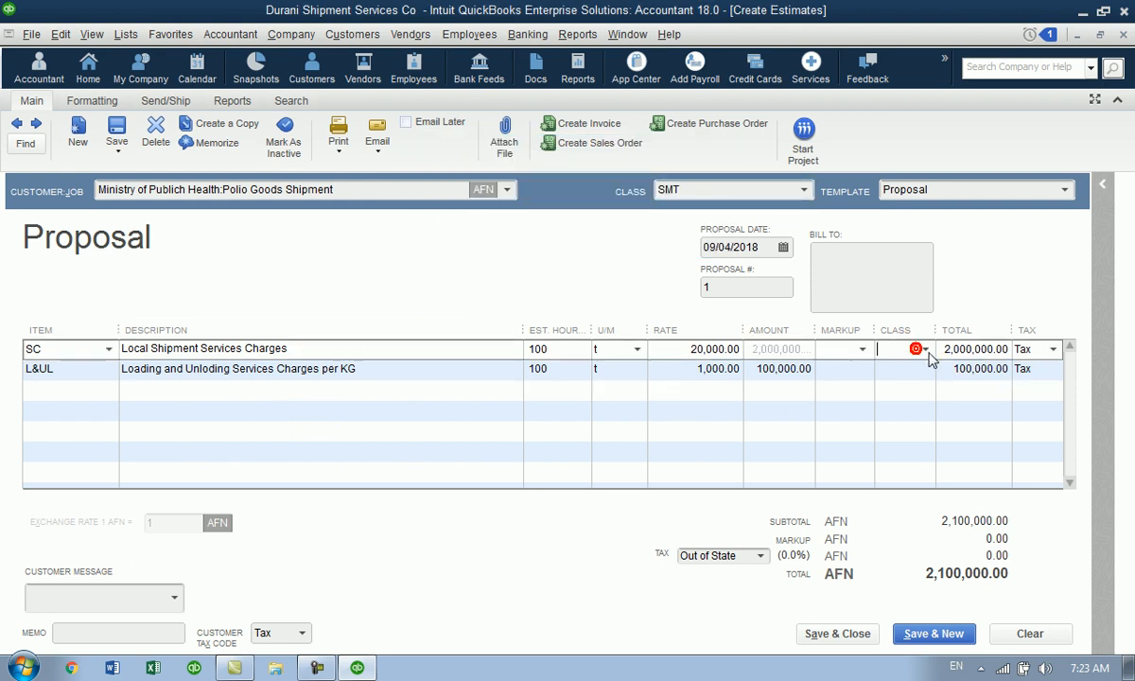
type("S")
left_click(905, 409)
left_click(892, 370)
type("S")
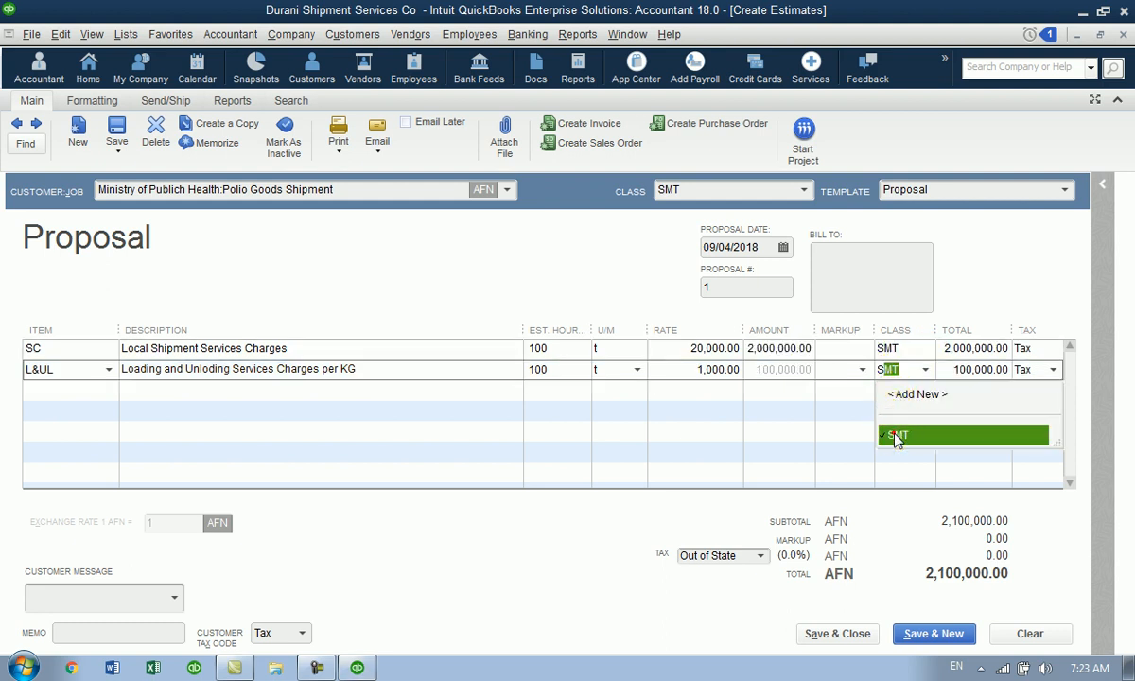
left_click(890, 435)
left_click(881, 388)
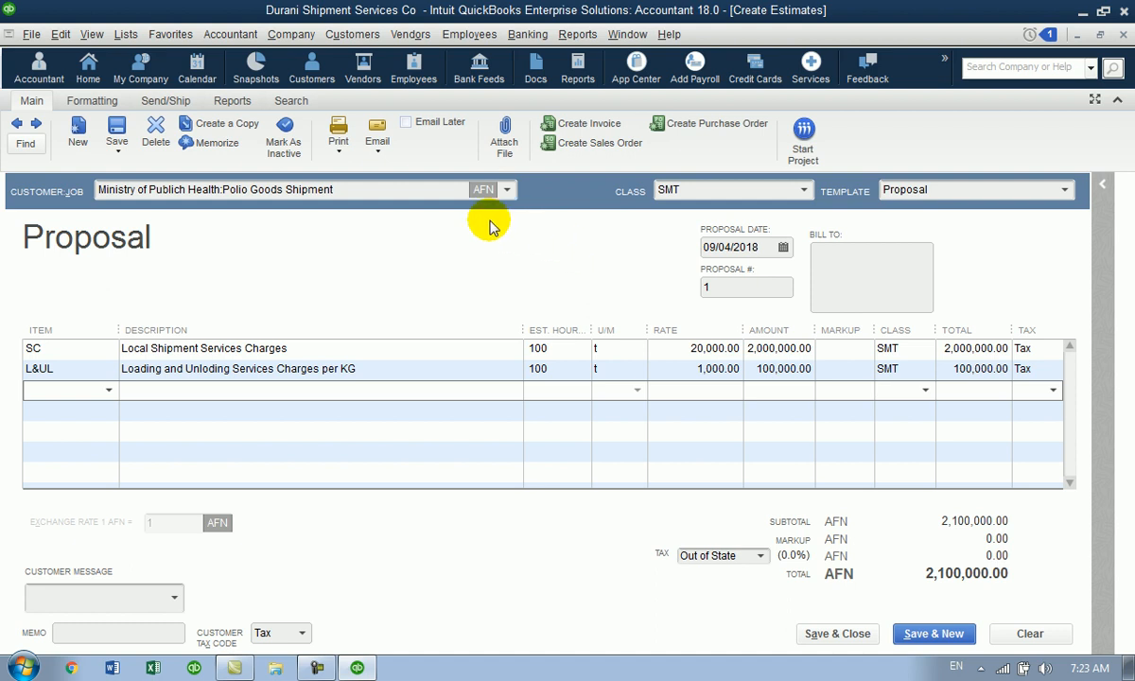
left_click(506, 190)
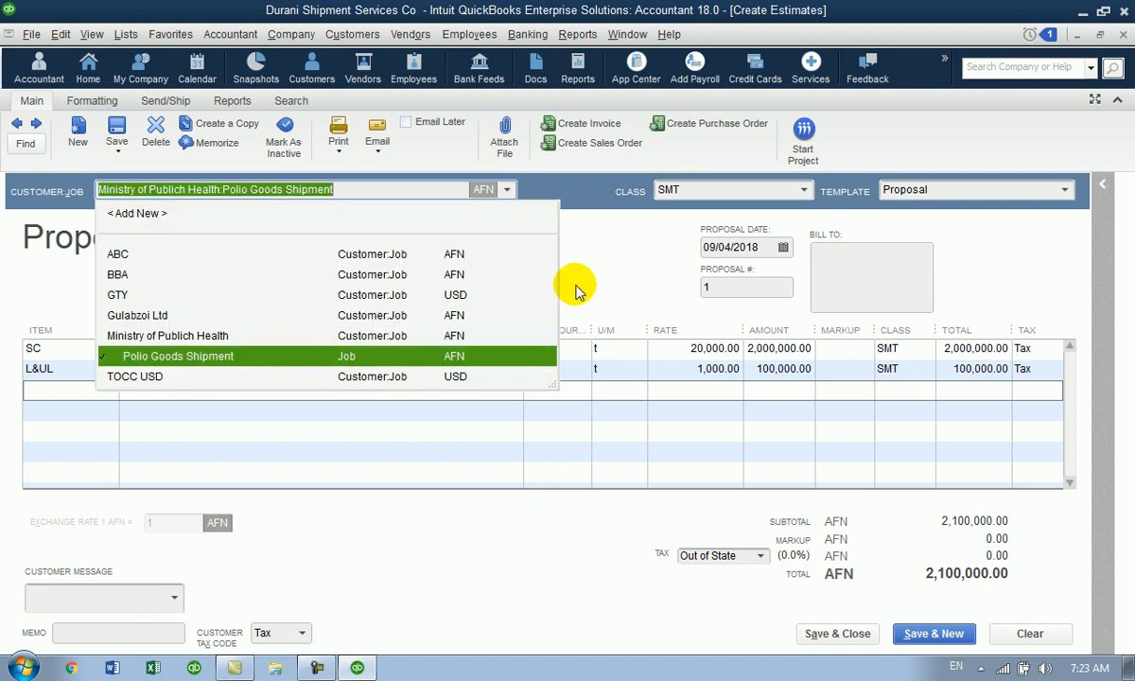
left_click(568, 227)
left_click(575, 36)
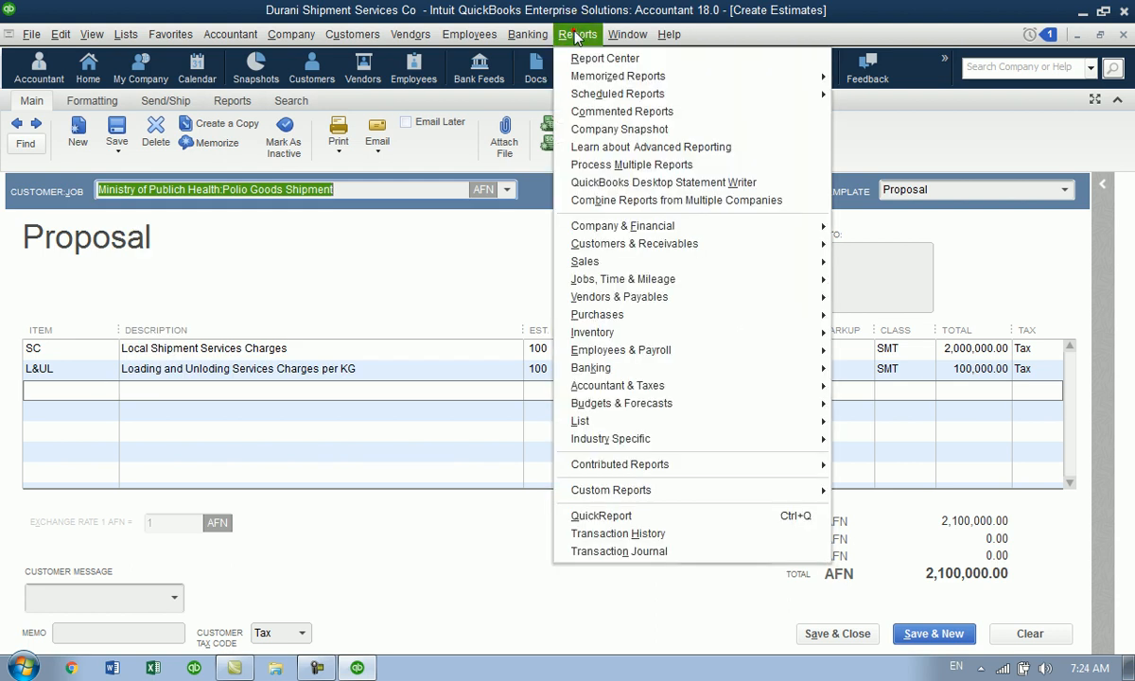
mouse_move(622, 289)
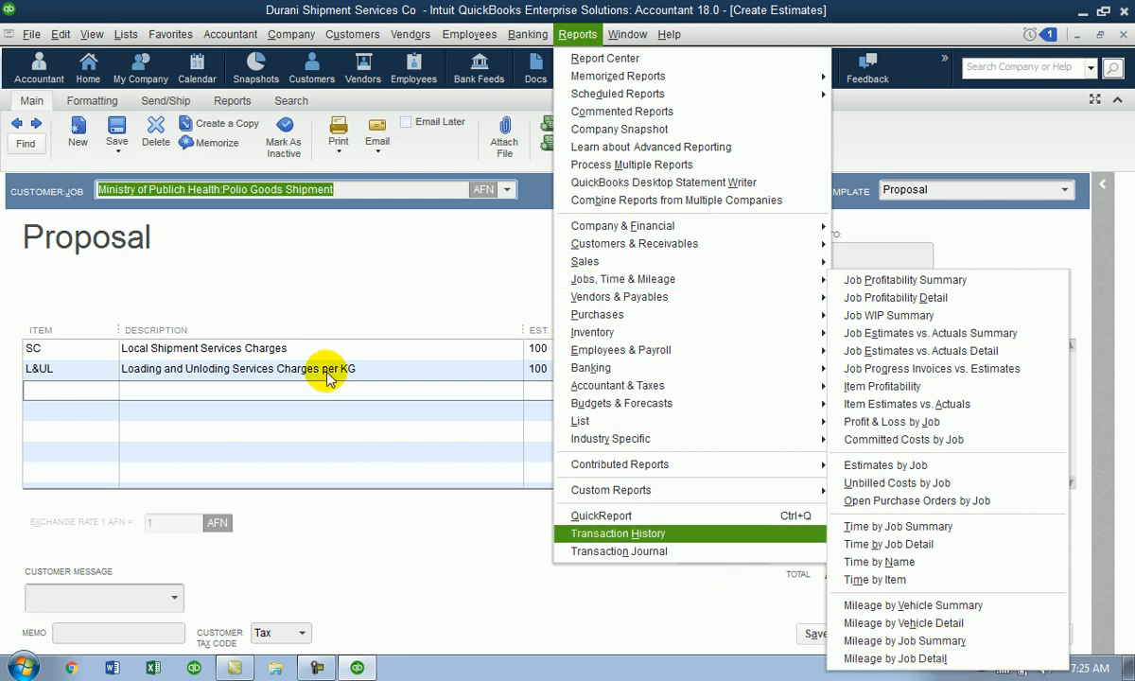
left_click(303, 288)
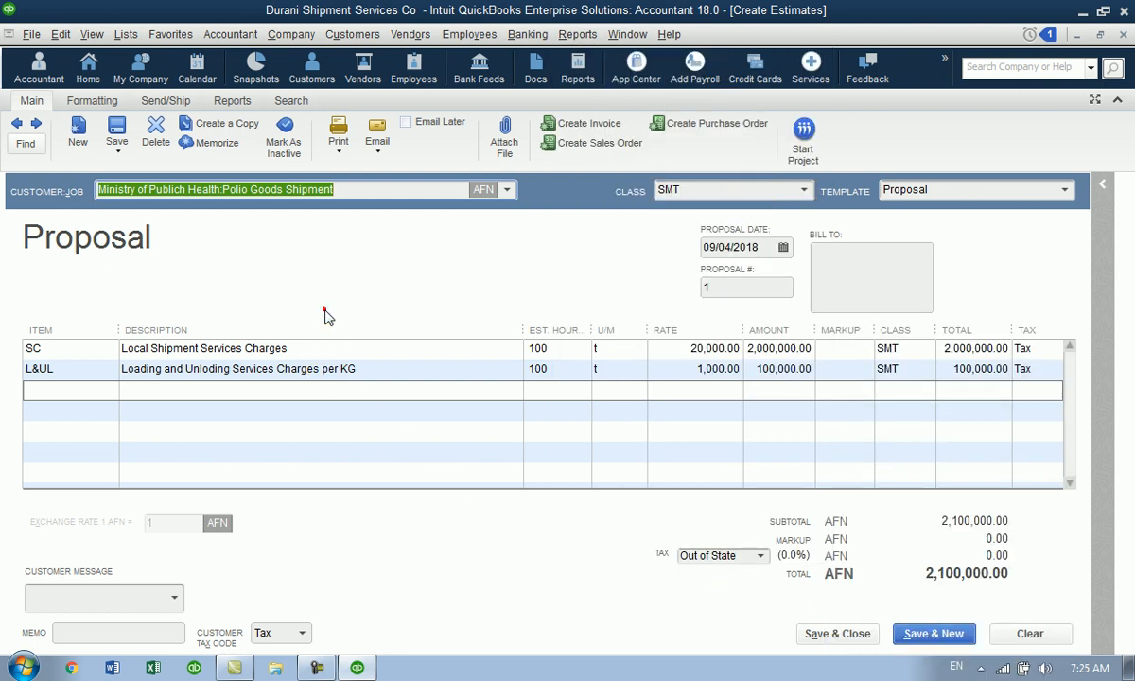
- Enter PSC as the third line item on the estimate and add it as a new Service item
left_click(95, 389)
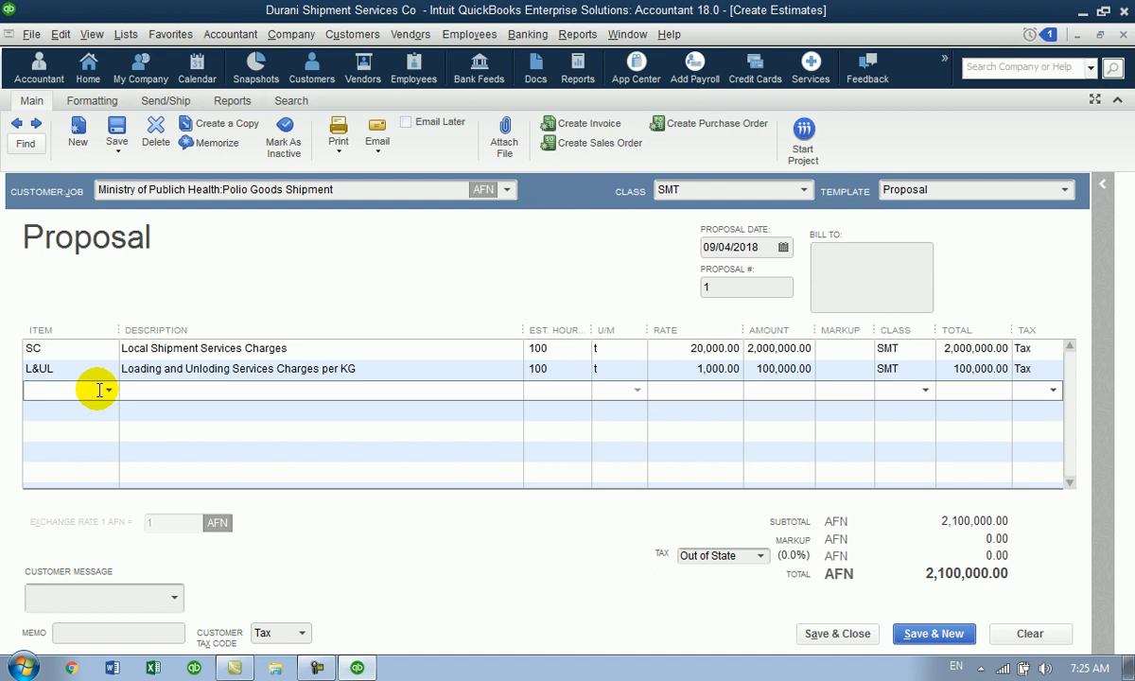
type("PSC")
key("Tab")
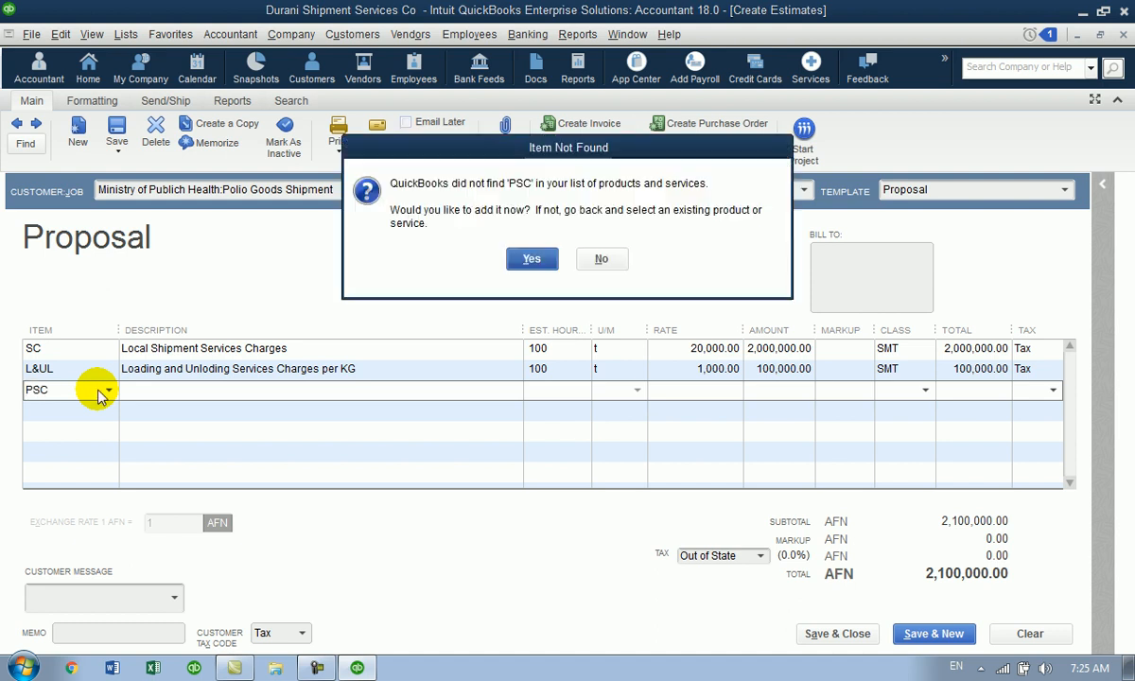
left_click(515, 258)
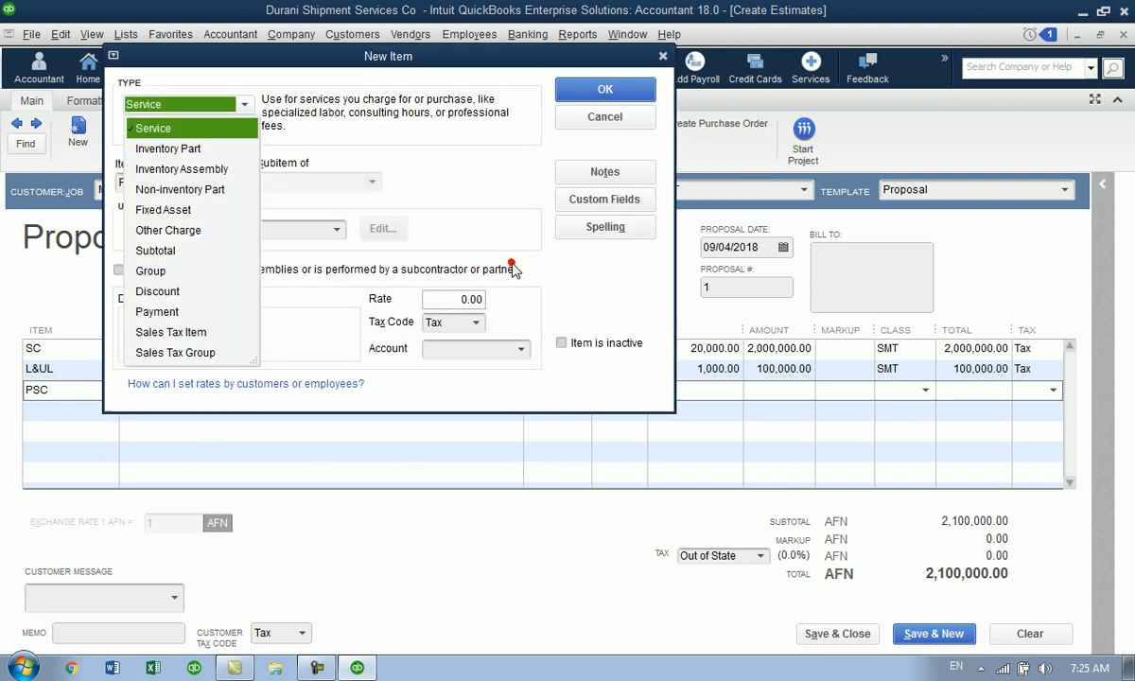
left_click(162, 129)
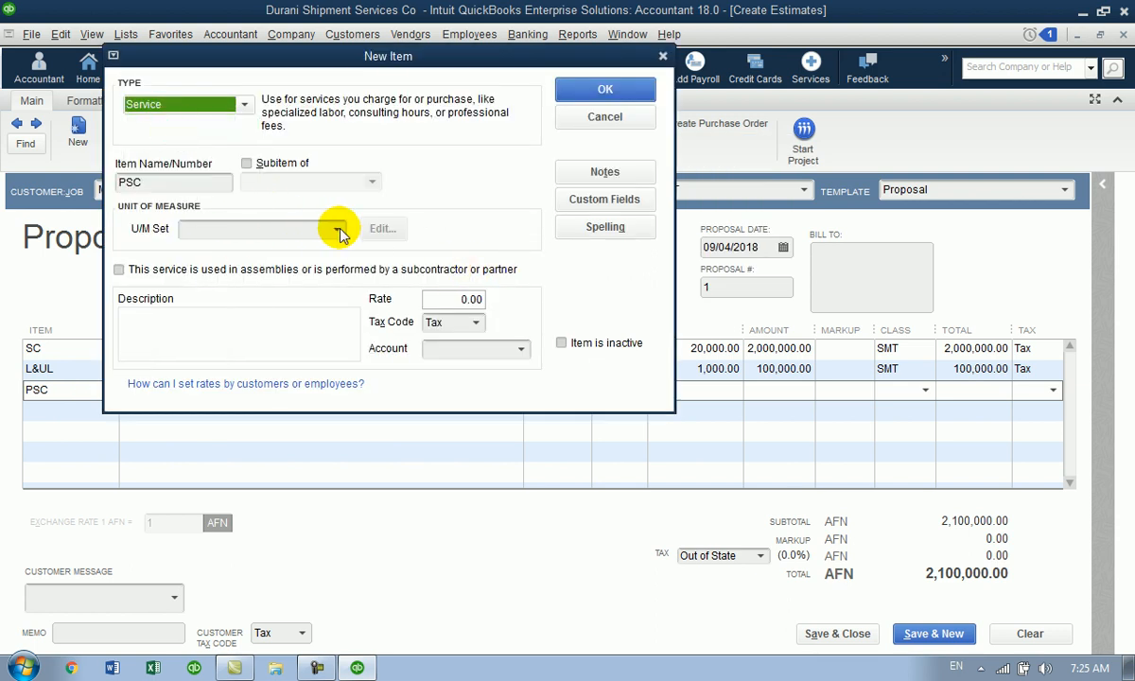
left_click(328, 227)
left_click(265, 340)
left_click(188, 308)
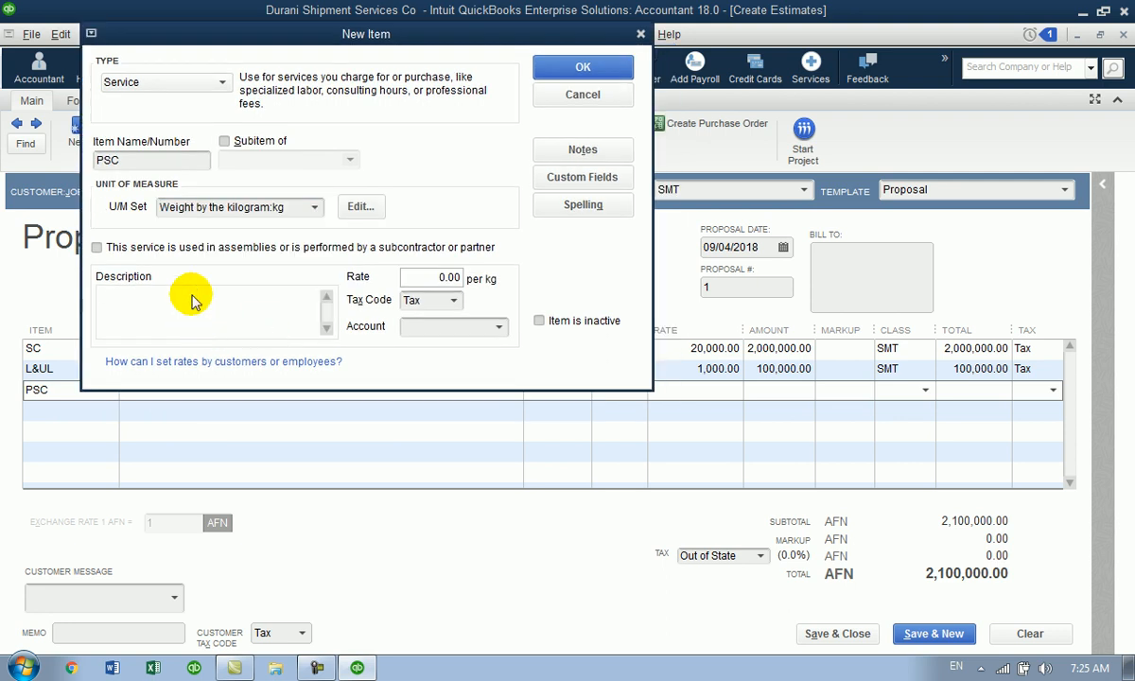
- Start a new Time unit-of-measure set for PSC with Hour as the base unit, turning off the time-tracking message for the future
left_click(304, 206)
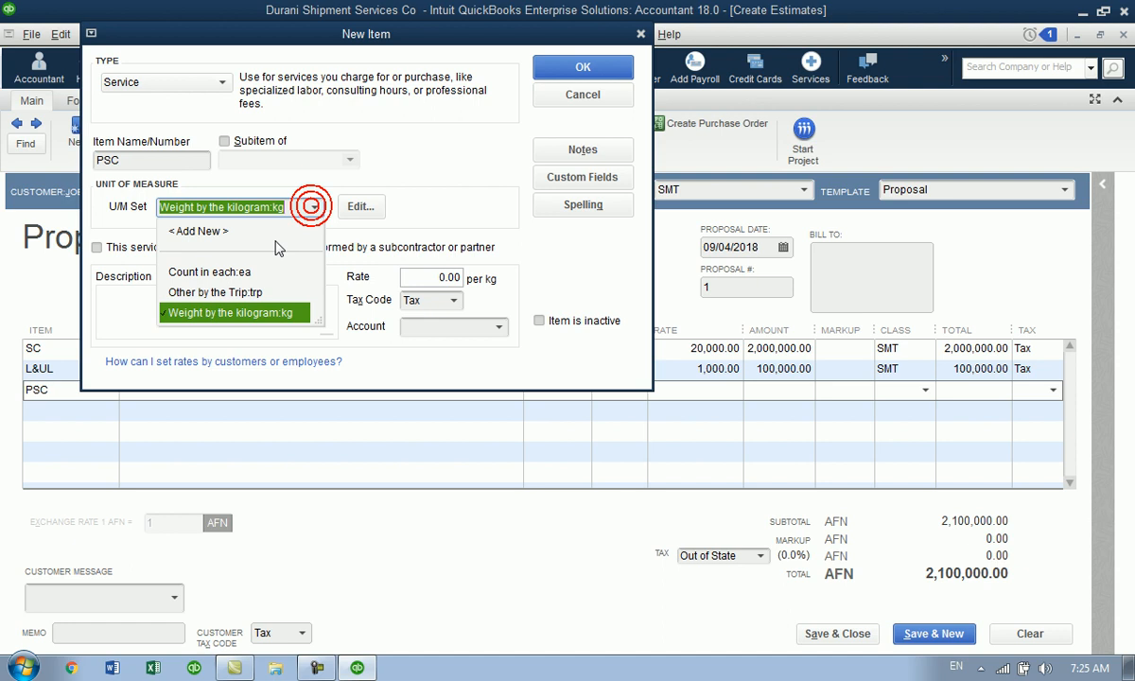
left_click(208, 232)
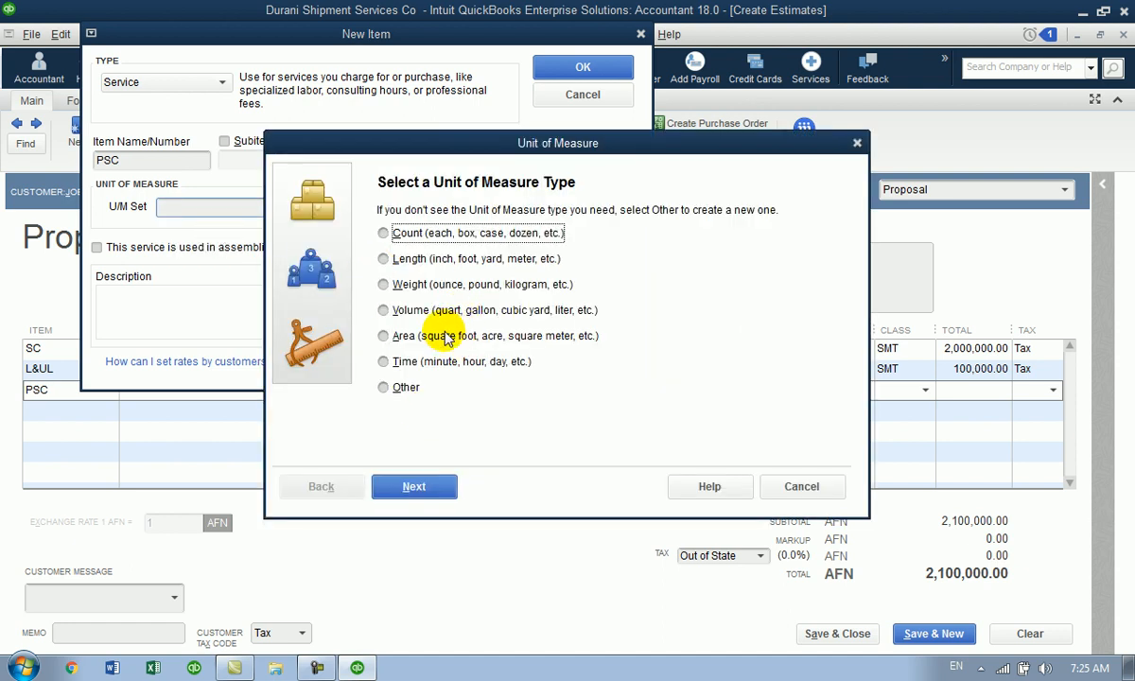
left_click(399, 361)
left_click(416, 487)
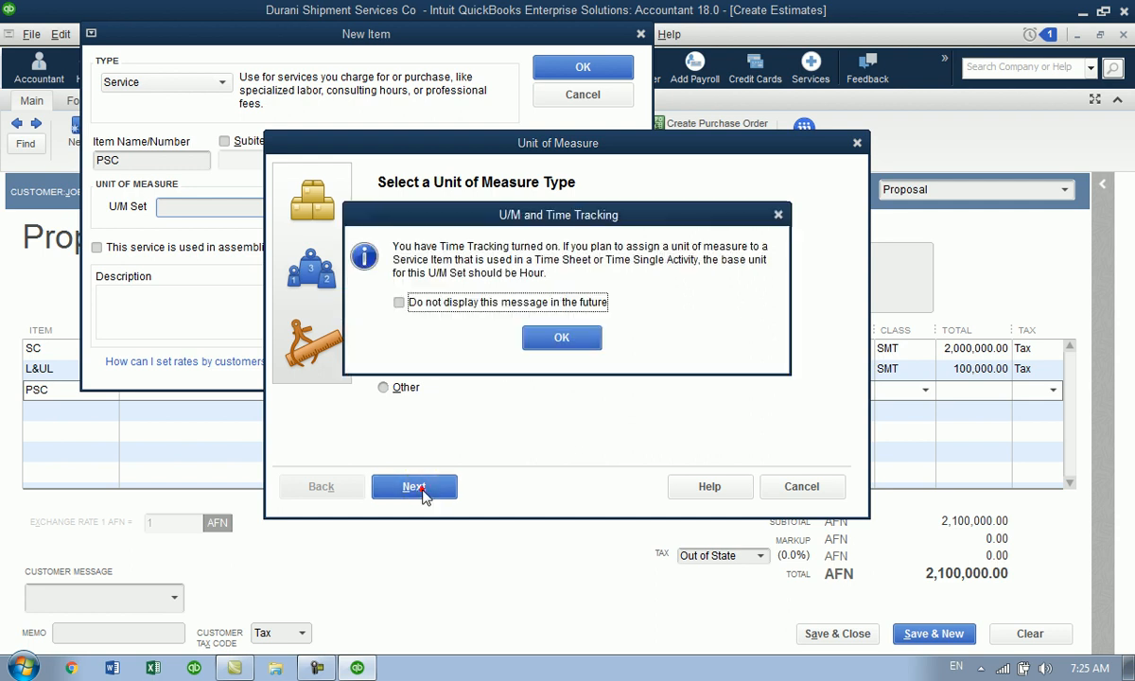
left_click(425, 302)
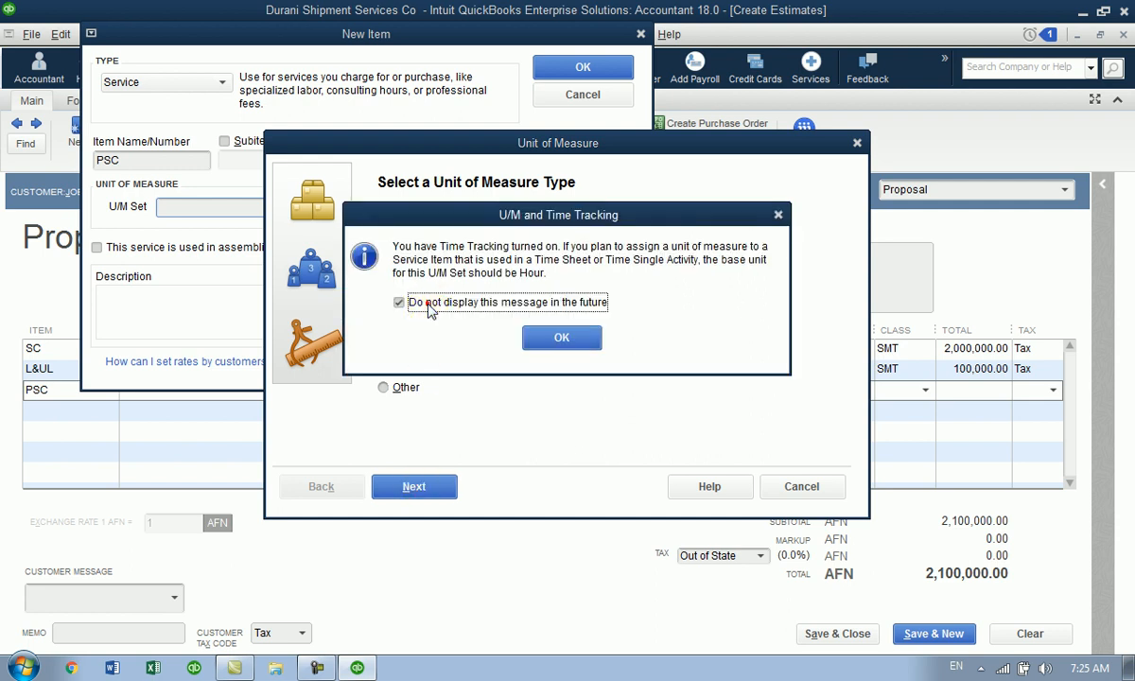
left_click(534, 338)
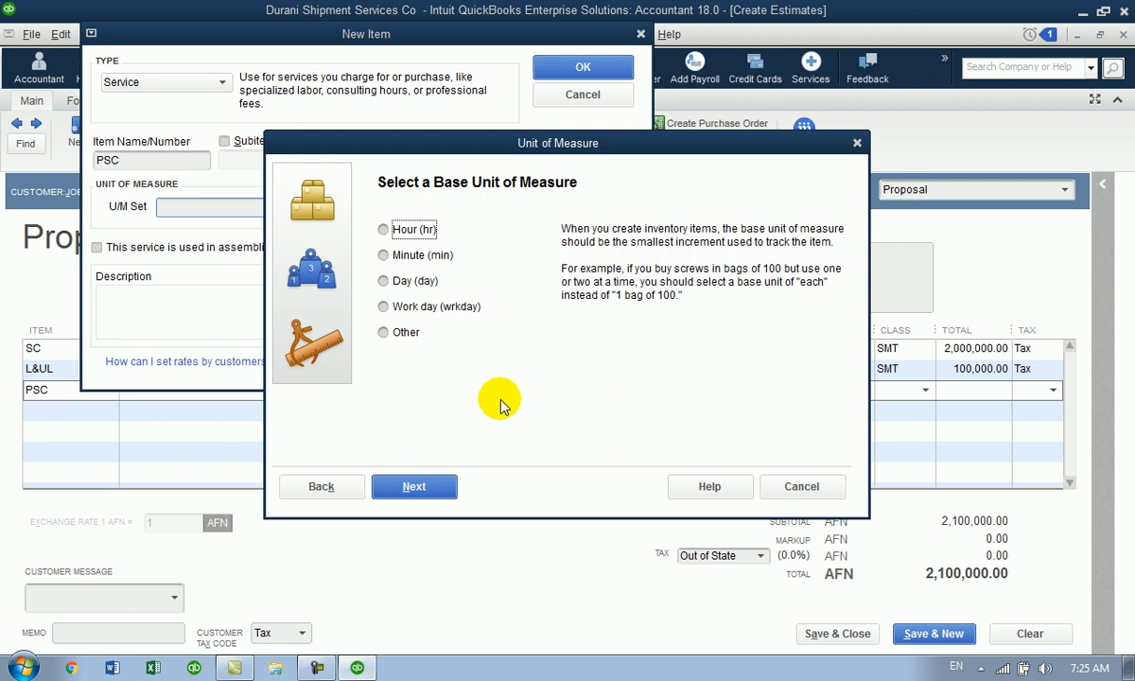
left_click(412, 283)
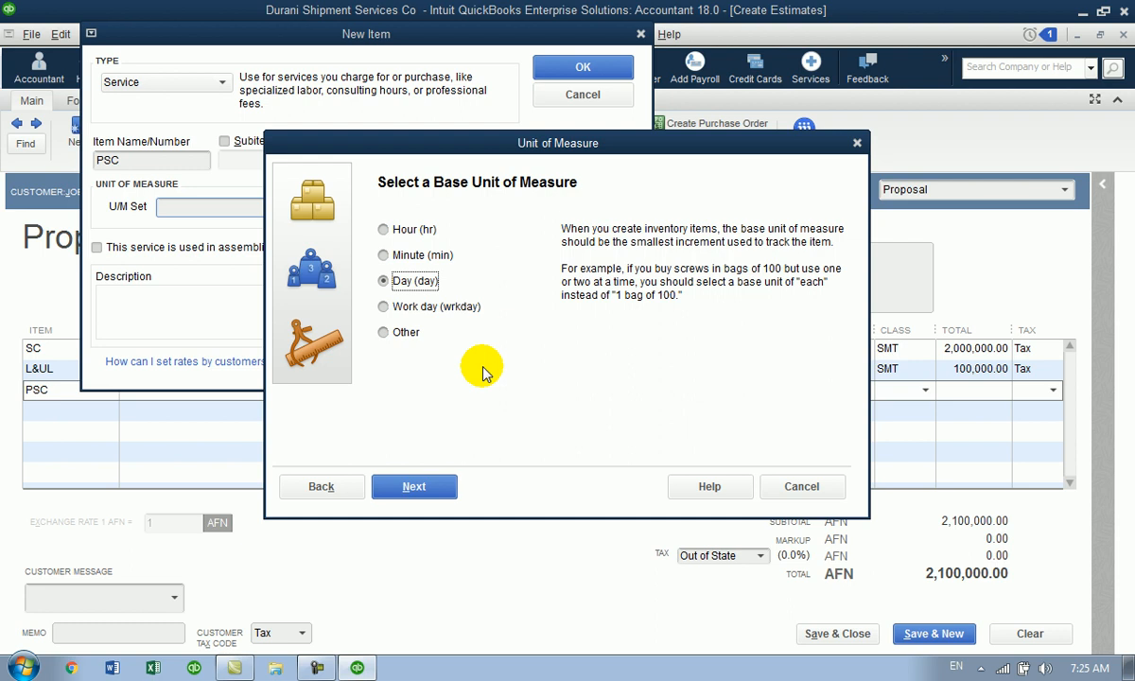
left_click(420, 233)
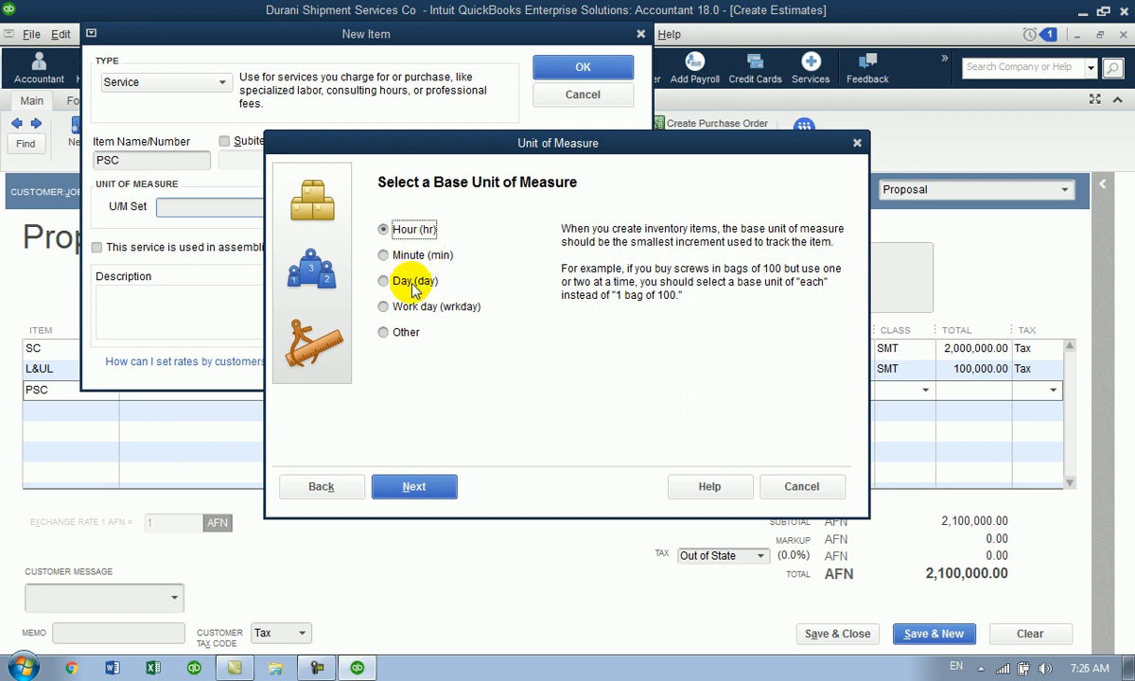
left_click(413, 488)
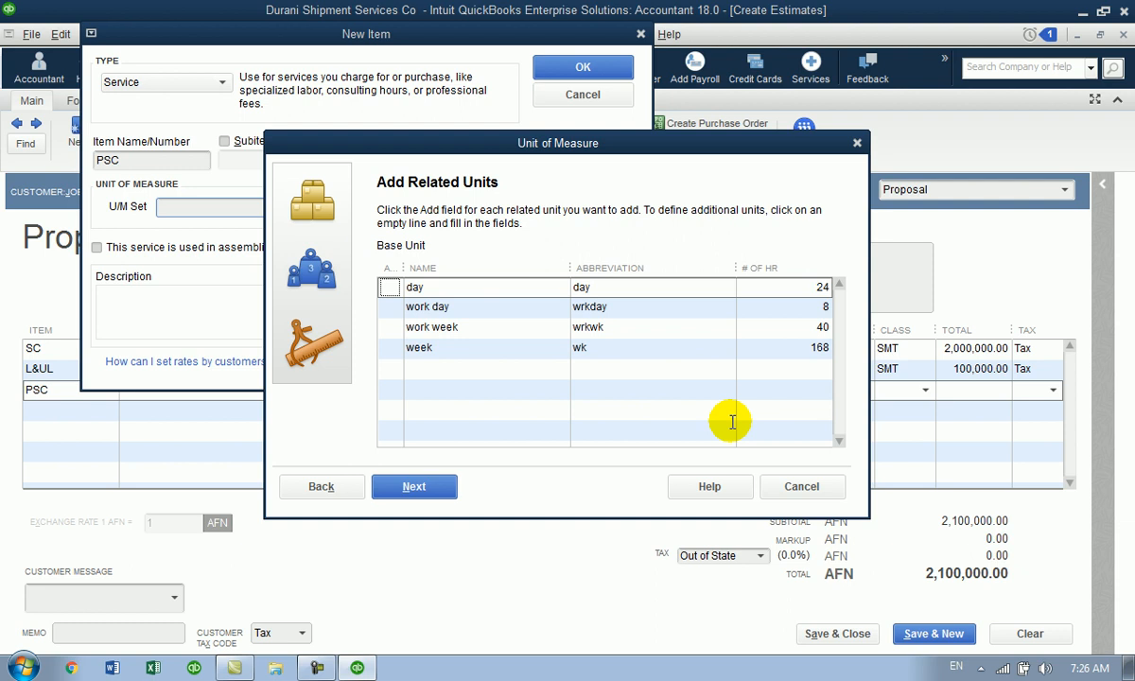
- Add day, work day, work week and week as related units of the hour-based set
left_click(387, 286)
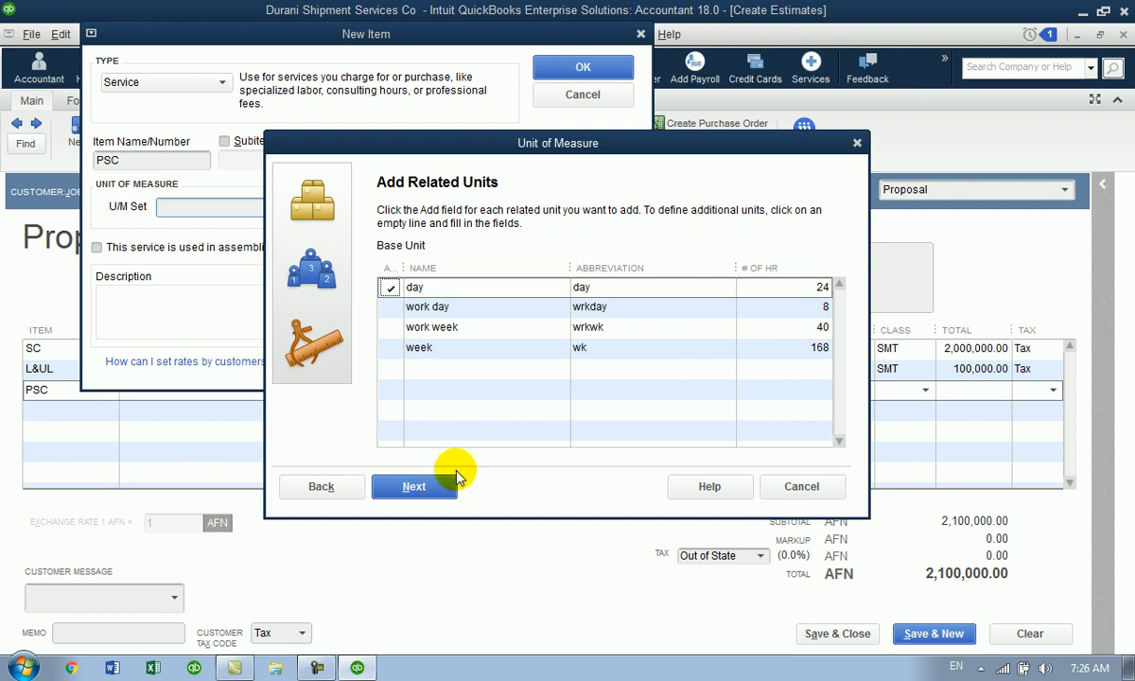
left_click(389, 307)
left_click(391, 327)
left_click(391, 347)
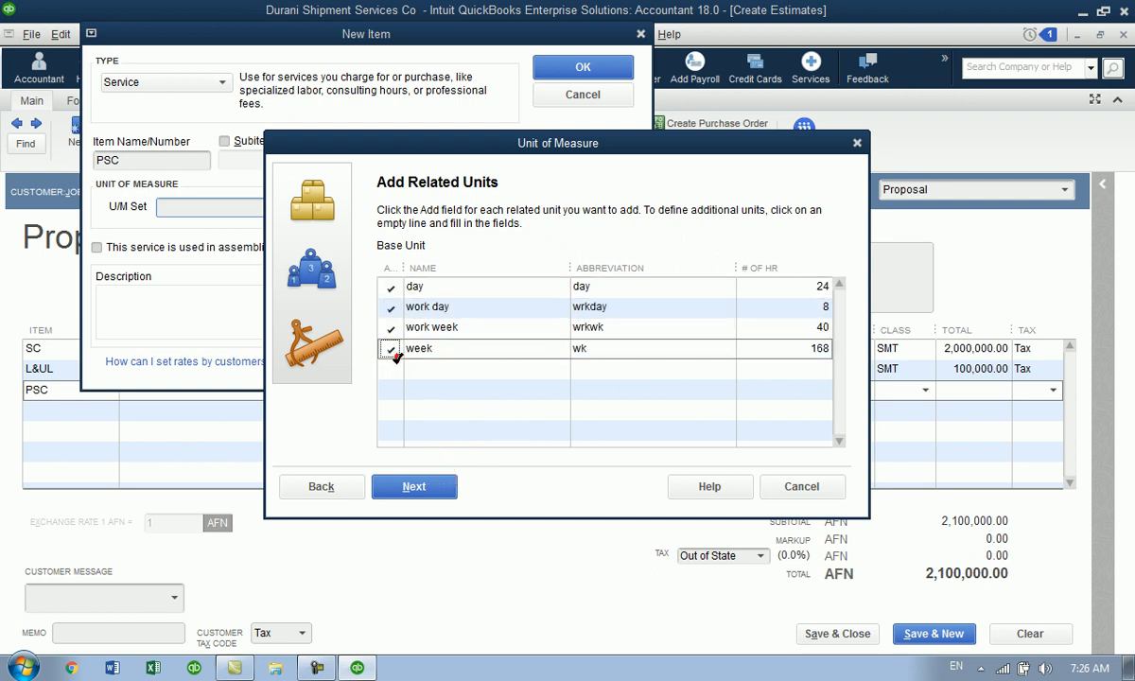
left_click(443, 486)
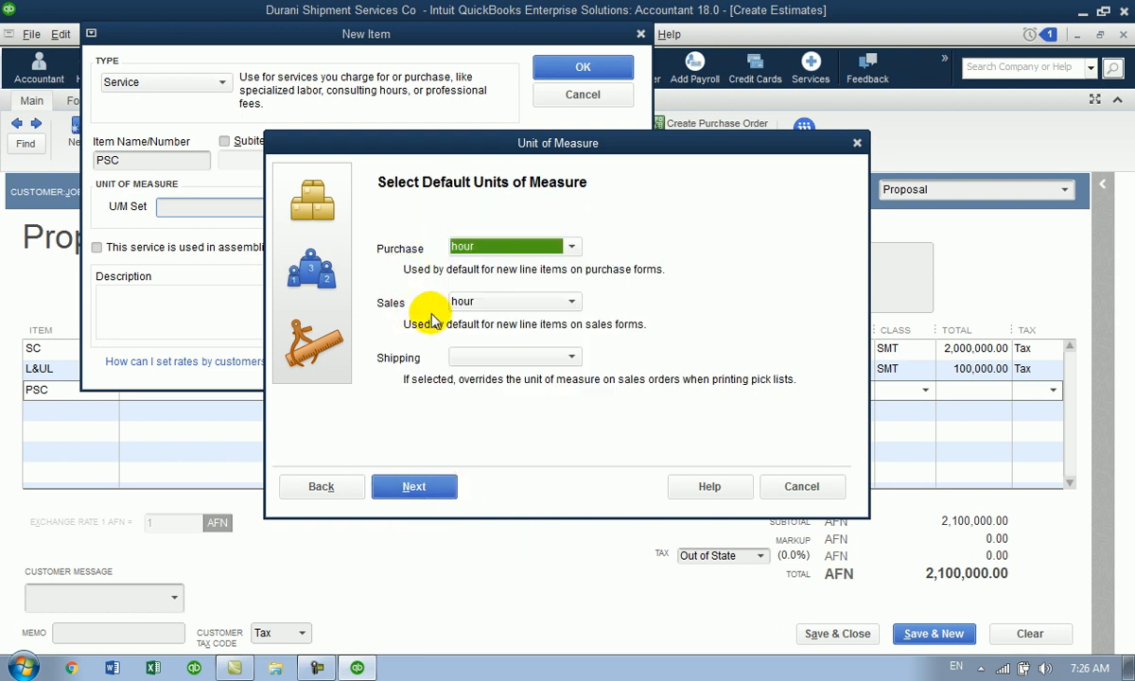
- Choose a default shipping unit and finish the unit-of-measure set under its suggested name
left_click(482, 358)
left_click(481, 401)
left_click(441, 486)
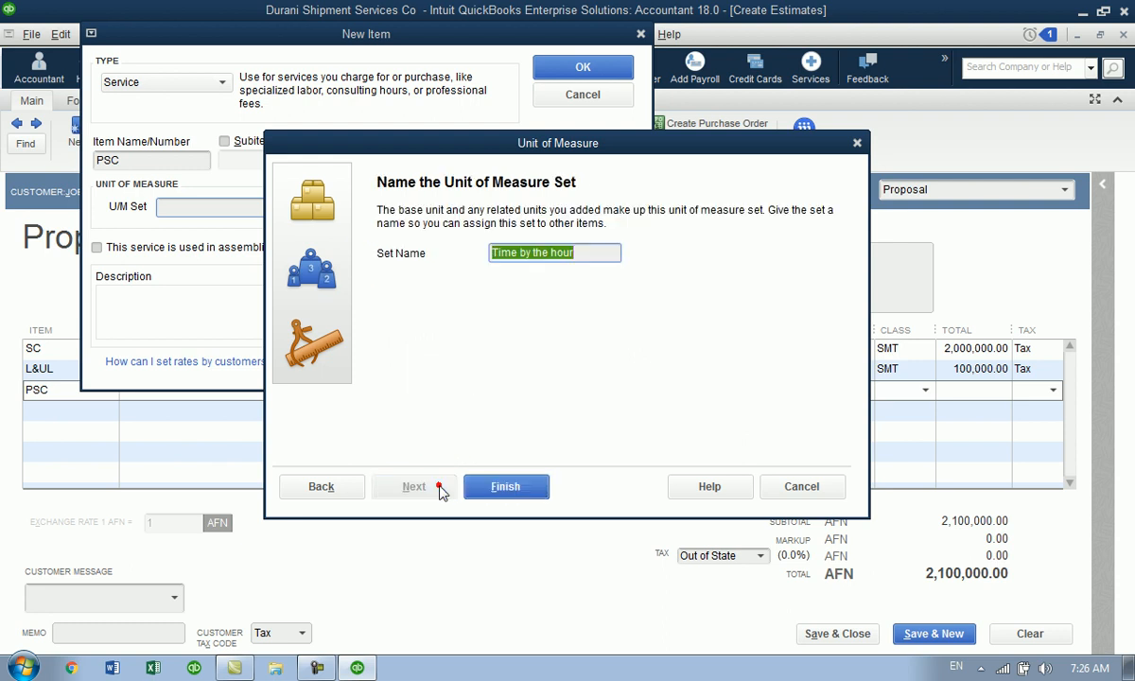
left_click(515, 487)
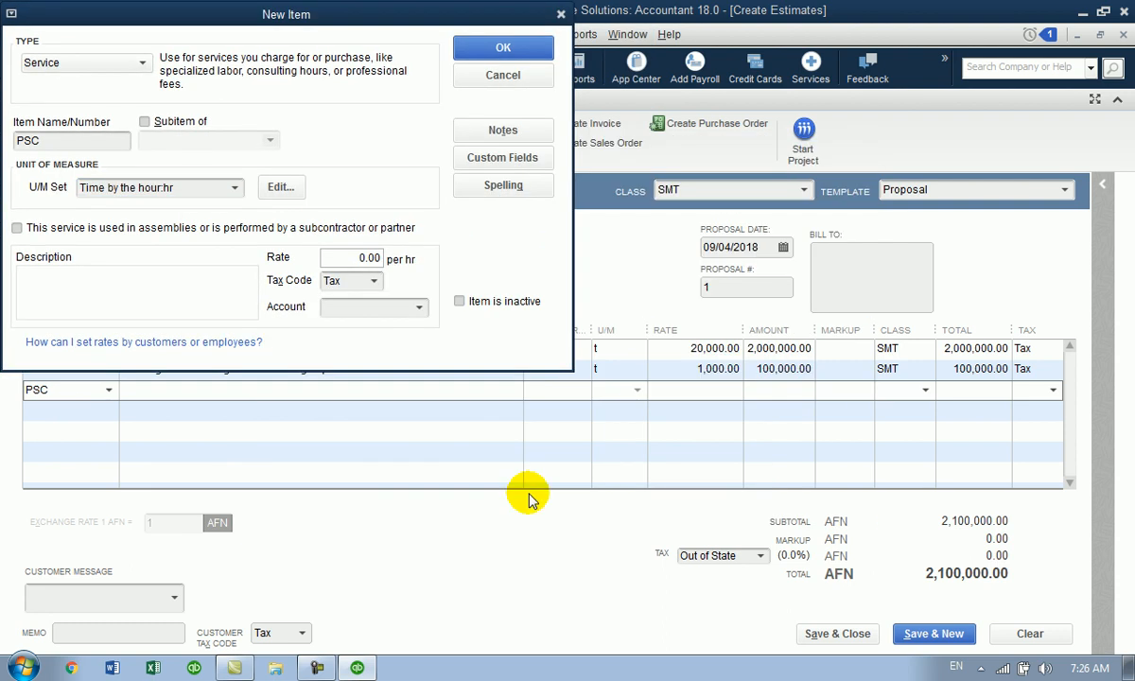
- Enter "Parking Services Charges per hours" as the description of the PSC item
left_click(127, 296)
type("P")
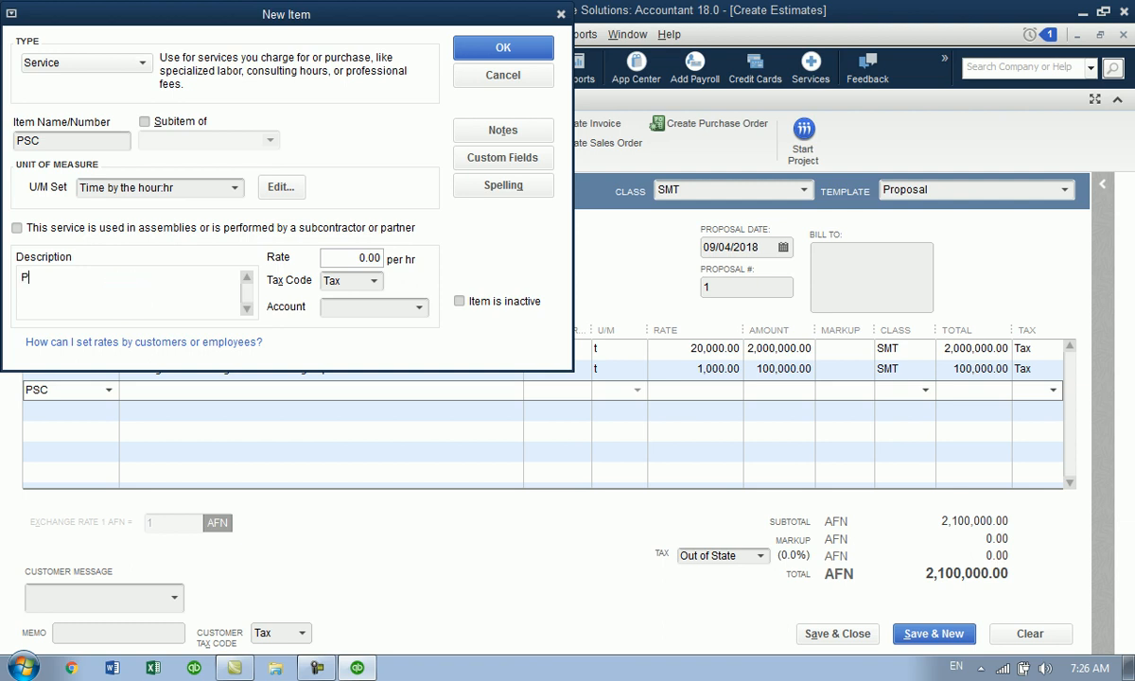
type("arking Services Cha")
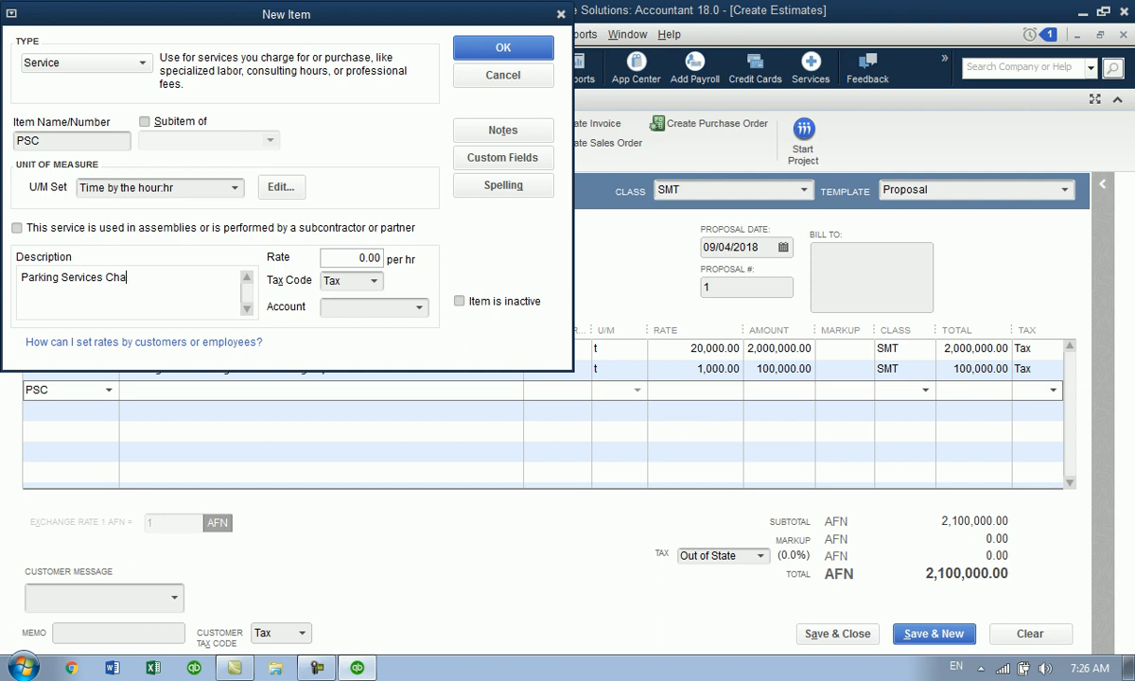
type("rges per hours")
key("Tab")
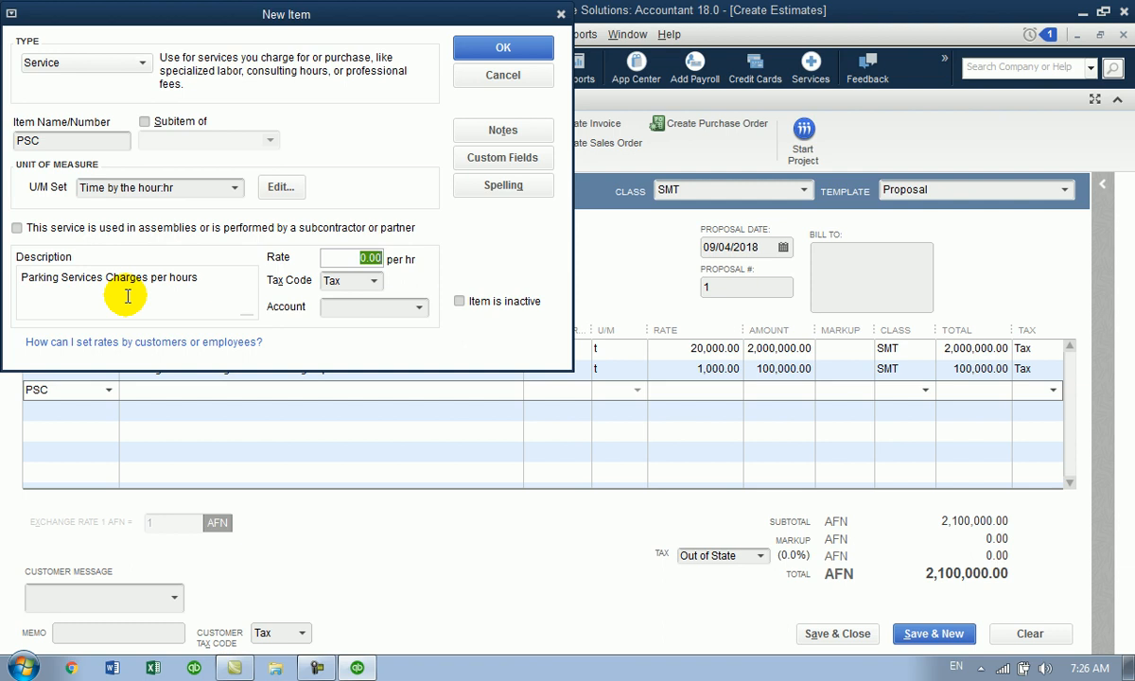
- Set PSC's rate to 0.50 per hour with account 41000 Shipment Income, and save the item into the estimate line
type(".5")
key("Tab")
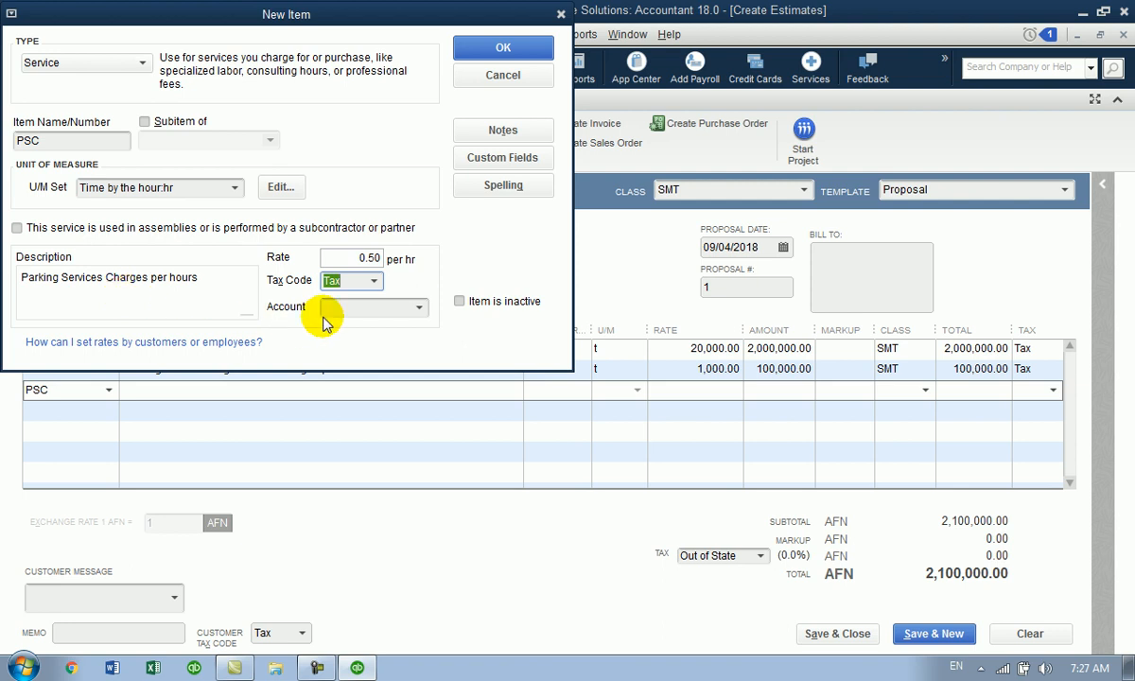
left_click(352, 310)
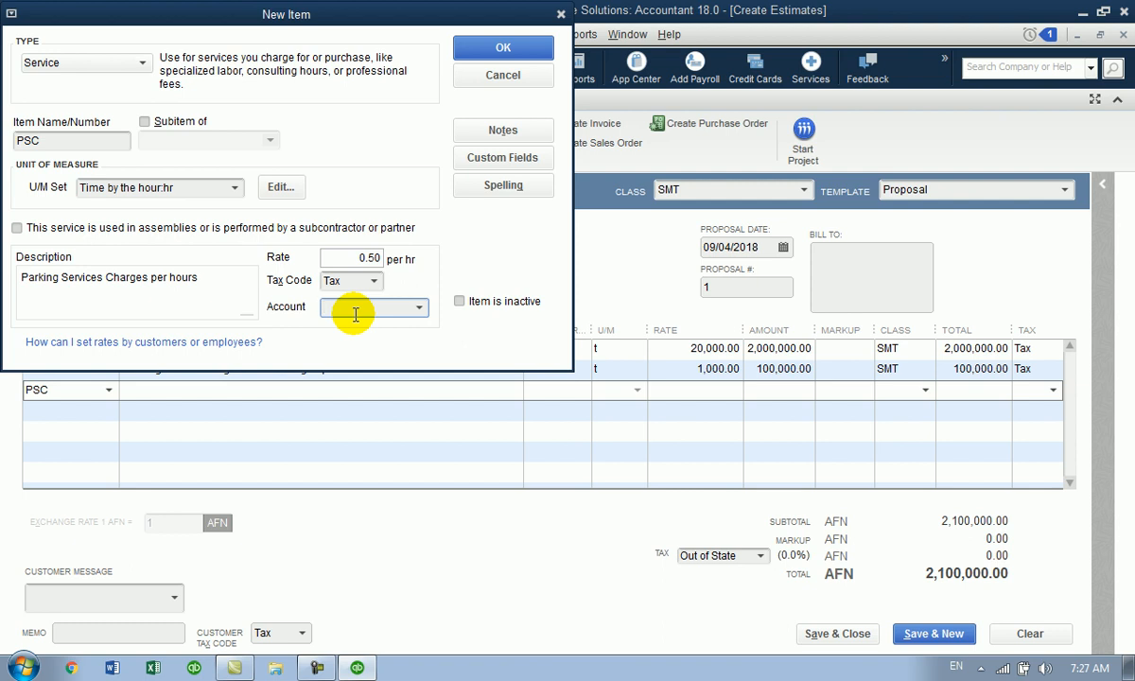
type("41000 · Shipment")
left_click(410, 397)
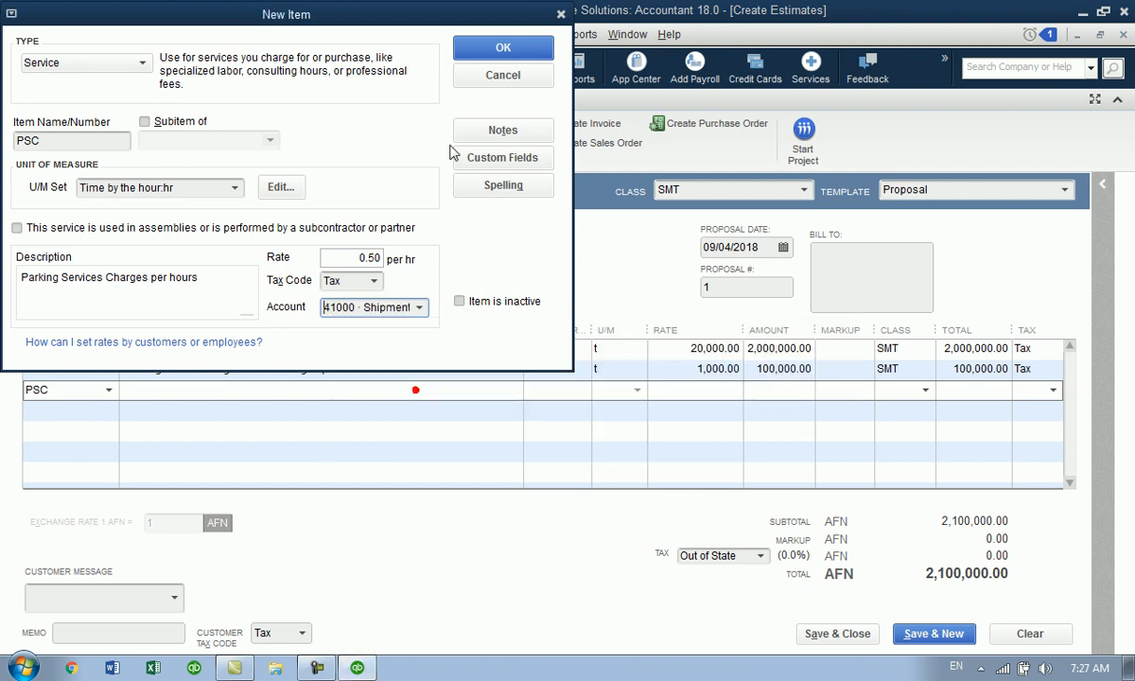
left_click(497, 50)
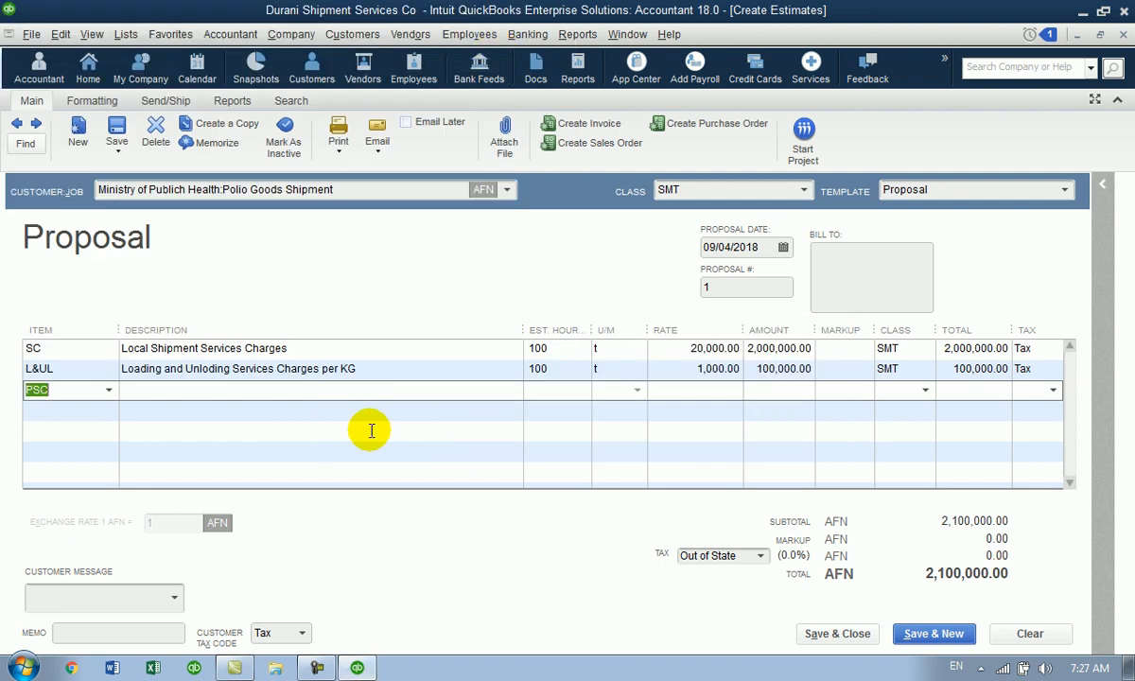
left_click(302, 390)
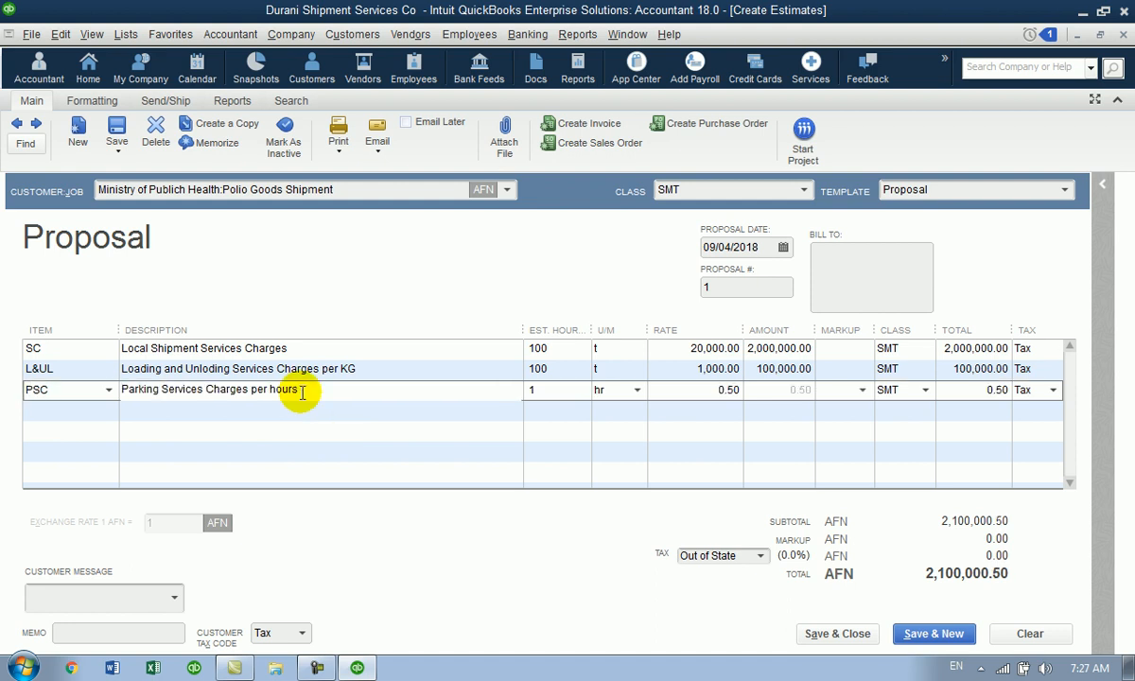
- Look up the 41000 Shipment Income account in the Chart of Accounts and return to the estimate
key("ctrl+a")
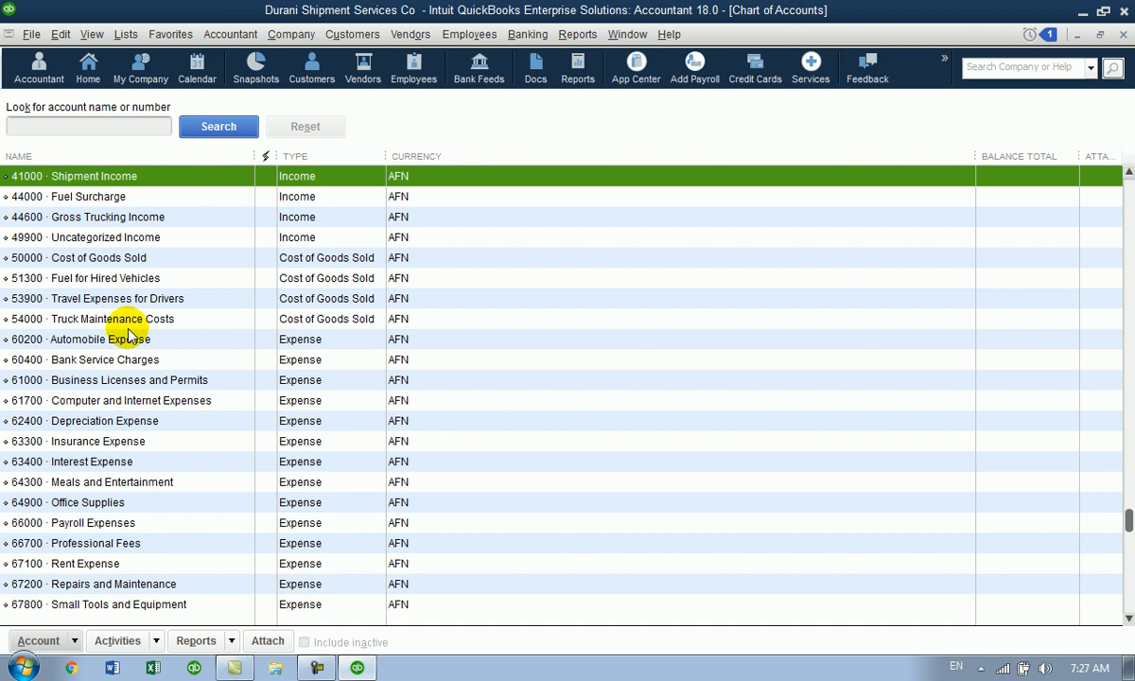
scroll(130, 336, "up", 4)
left_click(88, 402)
left_click(86, 407)
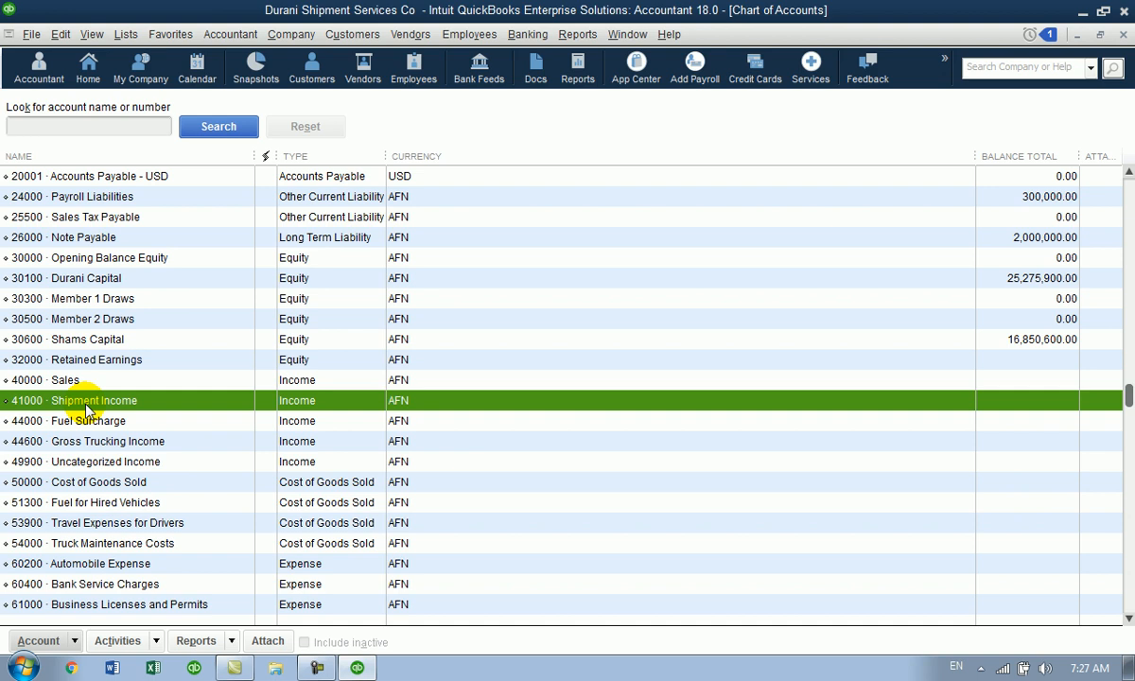
key("Escape")
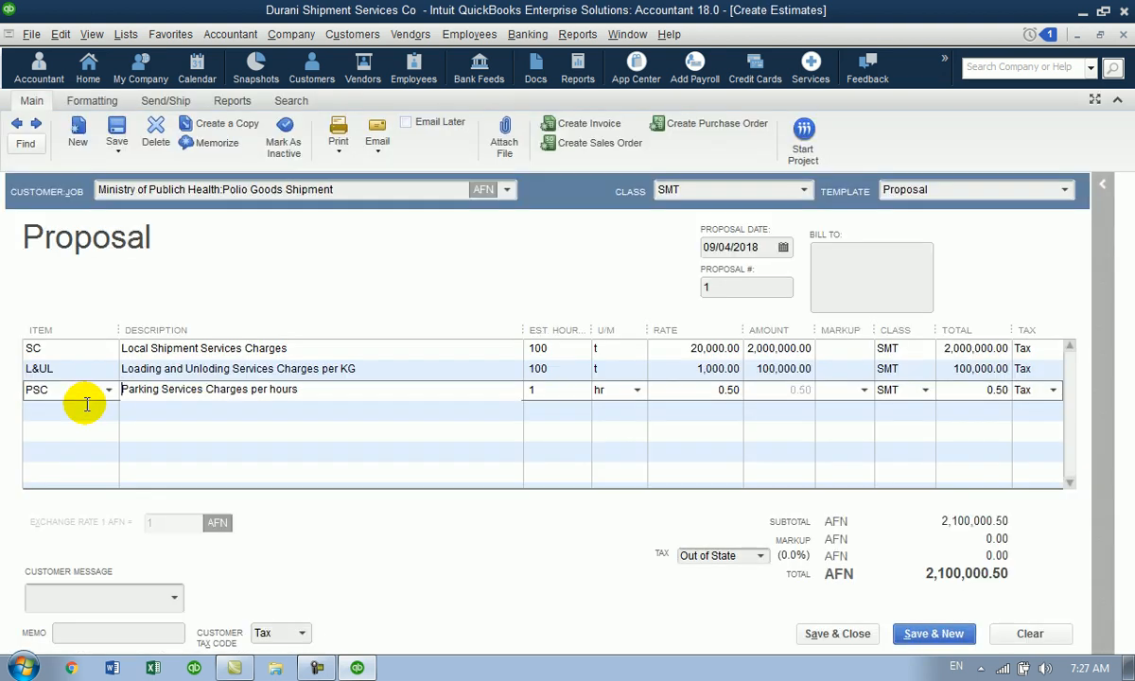
- Find 41000 Shipment Income in the Chart of Accounts and look over the available sales reports before returning to the estimate
key("ctrl+a")
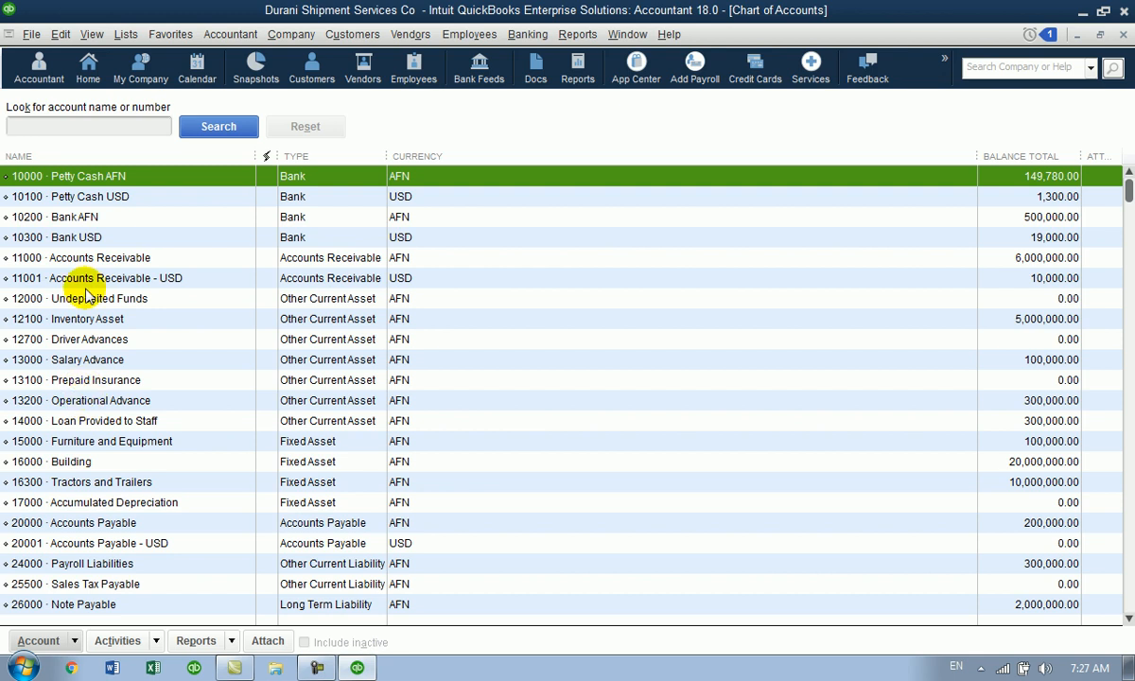
key("4")
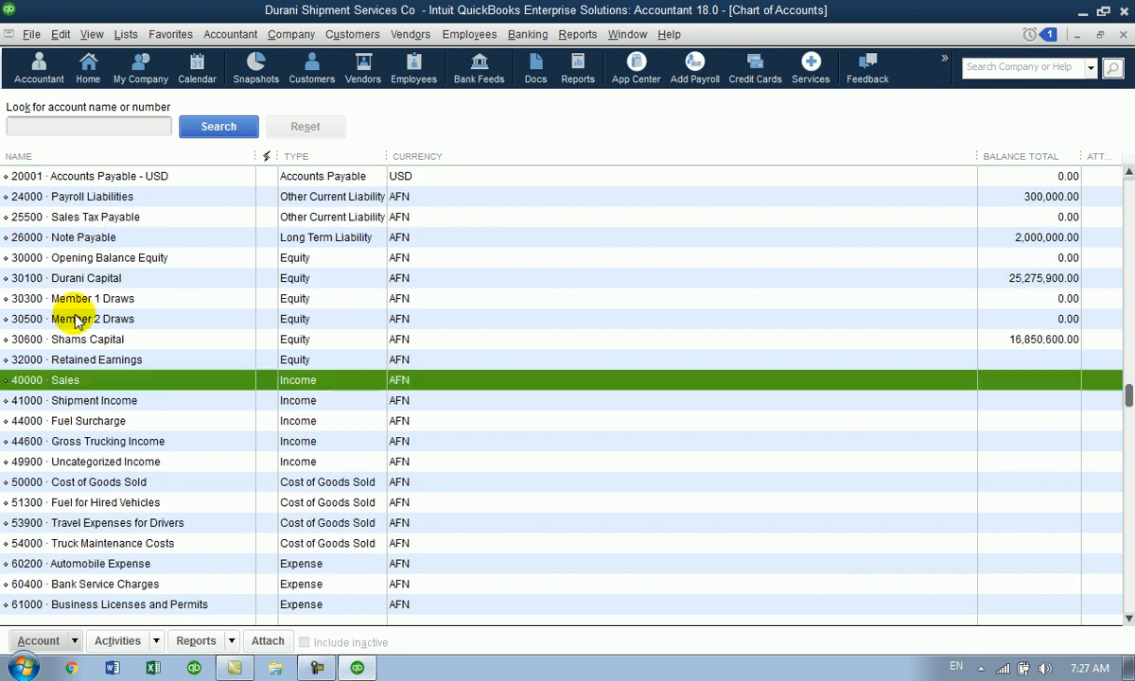
left_click(67, 406)
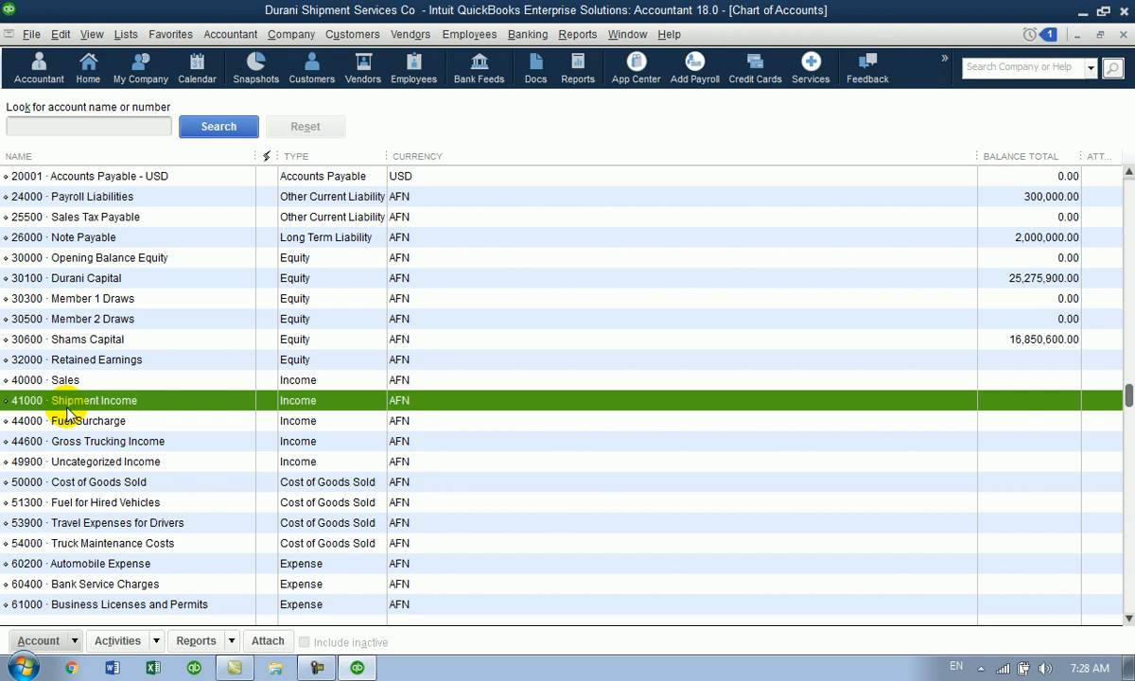
left_click(573, 35)
mouse_move(616, 262)
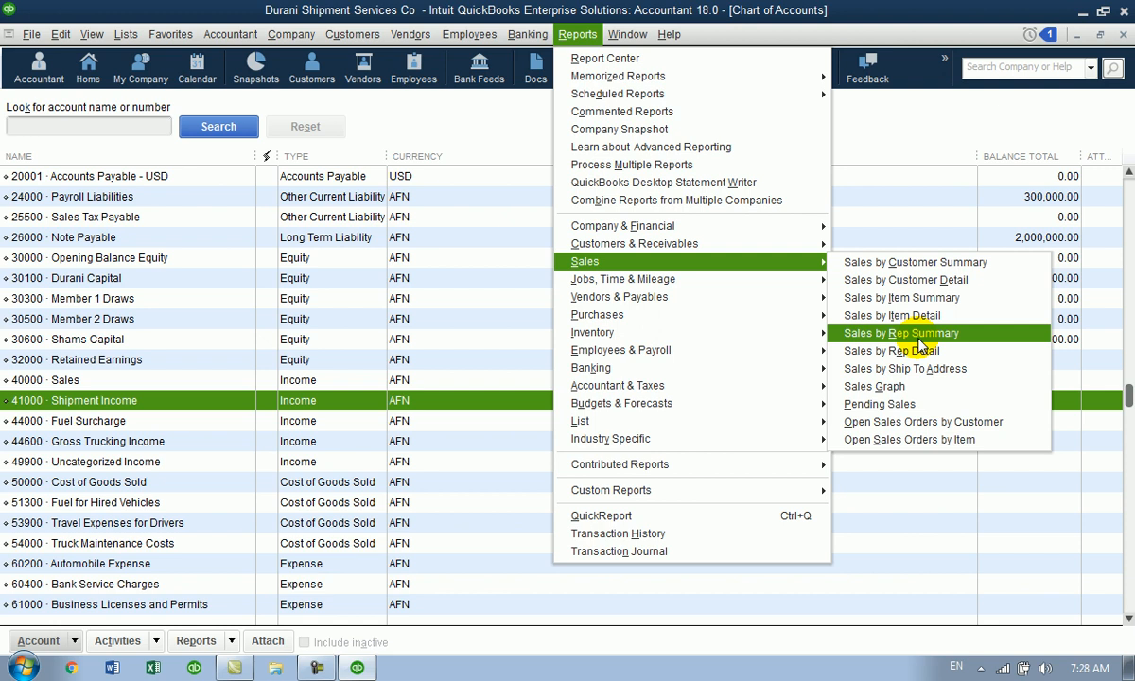
left_click(884, 156)
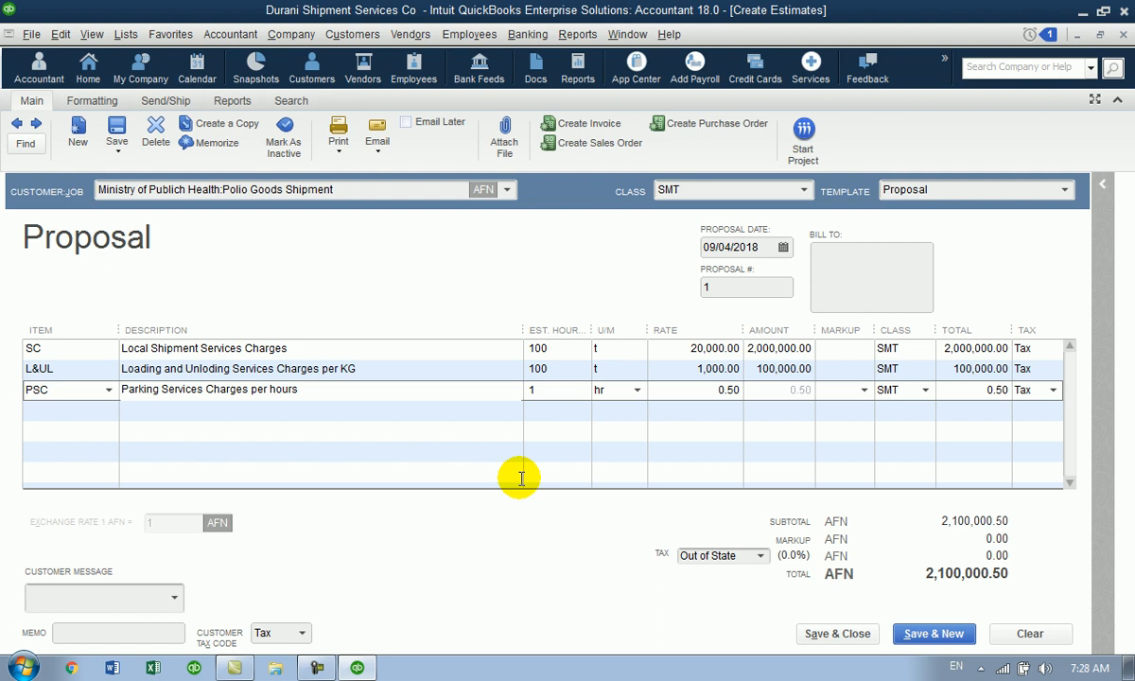
key("Tab")
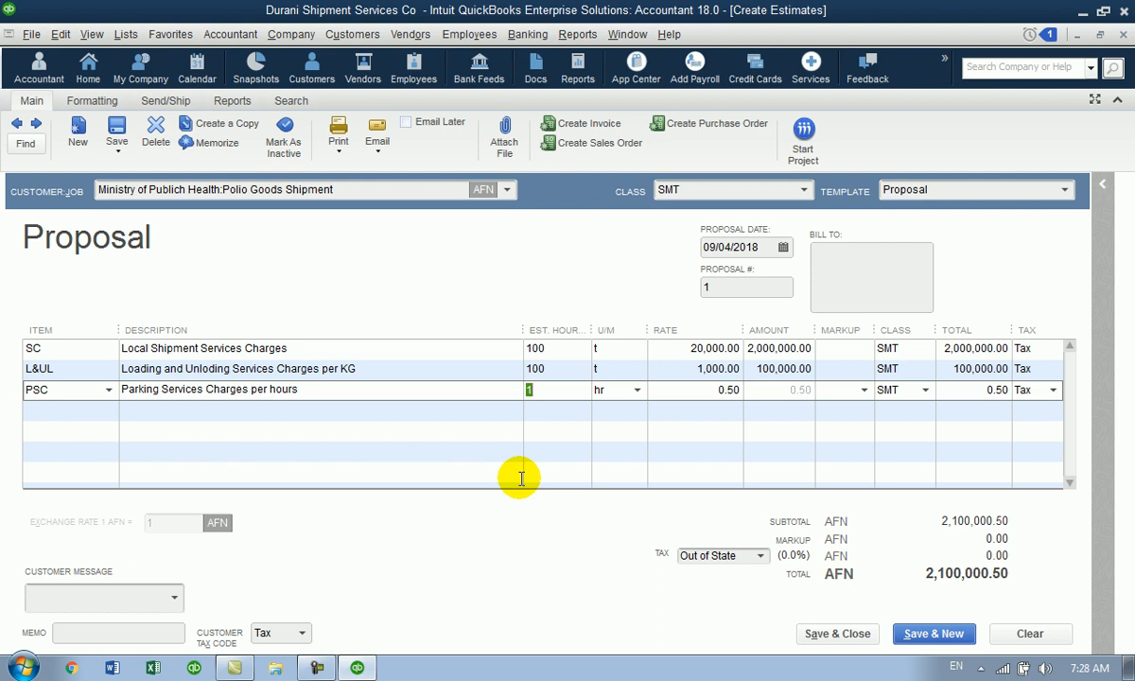
type("100")
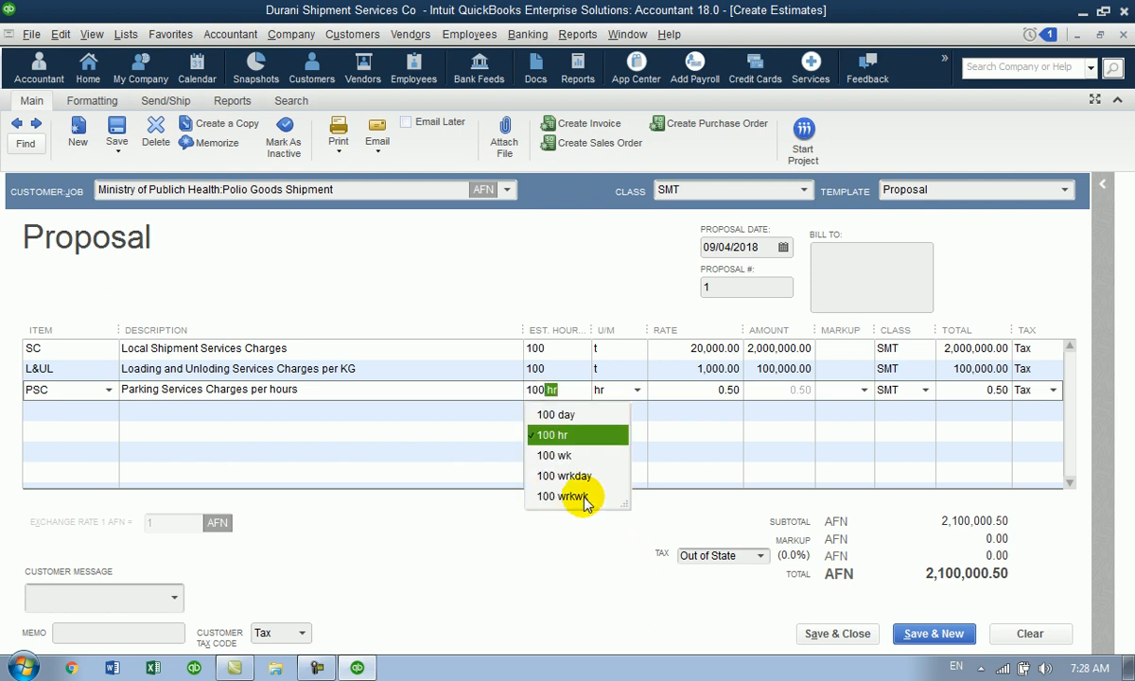
key("BackSpace")
key("BackSpace")
key("BackSpace")
key("BackSpace")
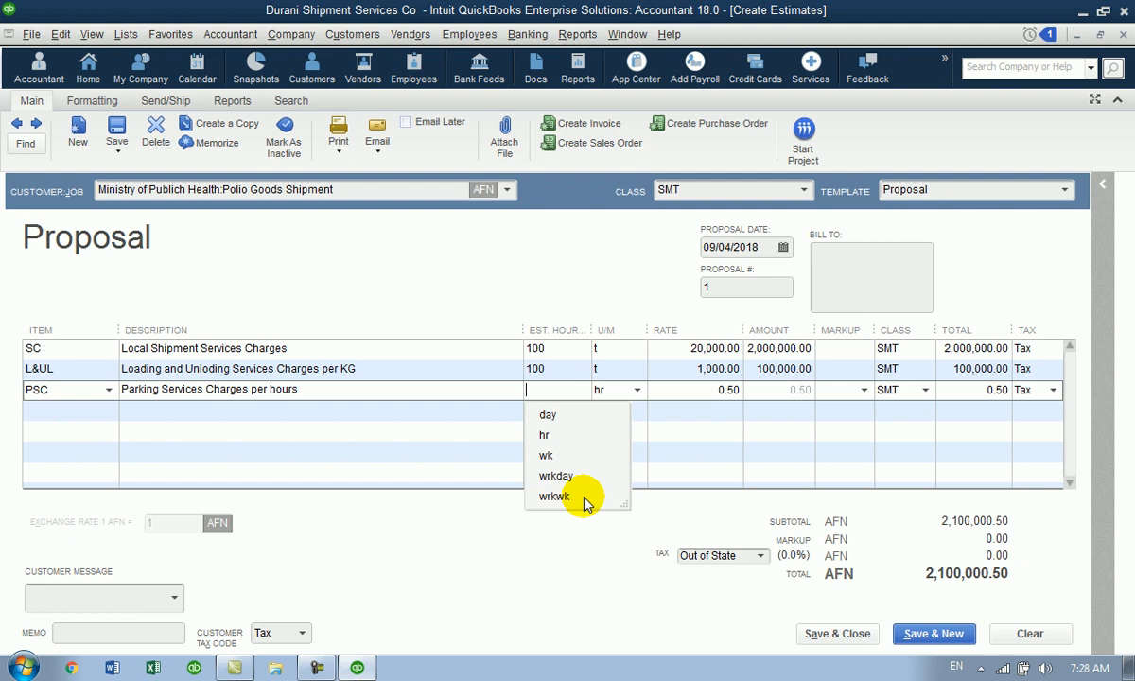
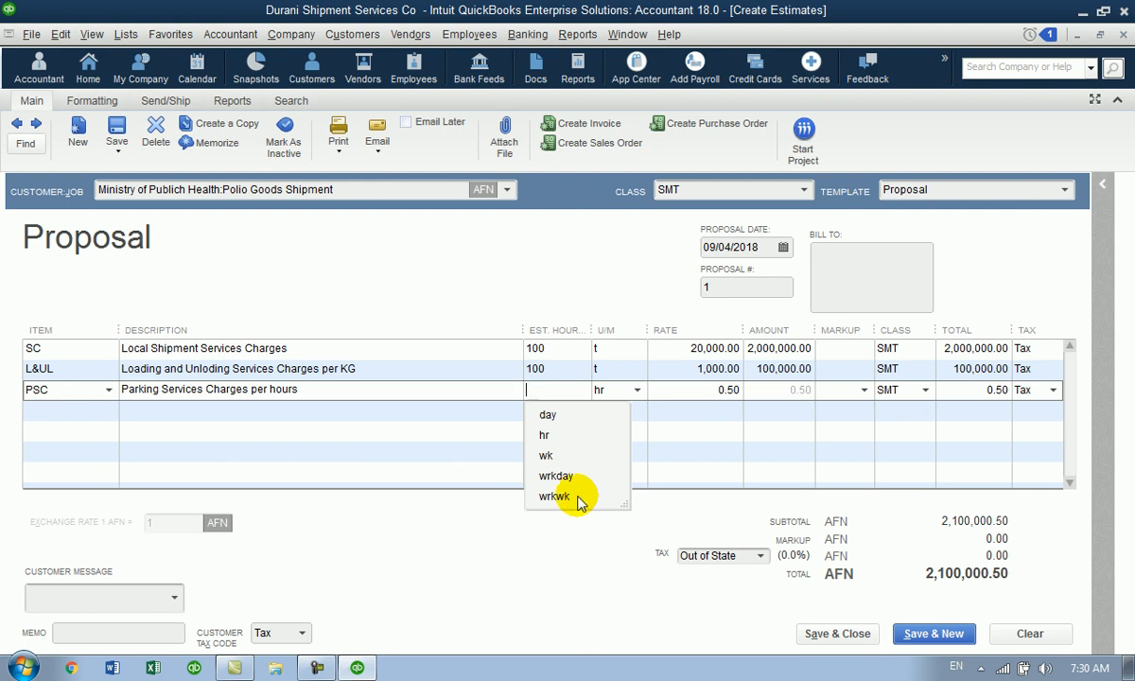
- Set the PSC line's estimated quantity to 1 with week (wk) as the unit of measure
left_click(545, 455)
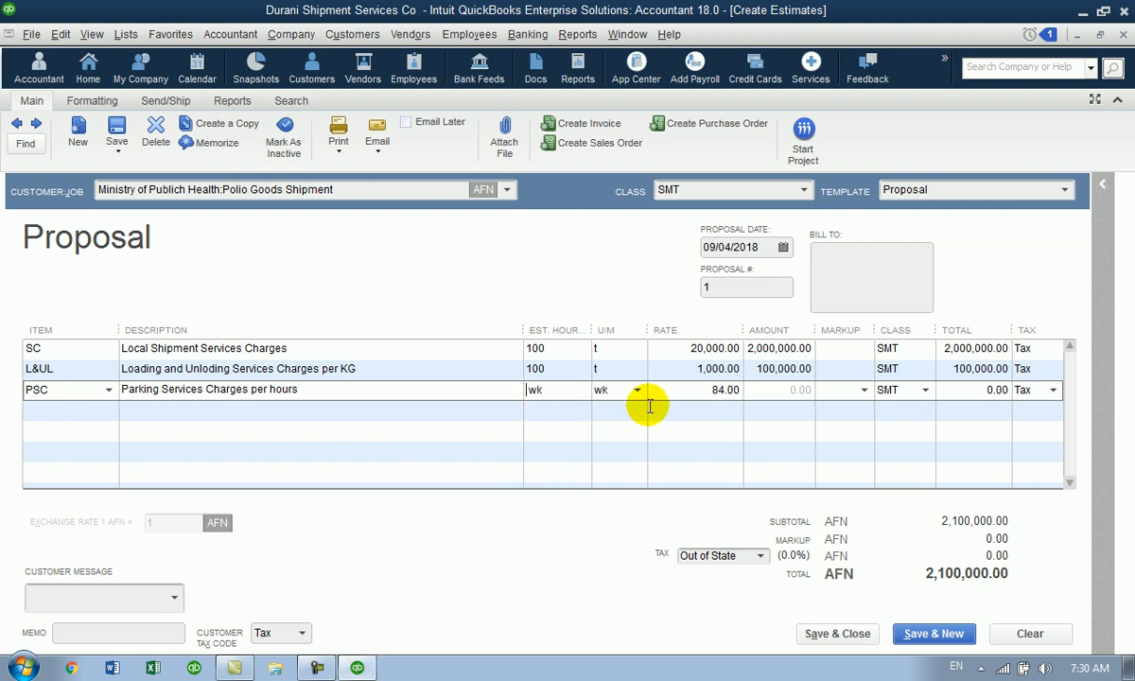
key("BackSpace")
key("BackSpace")
type("1")
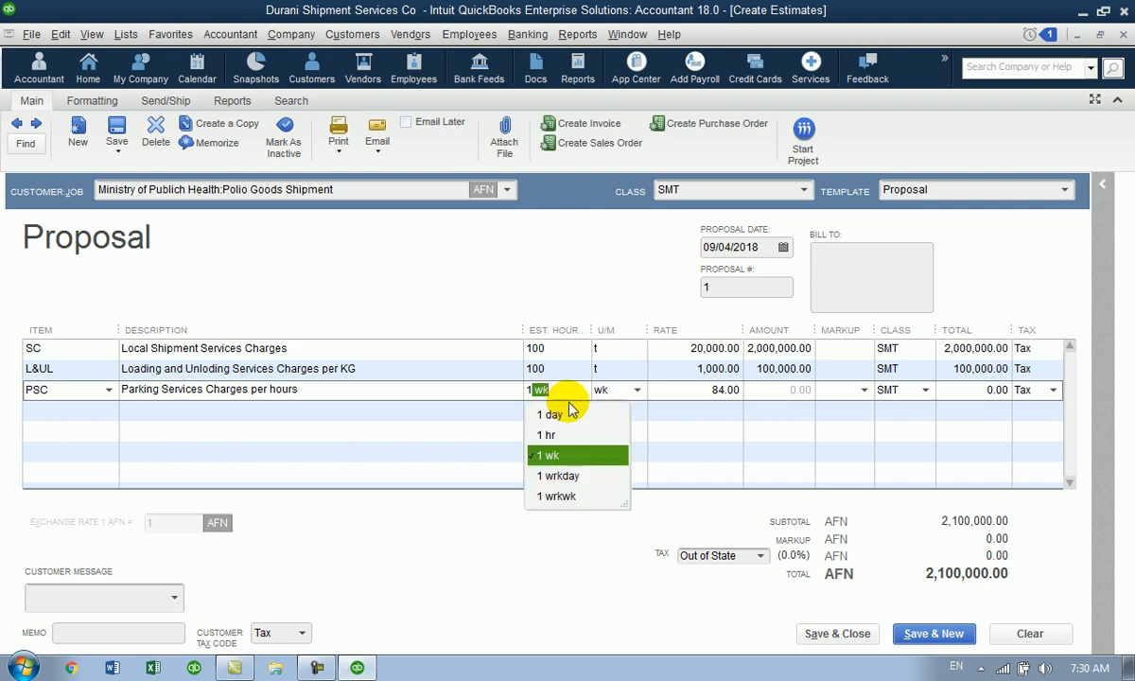
left_click(558, 454)
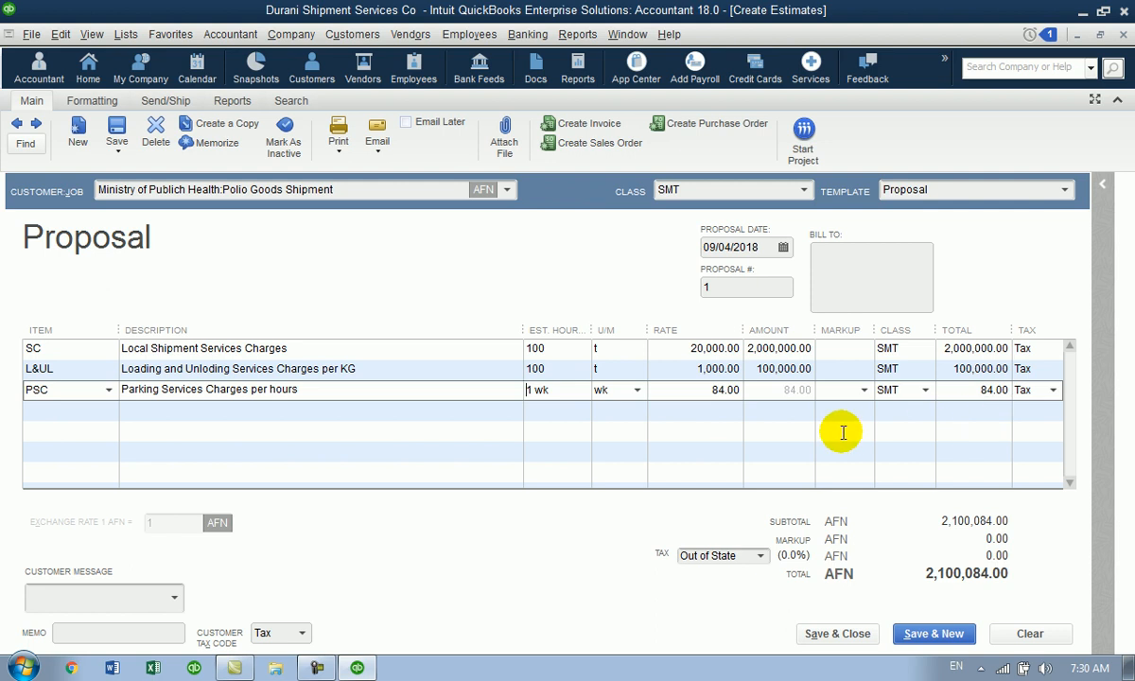
- Change the PSC line's estimated quantity to 1 day
left_click(519, 388)
left_click(556, 389)
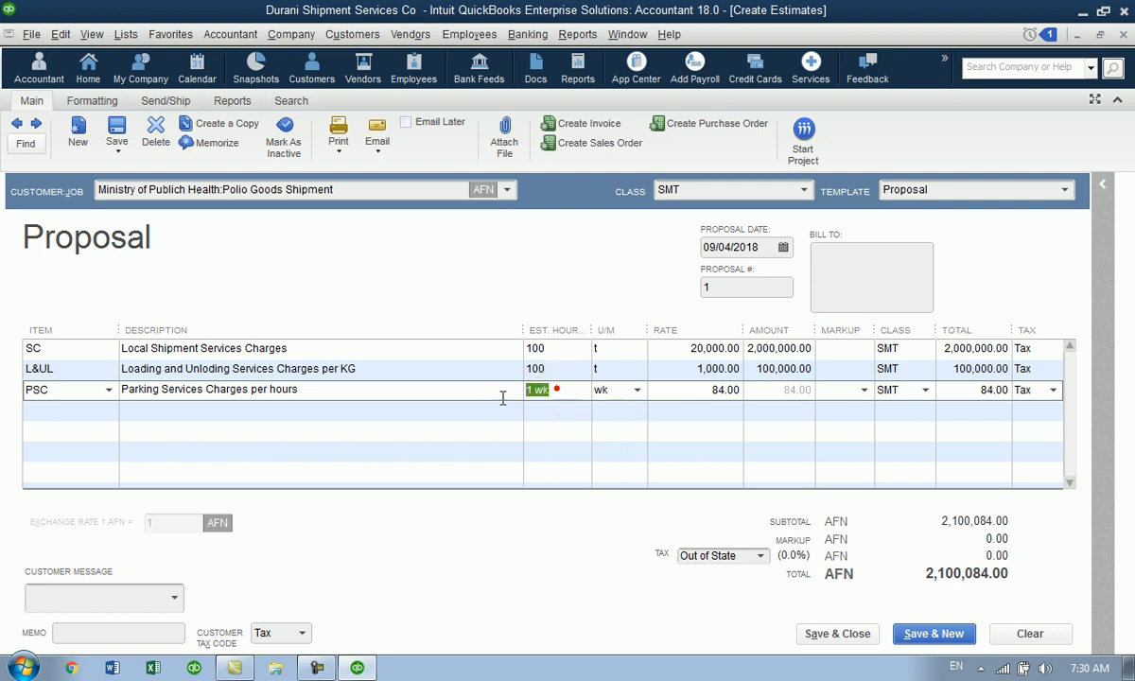
triple_click(556, 389)
type("1")
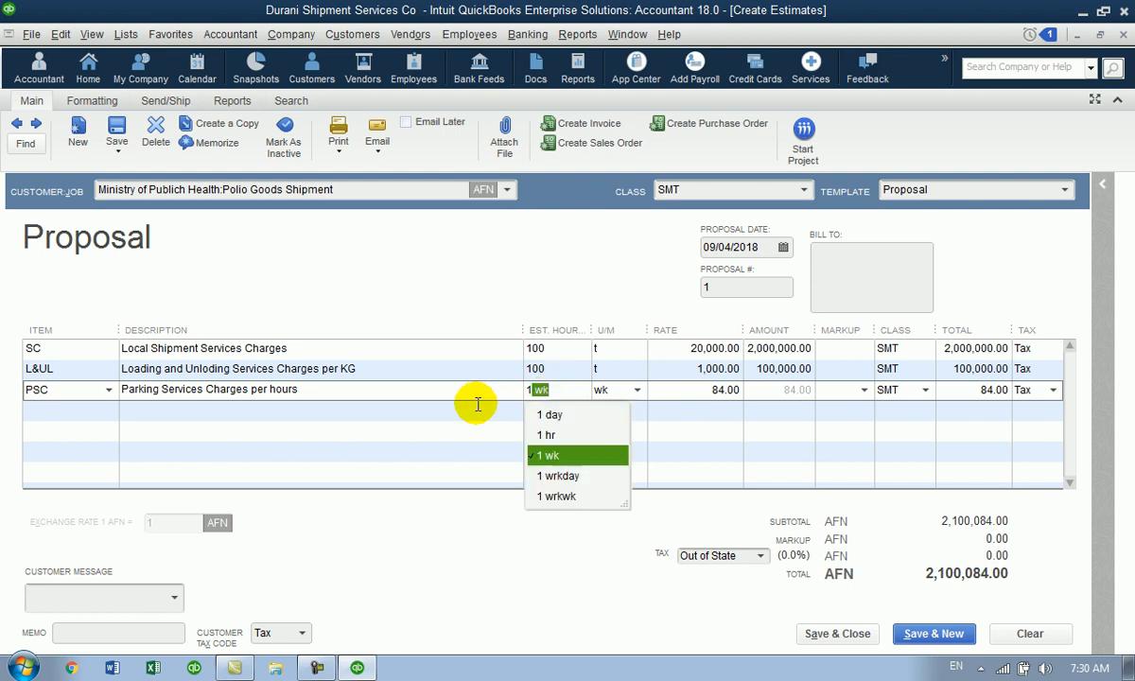
left_click(552, 415)
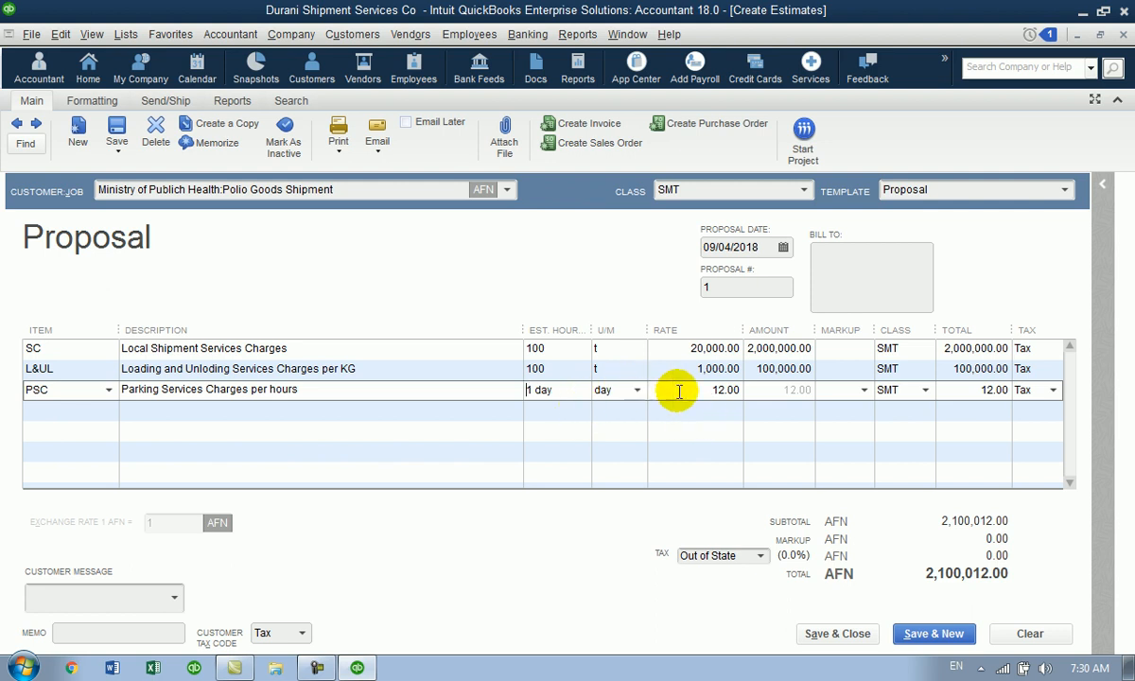
- Switch the PSC line from days back to a quantity of 1 wk and commit the line
left_click(557, 392)
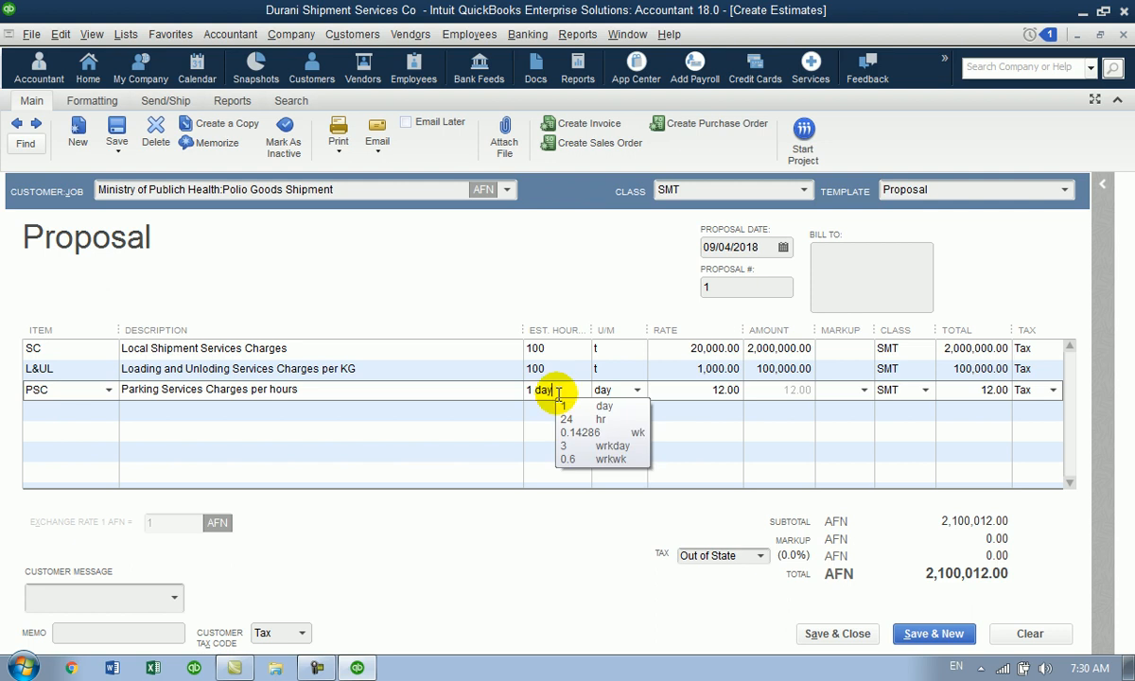
left_click(563, 390)
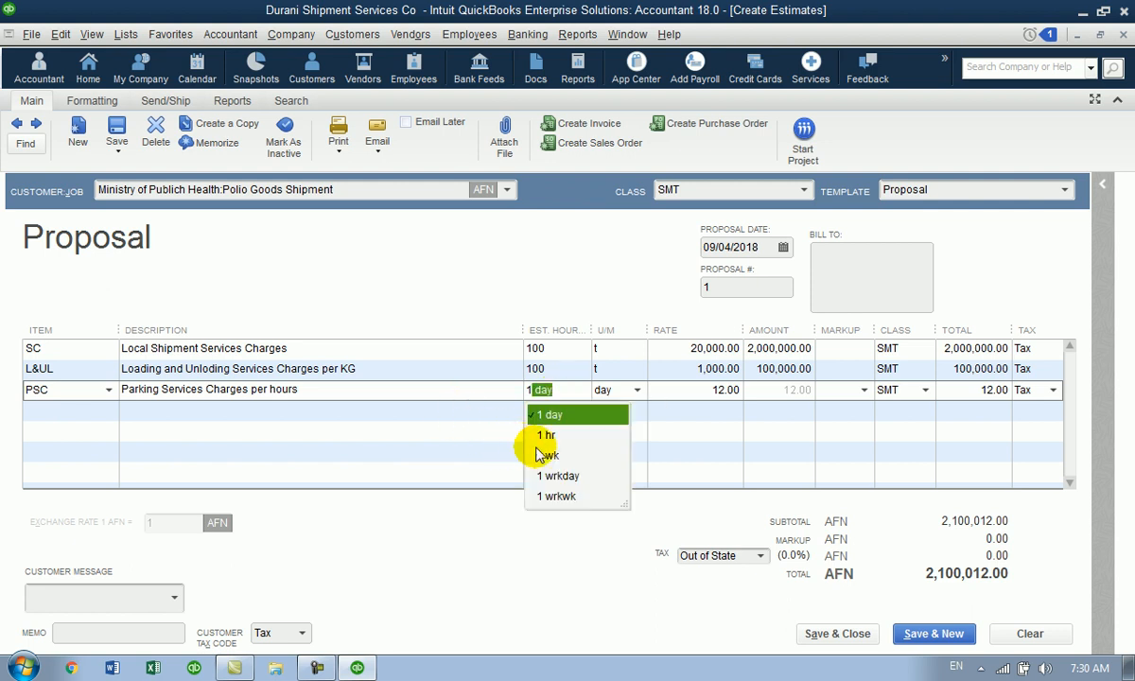
left_click(536, 454)
left_click(63, 410)
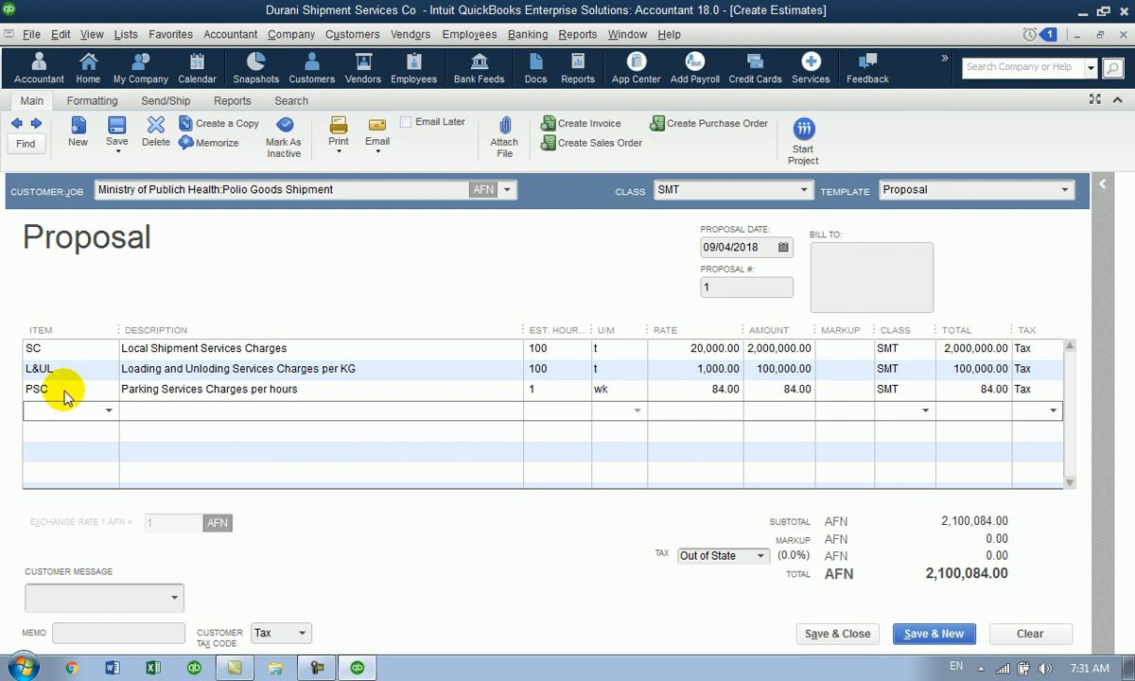
left_click(64, 388)
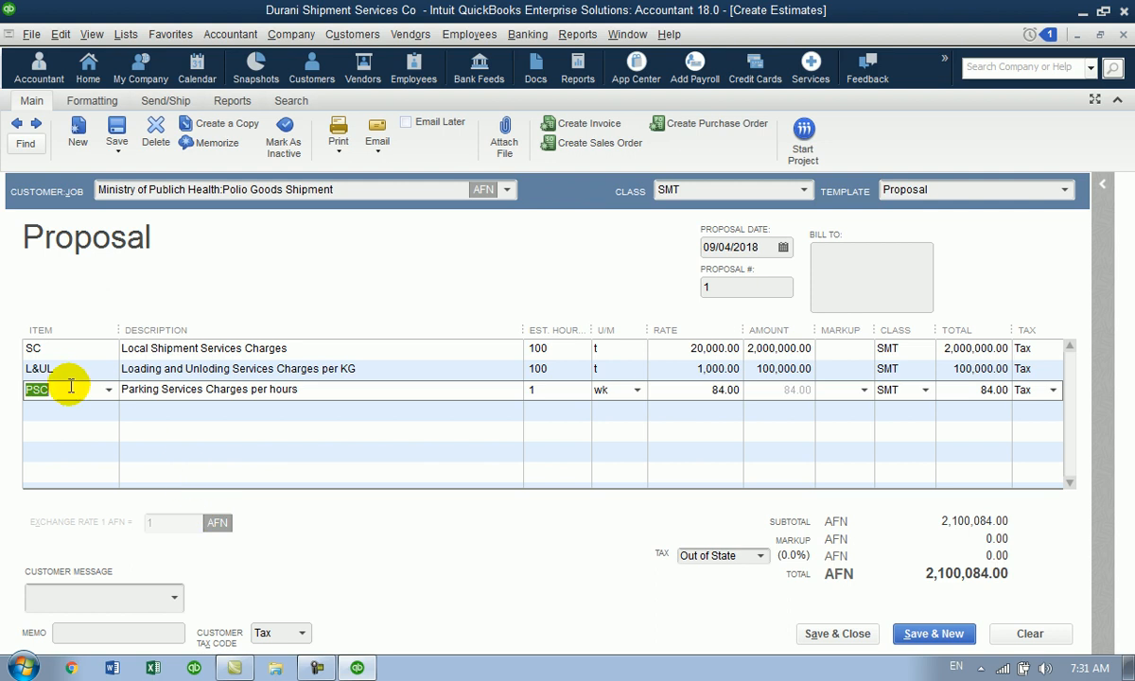
- Add a new item named PKG on the line below PSC, with Other Charge as its type
left_click(75, 414)
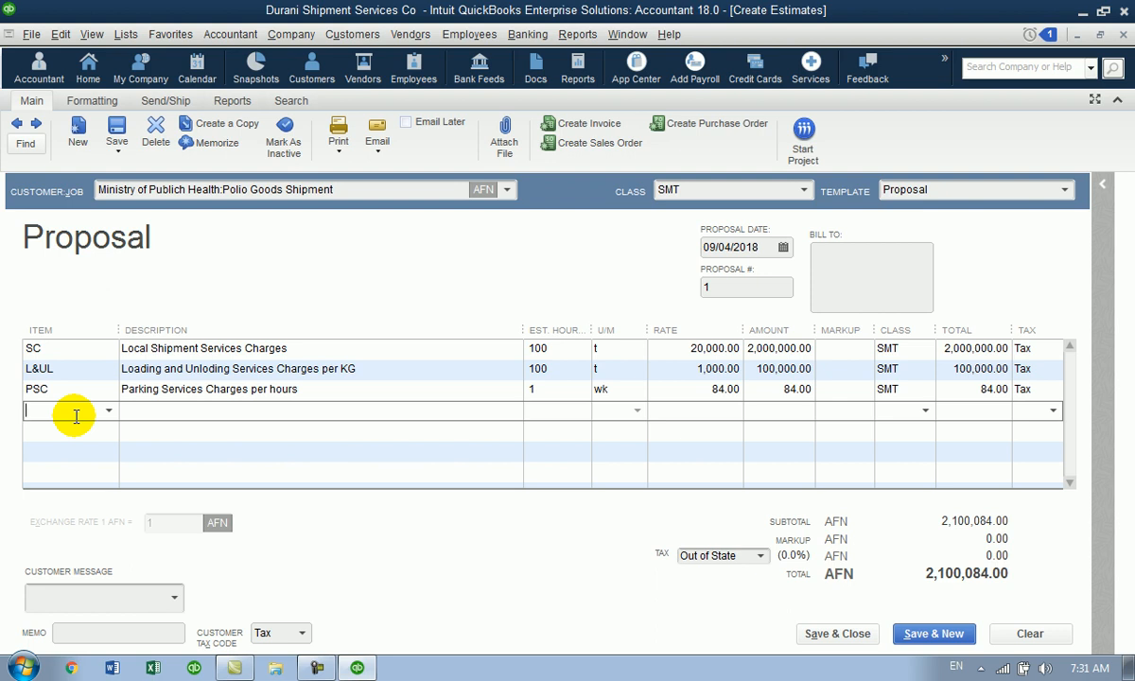
type("P")
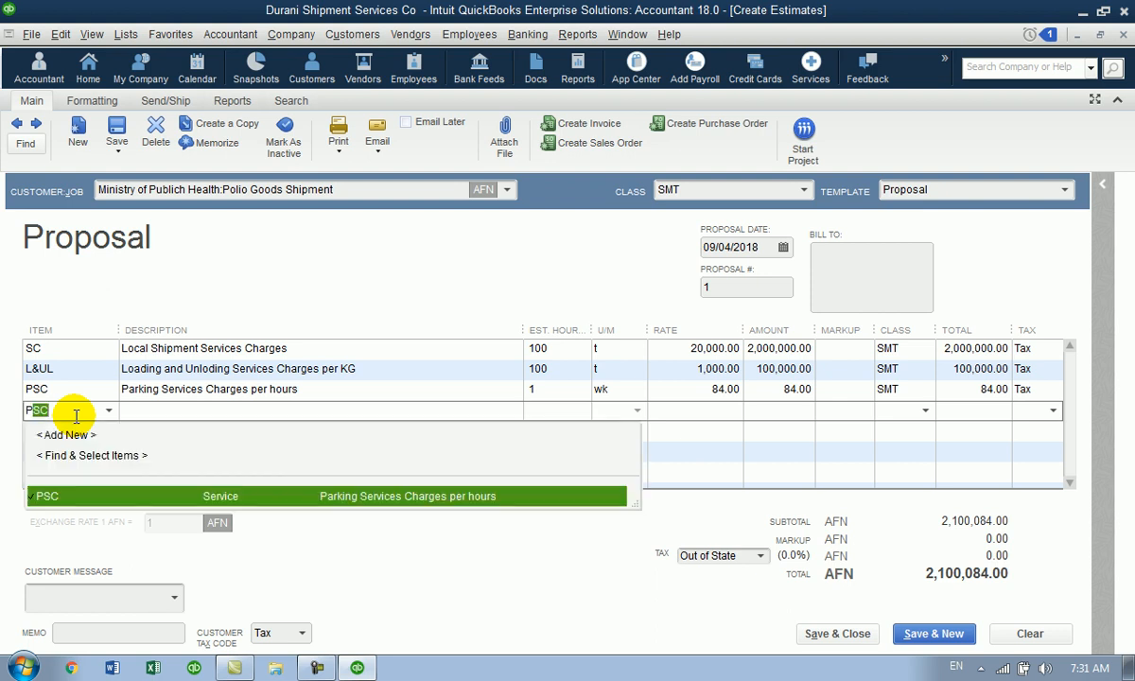
type("KG")
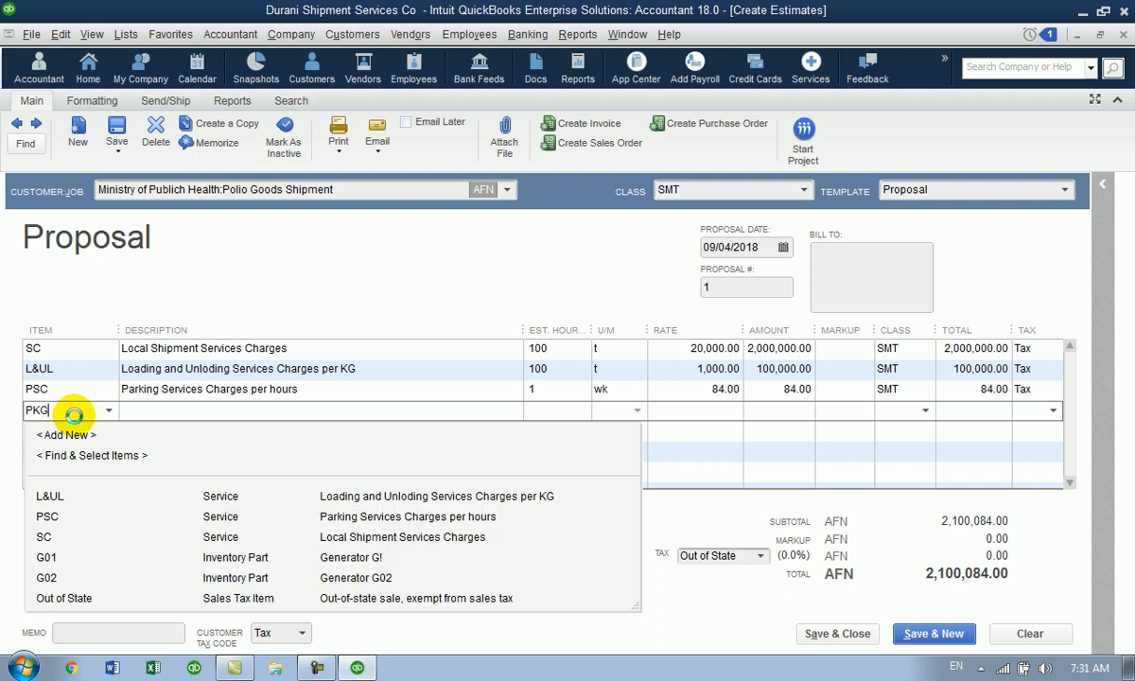
key("Tab")
left_click(527, 259)
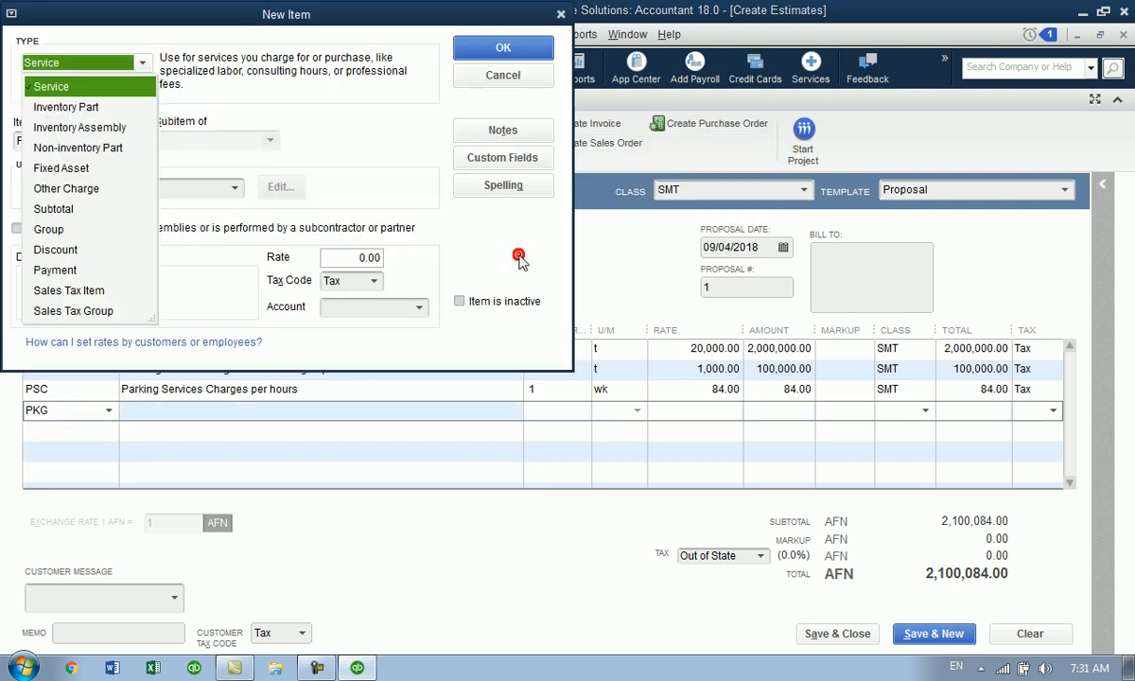
left_click(75, 87)
left_click(75, 62)
left_click(76, 187)
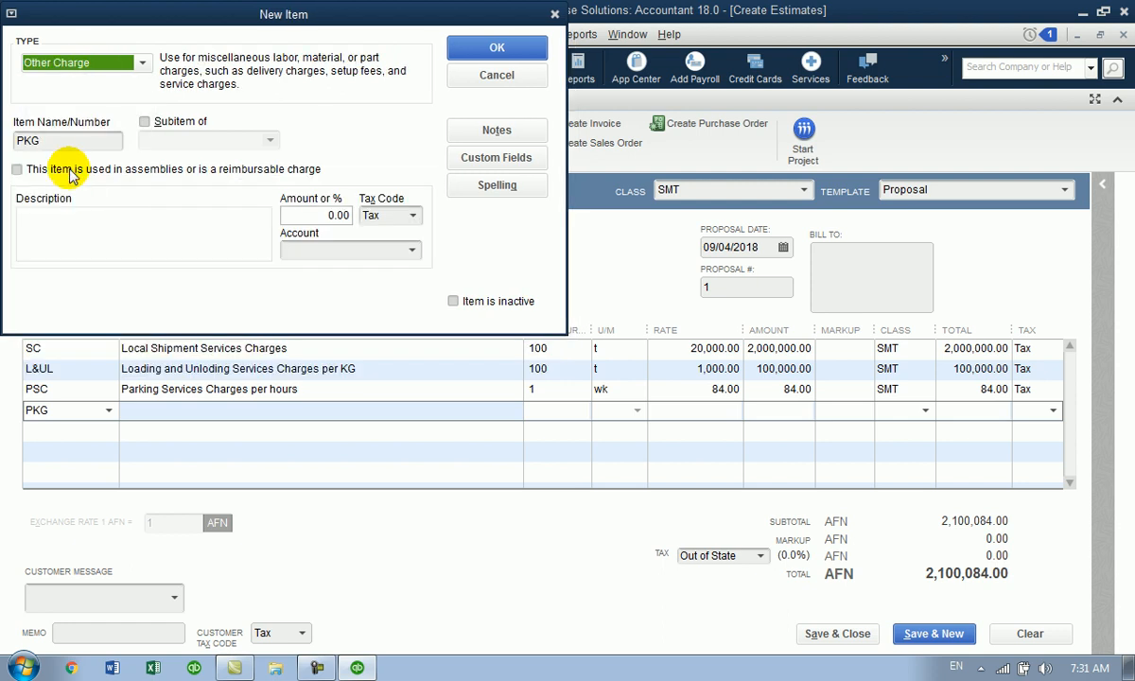
- Enter "Packaging Services Charges" as PKG's description and set its amount to 10%
left_click(71, 218)
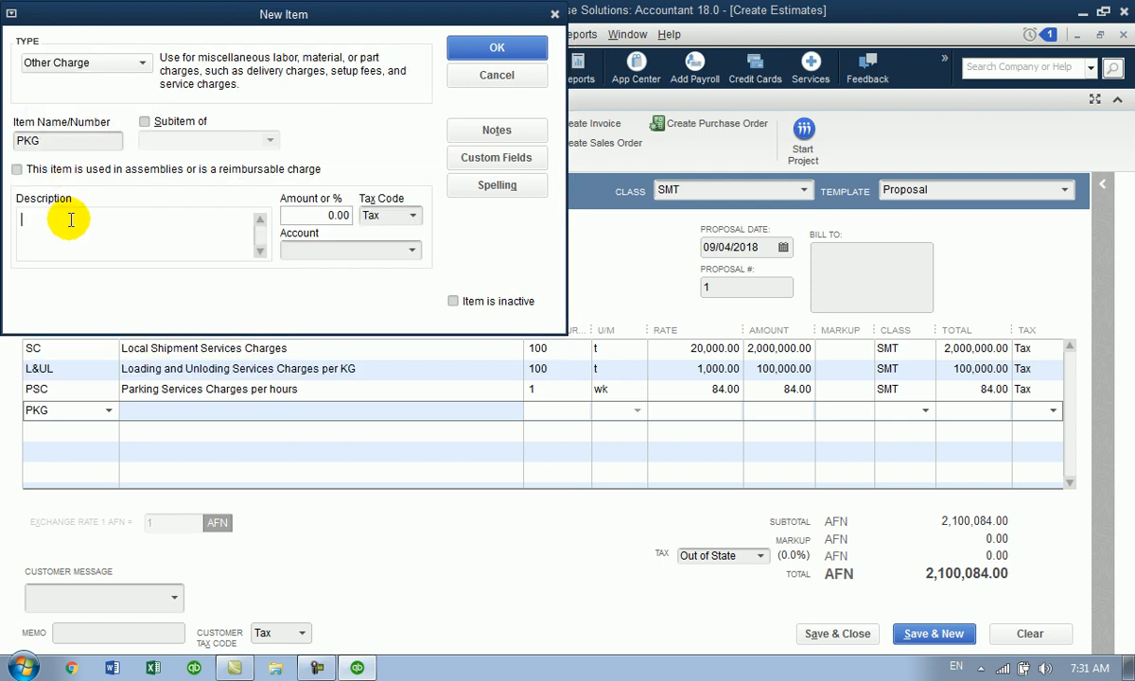
type("P")
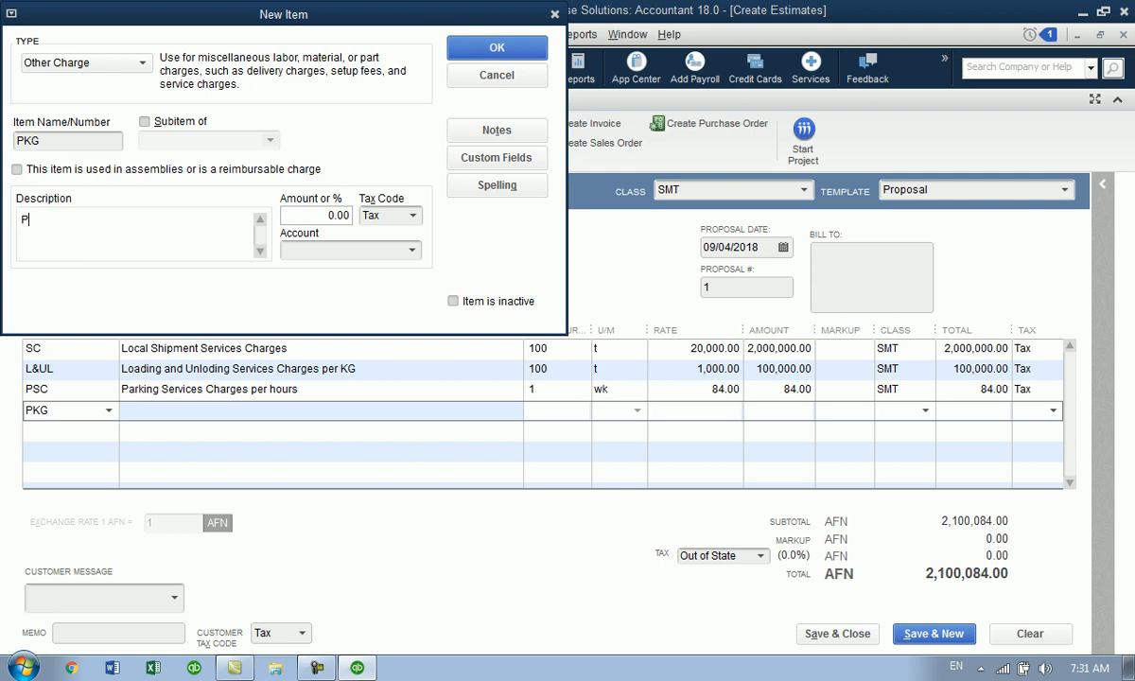
type("ackaging Services Charges")
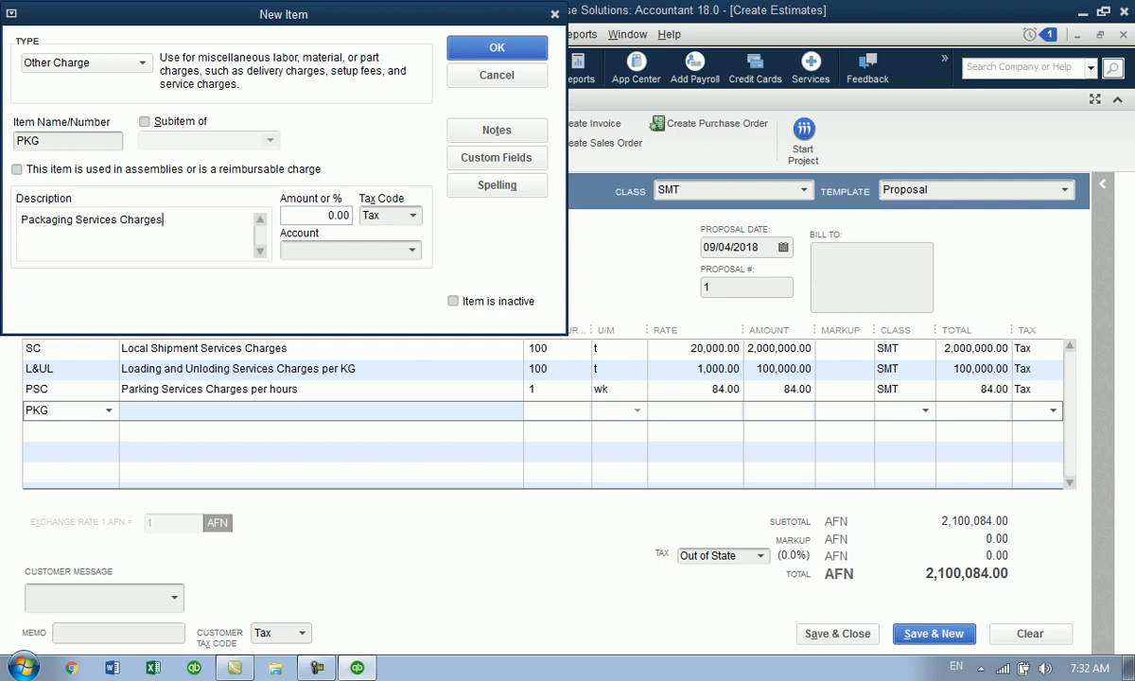
left_click(326, 215)
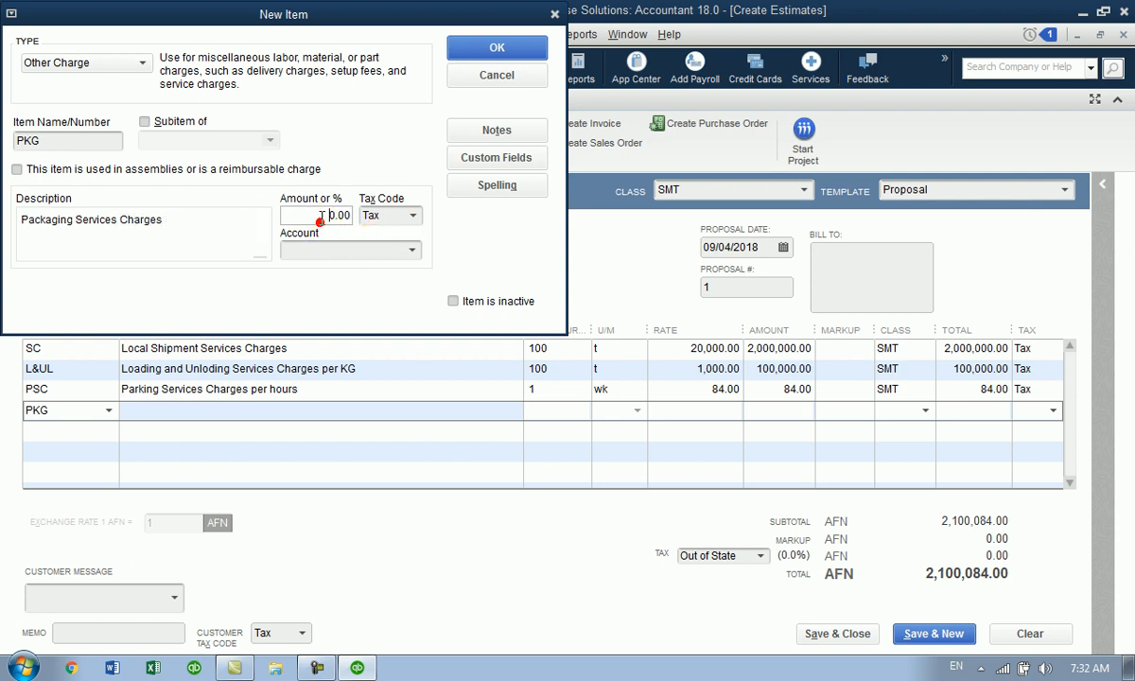
type("1")
key("BackSpace")
type("%")
key("Tab")
- Assign account 41000 Shipment Income to PKG and save the item into the estimate line
left_click(324, 248)
type("41000 · Shipment Incom")
left_click(347, 338)
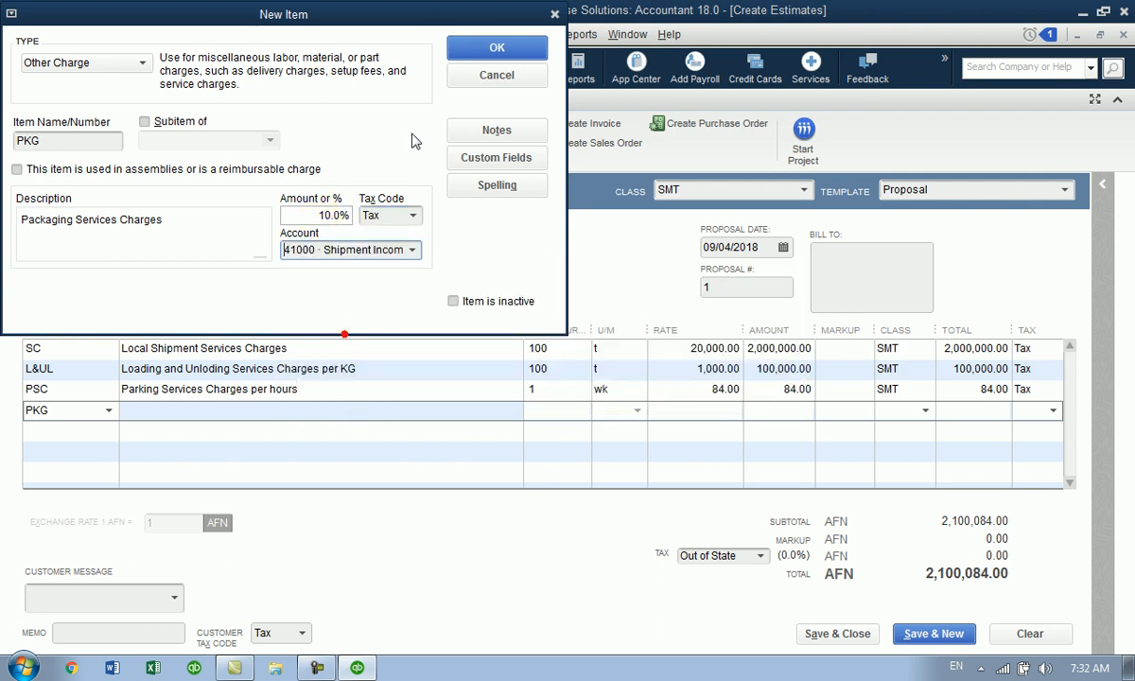
left_click(490, 51)
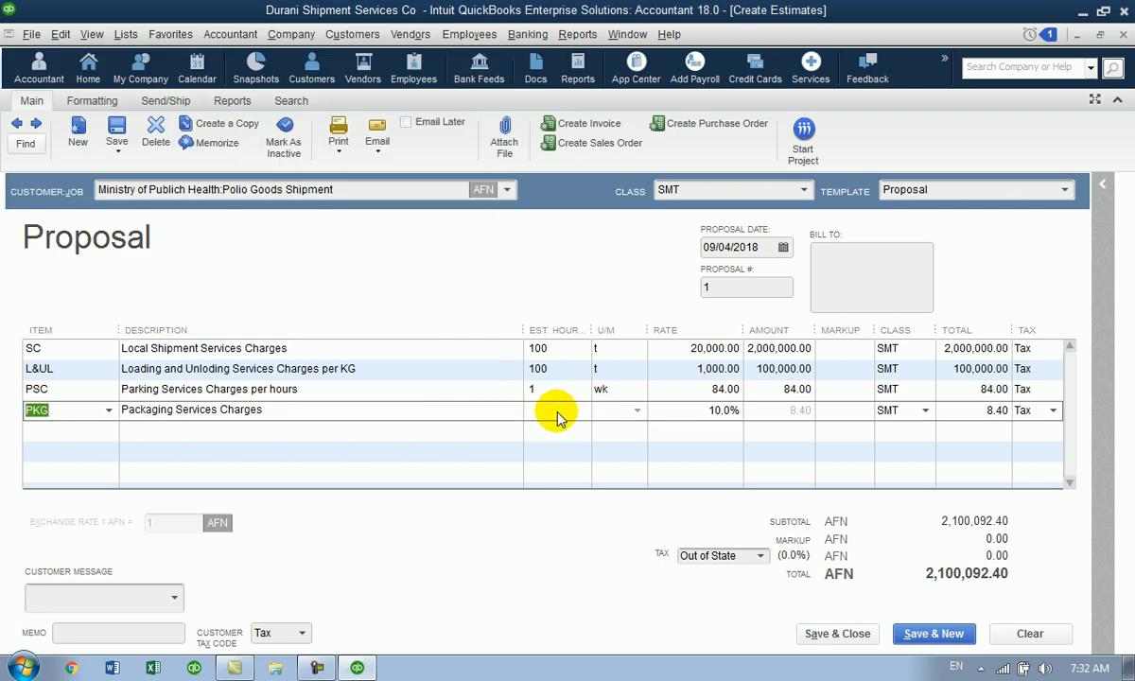
left_click(982, 412)
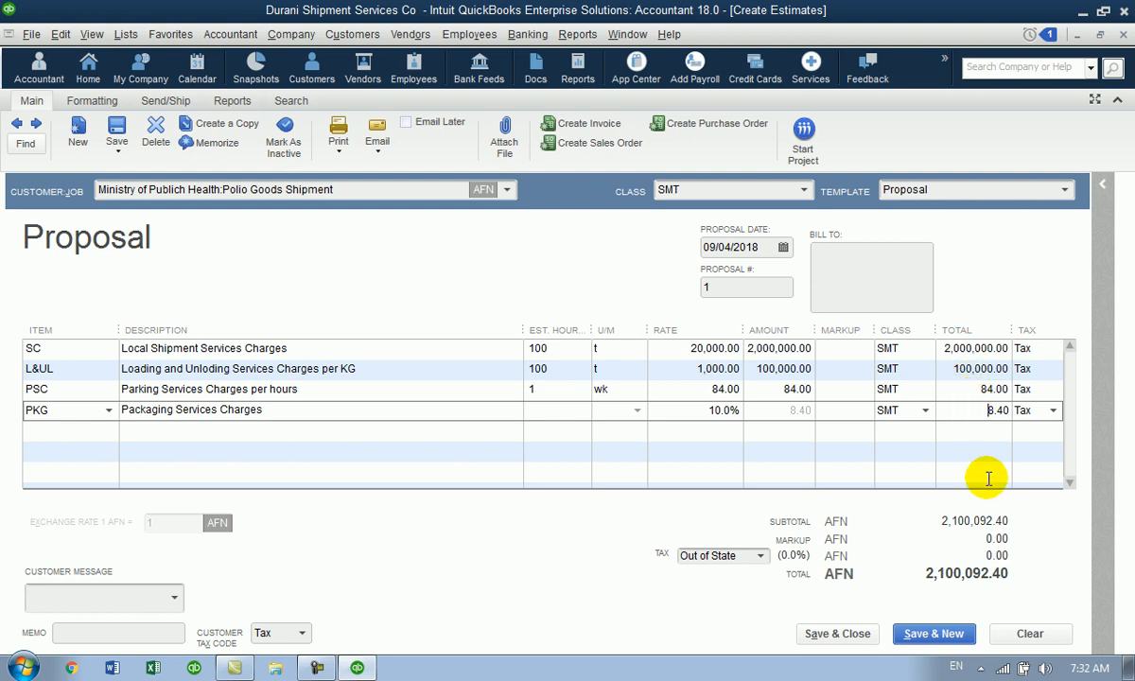
- Insert a line above PKG in the estimate and add a new item named Sum with Subtotal as its type
right_click(65, 419)
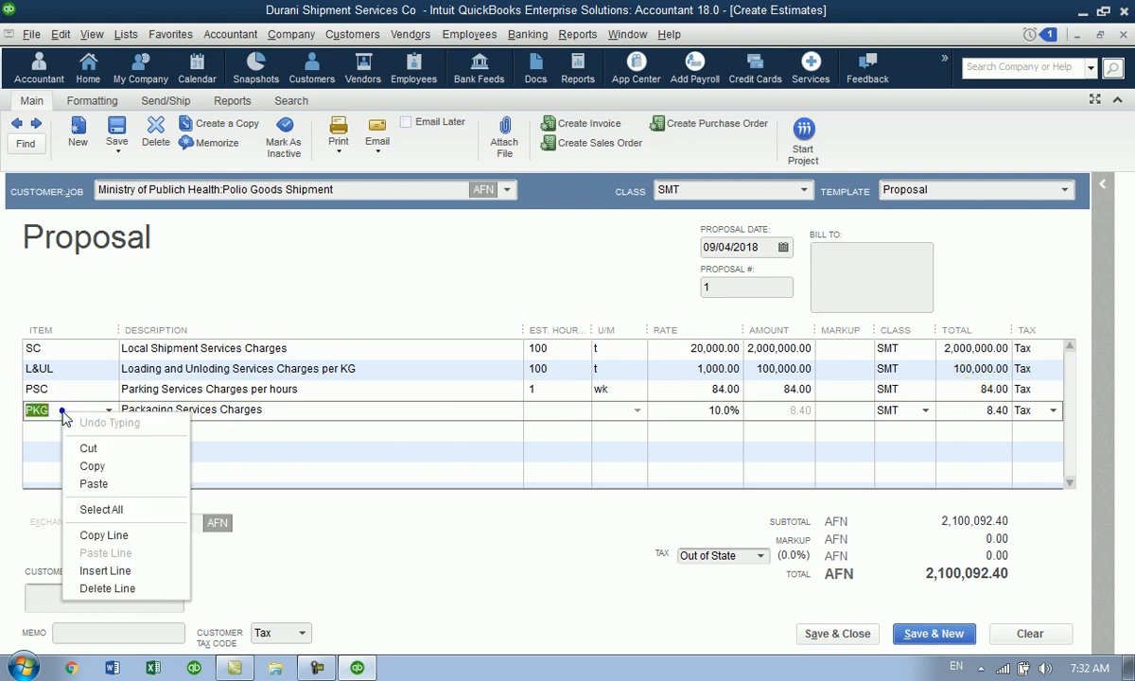
left_click(108, 572)
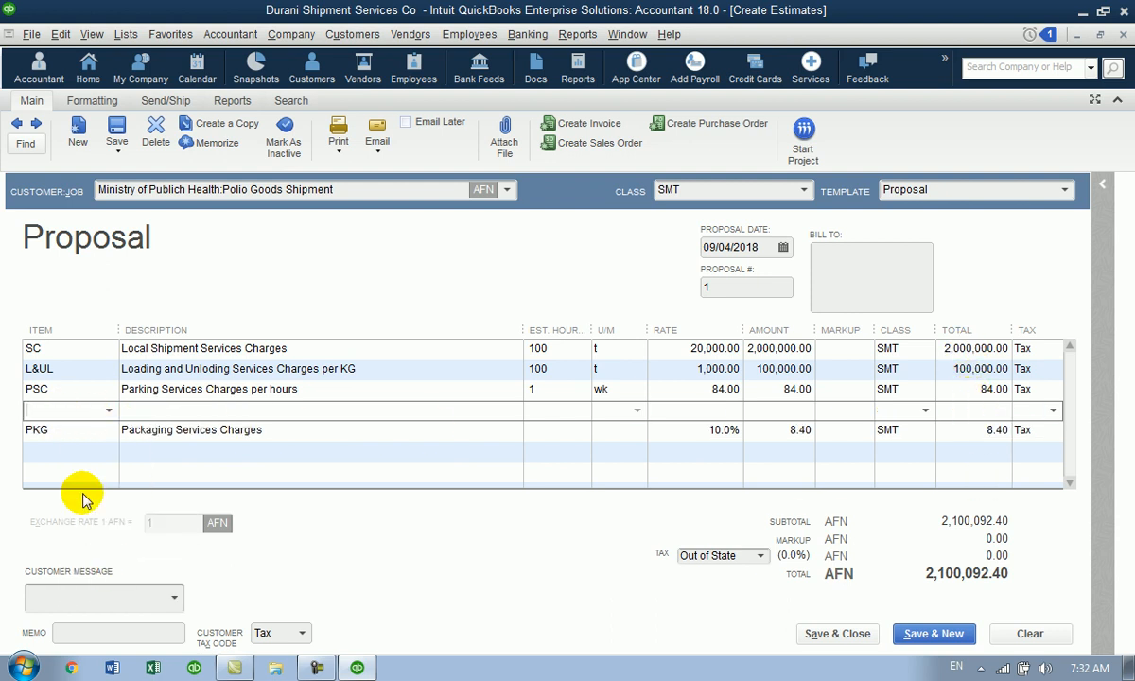
type("Sum")
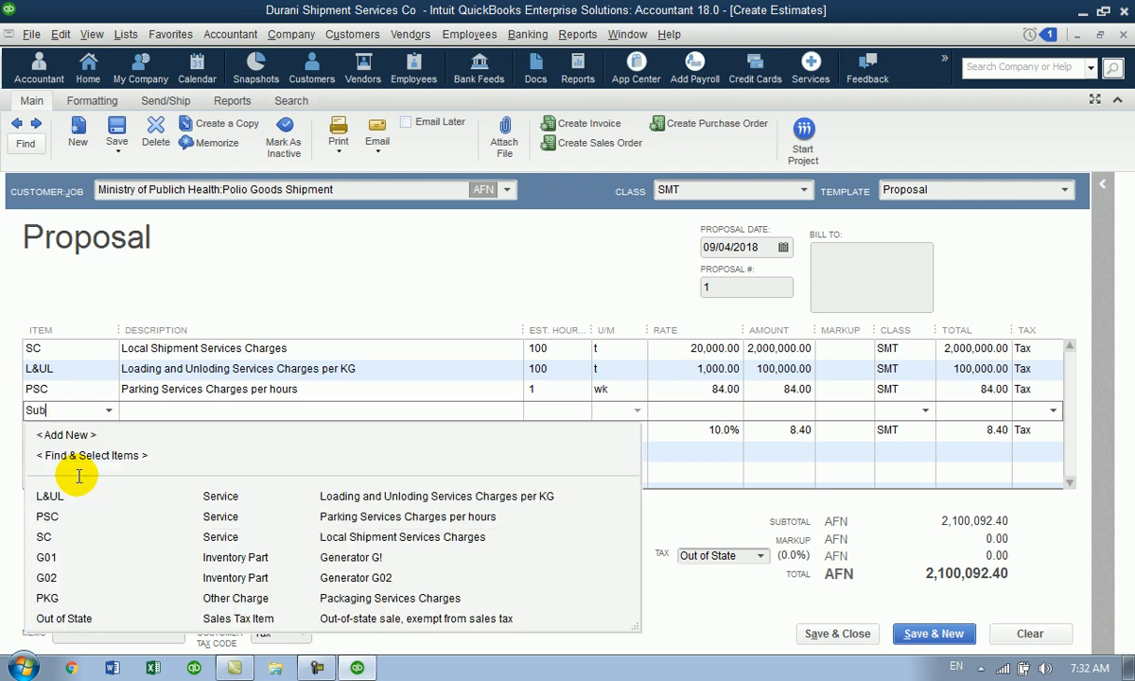
key("Tab")
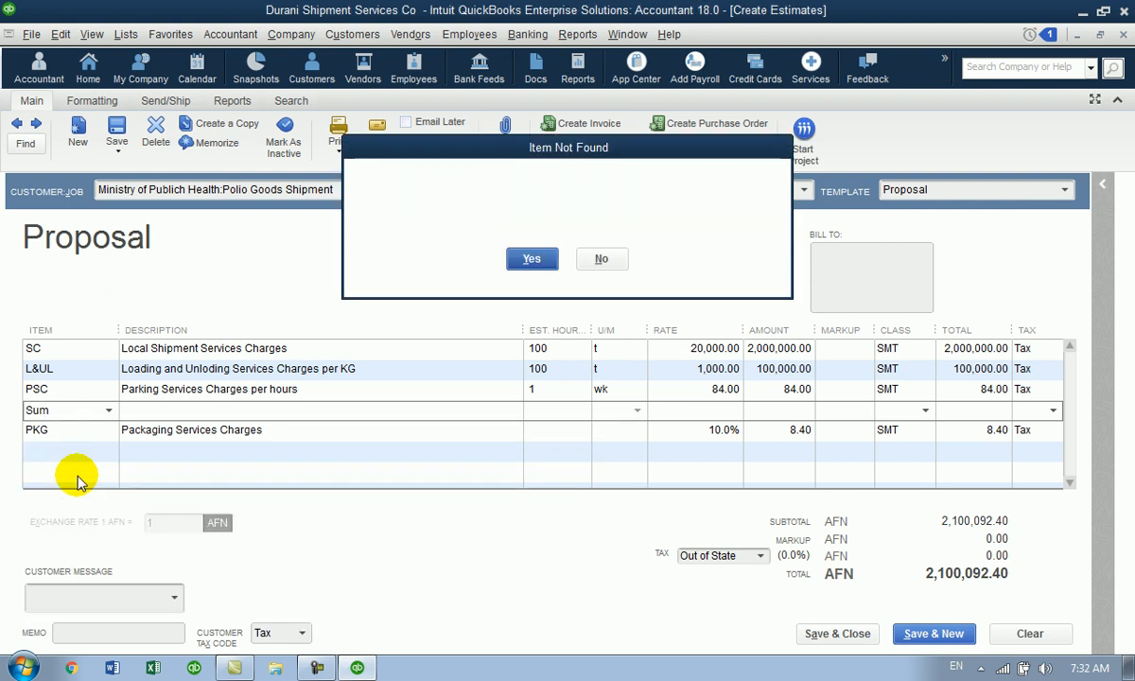
key("Return")
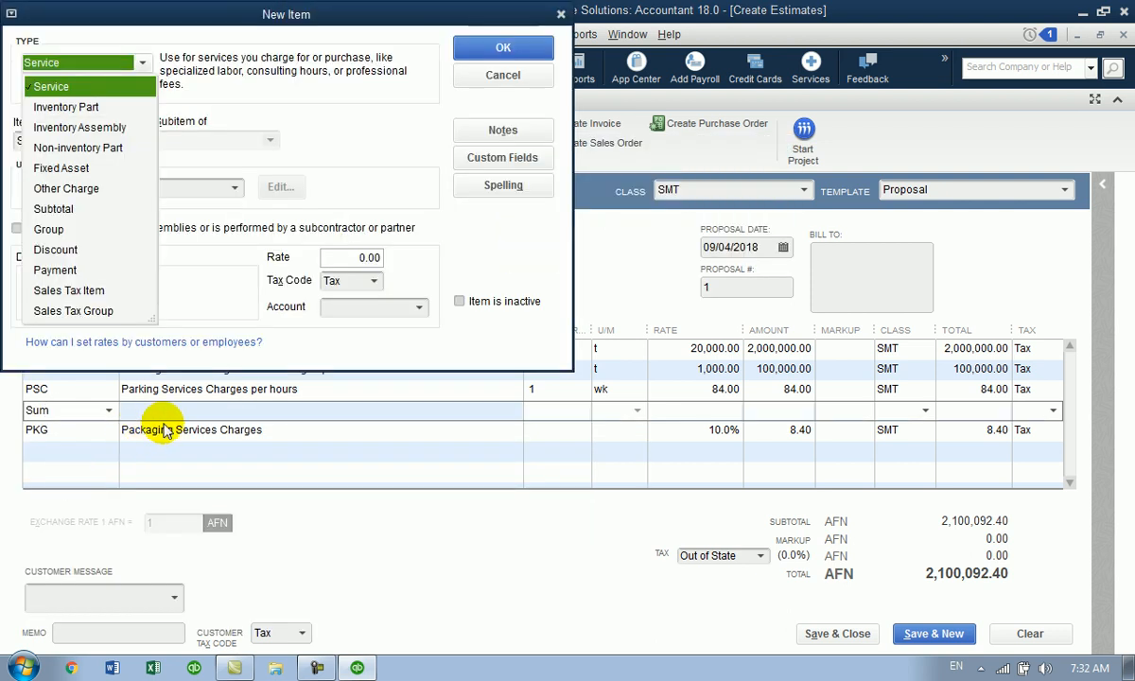
left_click(94, 209)
- Enter "Total of Above Items" as the Sum item's description and save the item into the estimate line
left_click(112, 199)
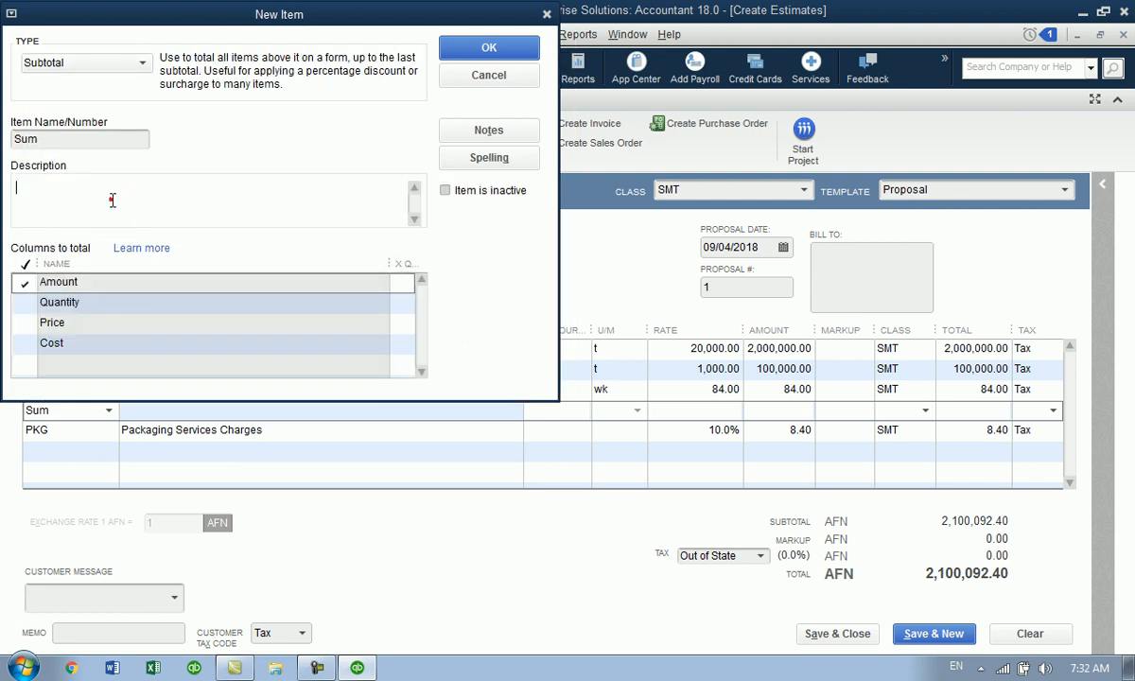
type("Sum")
key("BackSpace")
key("BackSpace")
key("BackSpace")
type("tot")
key("BackSpace")
key("BackSpace")
key("BackSpace")
type("Total of Above Items")
left_click(525, 44)
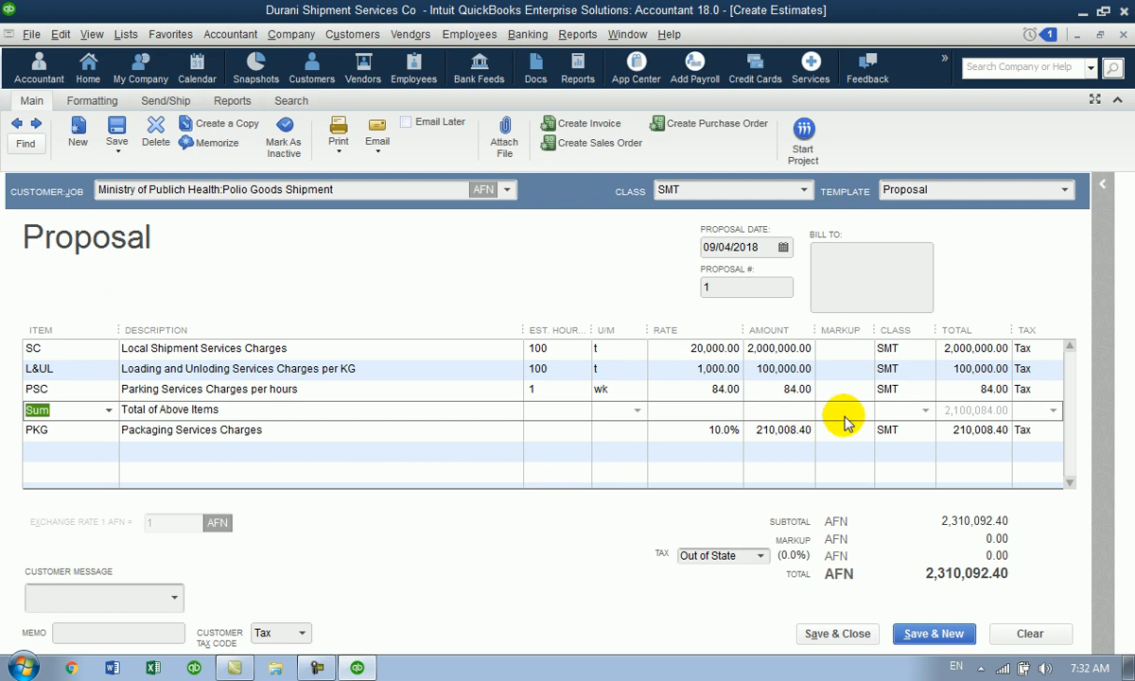
- Save the Polio Goods Shipment proposal, keeping it open to review its Sum and PKG lines
left_click(725, 430)
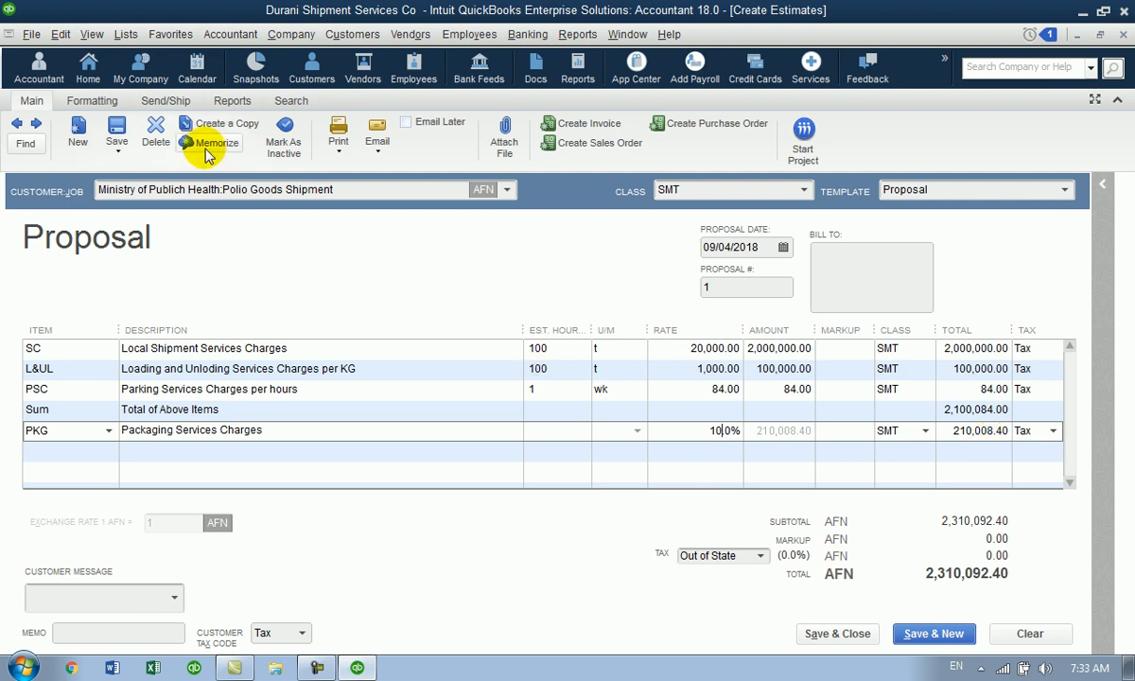
left_click(117, 138)
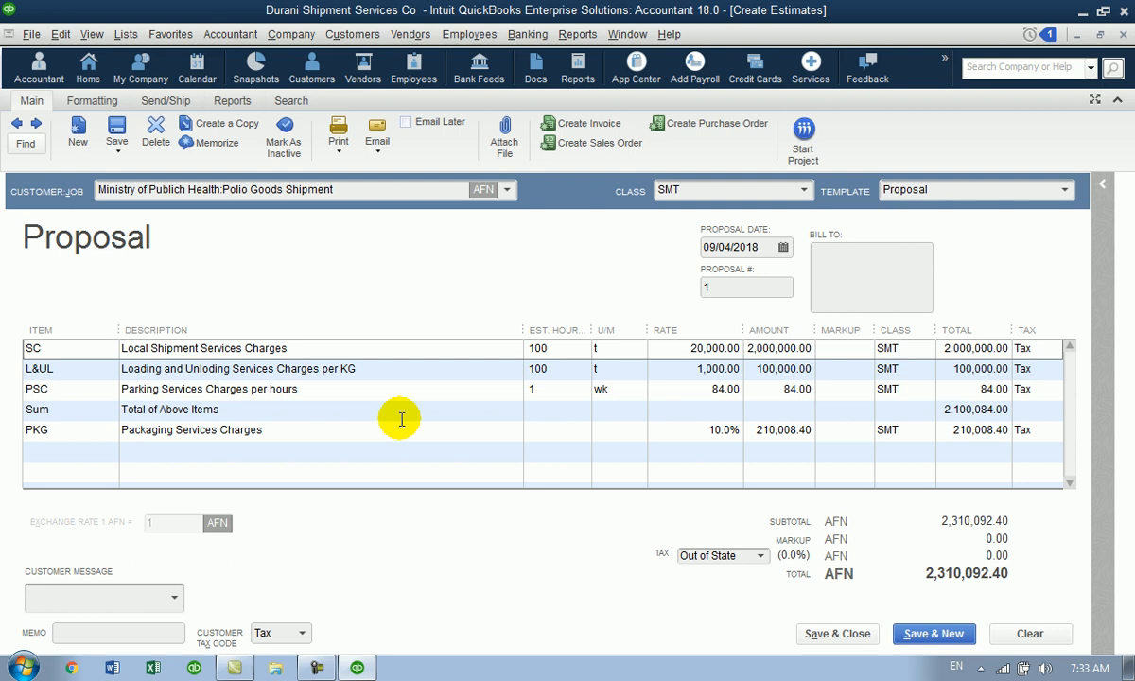
left_click(74, 416)
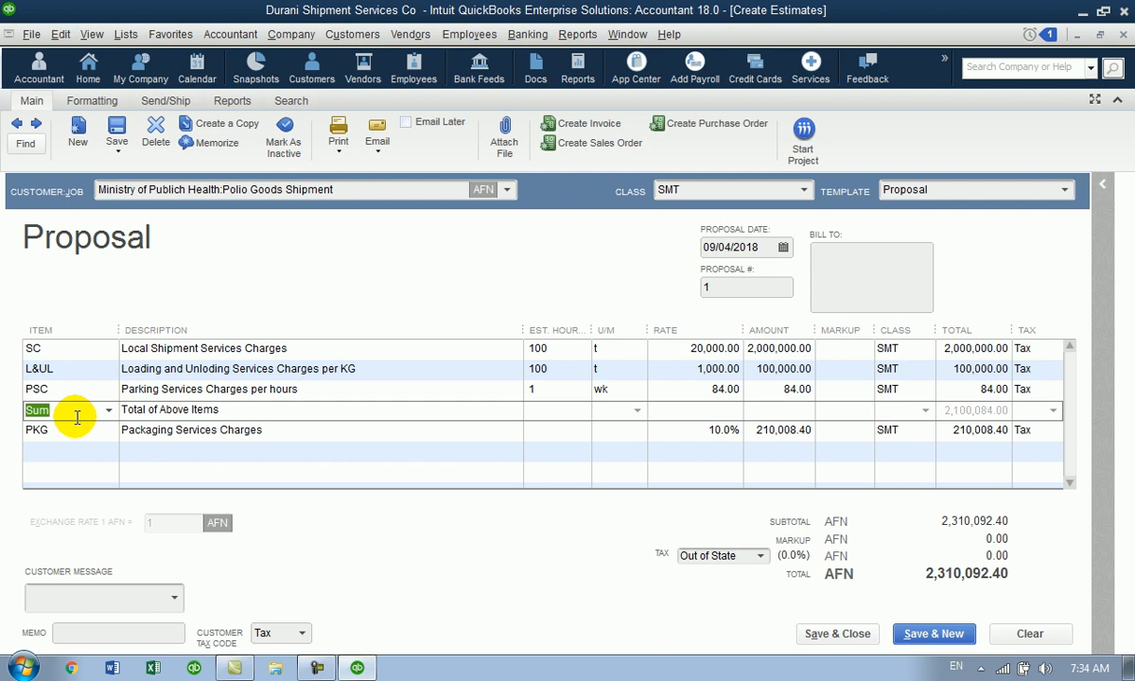
left_click(958, 430)
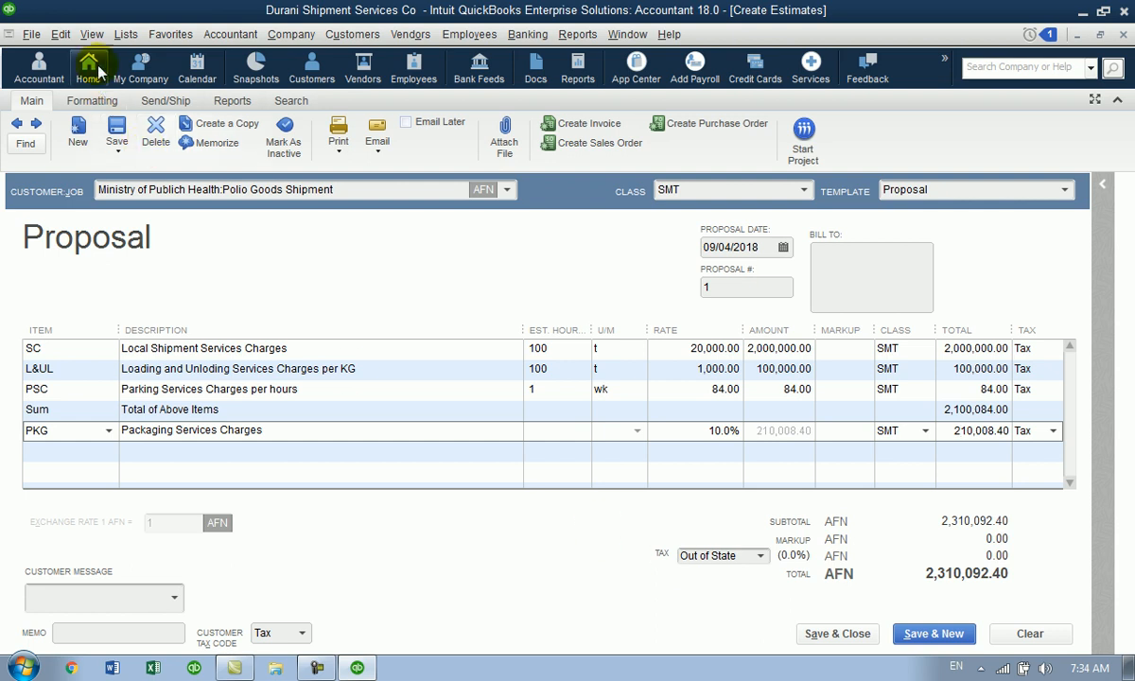
- Examine the SC item's subcontractor purchase fields from the Item List, discarding any changes and closing the list
left_click(126, 34)
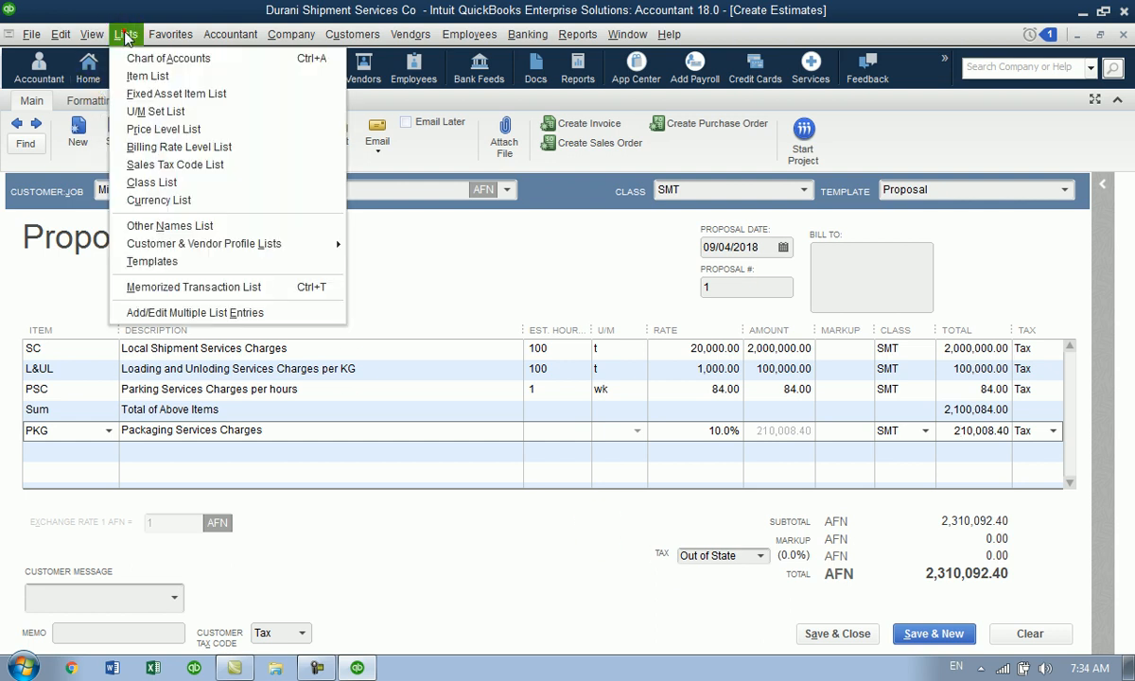
left_click(142, 76)
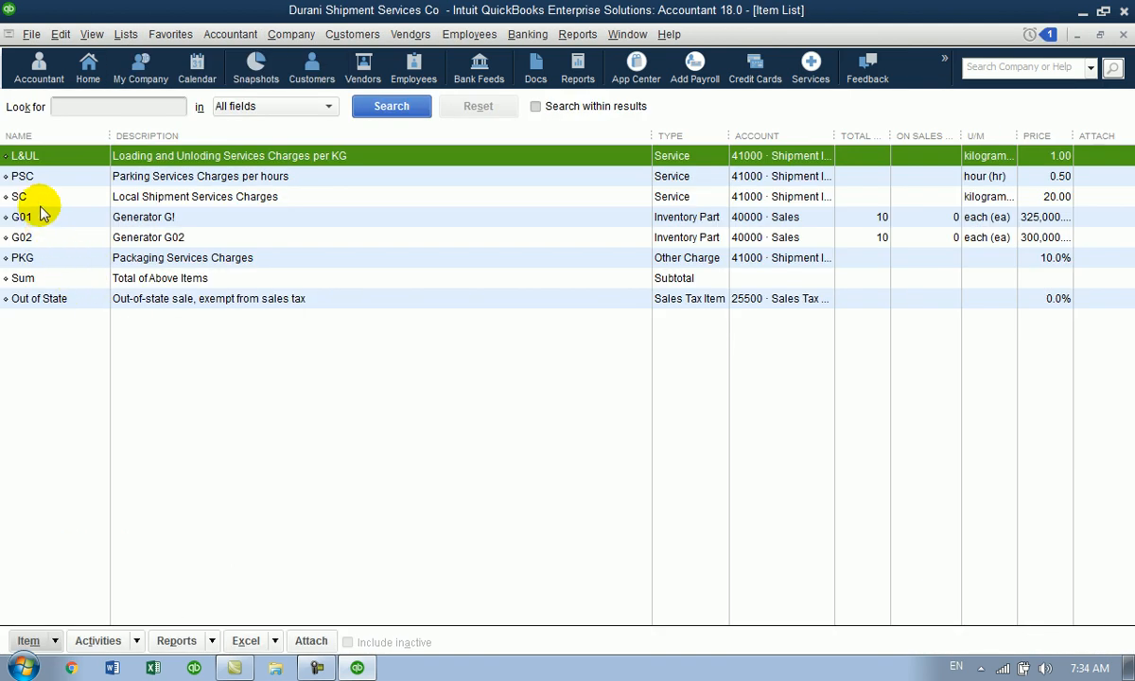
double_click(39, 196)
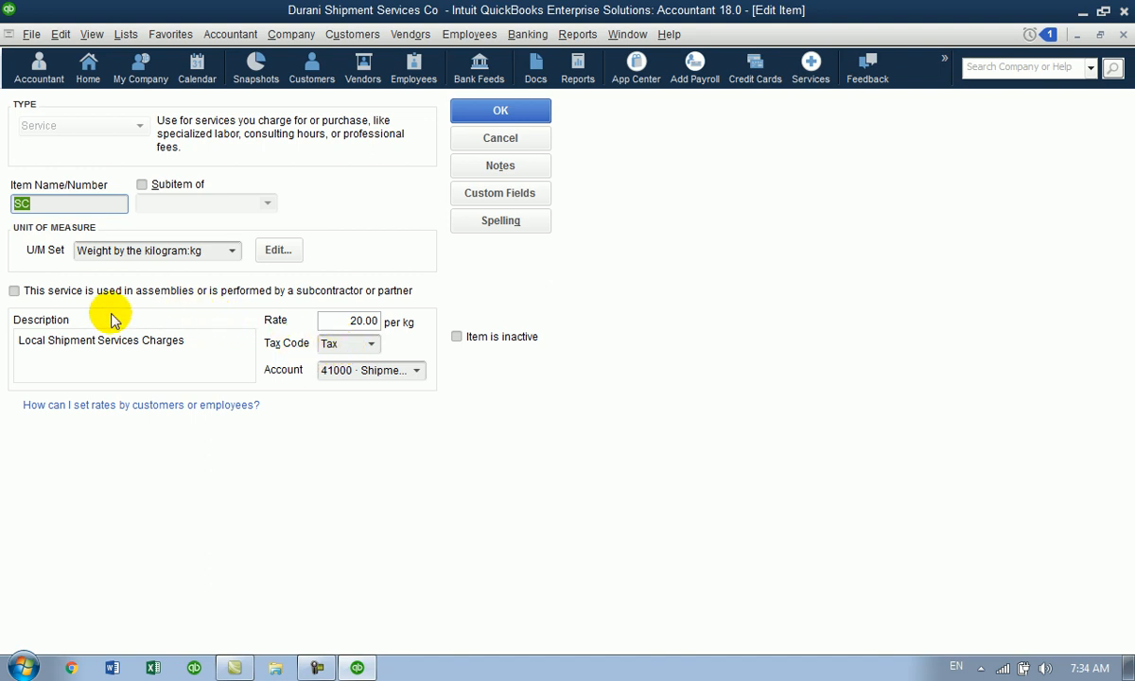
left_click(38, 292)
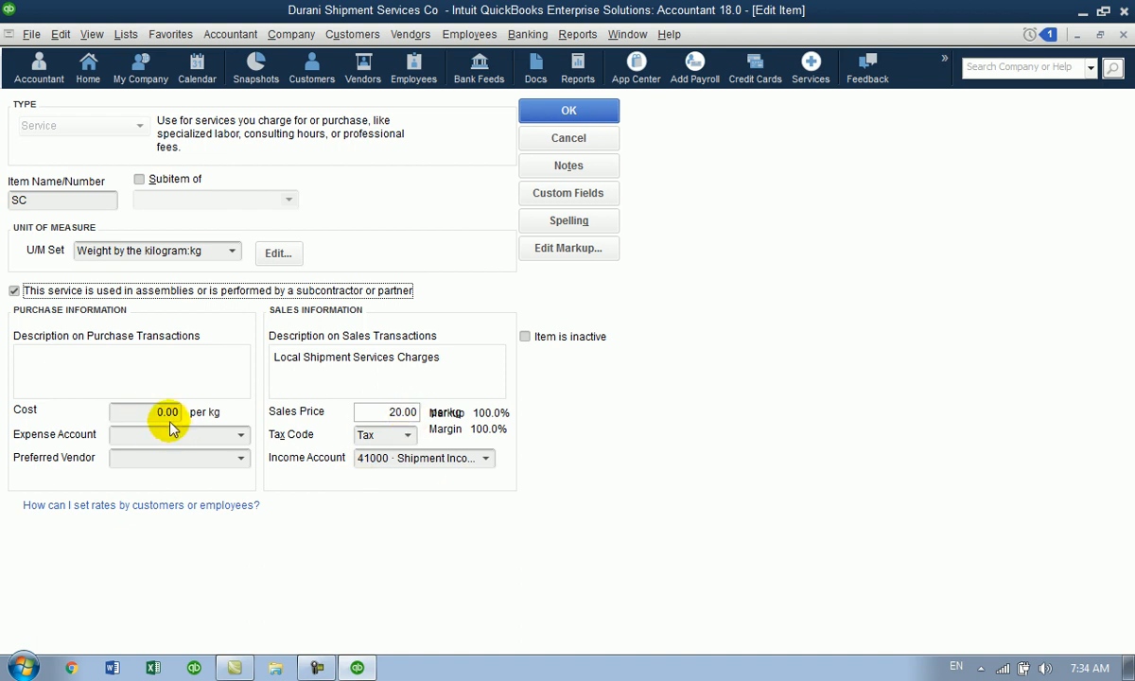
left_click(544, 141)
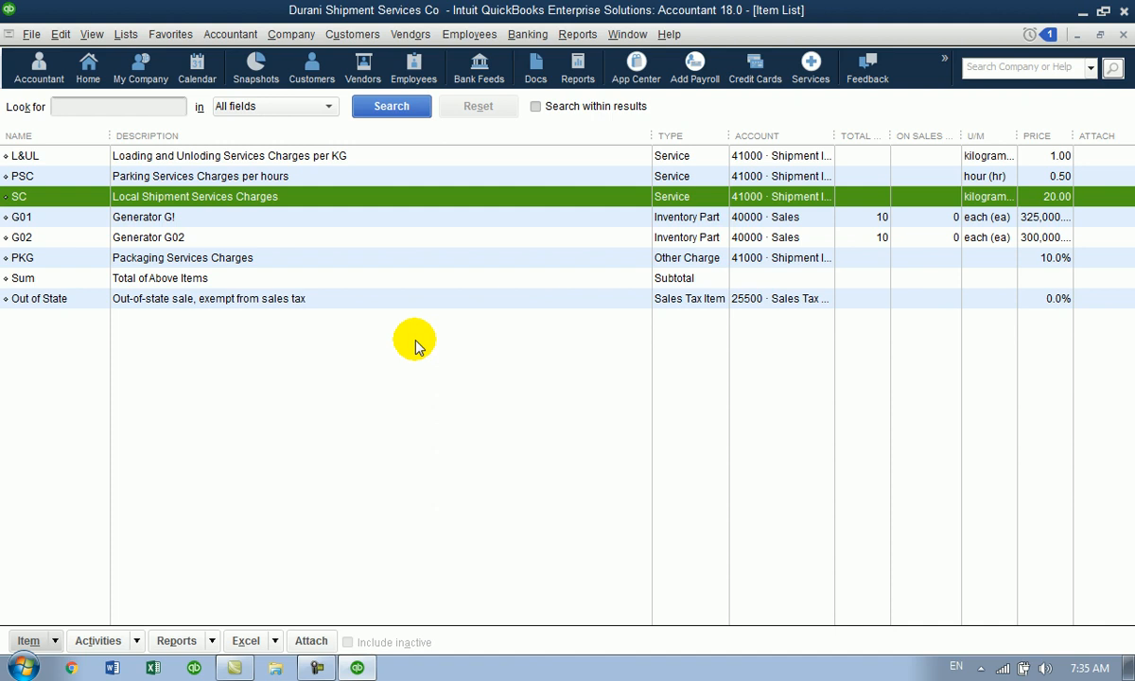
key("Escape")
- View the Job Profitability and Estimates vs Actuals reports for the Polio Goods Shipment job from the Customer Center
left_click(317, 74)
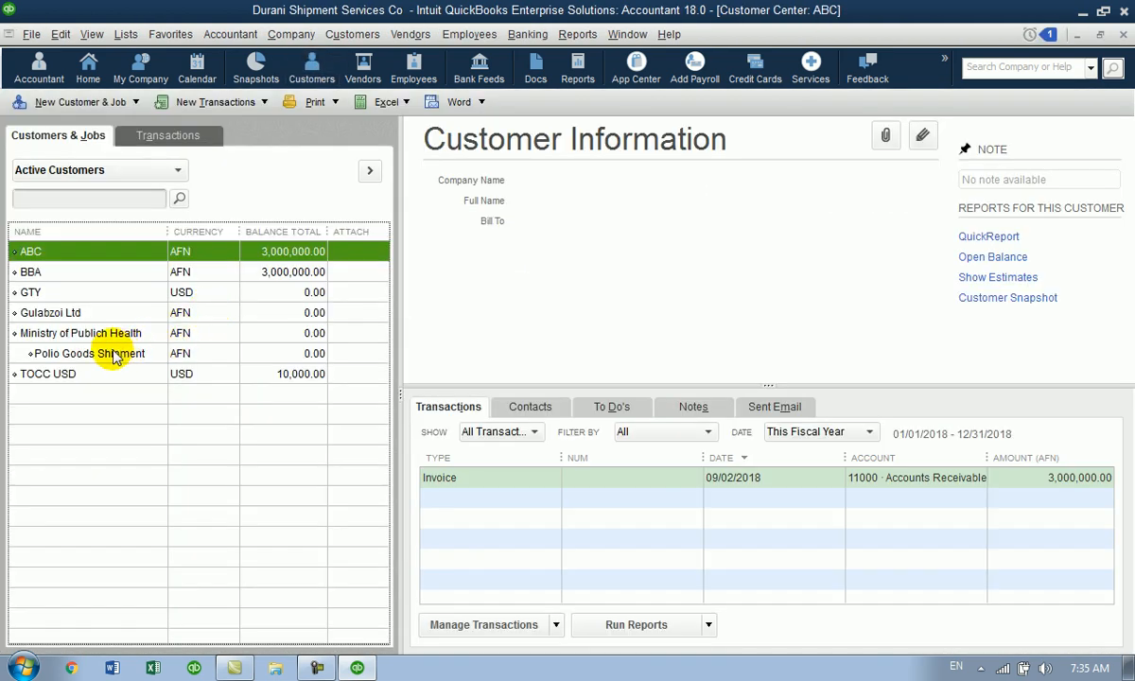
left_click(114, 355)
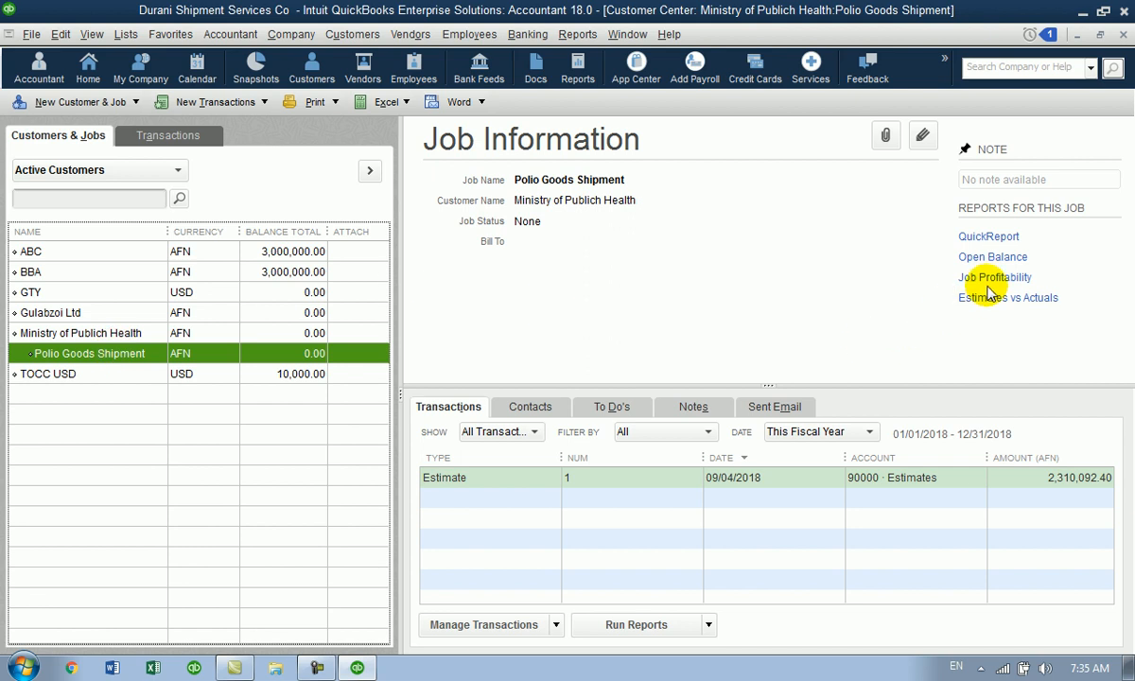
left_click(988, 282)
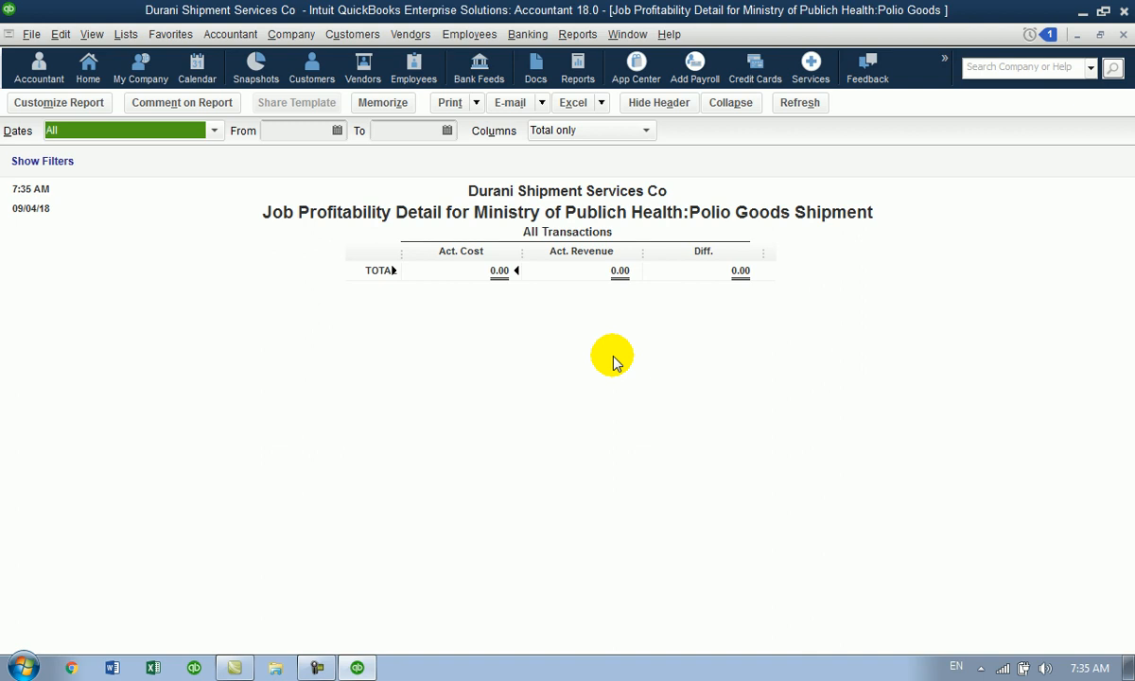
key("Escape")
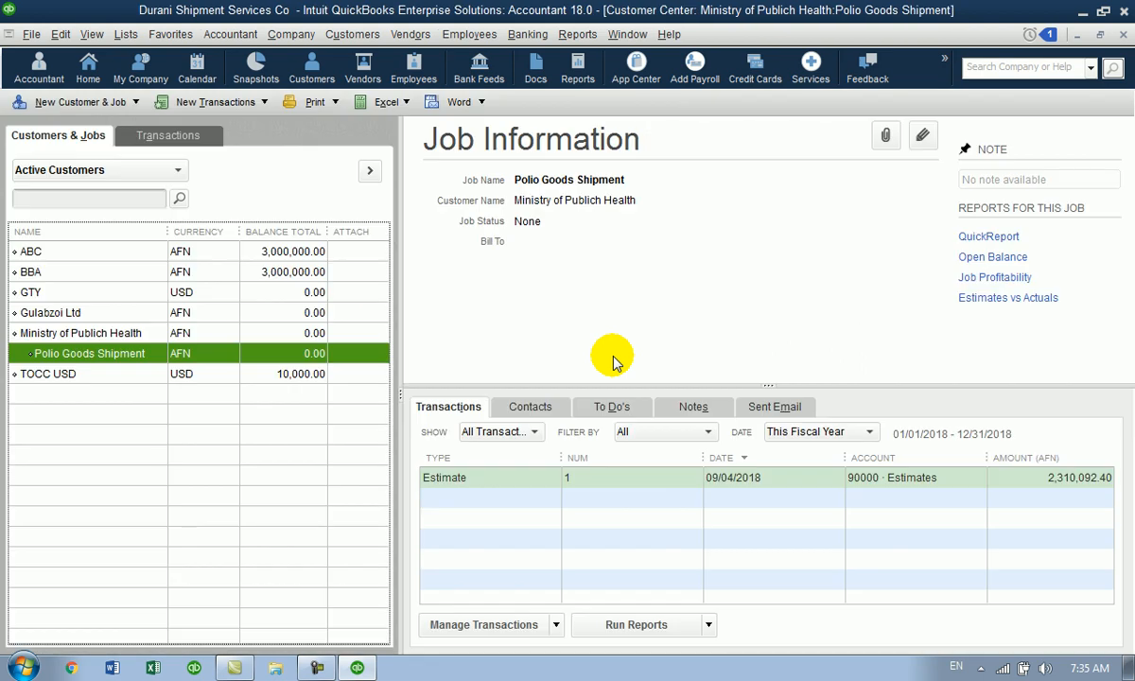
left_click(991, 301)
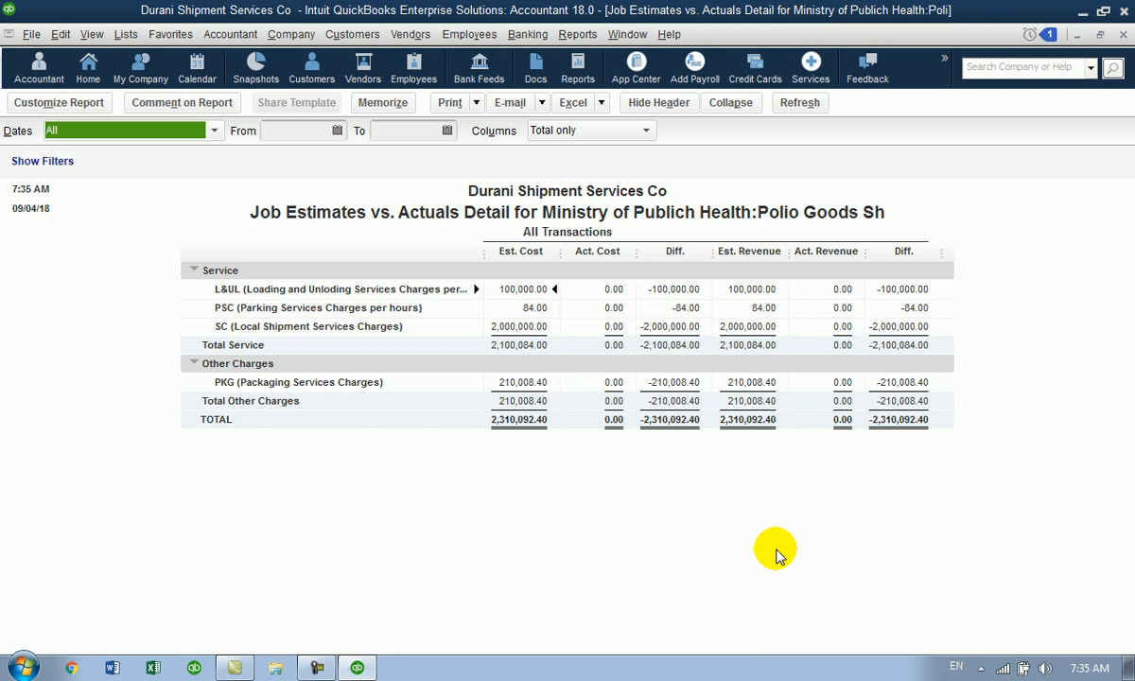
- View the company's Profit & Loss Standard report to check its income figures, and close the report
left_click(577, 34)
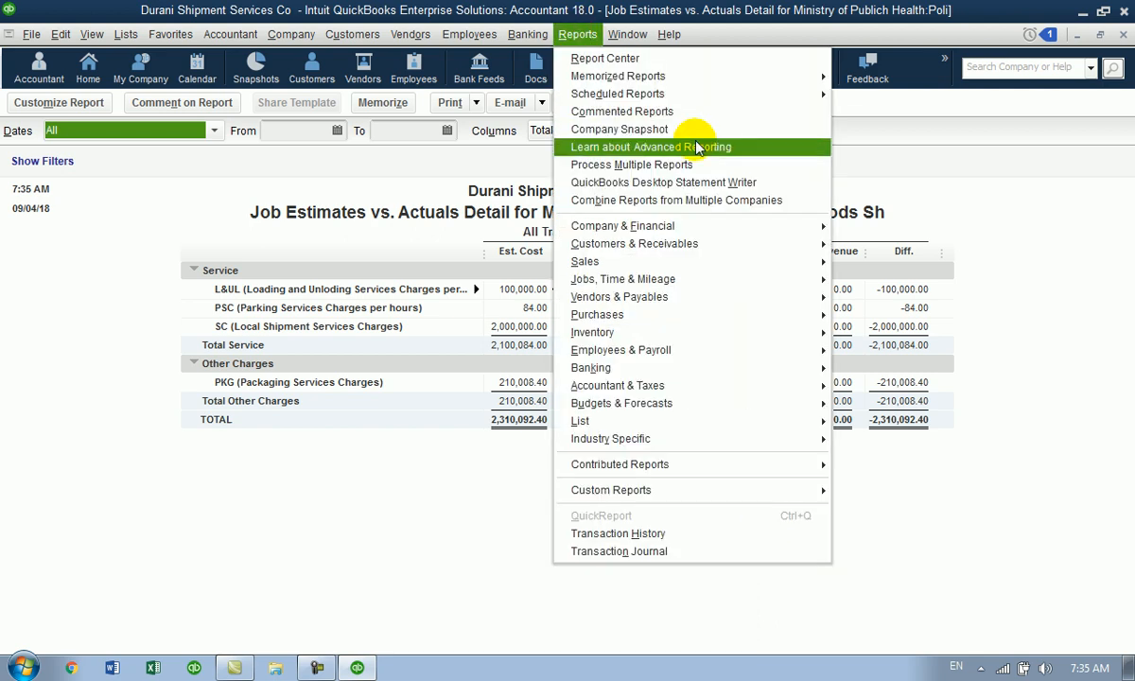
mouse_move(773, 225)
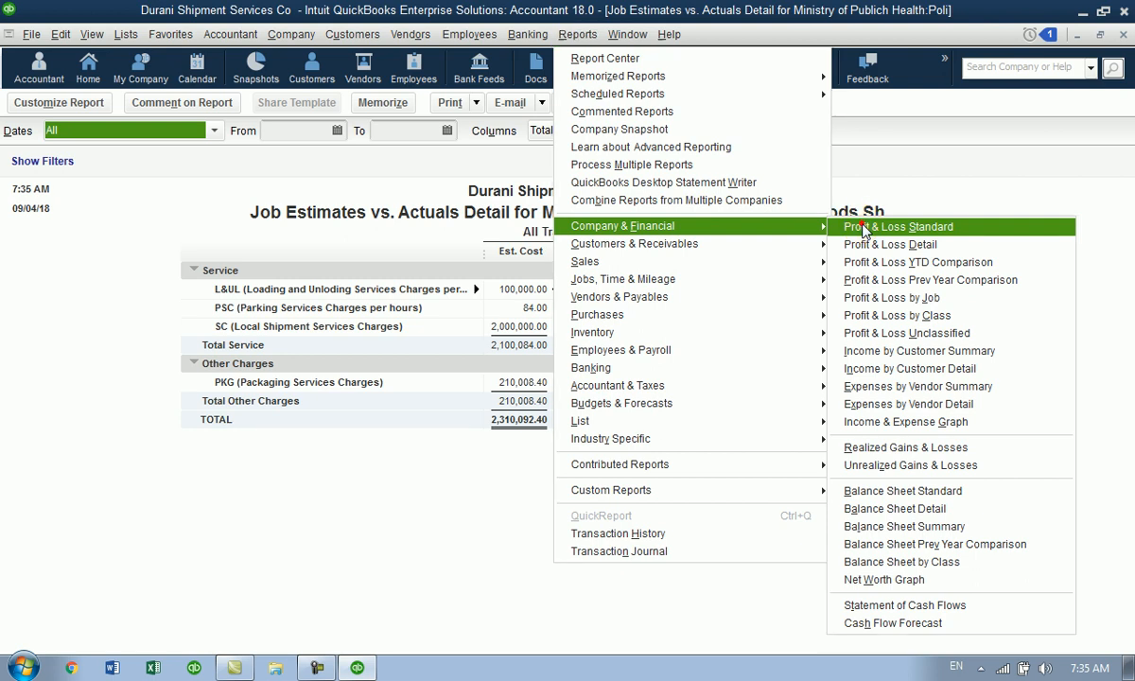
left_click(865, 230)
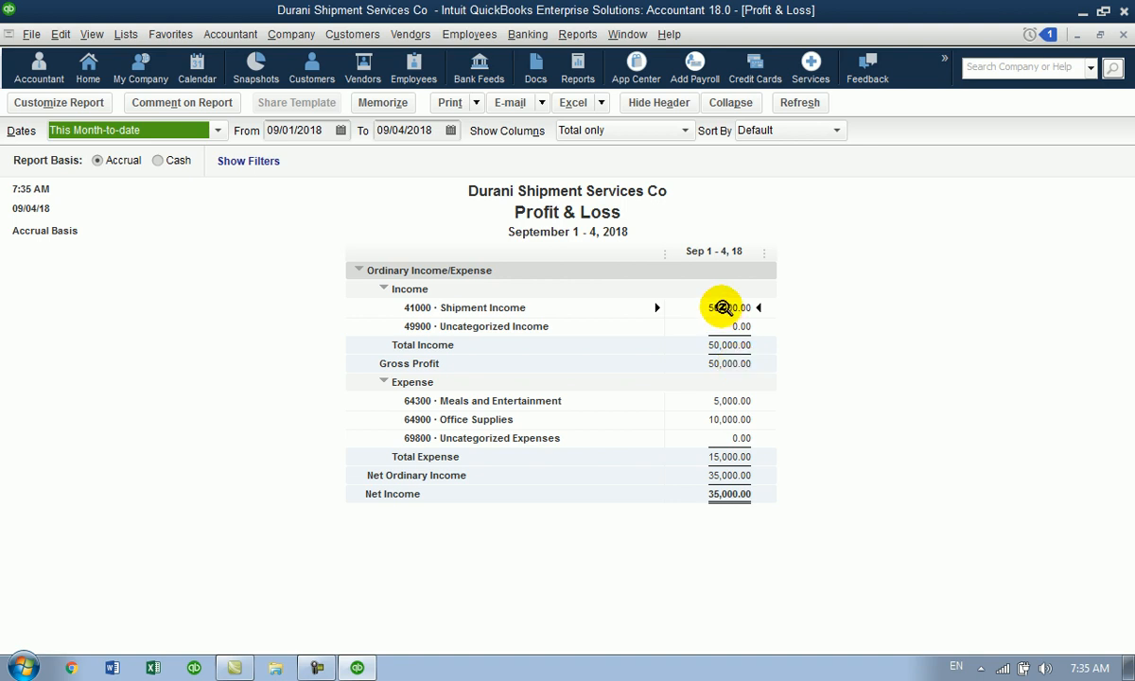
key("Escape")
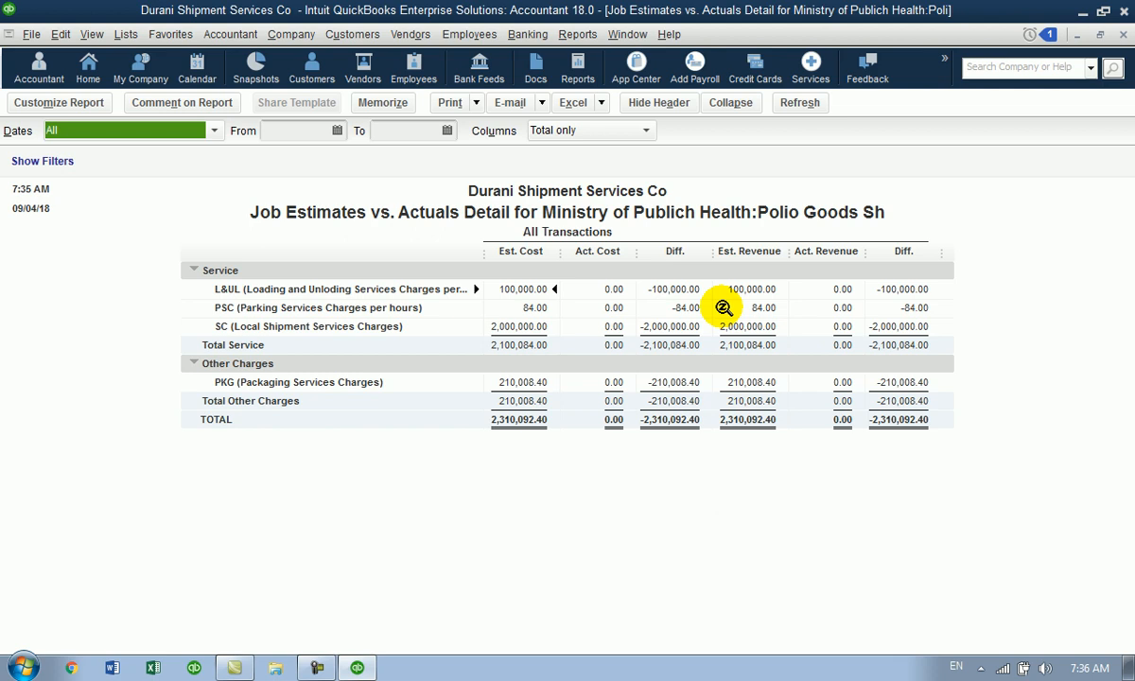
- Close the Estimates vs Actuals report and Customer Center, and save and close the proposal
key("Escape")
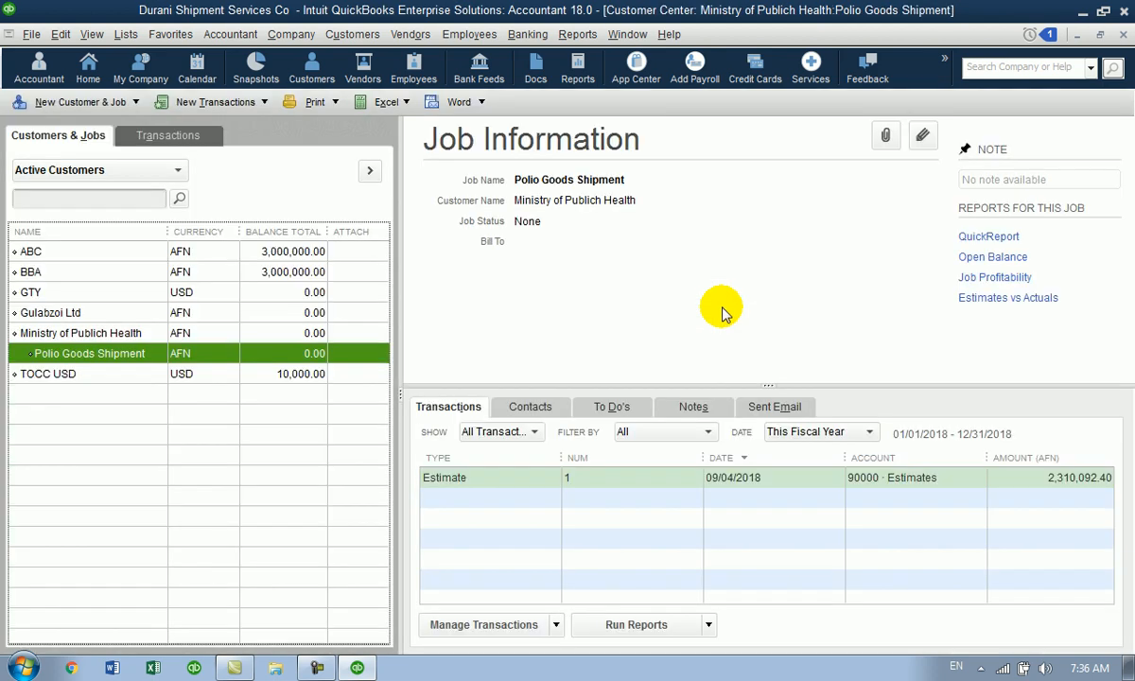
key("Escape")
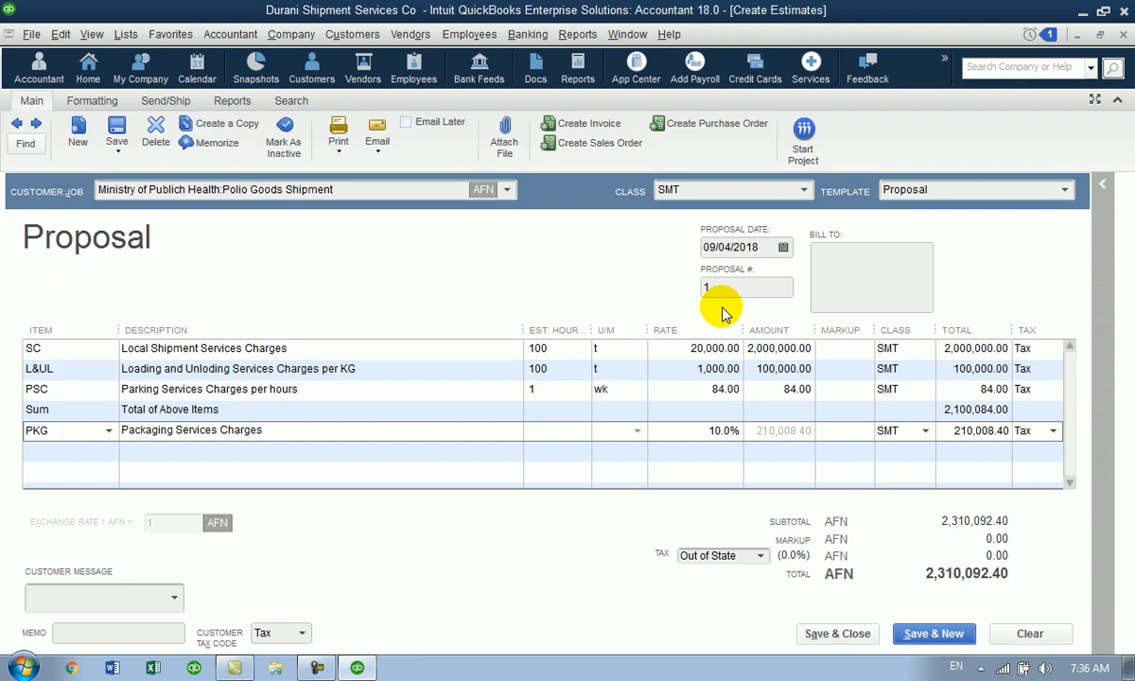
left_click(837, 633)
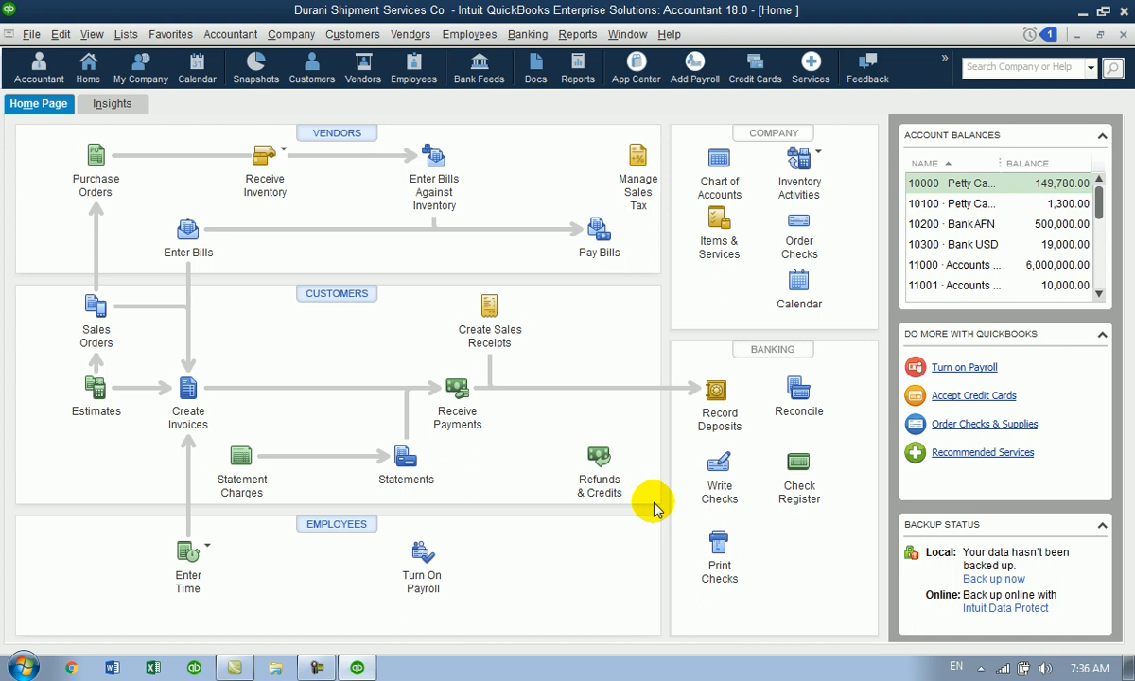
- Start a new invoice for the Polio Goods Shipment job based on its available estimate dated 09/04/2018
left_click(188, 397)
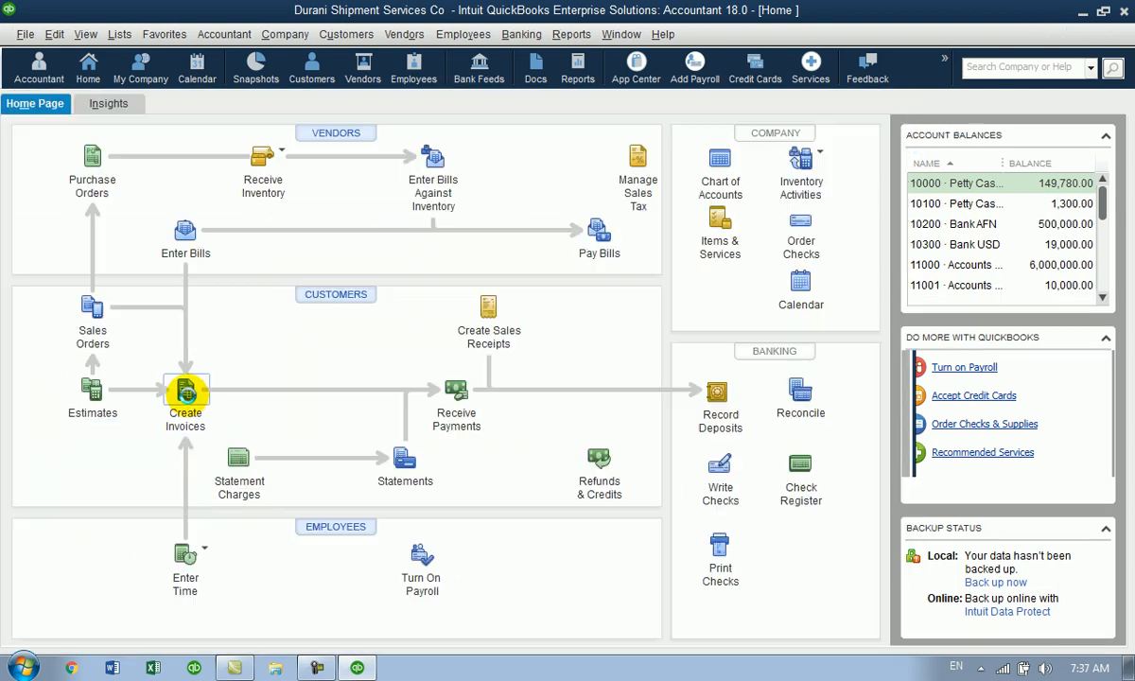
left_click(241, 192)
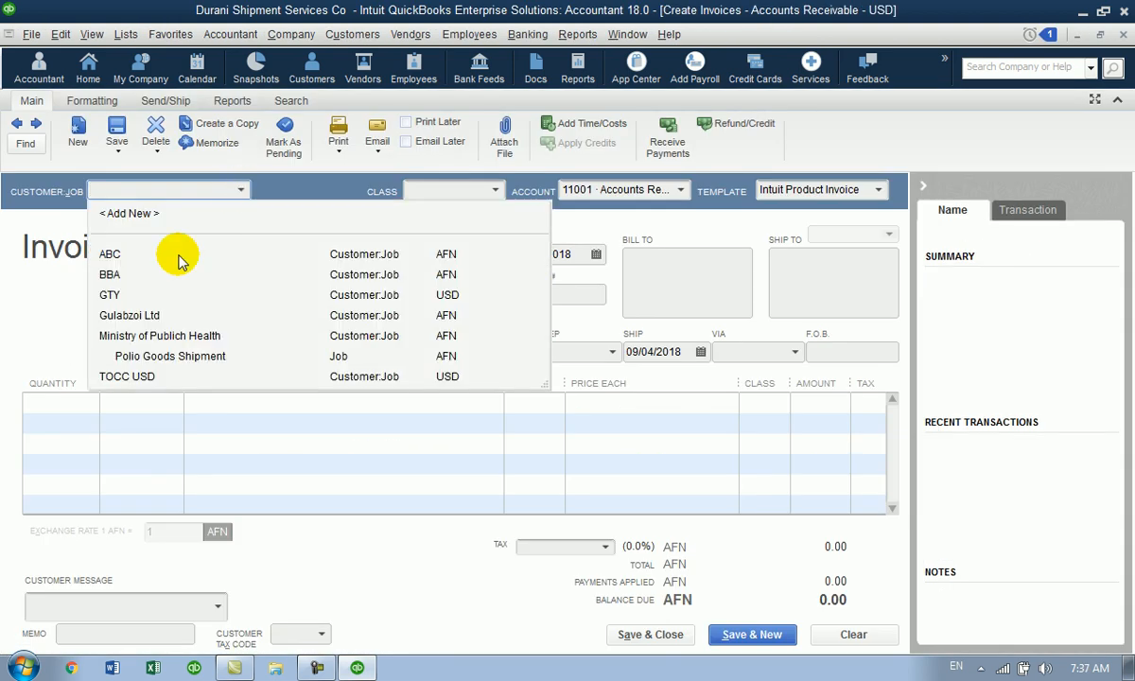
left_click(156, 356)
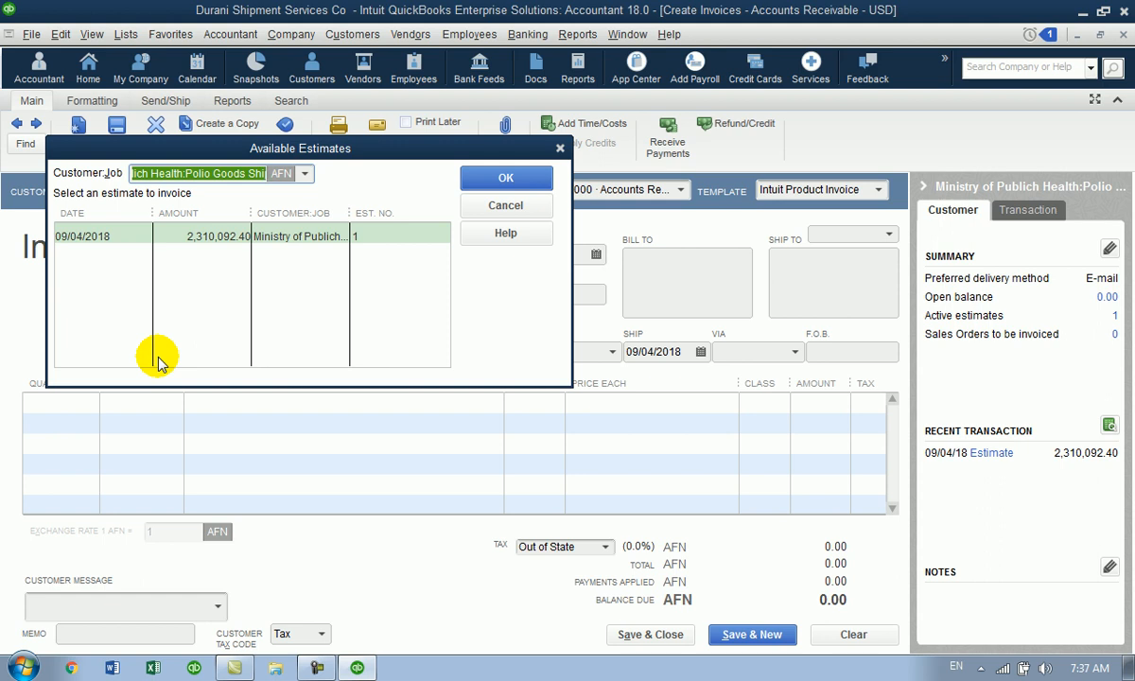
left_click(200, 235)
left_click(494, 181)
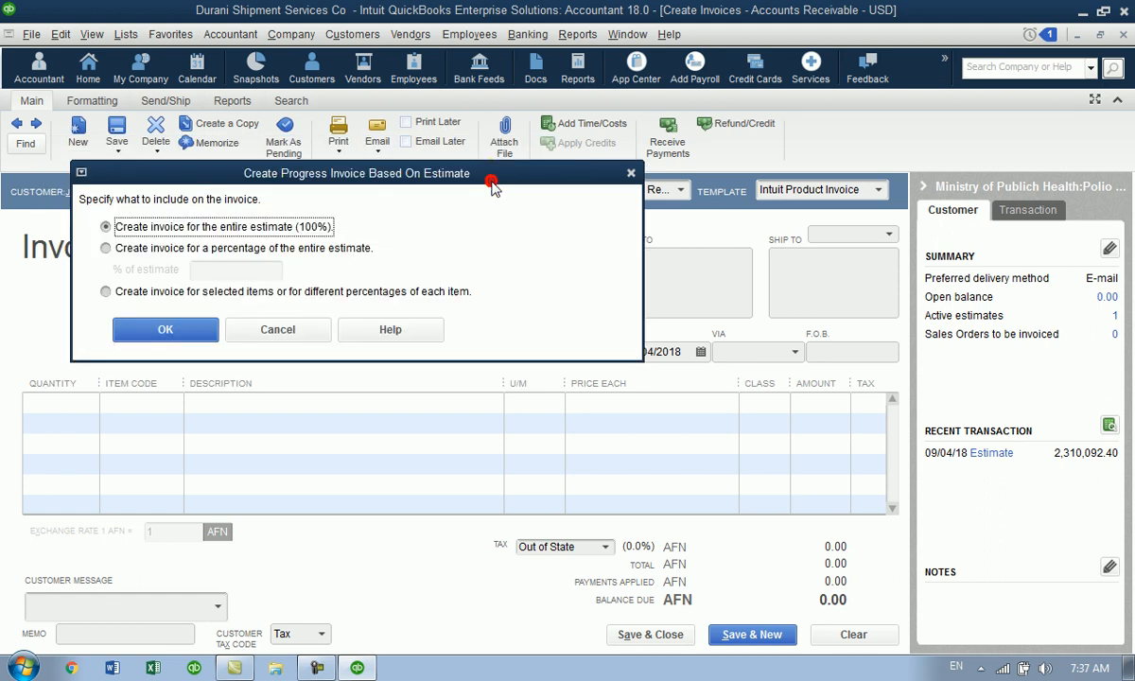
- Set the progress invoice to cover selected items or different percentages of each estimate item
left_click(262, 248)
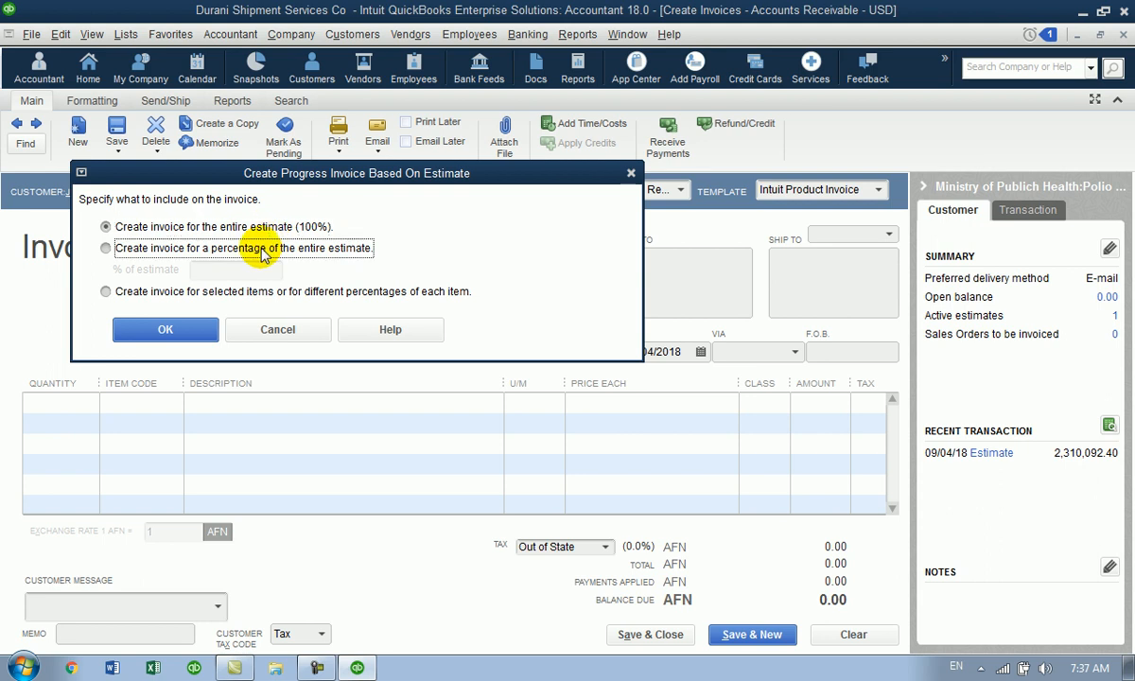
left_click(239, 293)
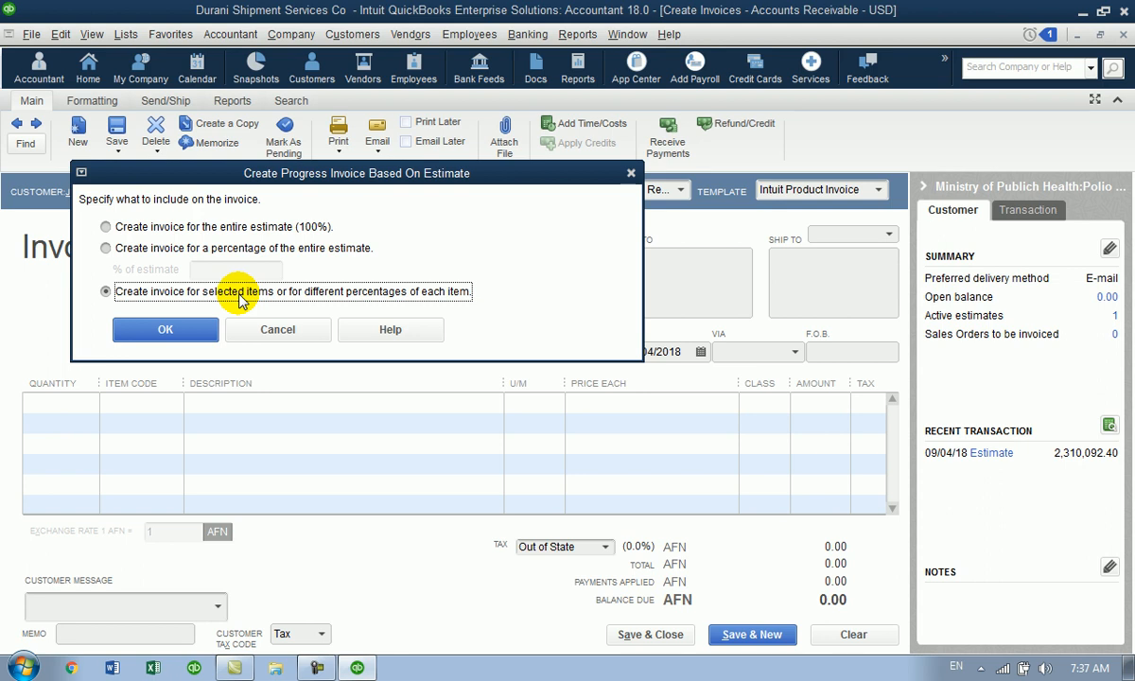
left_click(170, 327)
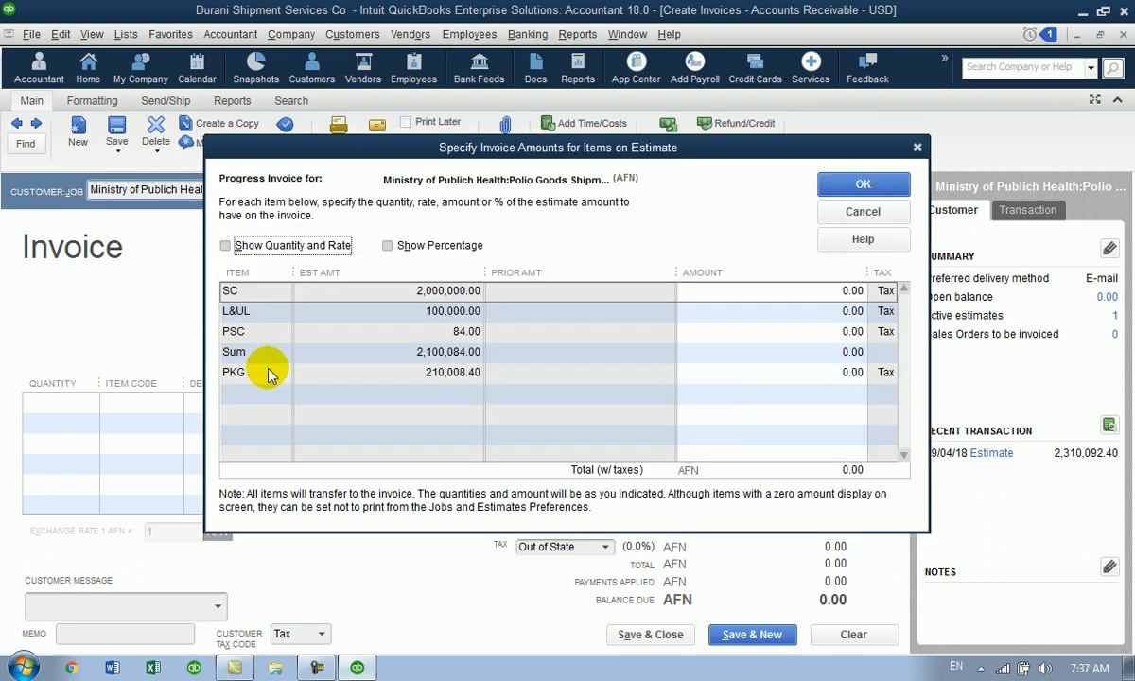
- Examine the progress invoice item table with percentage columns and with quantity and rate columns shown, and hide both again
left_click(382, 376)
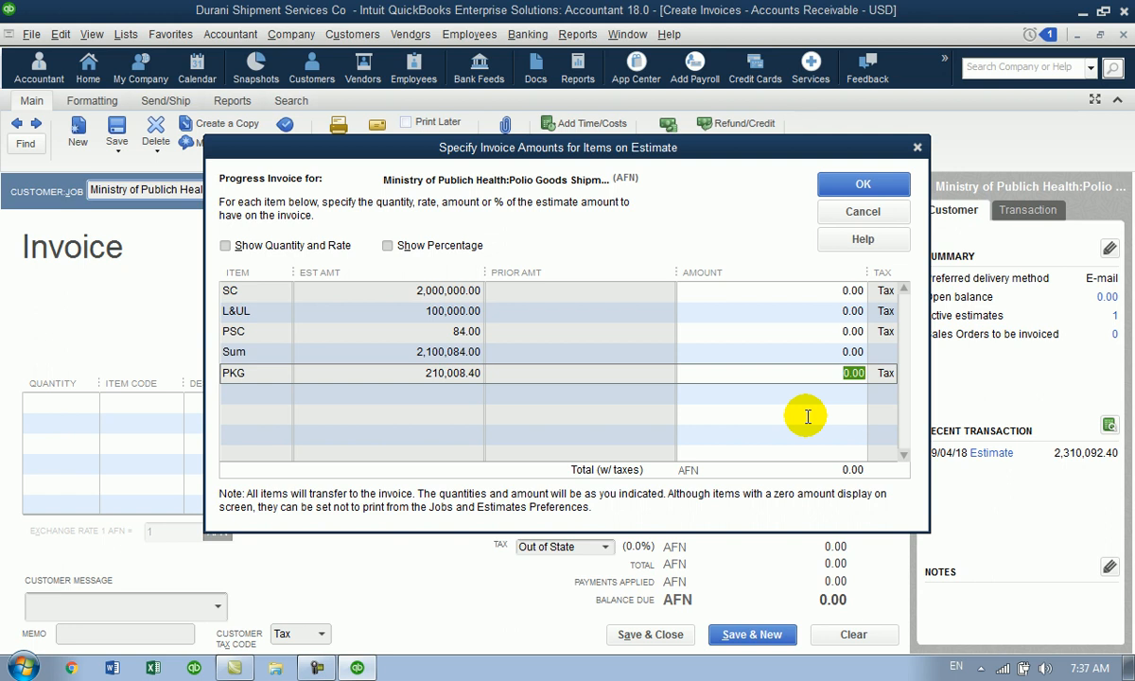
left_click(402, 247)
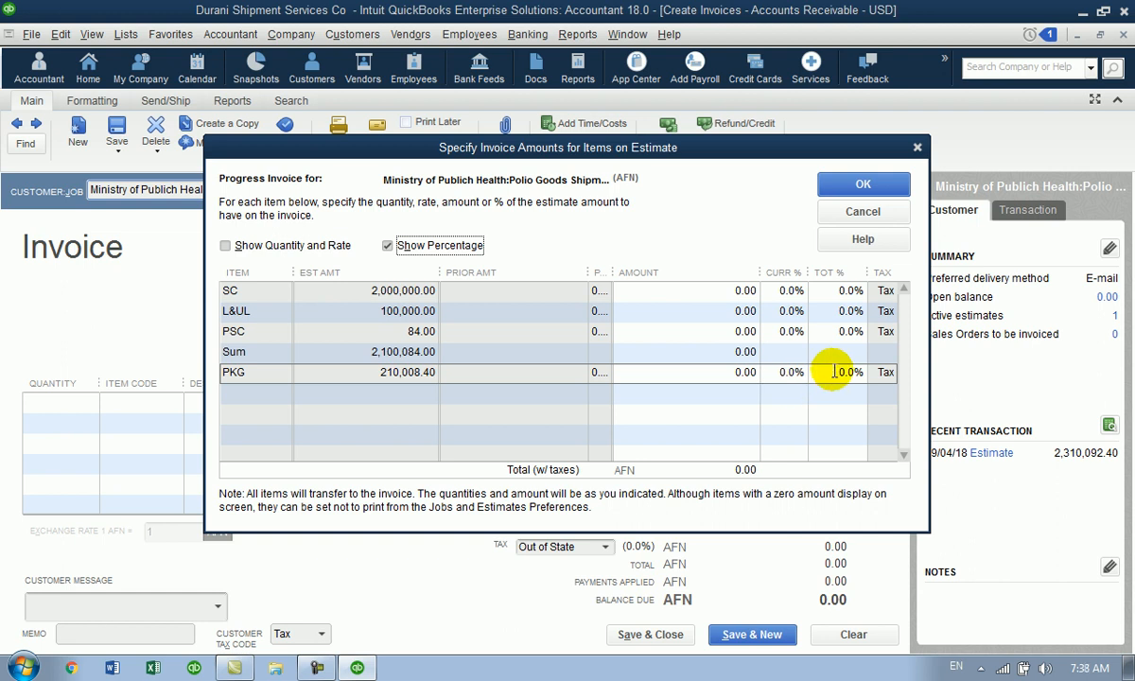
left_click(295, 246)
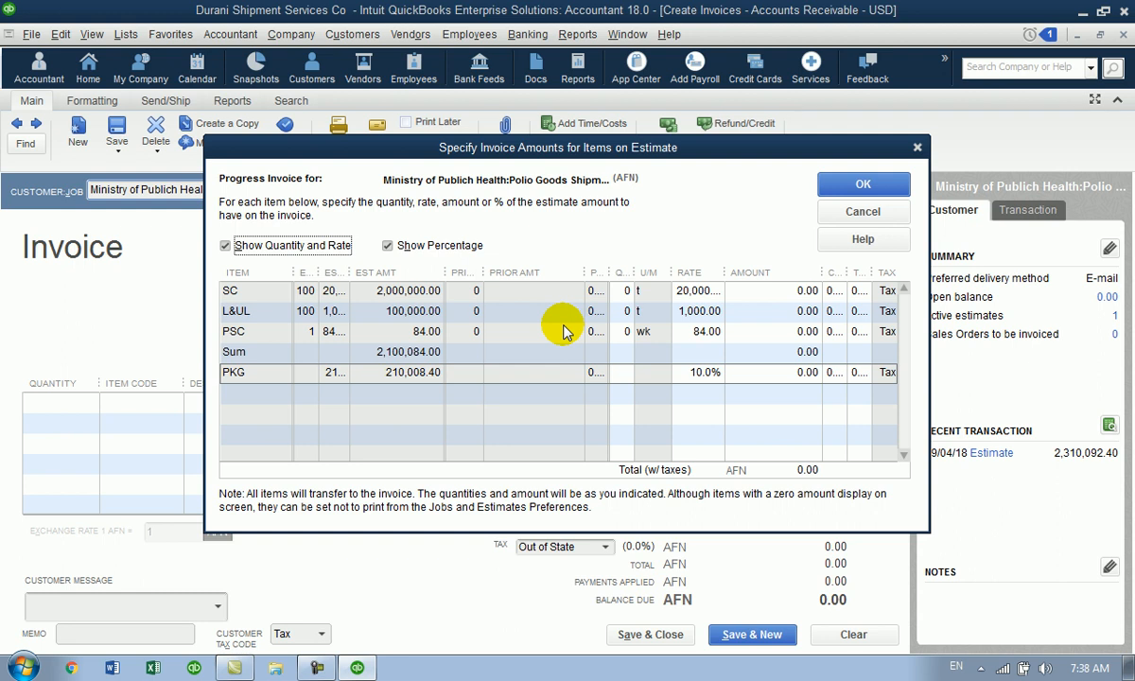
left_click(388, 246)
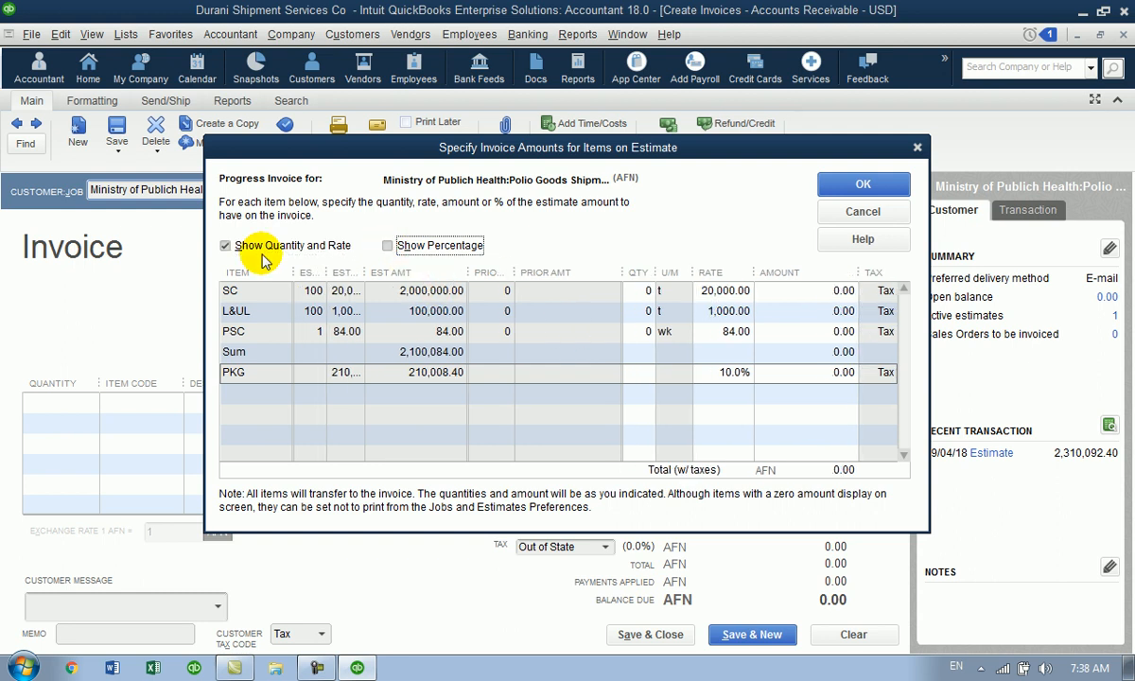
left_click(226, 248)
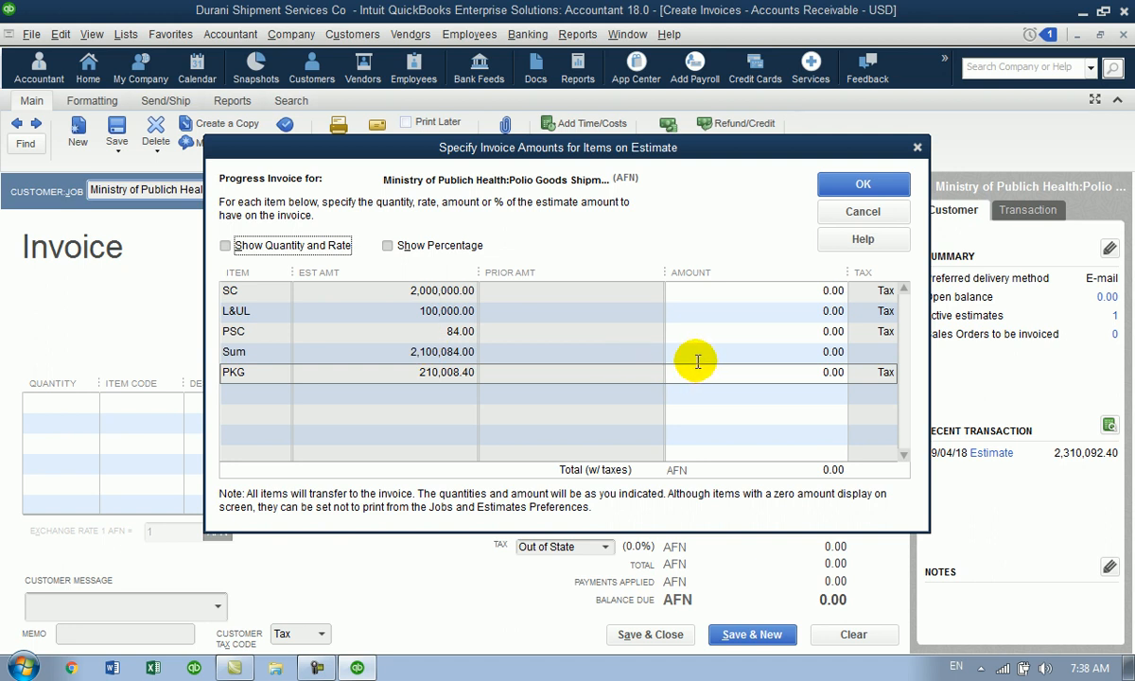
left_click(784, 306)
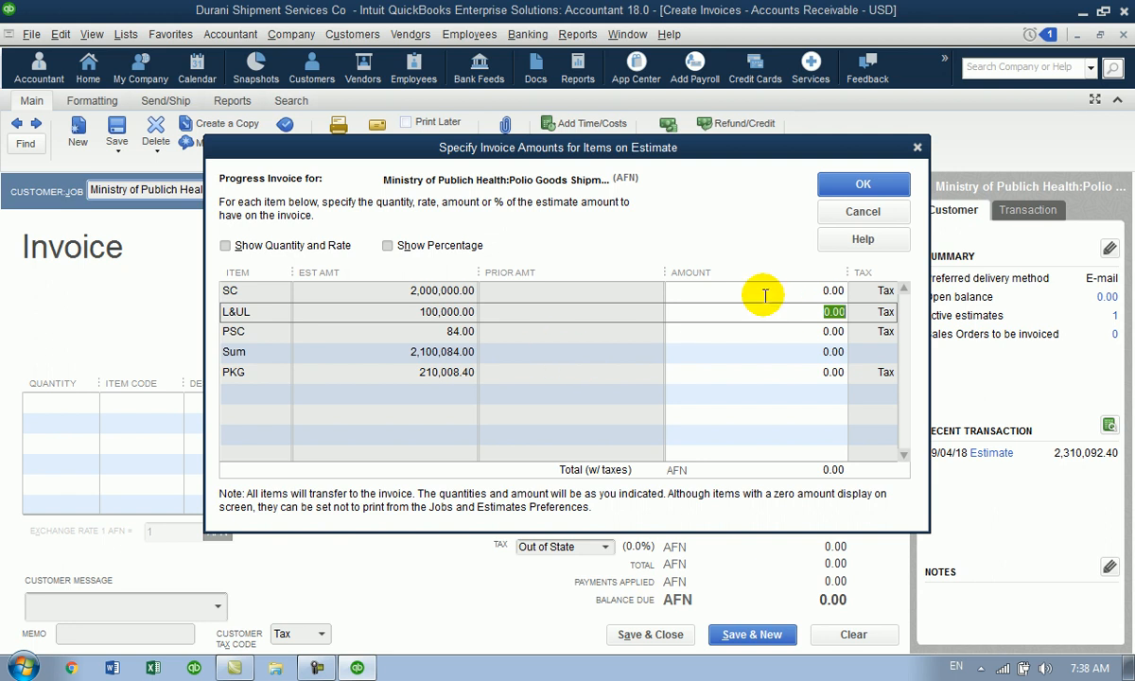
left_click(761, 290)
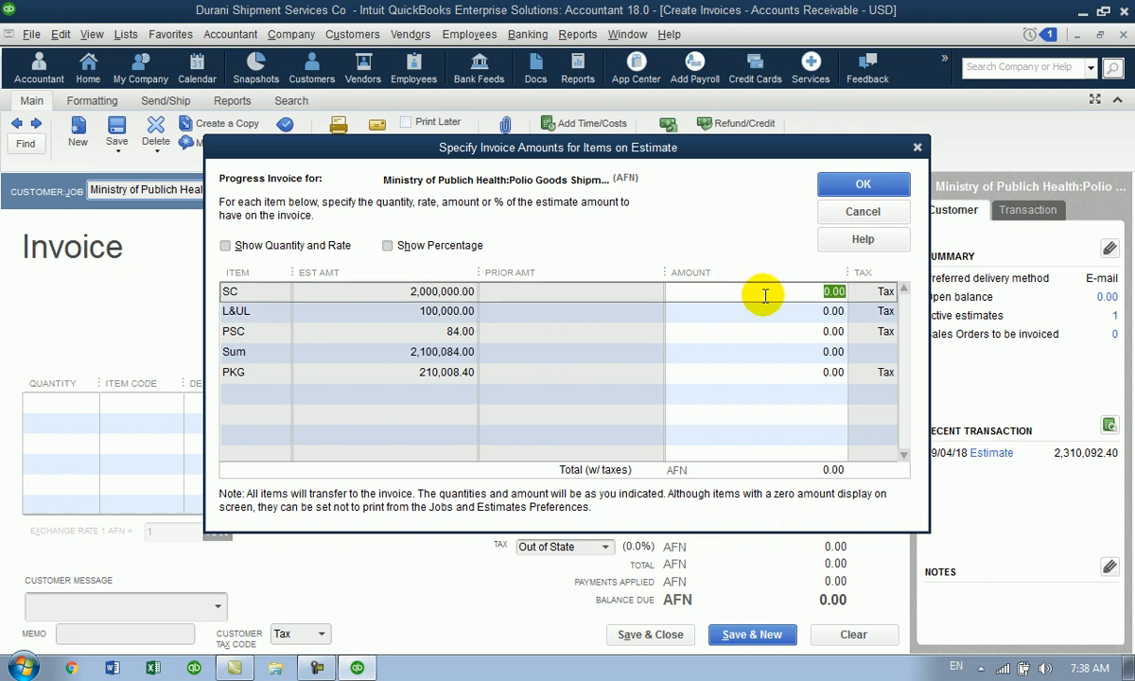
- Try invoicing 60,000 of the PKG item with percentages shown, and cancel the item amounts and clear the invoice
left_click(387, 247)
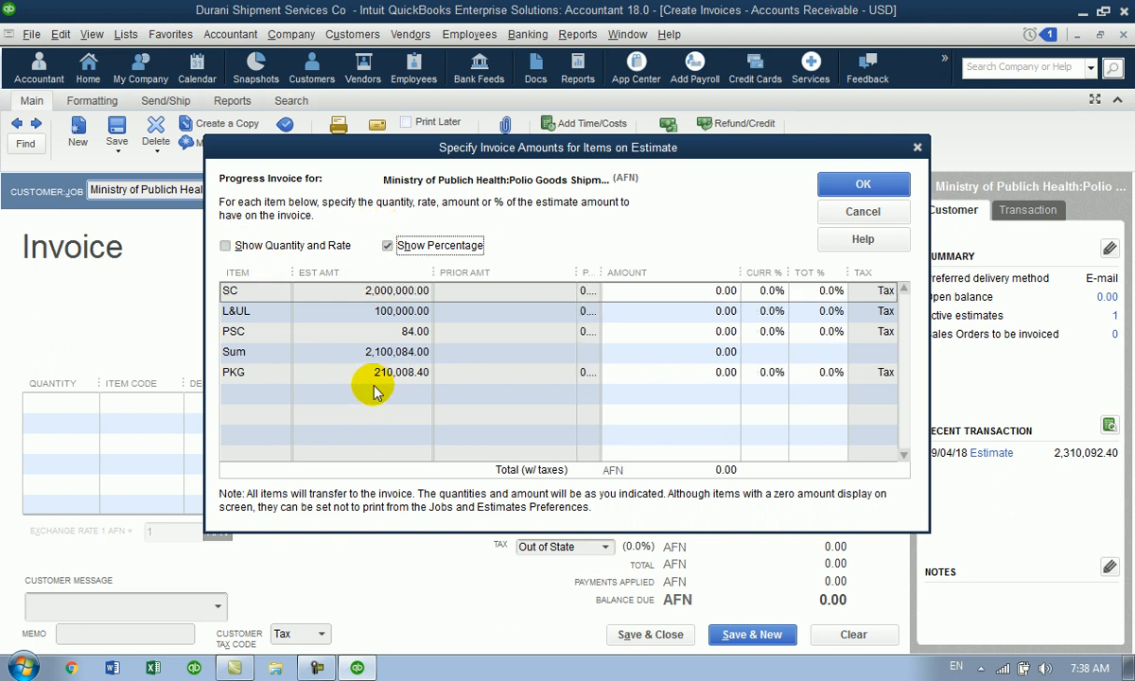
left_click(749, 372)
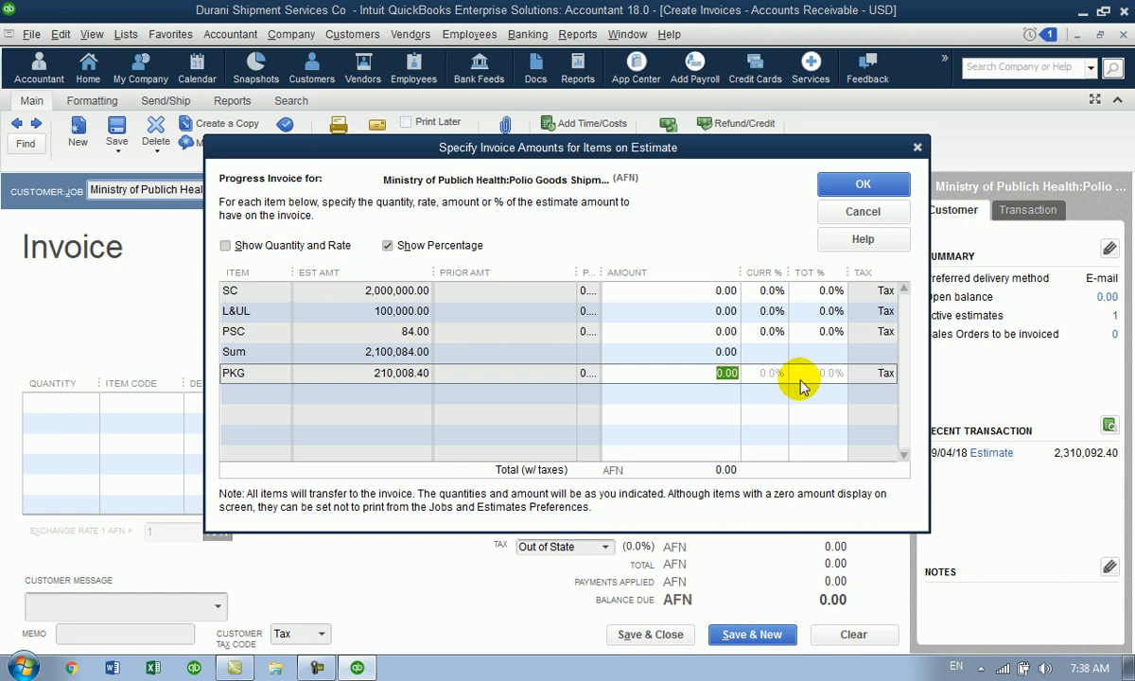
left_click_drag(575, 276, 626, 272)
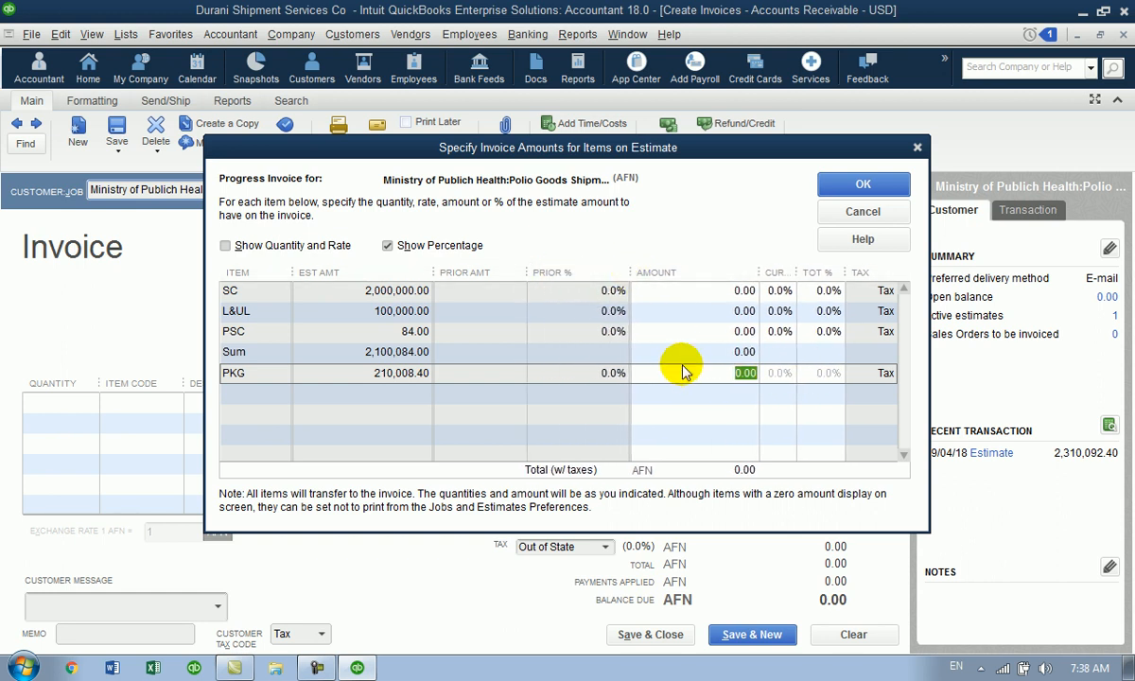
left_click(776, 379)
left_click(819, 374)
left_click(728, 373)
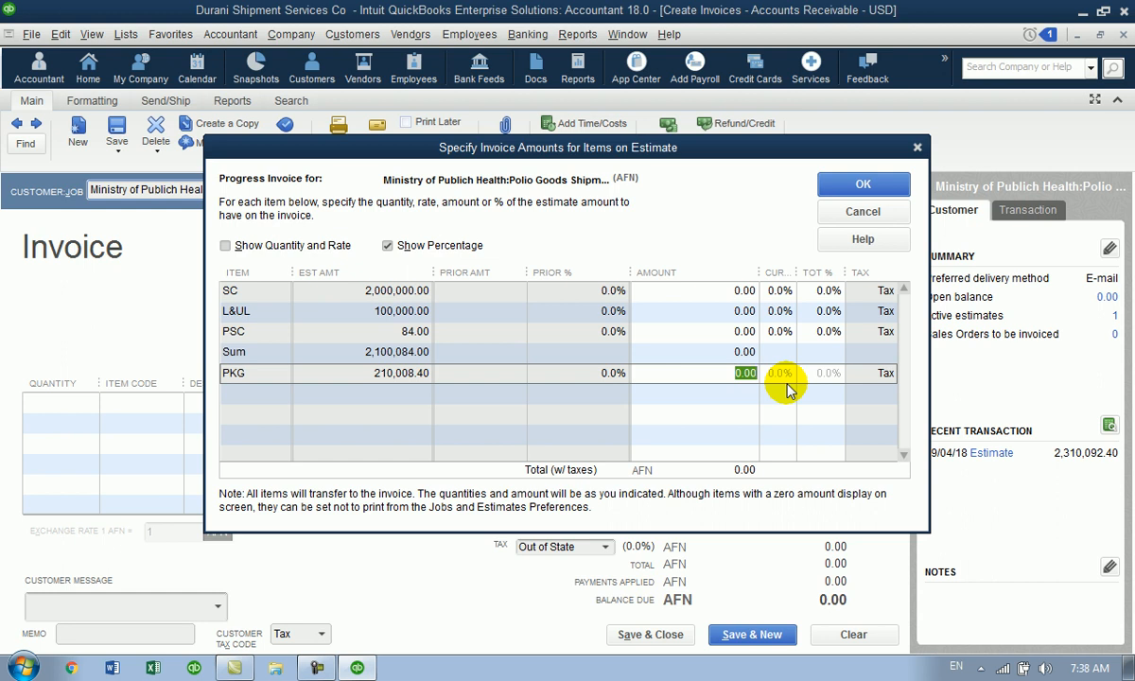
type("60000")
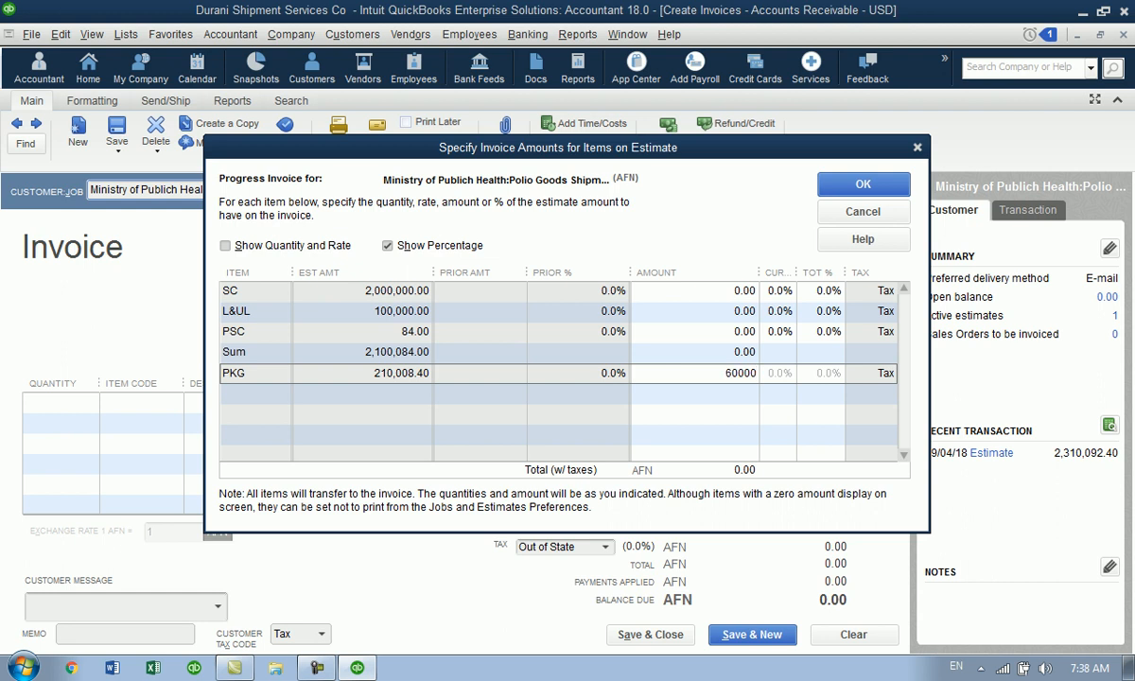
left_click(821, 377)
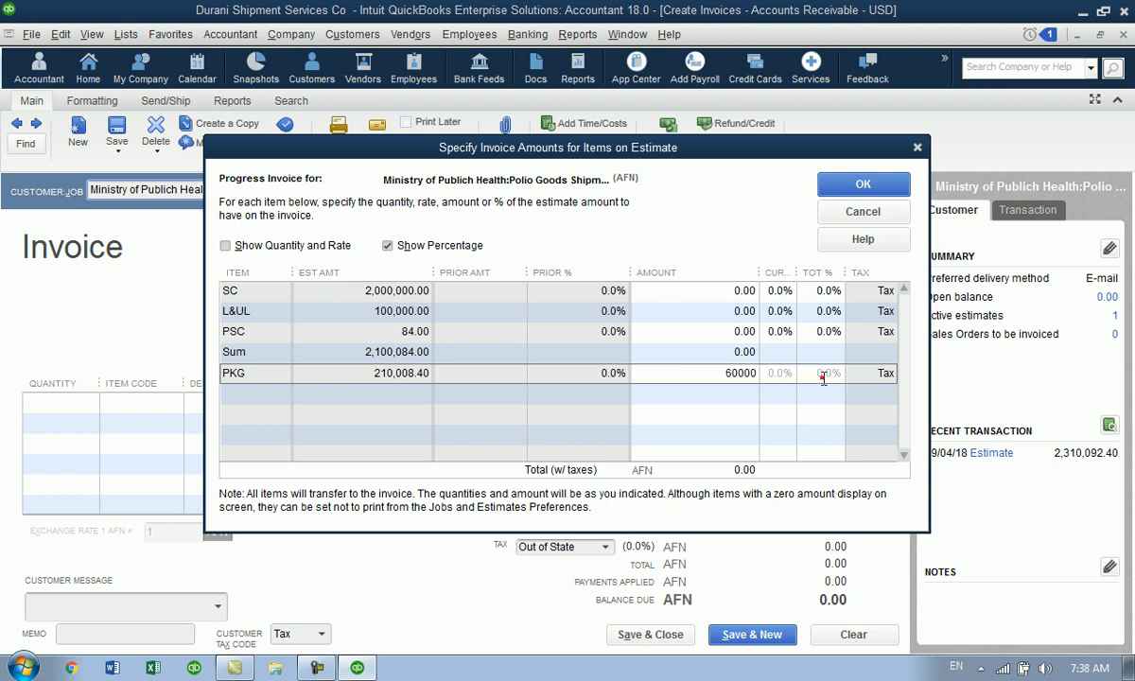
left_click(788, 293)
left_click(776, 374)
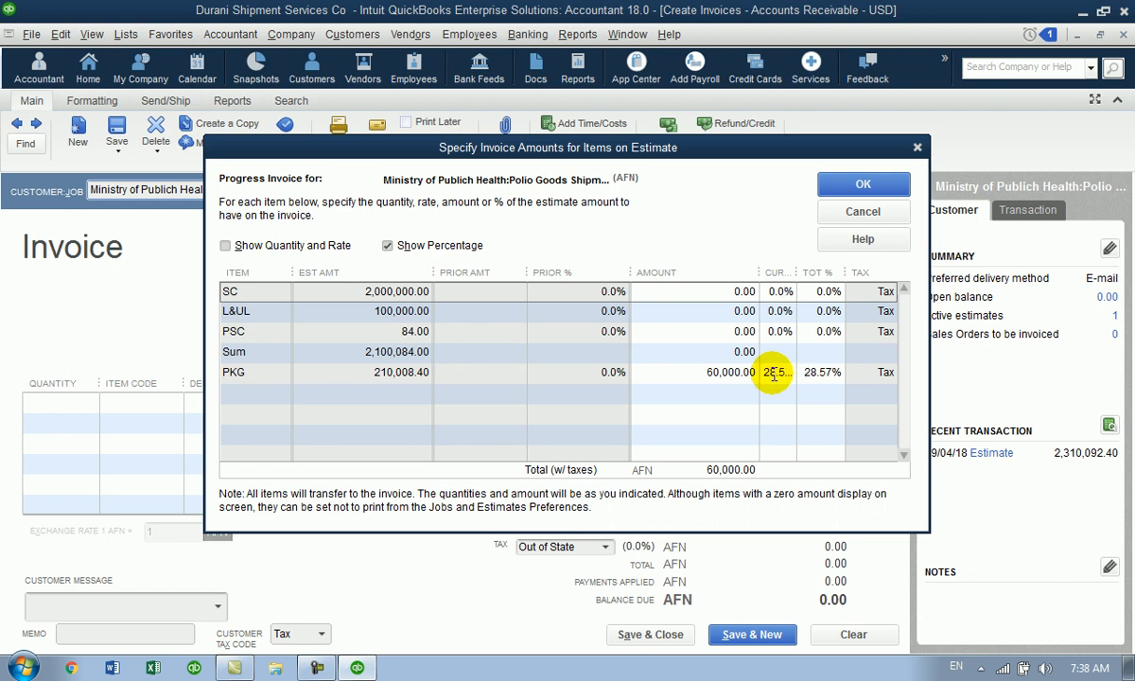
left_click(858, 211)
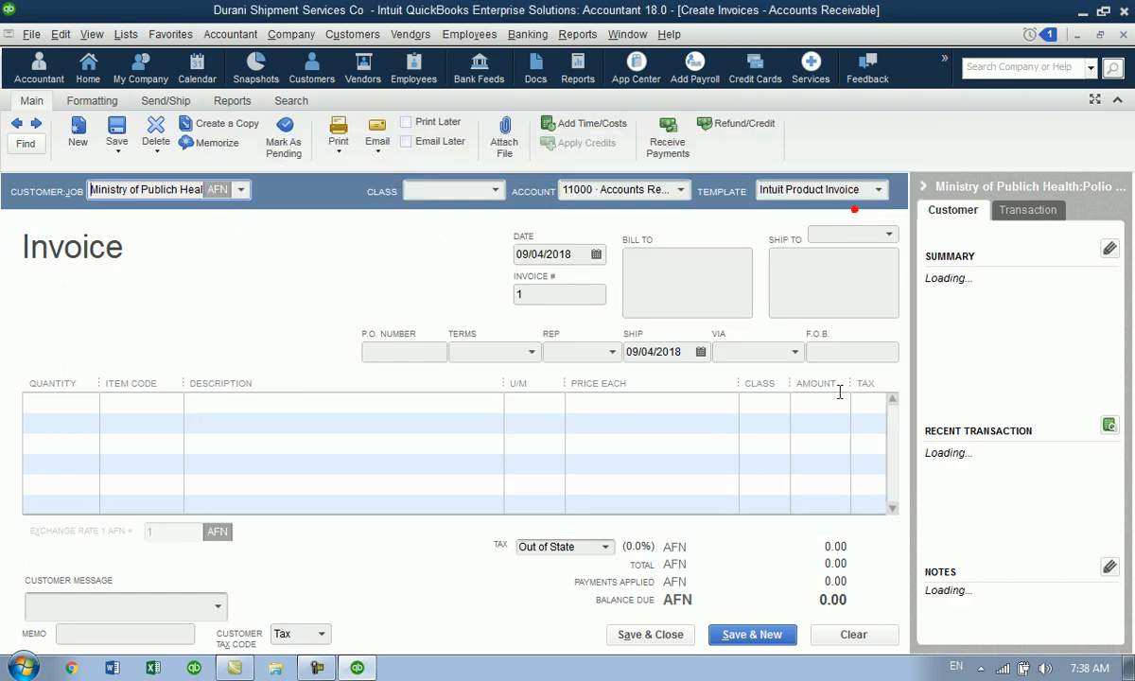
left_click(836, 635)
- Start the invoice again for the Polio Goods Shipment job from its available estimate dated 09/04/2018
left_click(242, 192)
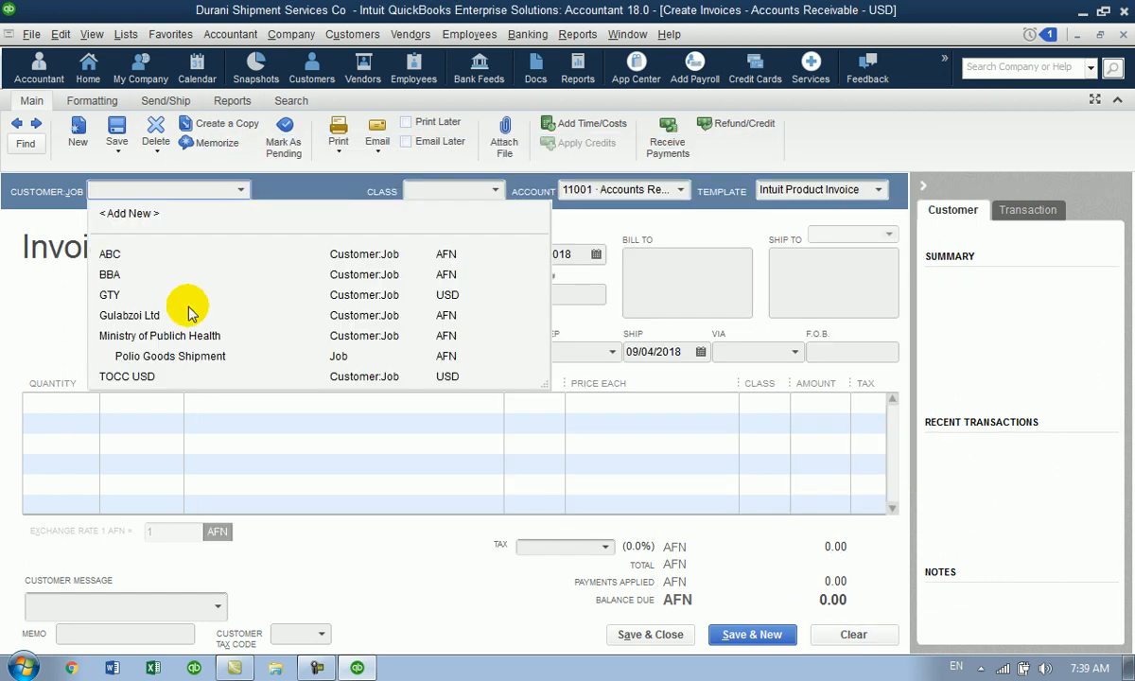
left_click(185, 356)
left_click(269, 234)
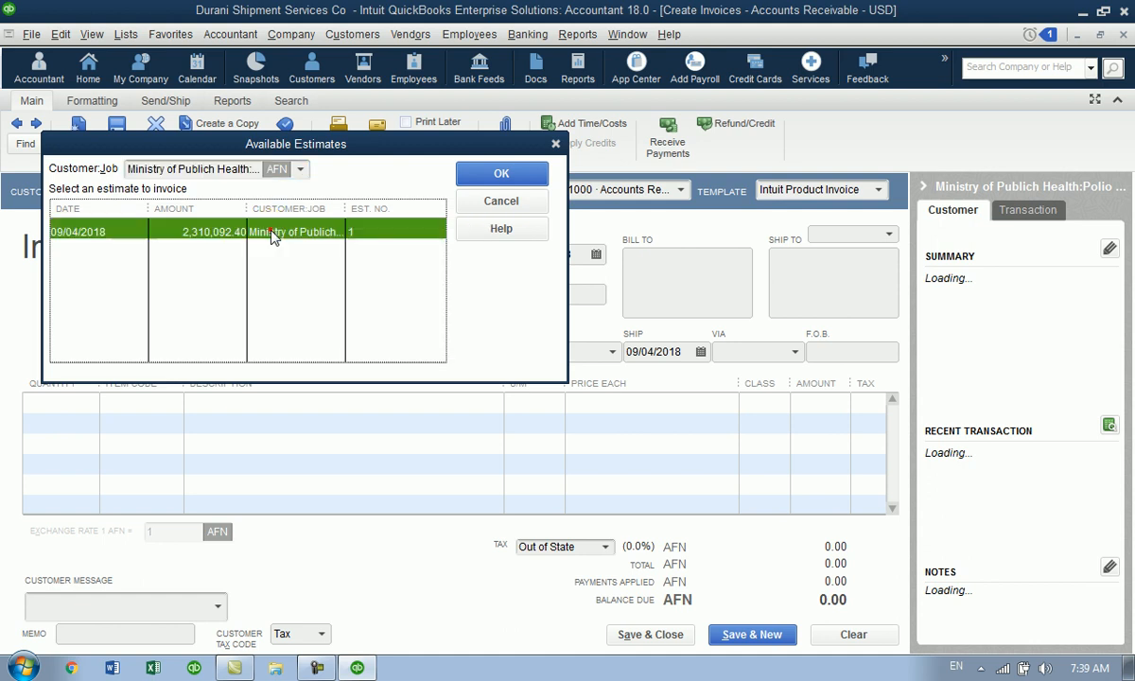
left_click(473, 175)
- Create the progress invoice for 30% of the entire estimate
left_click(189, 246)
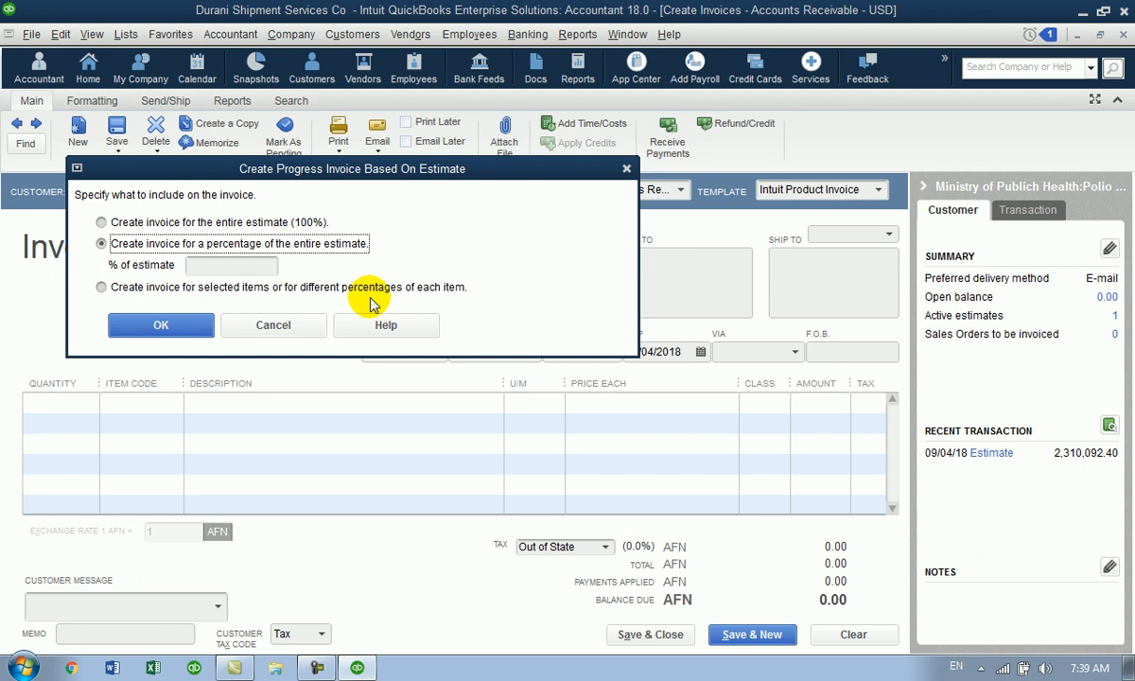
left_click(318, 223)
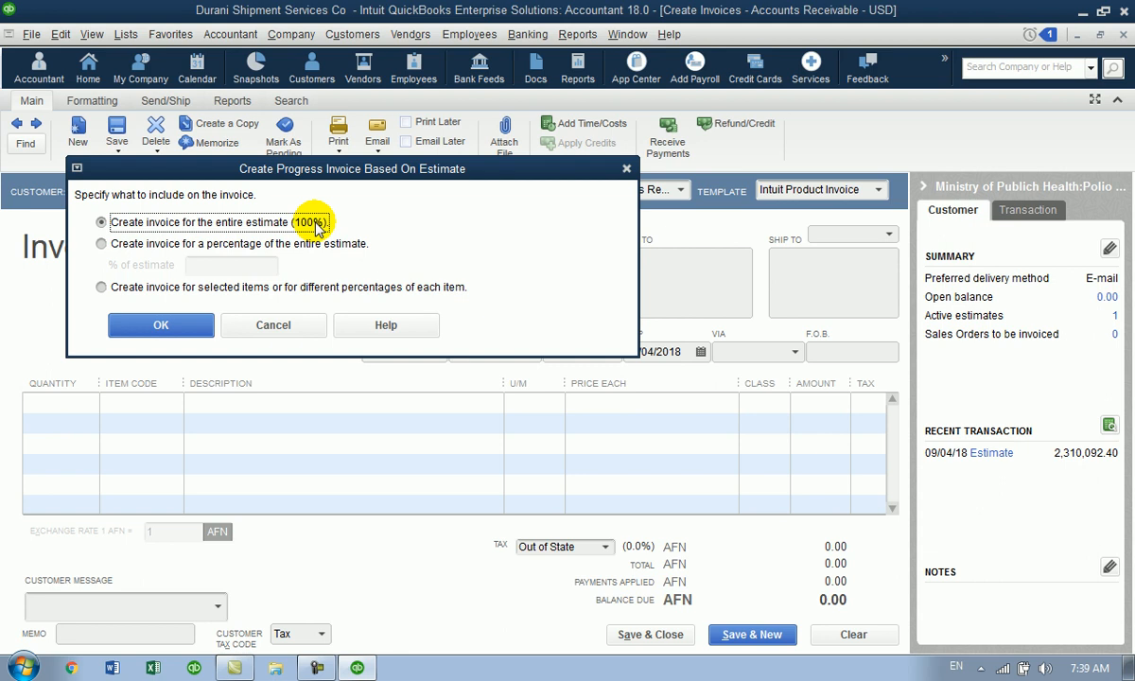
left_click(260, 244)
left_click(265, 265)
type("30")
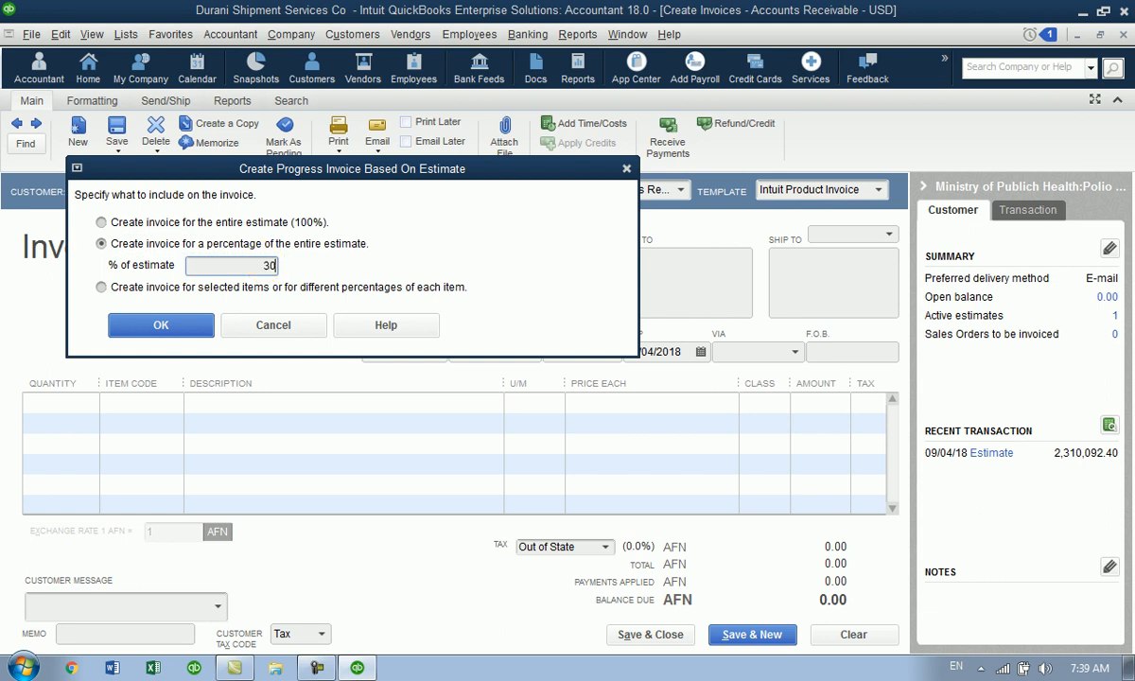
left_click(160, 324)
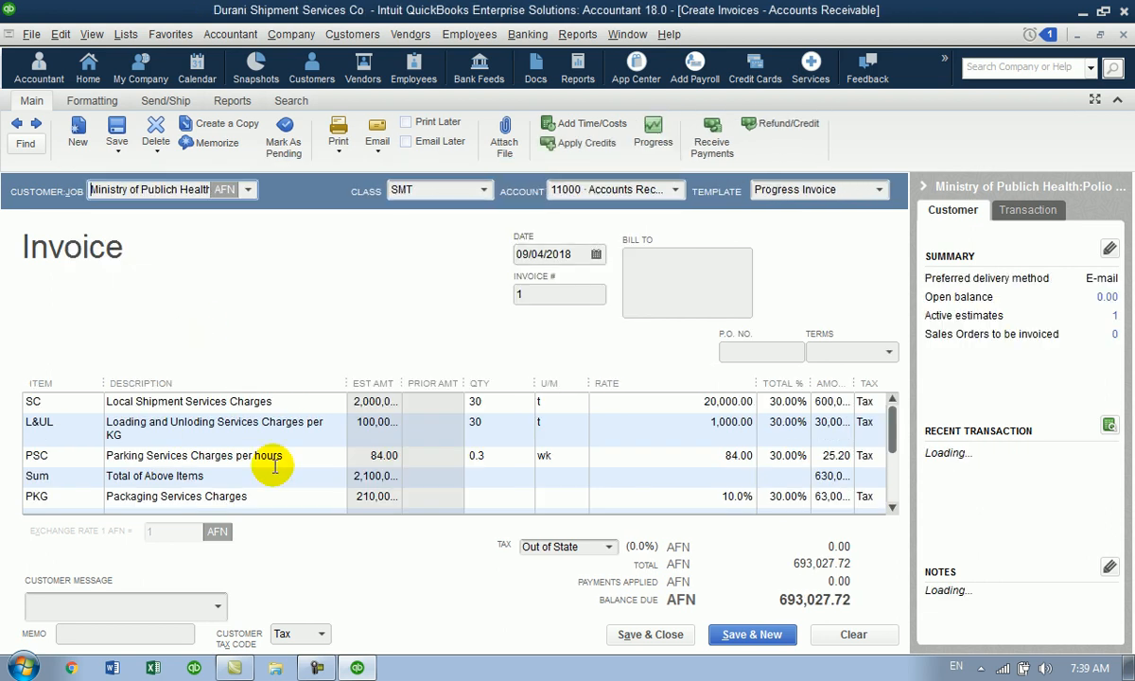
- Preview the printed progress invoice, zoom in to examine its item lines and percentages, and close the preview
left_click(355, 151)
left_click(347, 167)
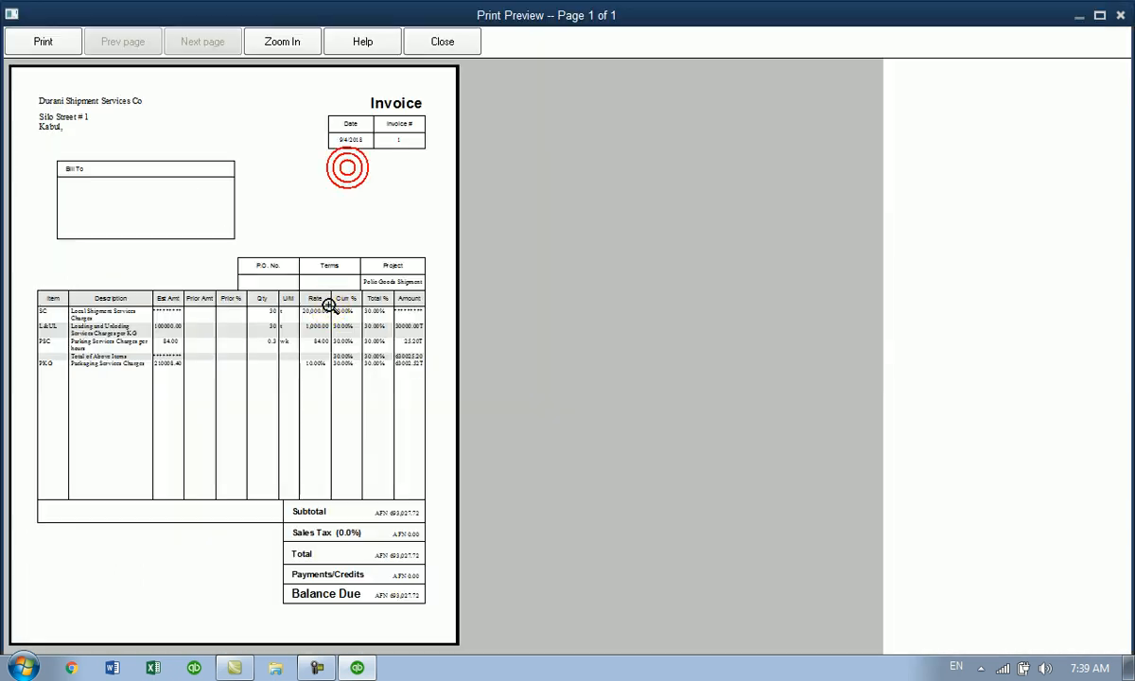
left_click(327, 295)
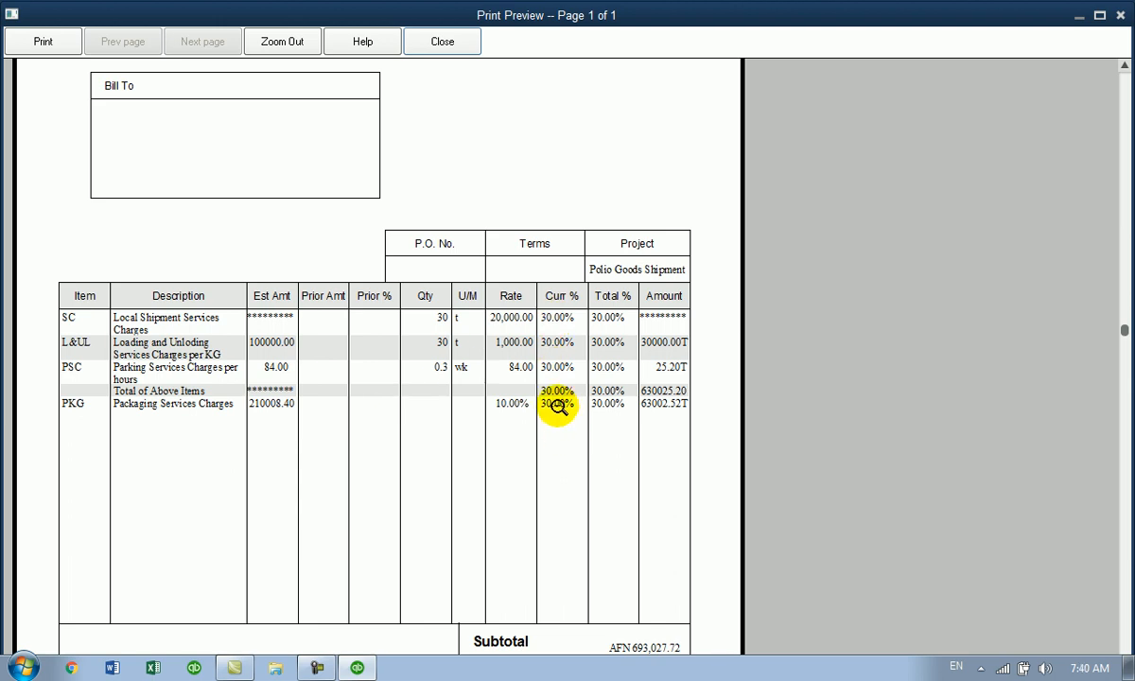
left_click(441, 43)
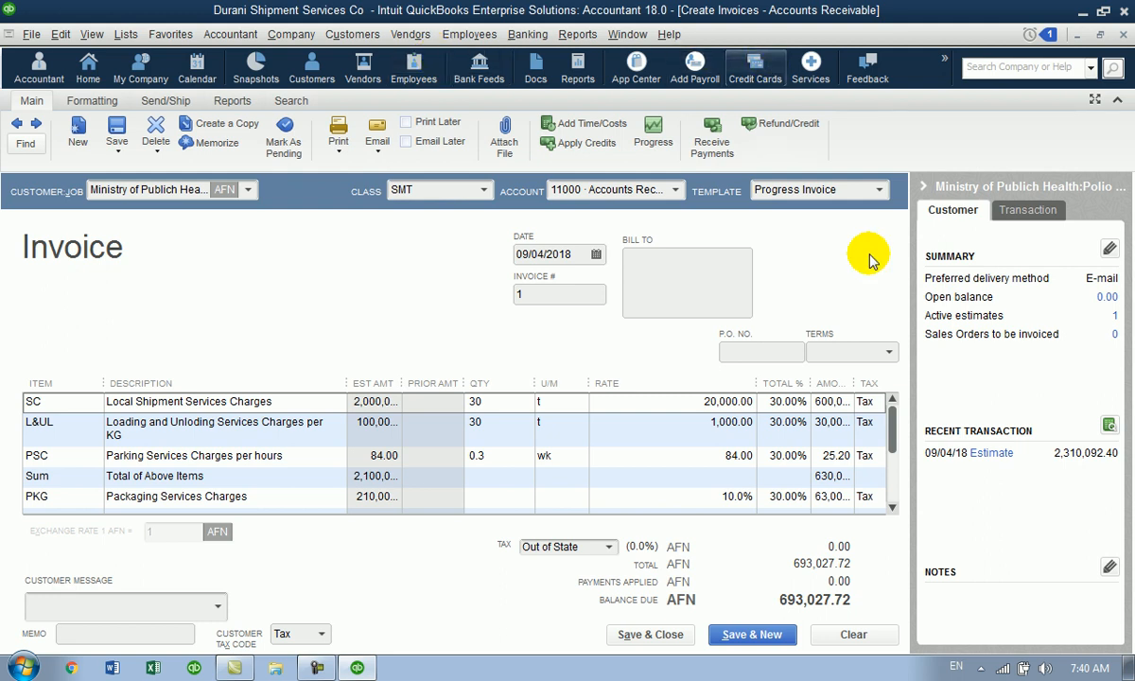
- Set the progress invoice's payment terms to Net 15
left_click(886, 352)
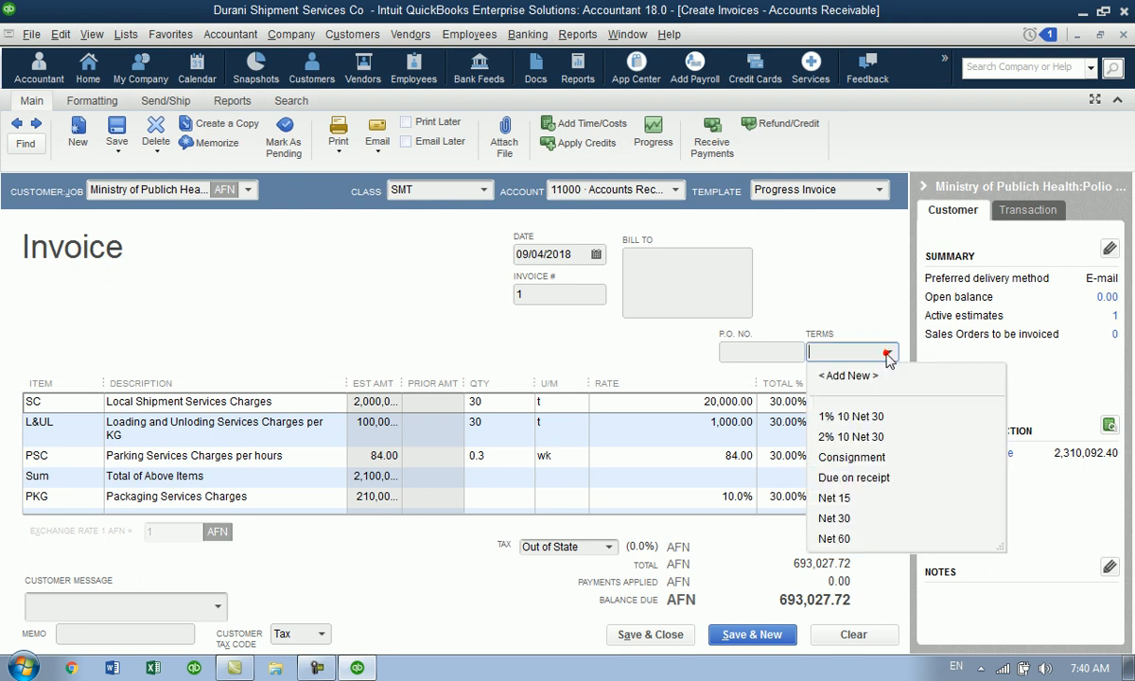
left_click(850, 418)
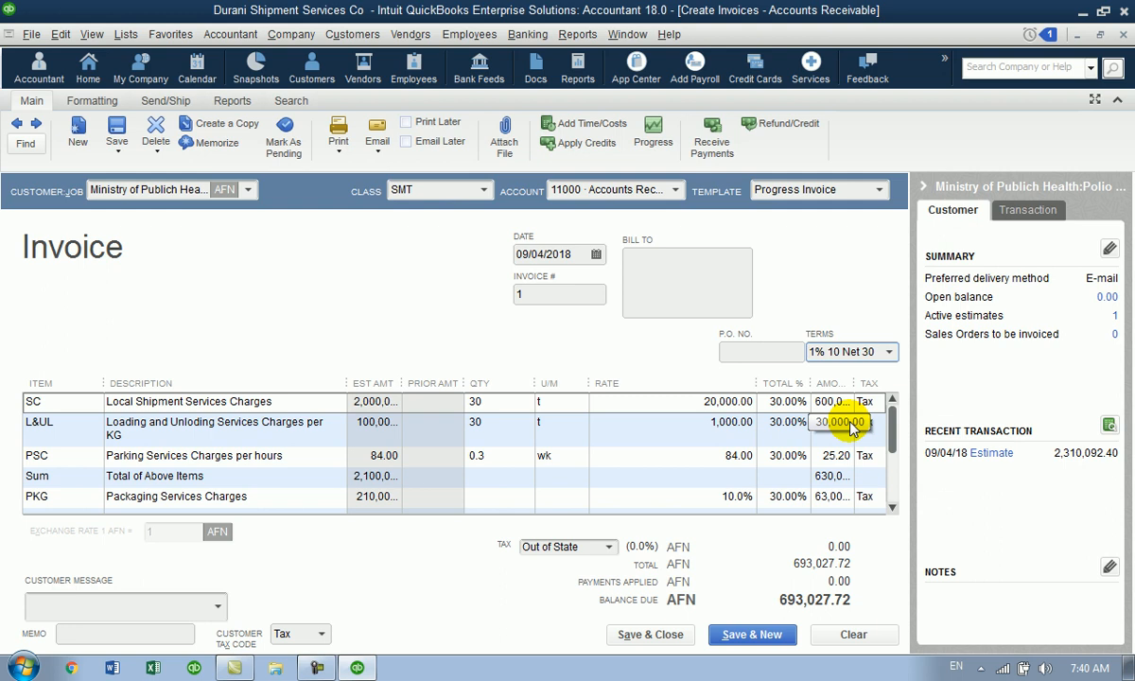
left_click(889, 352)
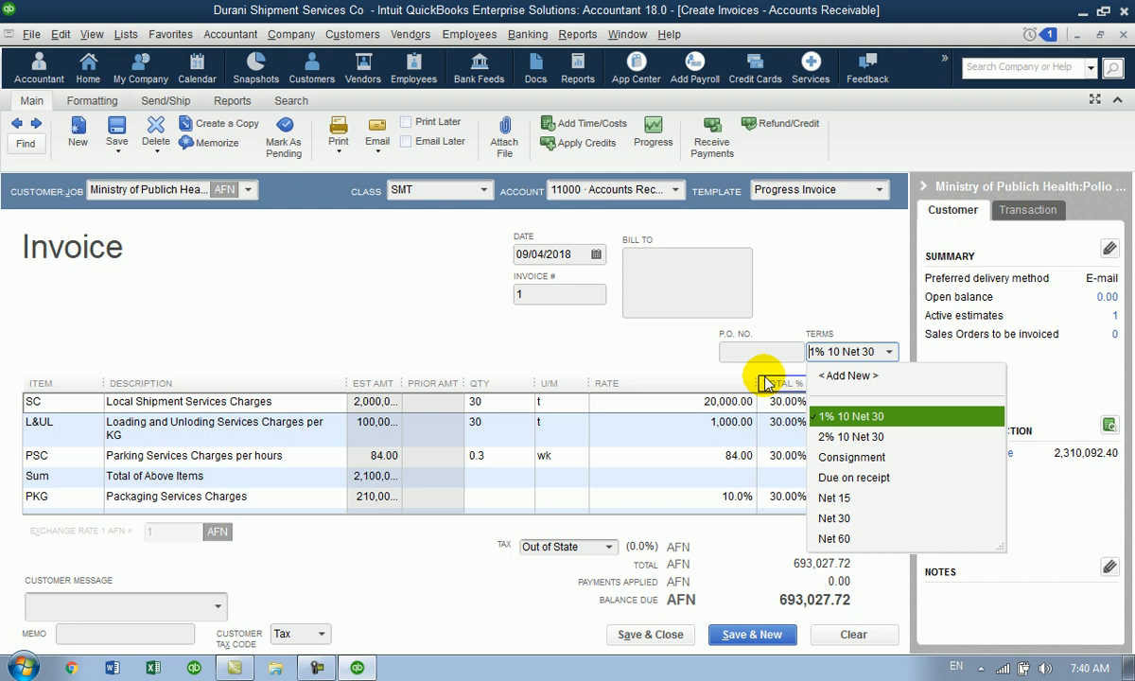
left_click(836, 499)
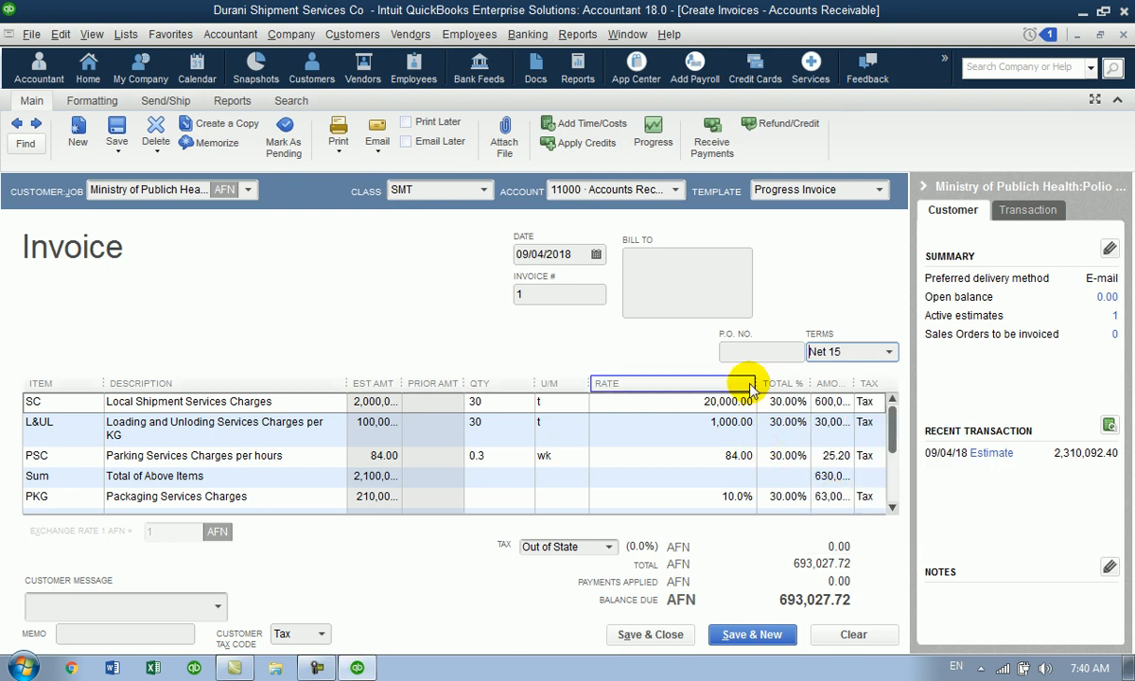
left_click(888, 353)
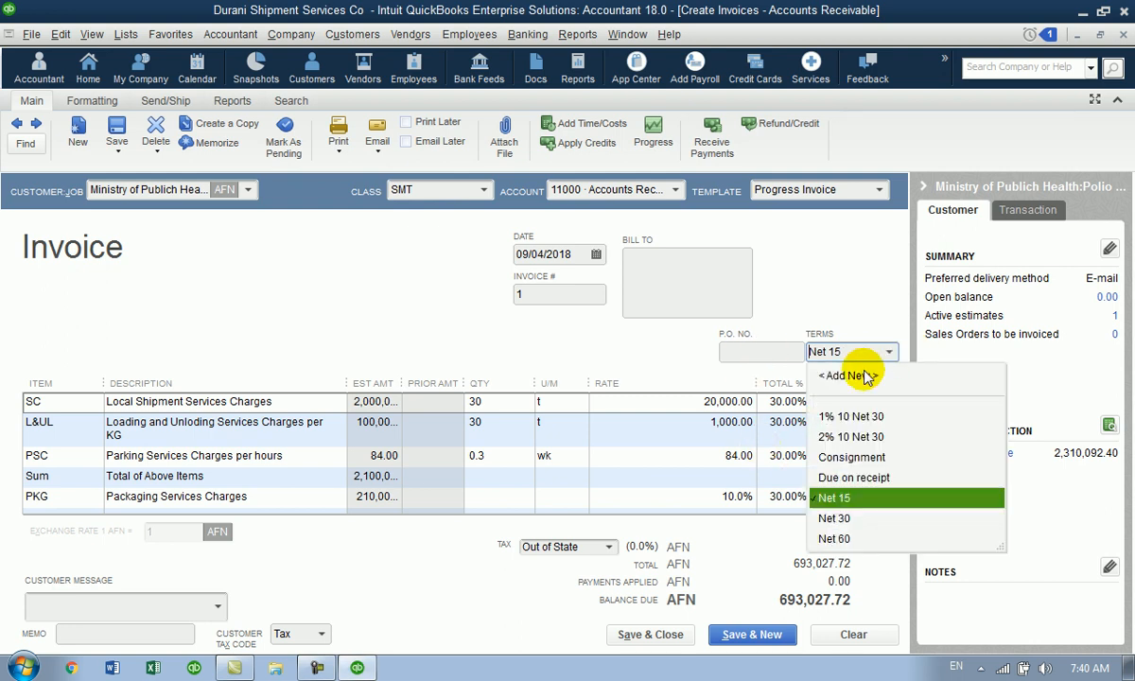
left_click(863, 375)
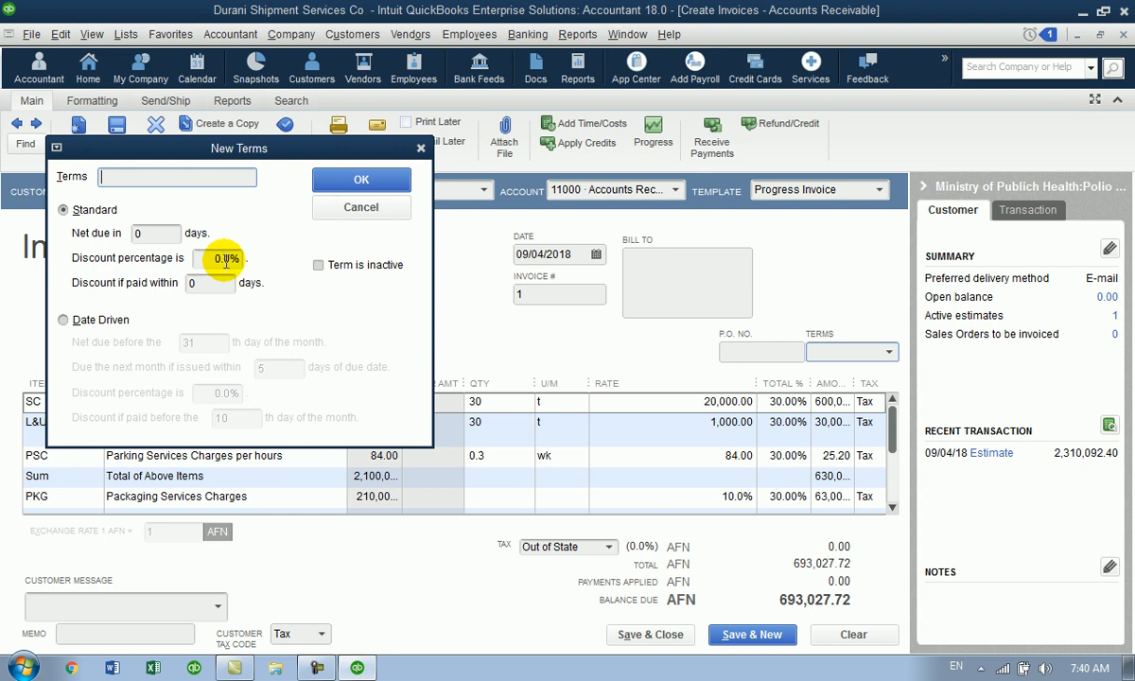
left_click(372, 213)
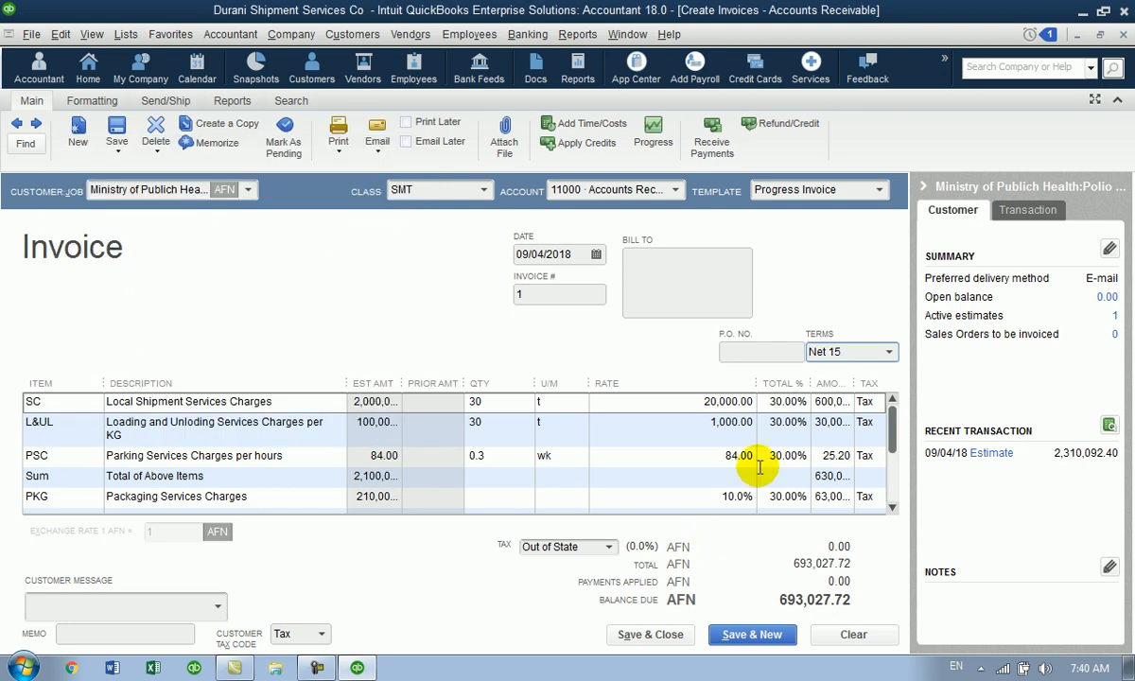
- Save and close the progress invoice, making the changed payment terms permanent for the Polio Goods Shipment job
left_click(750, 352)
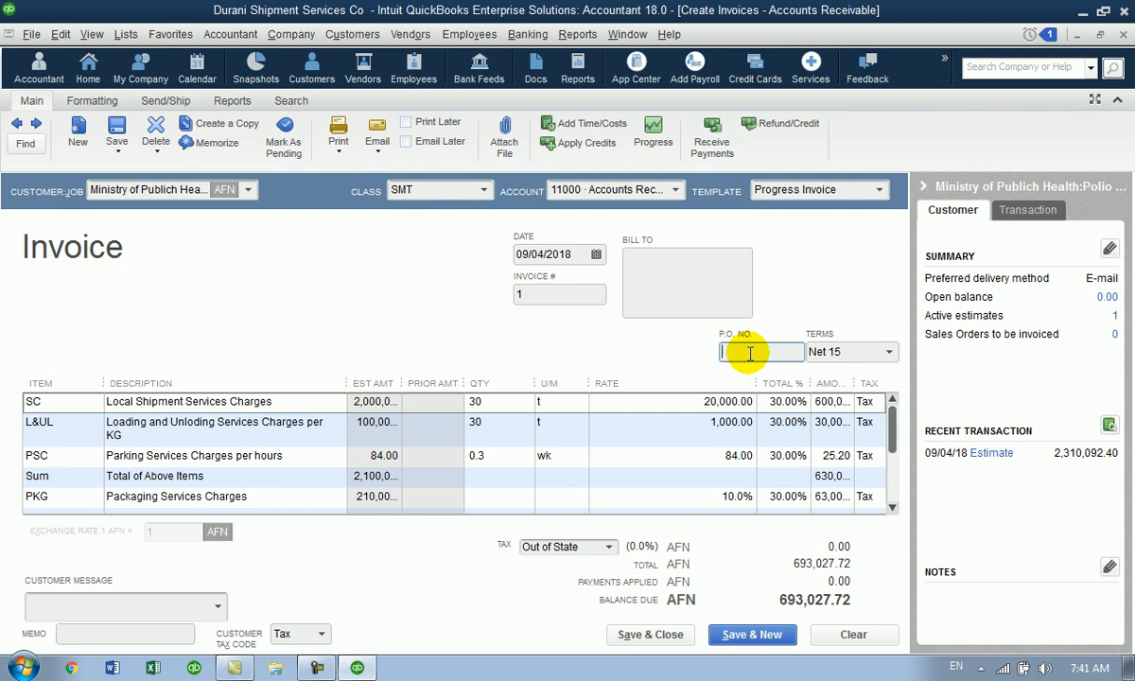
left_click(679, 263)
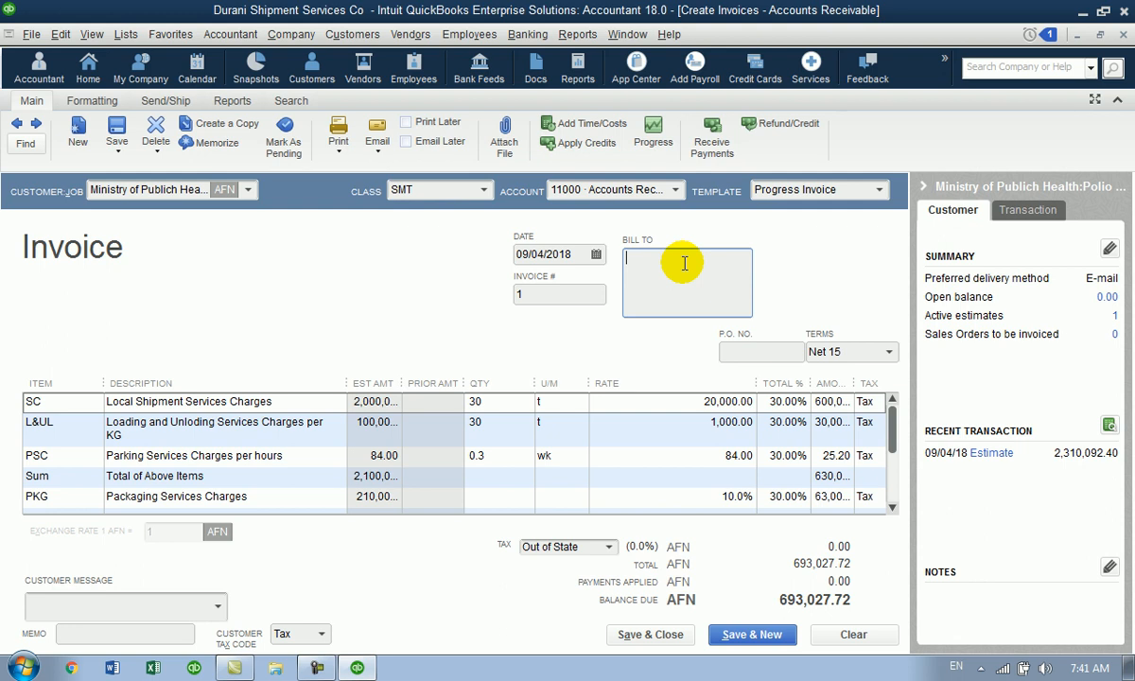
left_click(651, 635)
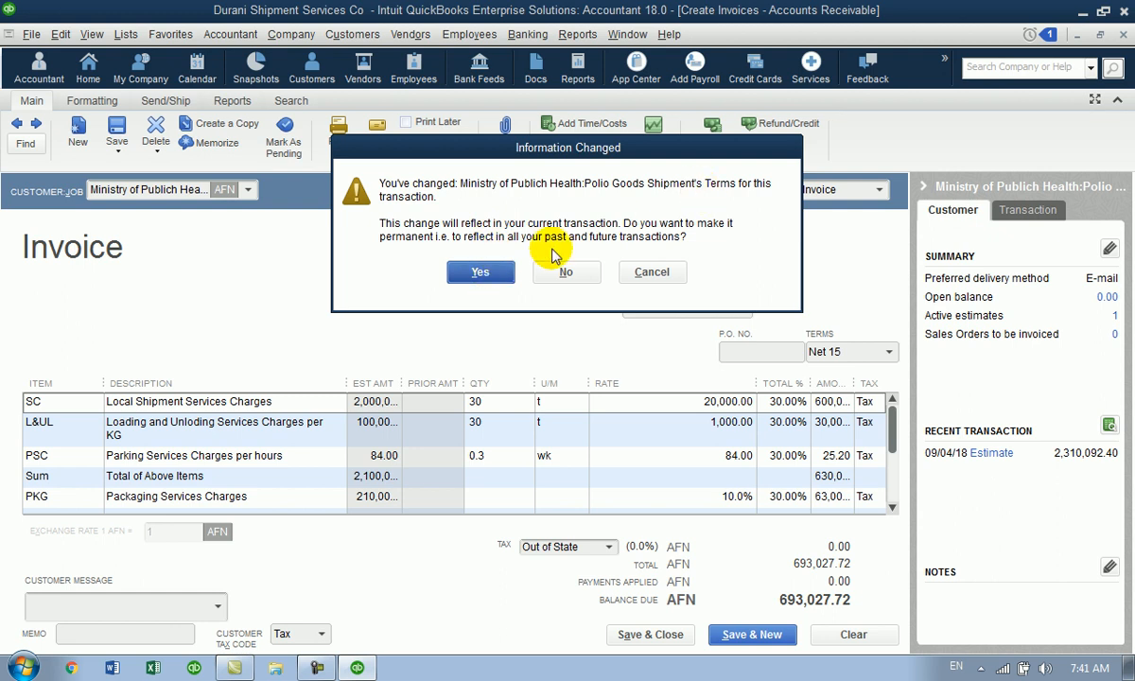
left_click(481, 273)
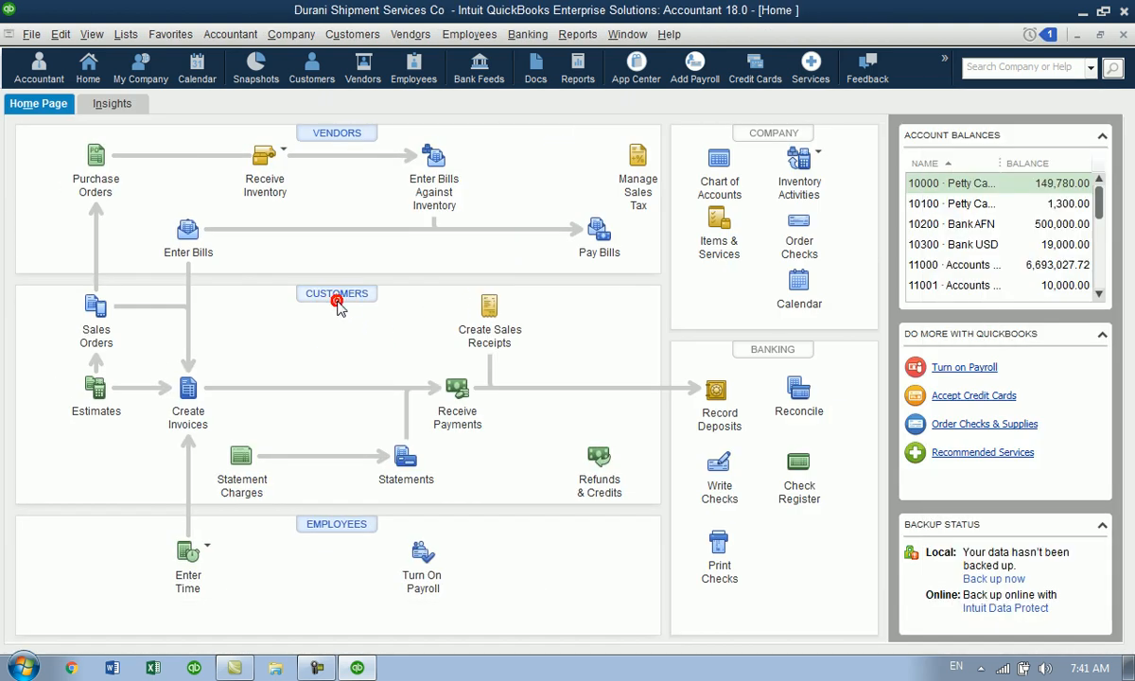
- Open the Job Profitability Detail report for the Ministry of Publich Health's Polio Goods Shipment job from its customer record
left_click(337, 296)
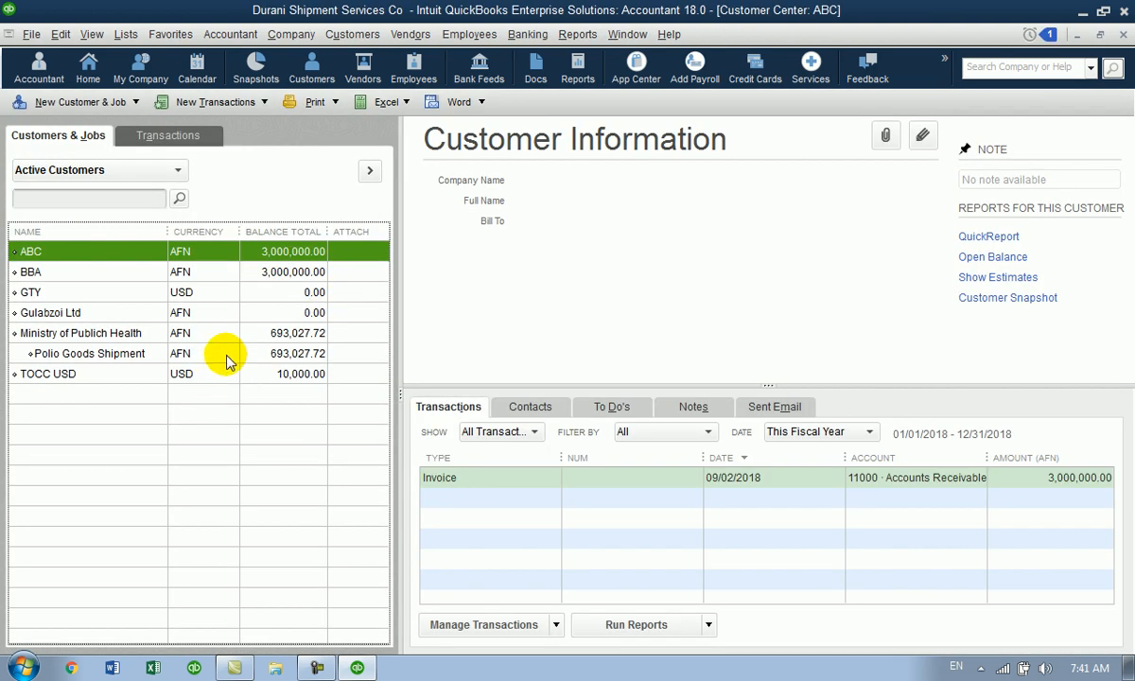
left_click(223, 355)
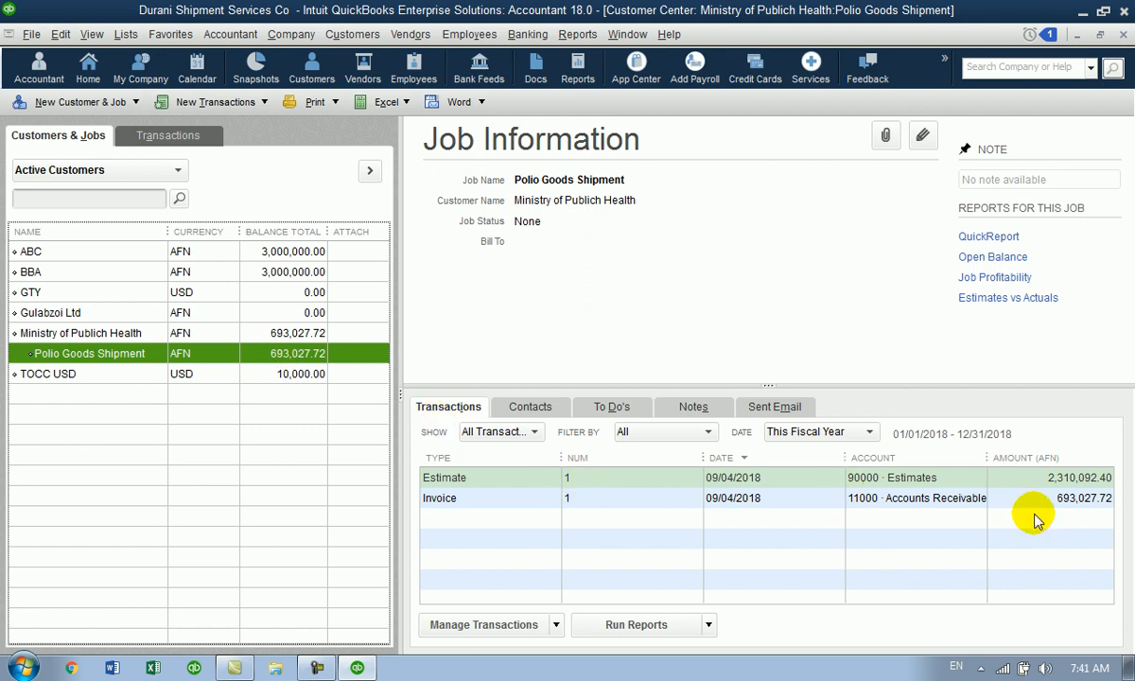
left_click(976, 279)
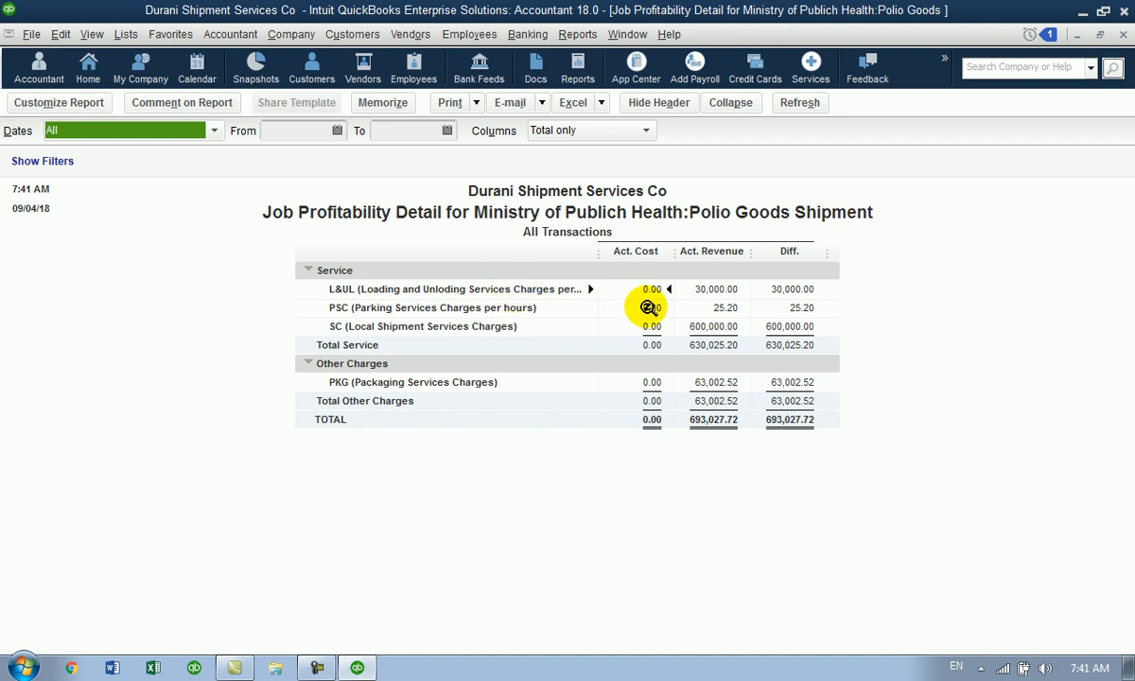
- Open the SC service item for editing, mark it as performed by a subcontractor to examine its cost fields, and discard the change
left_click(126, 34)
left_click(146, 77)
left_click(84, 203)
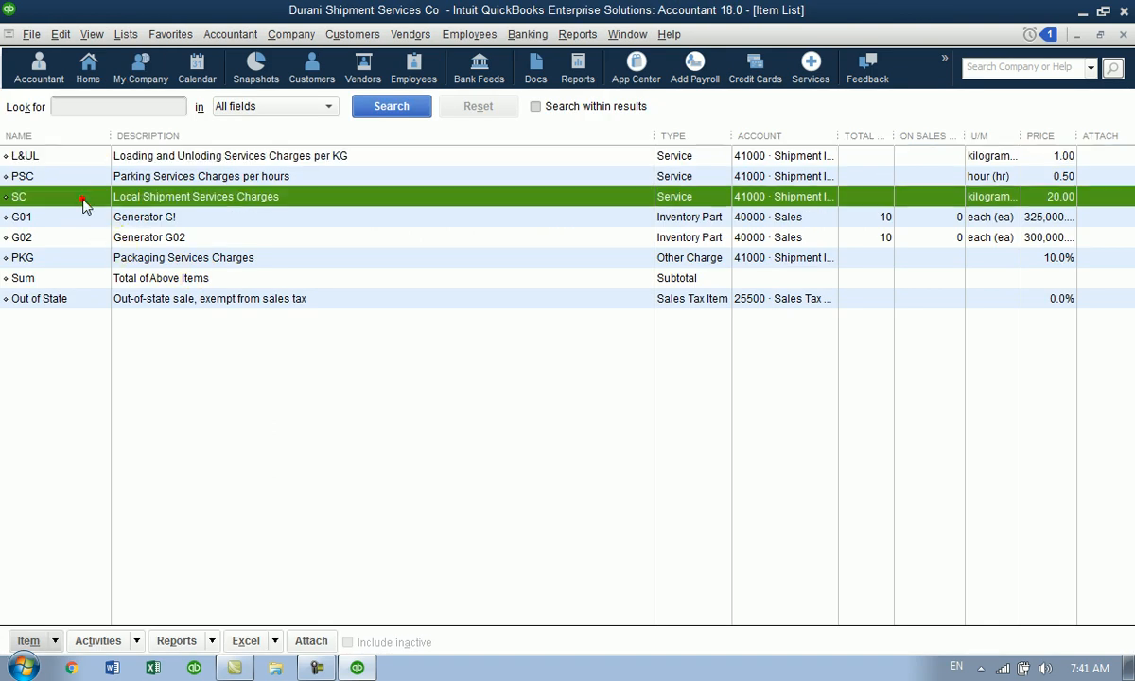
double_click(83, 201)
left_click(39, 291)
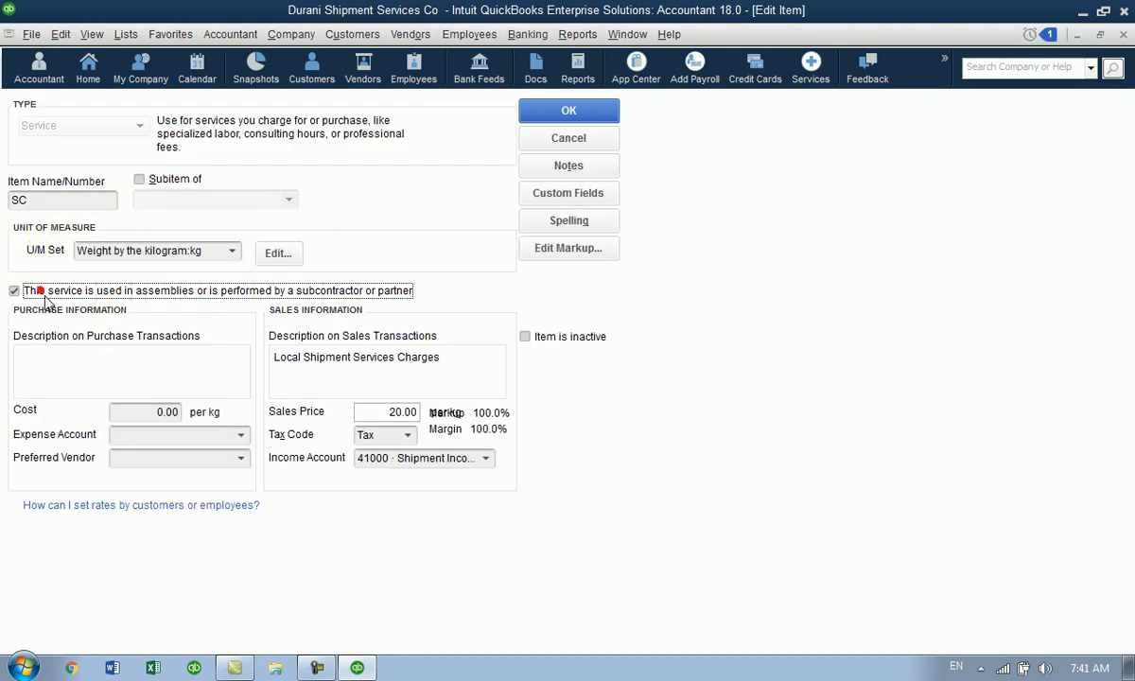
left_click(143, 412)
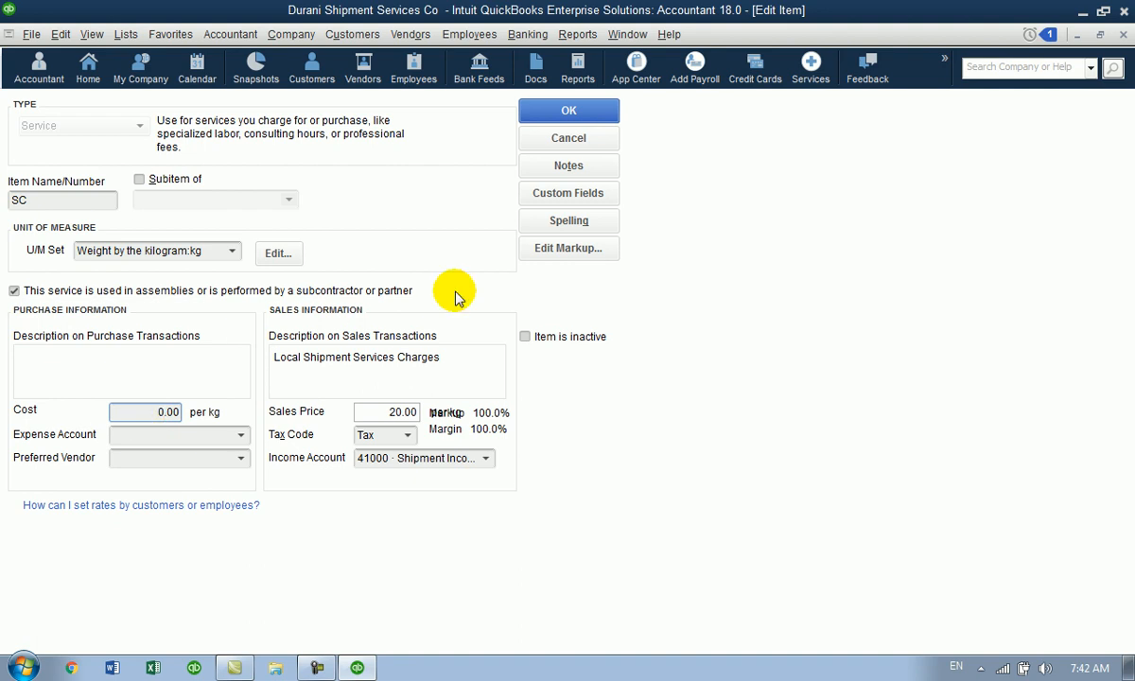
left_click(578, 142)
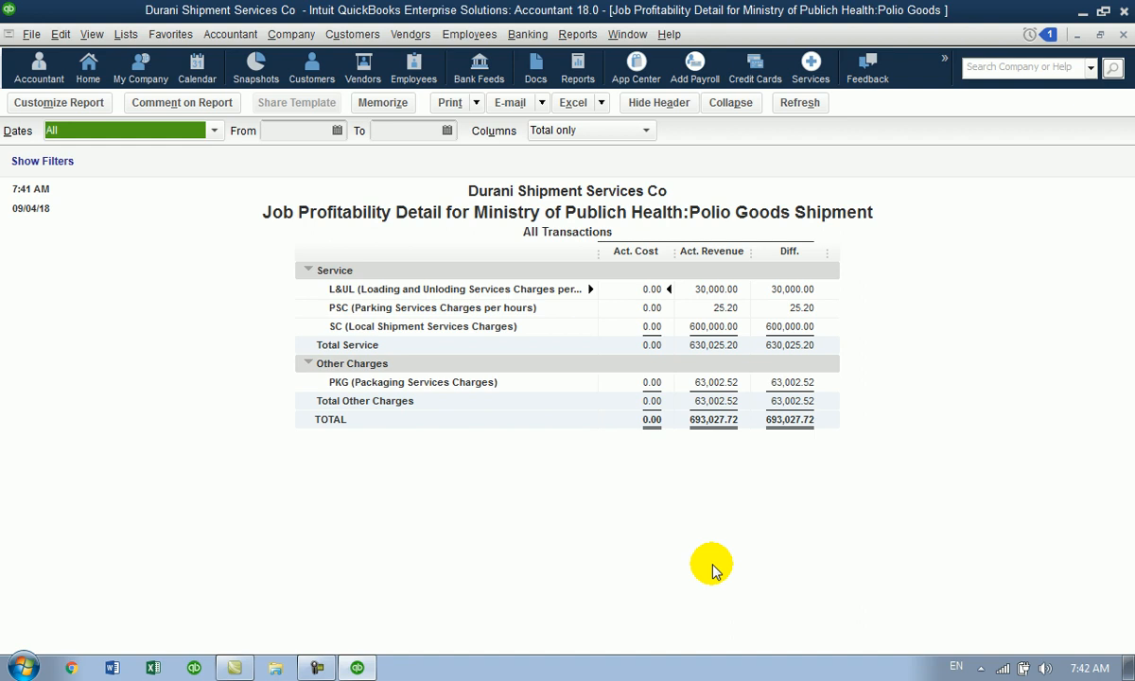
- View the company's Profit & Loss report and the Sales by Item Detail report for this month to date
left_click(579, 35)
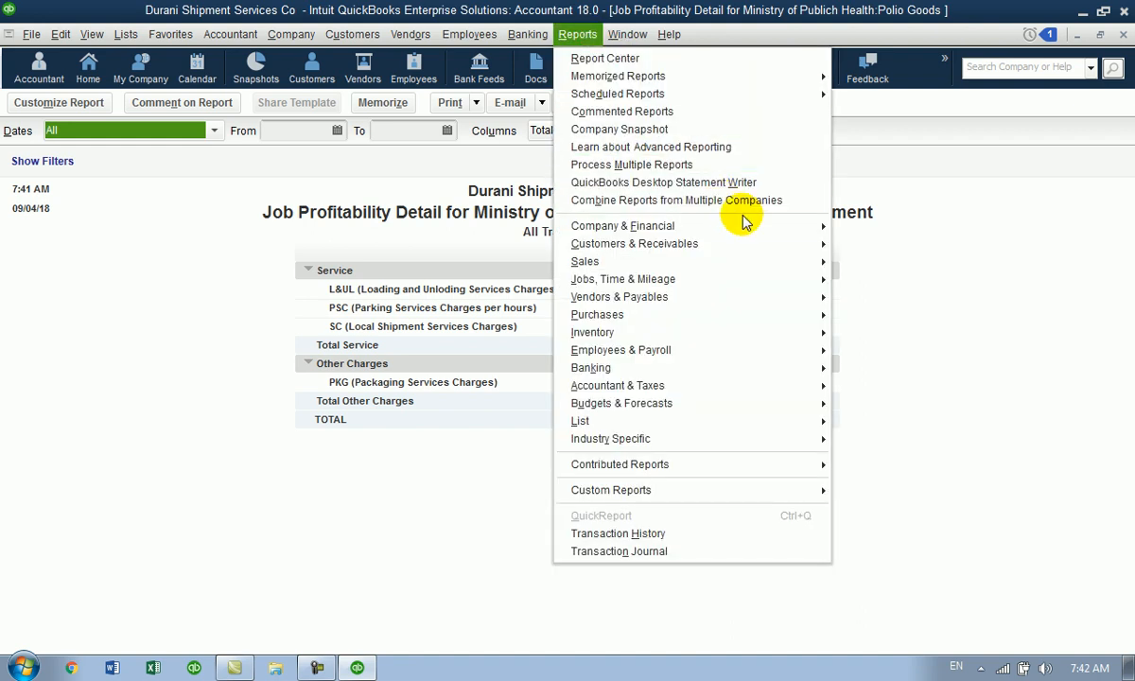
left_click(842, 218)
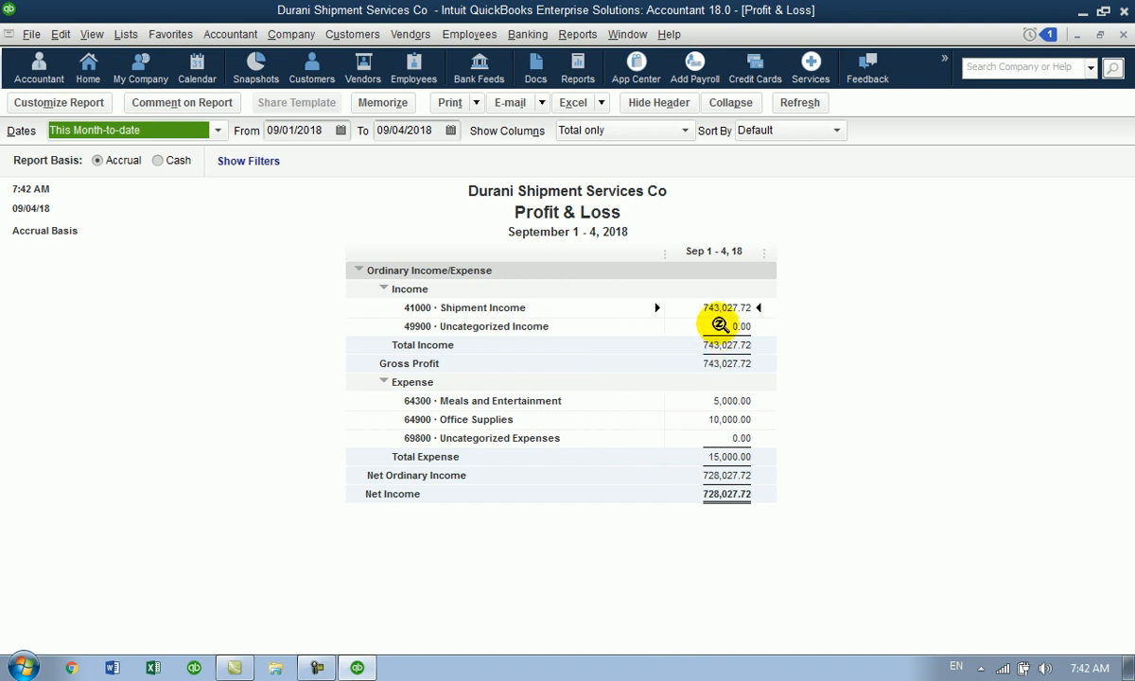
left_click(578, 34)
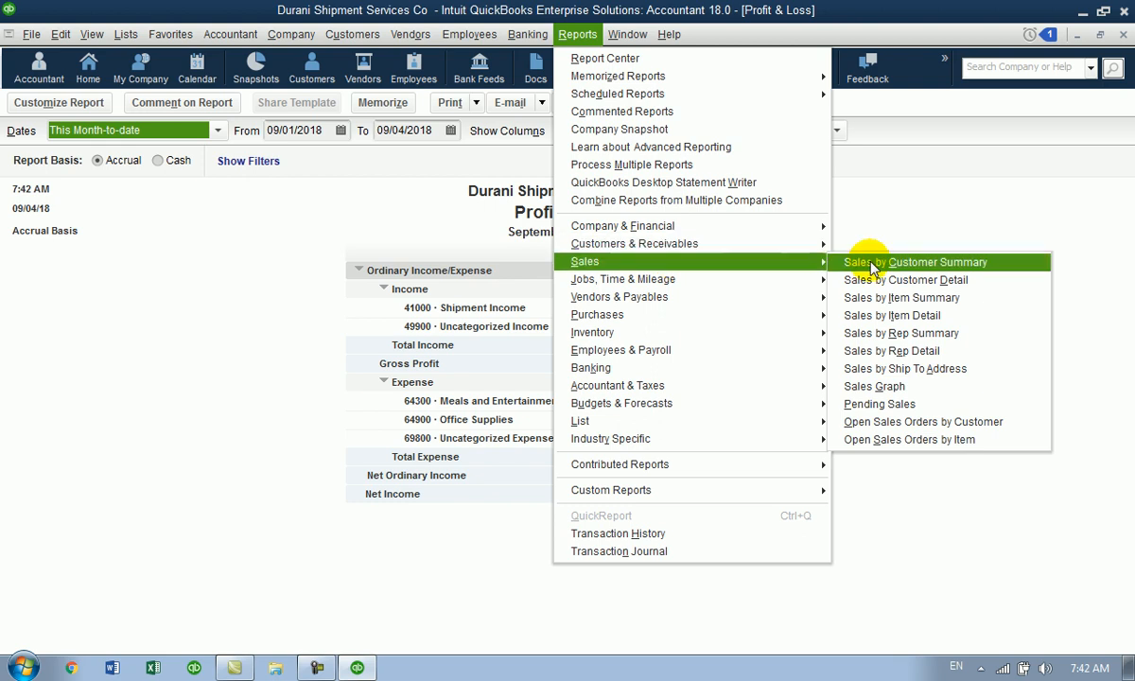
left_click(894, 319)
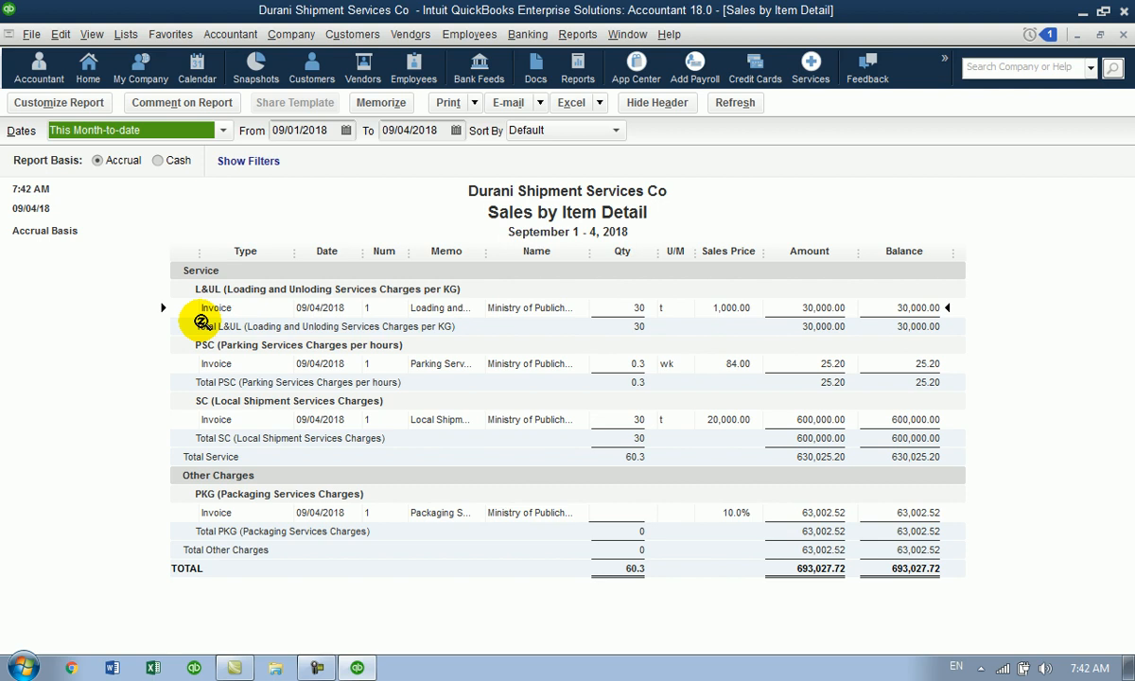
left_click(317, 668)
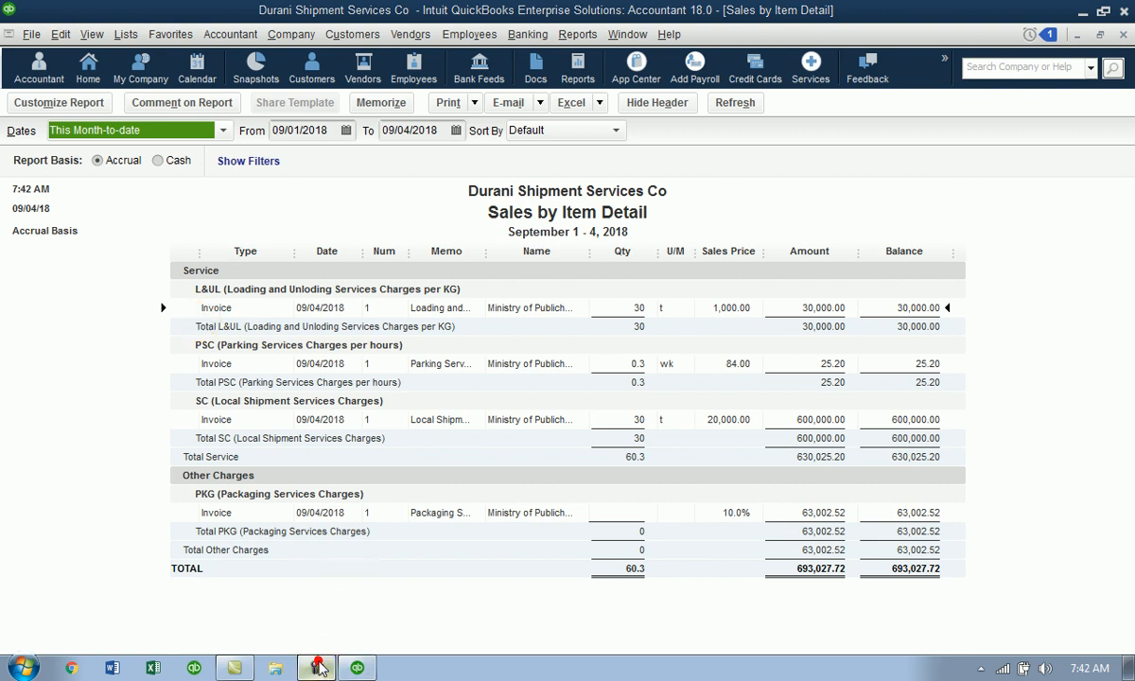